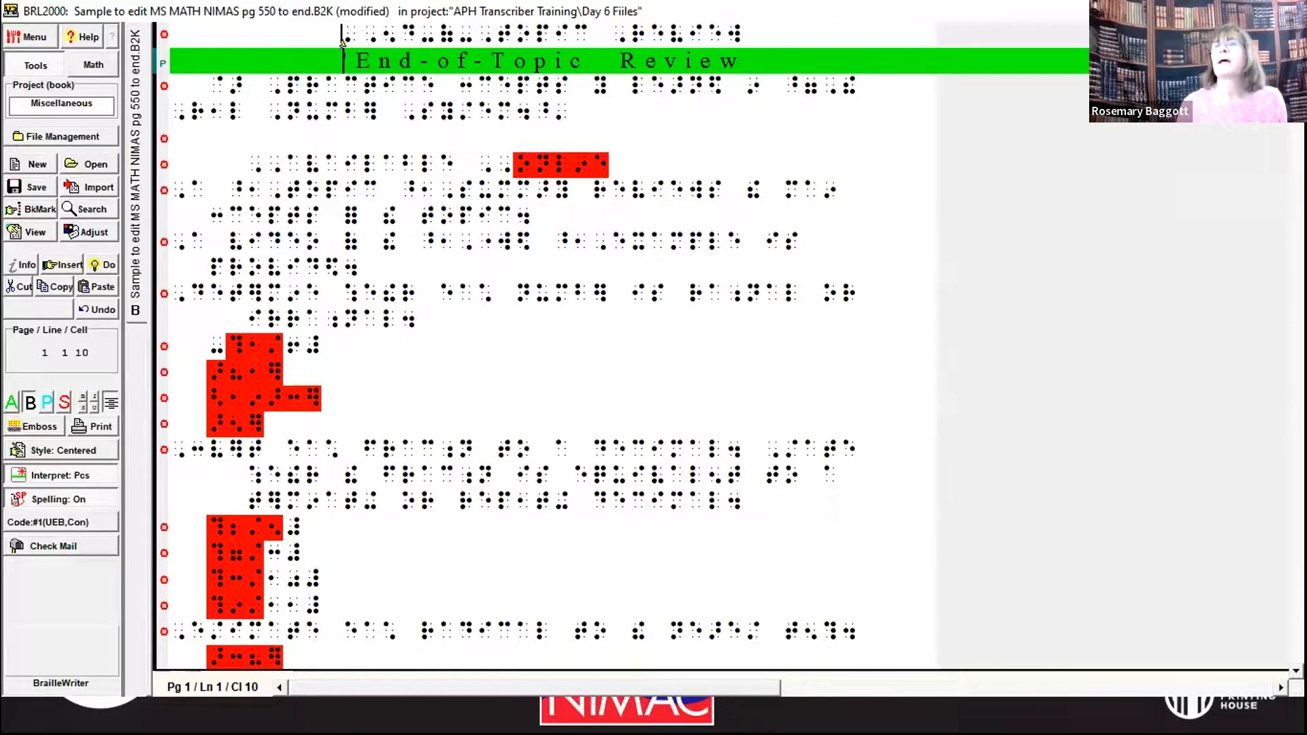
Insert five blank lines above the End-of-Topic Review heading and a page break to the next page before the heading
key(Return)
key(Return)
key(Return)
key(Return)
key(Return)
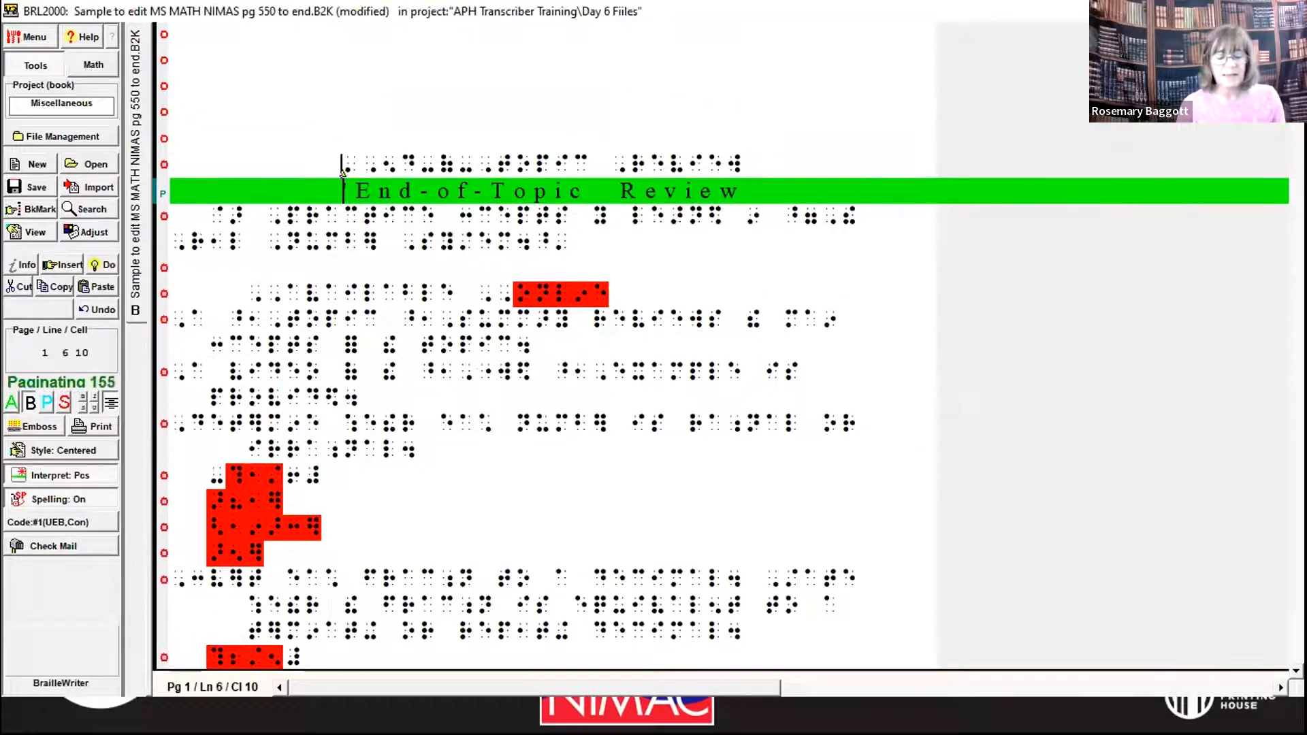
key(alt+d)
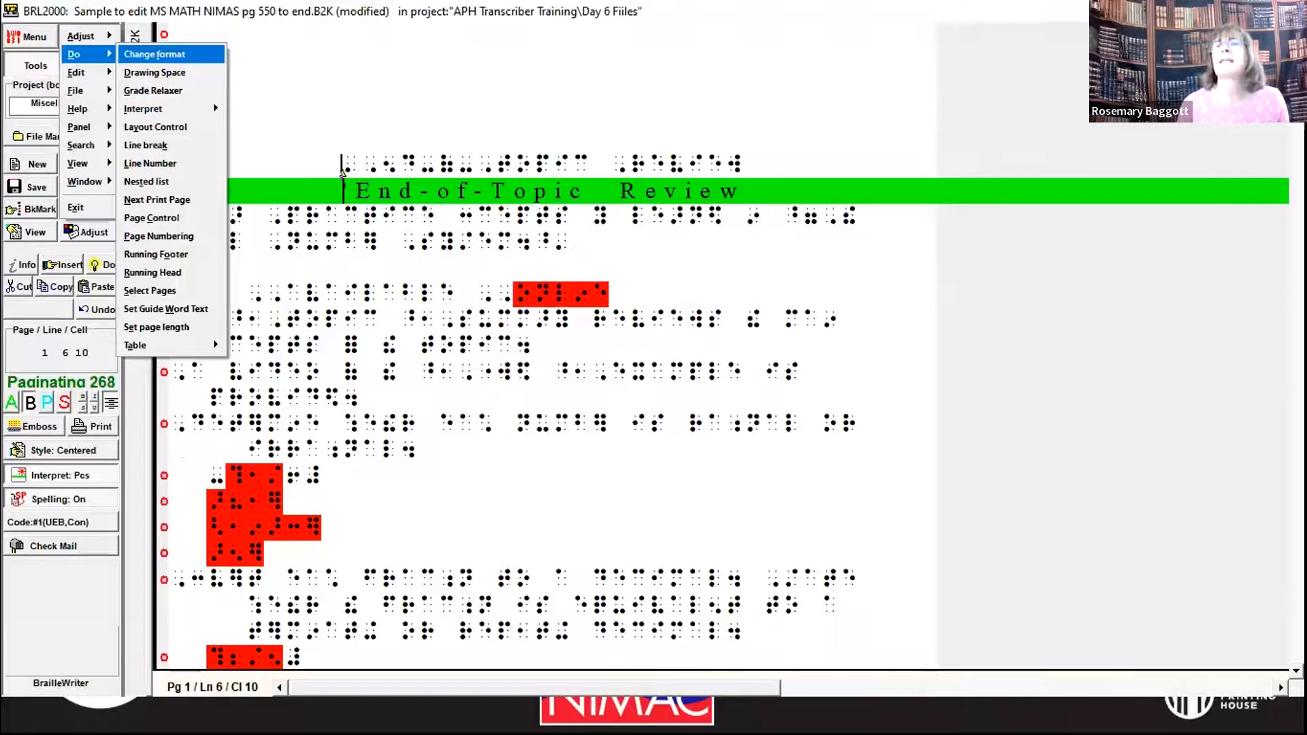
key(Escape)
key(ctrl+Return)
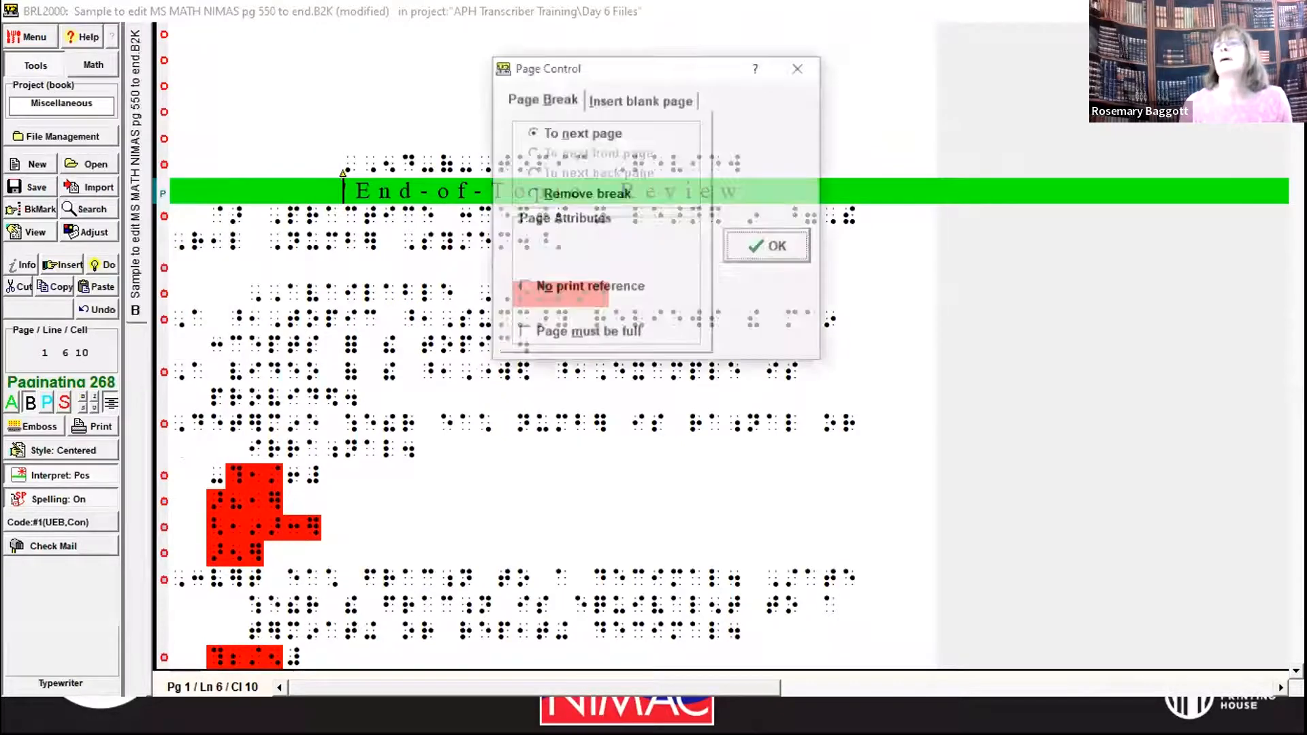
key(Return)
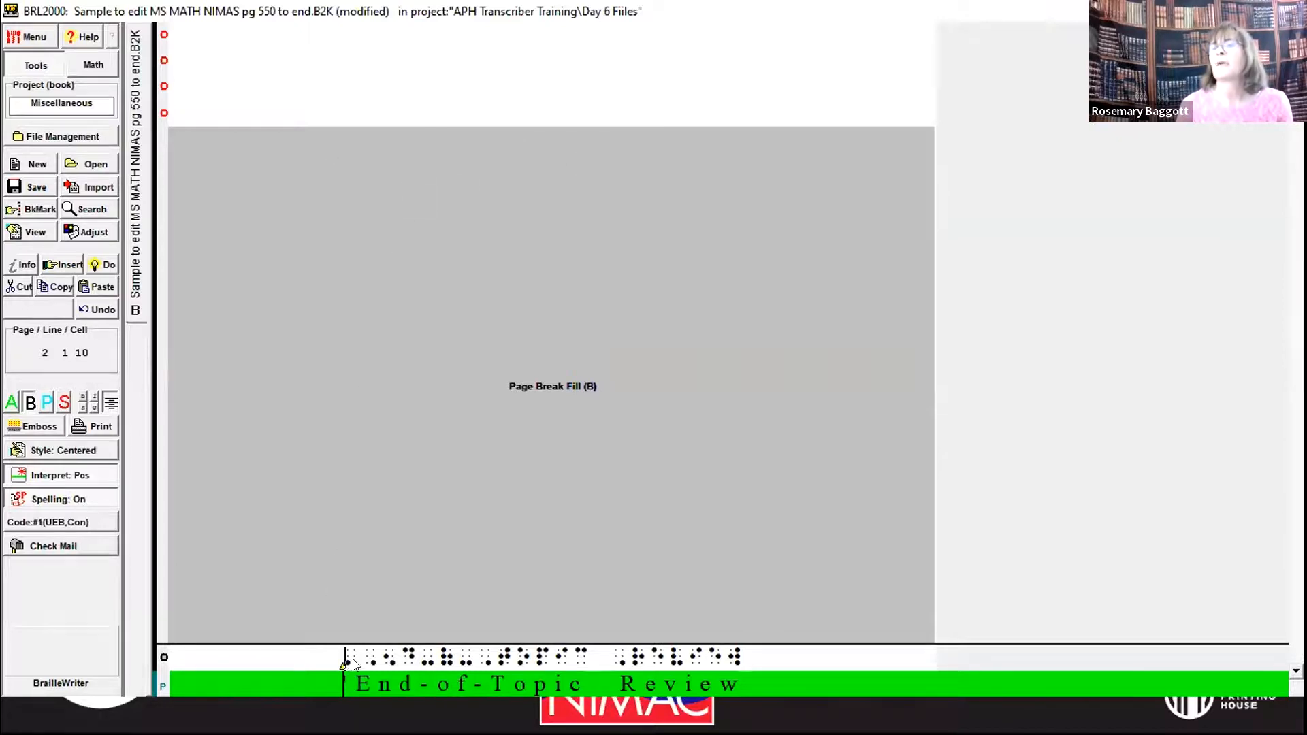
Add the running head text "Sample Book" for all pages, starting at the End-of-Topic Review heading
text(')
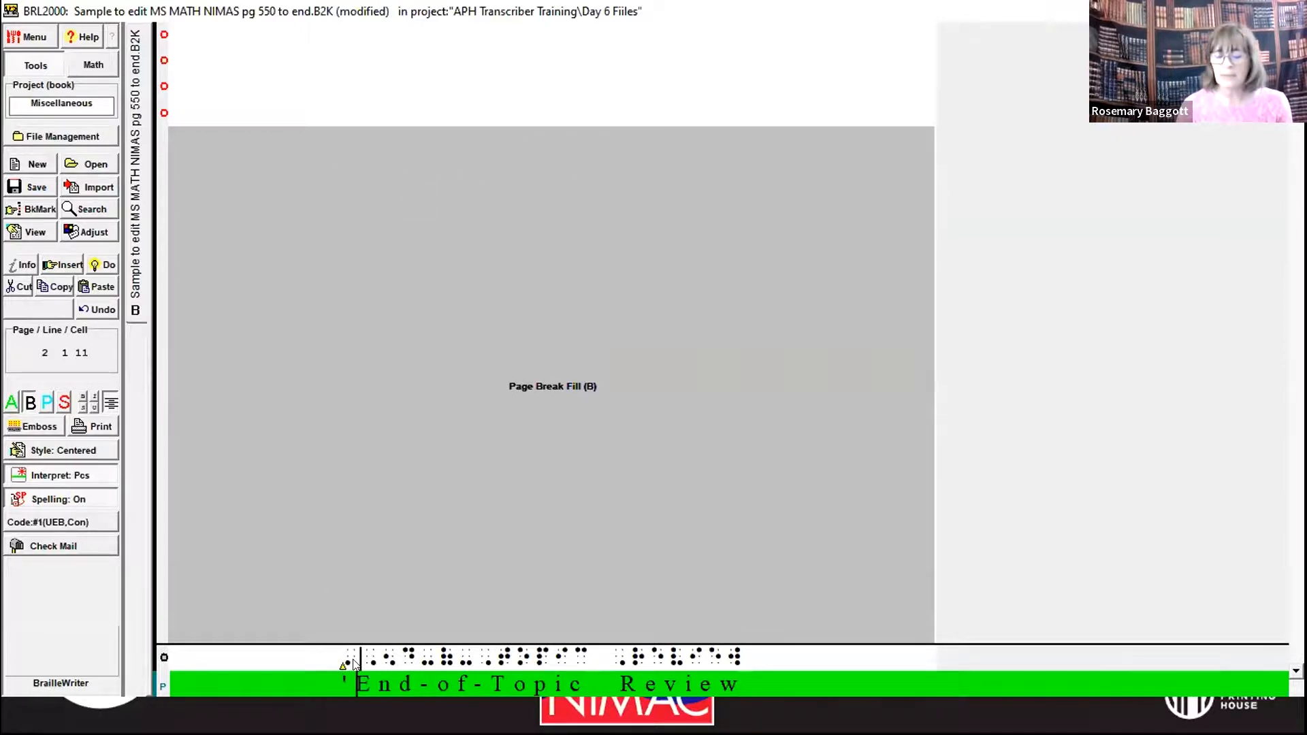
key(BackSpace)
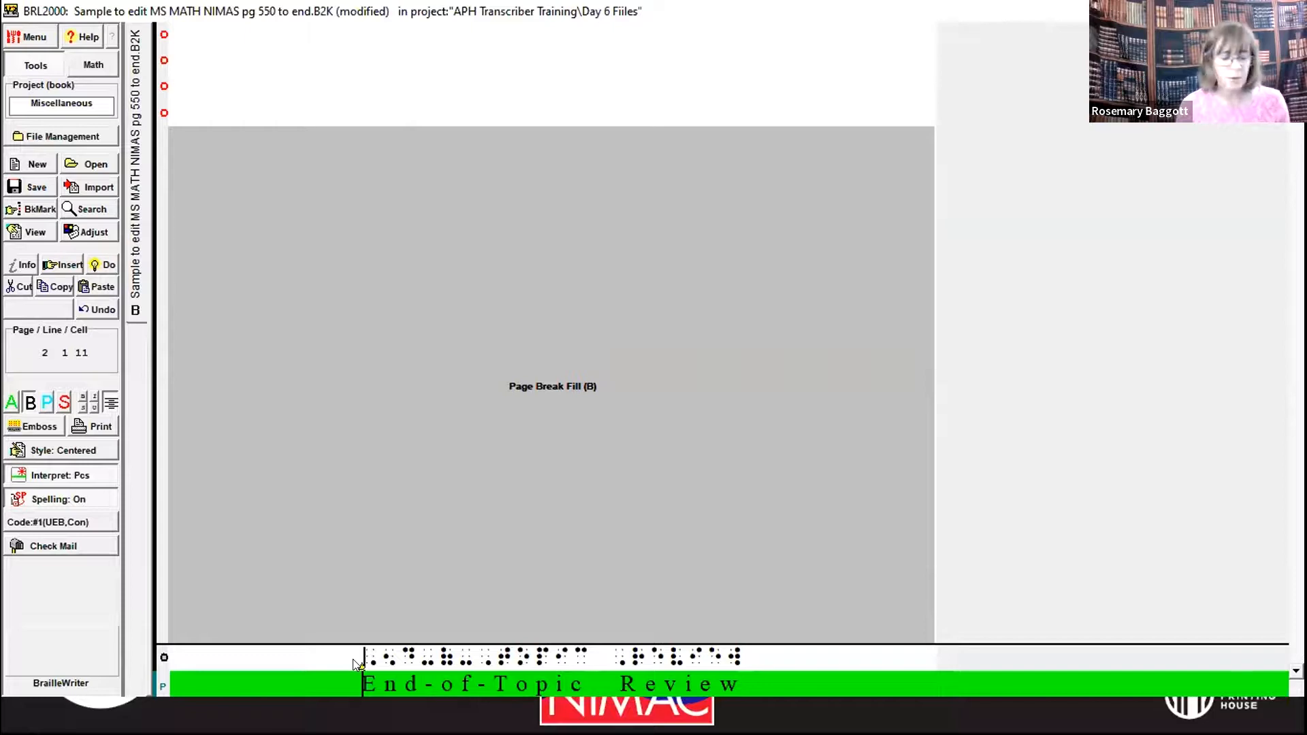
key(alt+d)
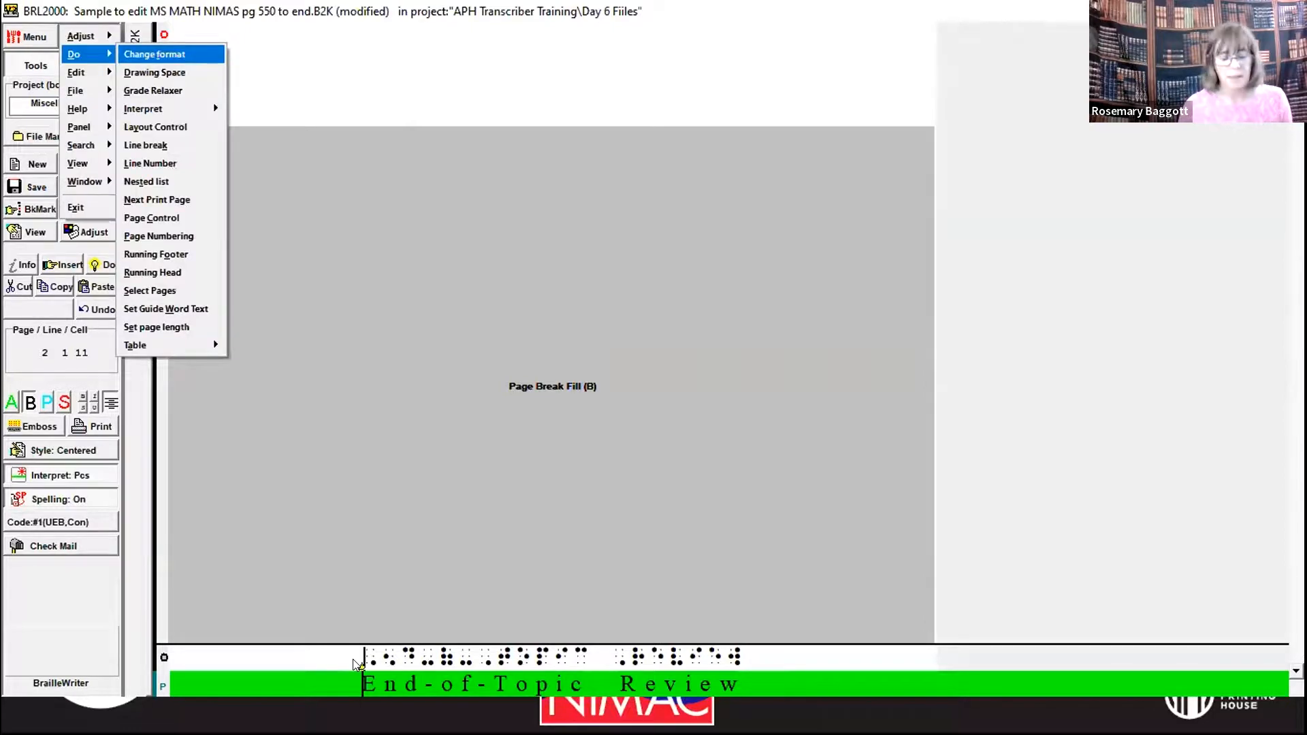
key(h)
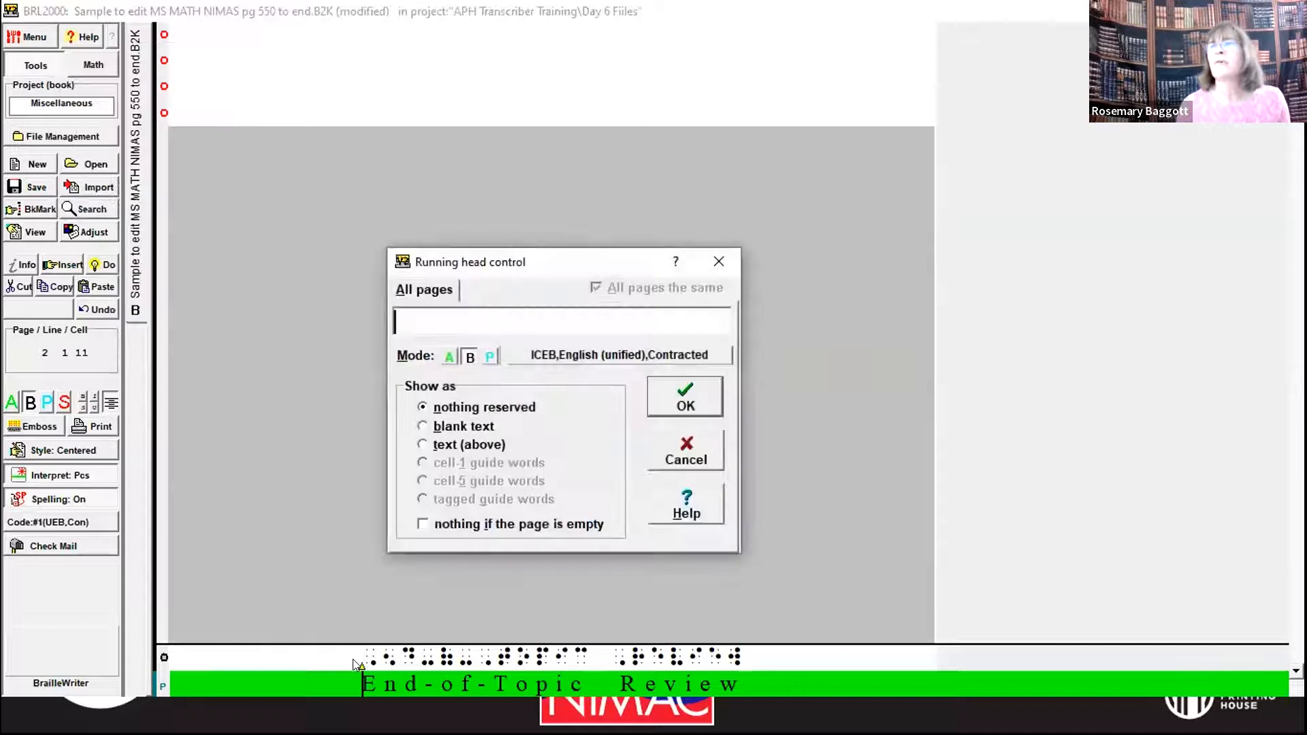
text(,sa)
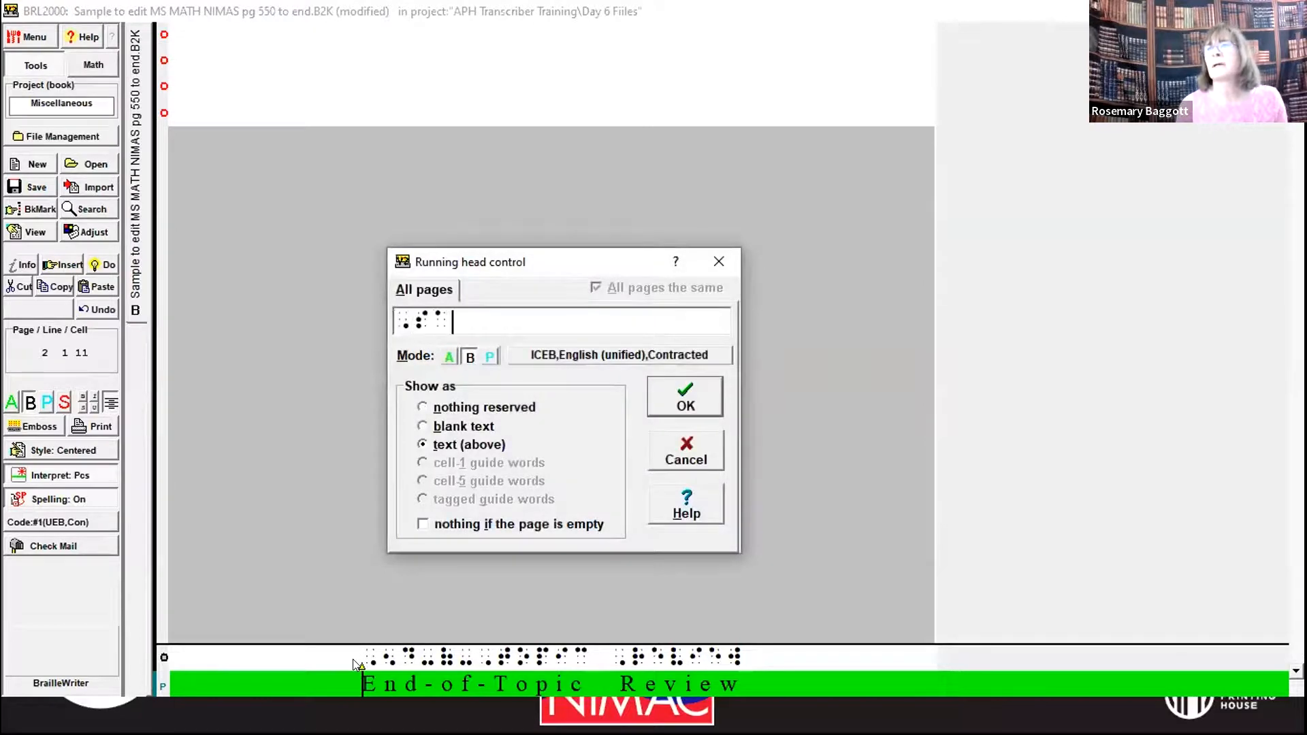
text(mple ,text)
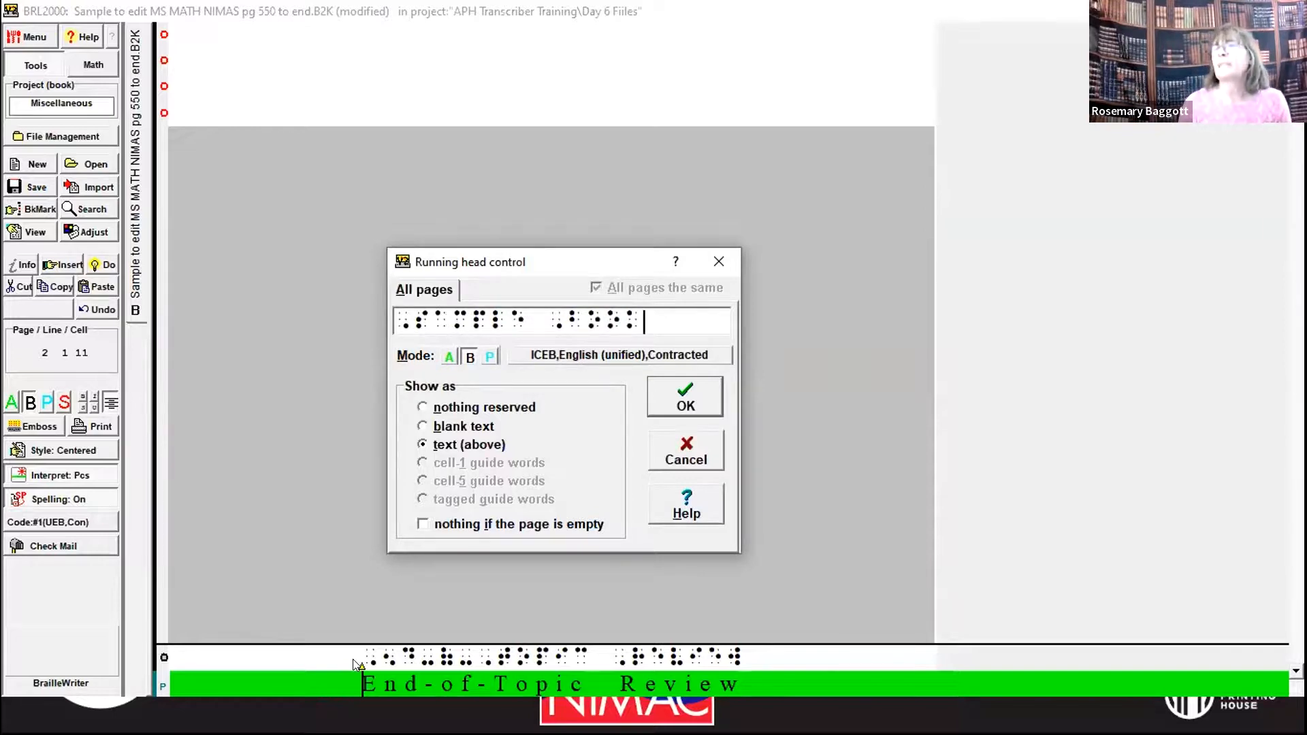
key(Return)
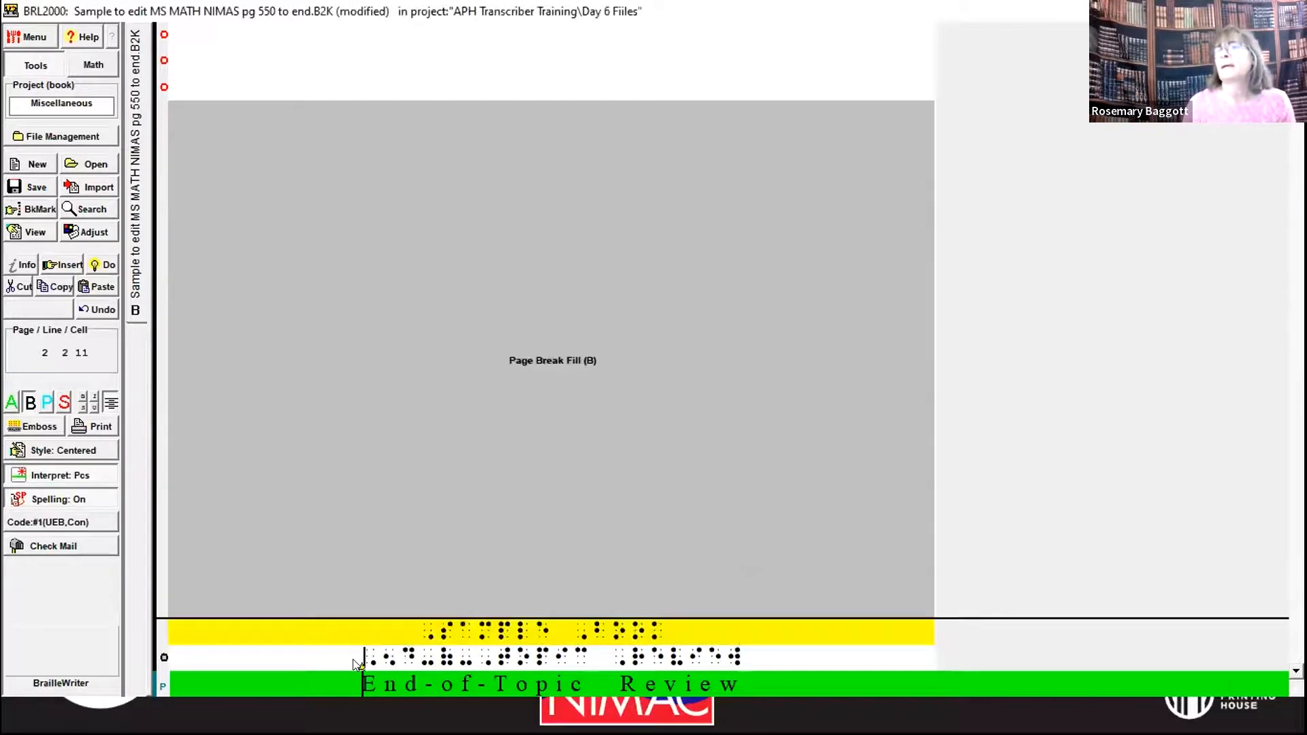
Insert a blank line between the running head and the End-of-Topic Review heading
key(ctrl+Right)
key(ctrl+Left)
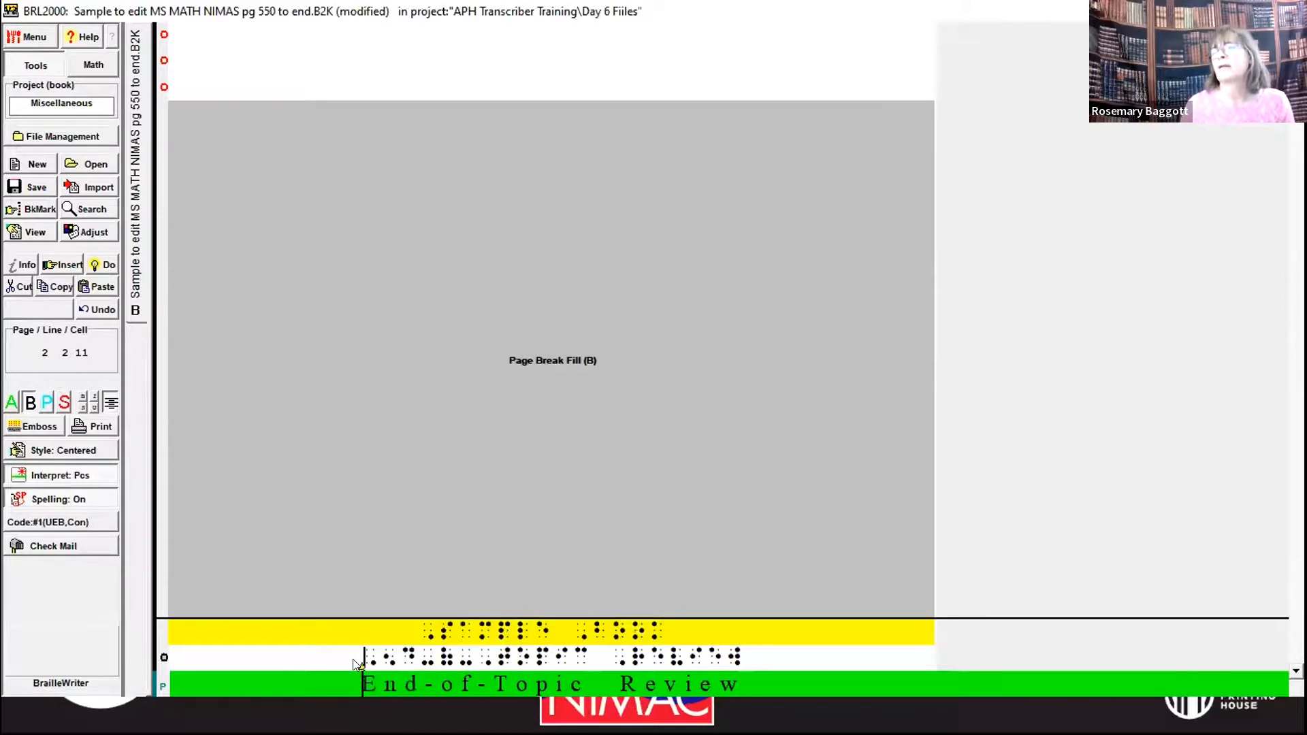
key(Return)
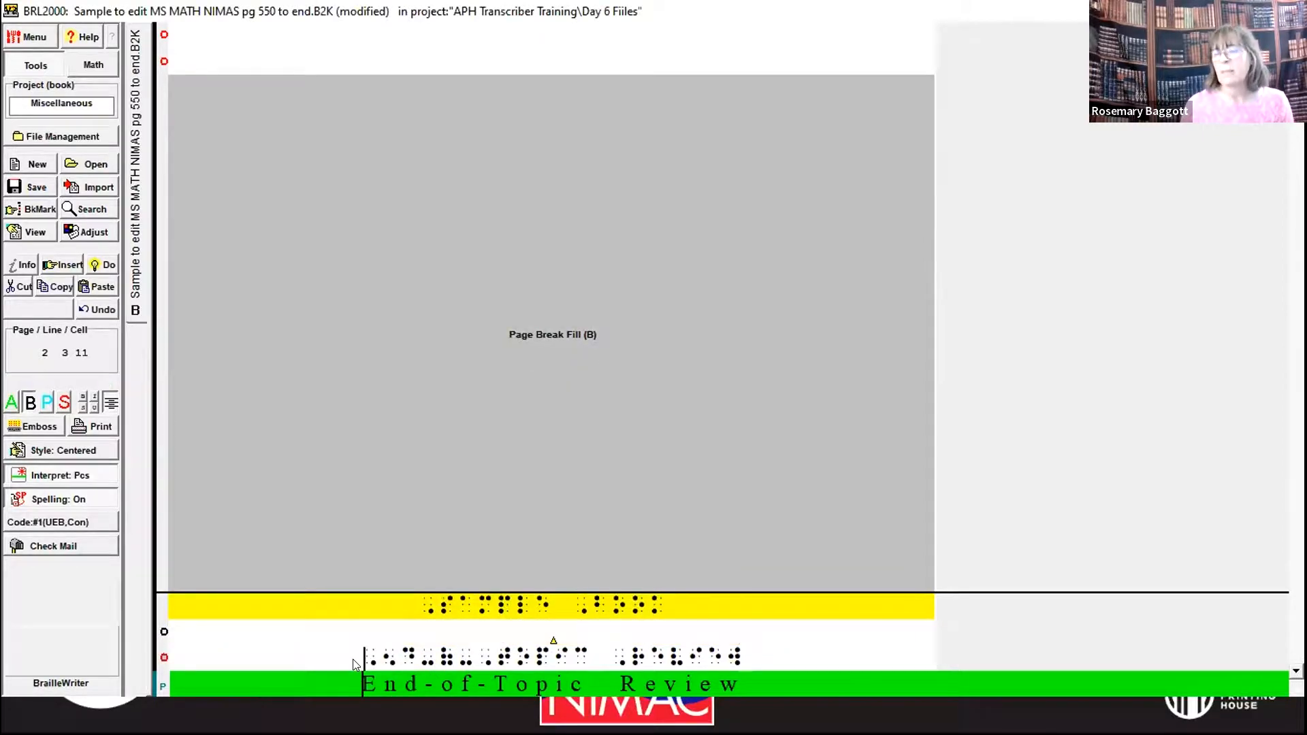
Examine the running head on the following braille pages in simbraille view
key(Page_Down)
key(Page_Down)
key(Page_Down)
key(Page_Down)
key(Page_Down)
key(Page_Down)
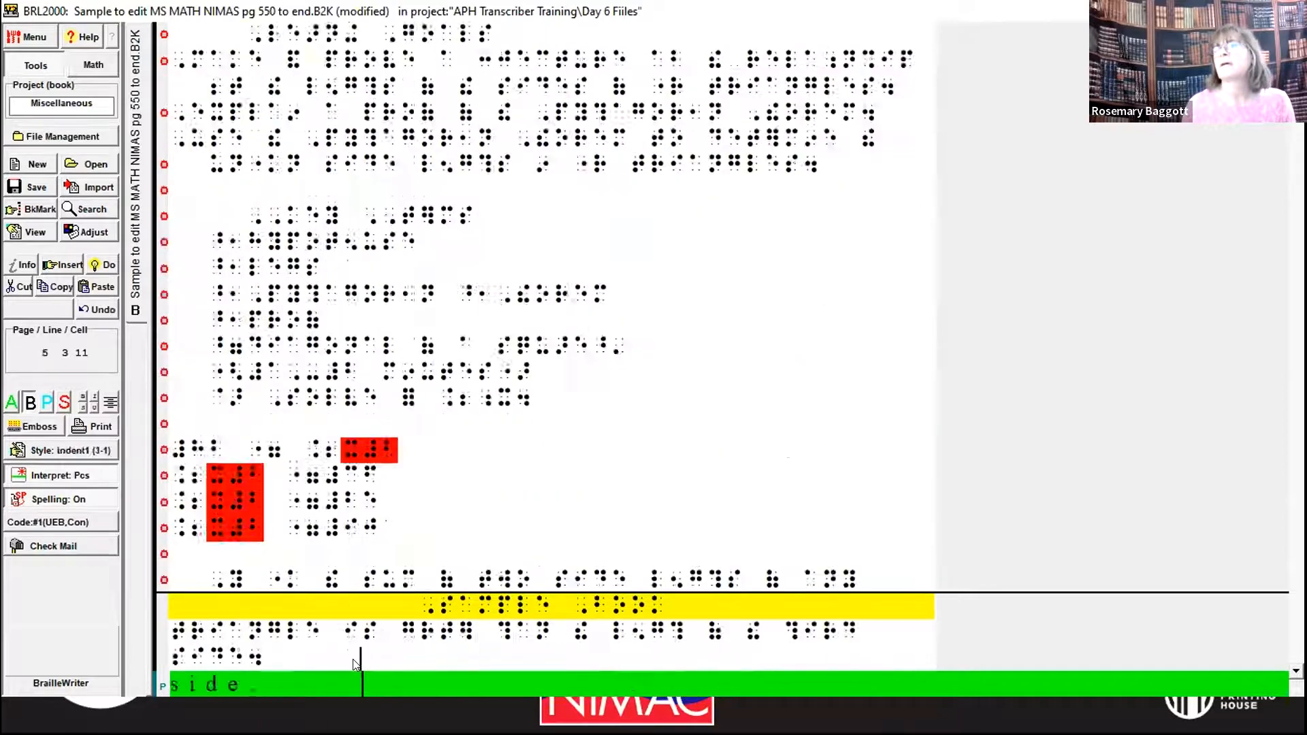
key(Page_Down)
key(Page_Down)
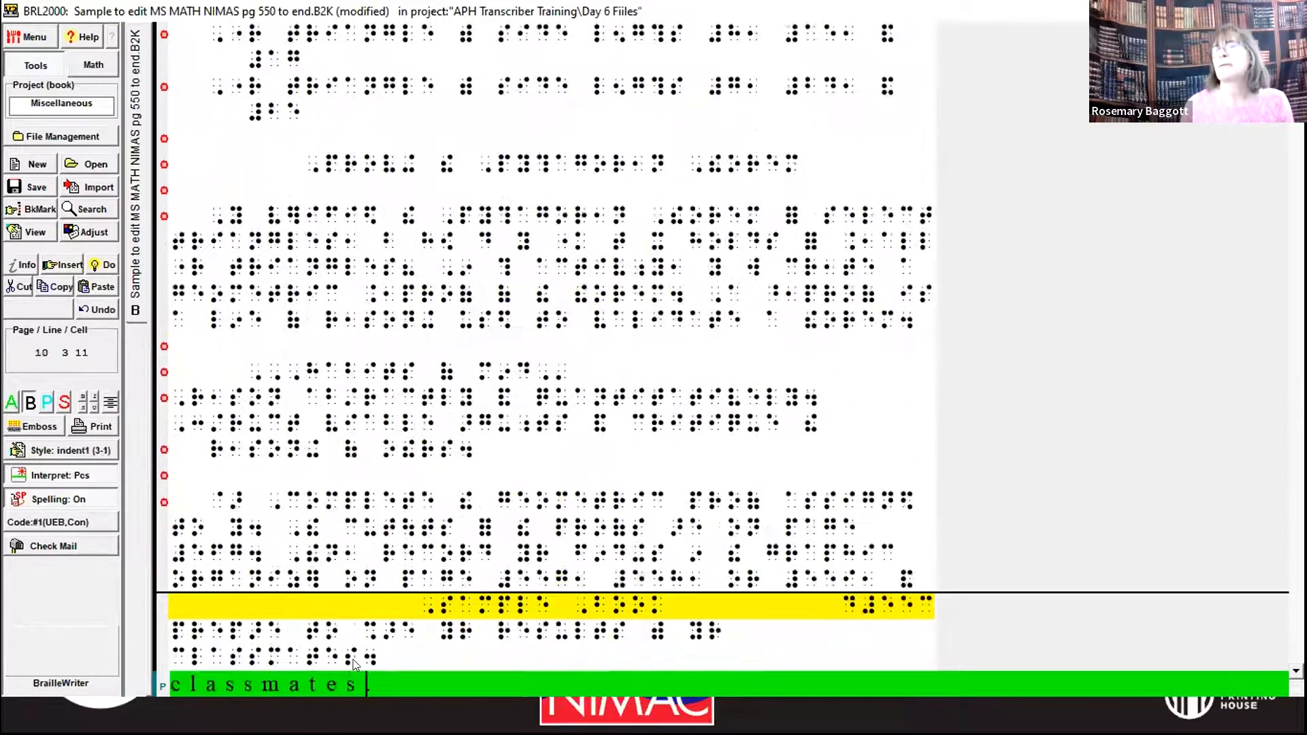
Show the document in print view and examine the running head and page numbers on further pages
click(41, 399)
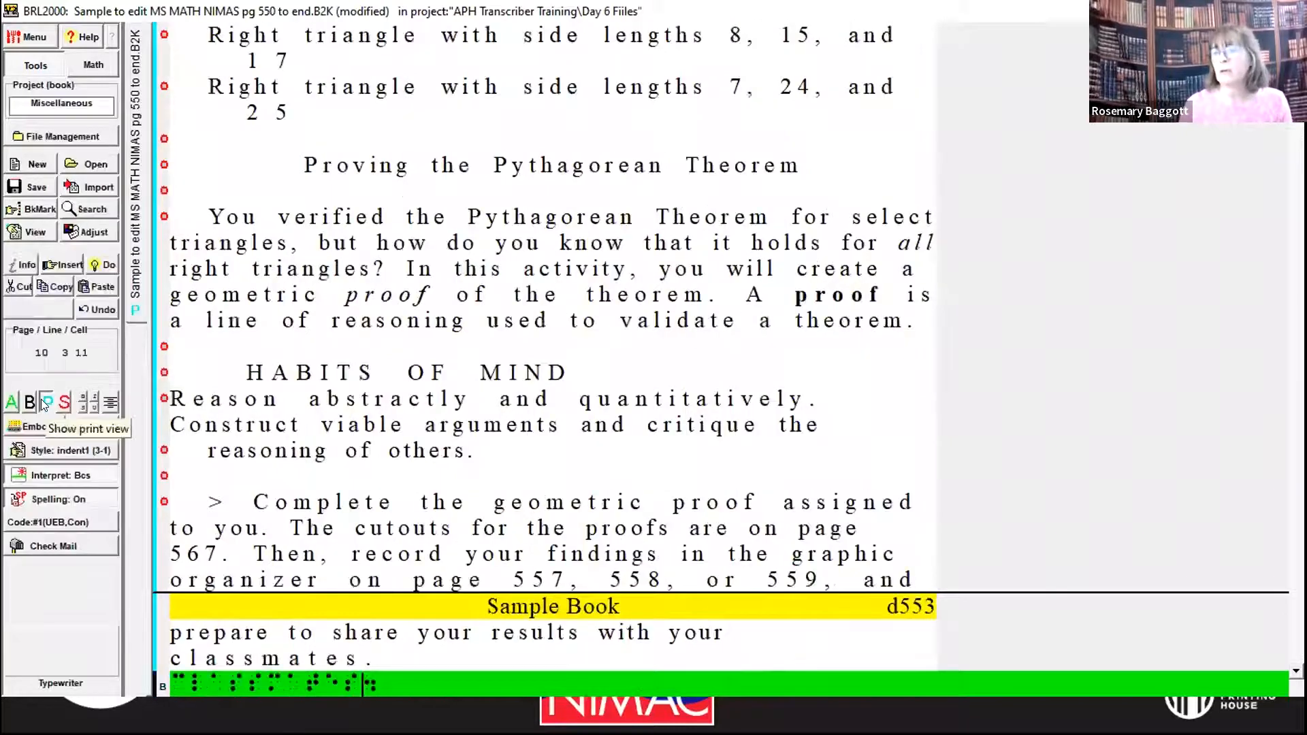
key(Page_Down)
key(Page_Down)
key(Page_Down)
key(Page_Down)
key(Page_Down)
key(Page_Down)
key(Page_Down)
key(Page_Down)
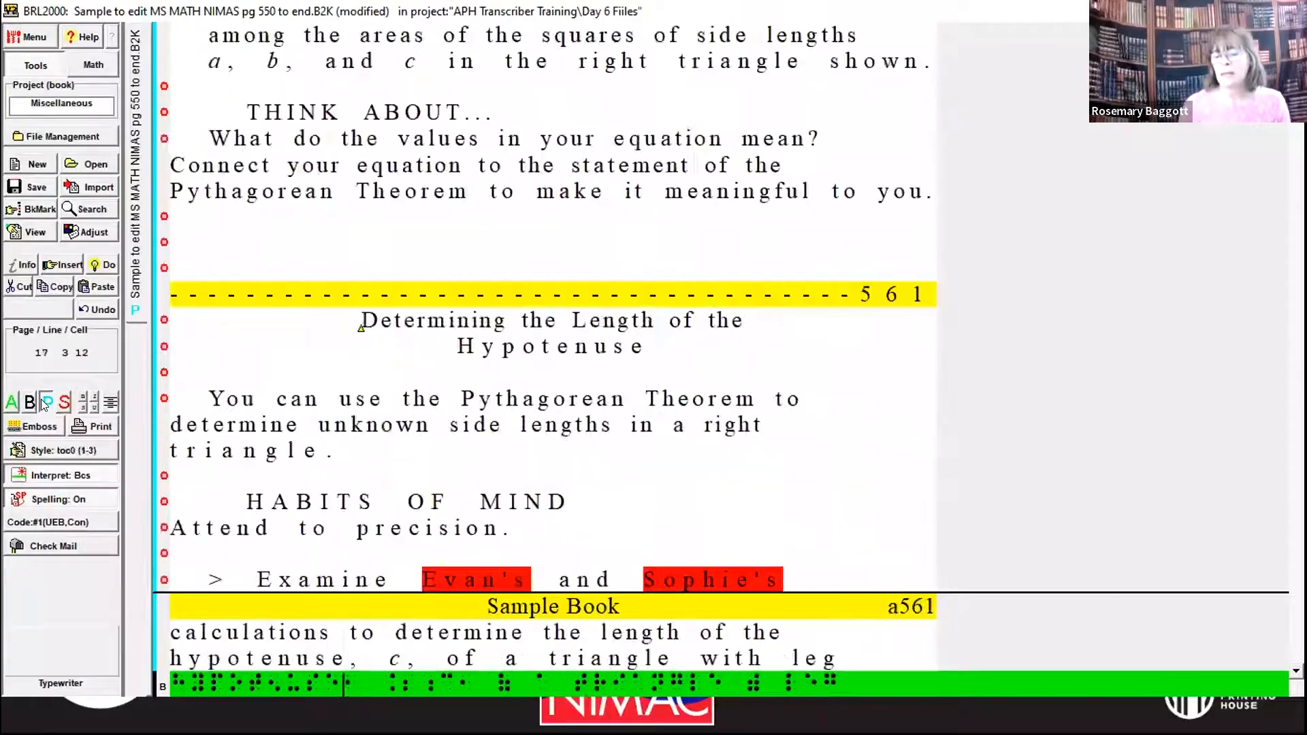
Examine the running head at the top of page 2 in print view and again in simbraille view
key(ctrl+Home)
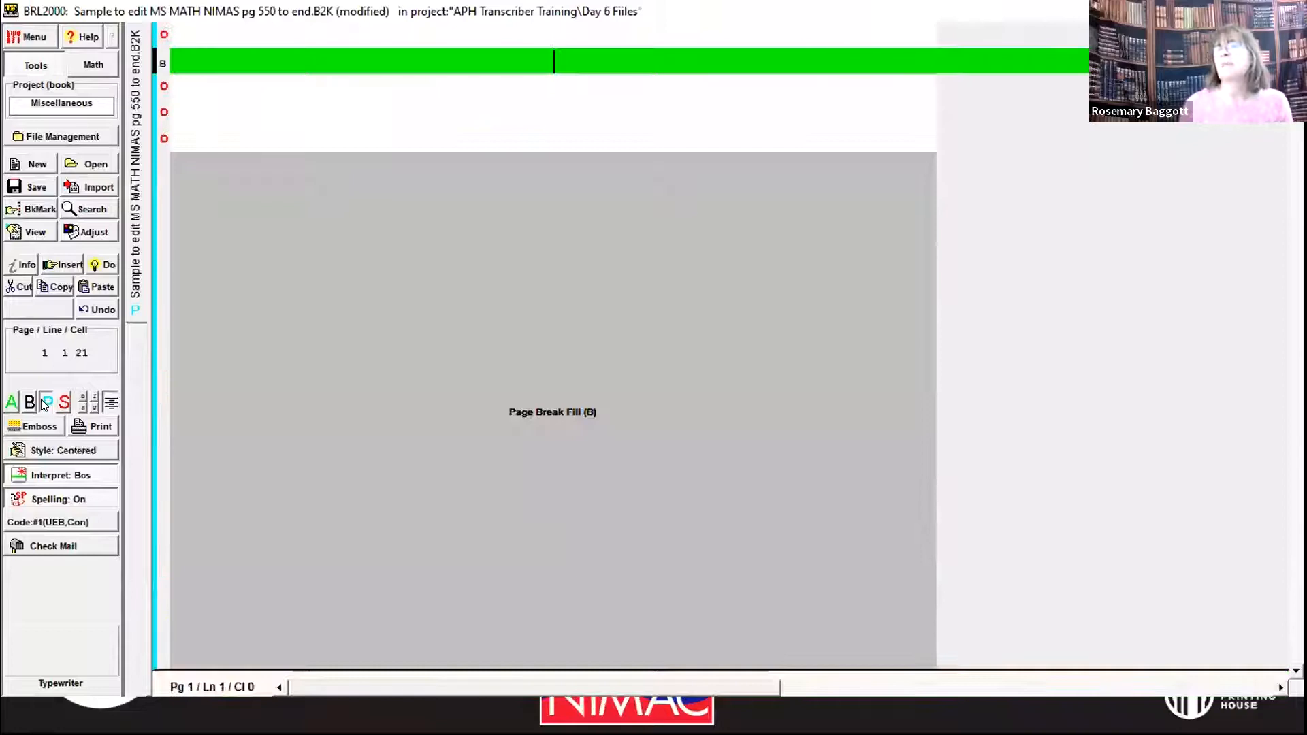
key(Down)
key(Down)
key(Down)
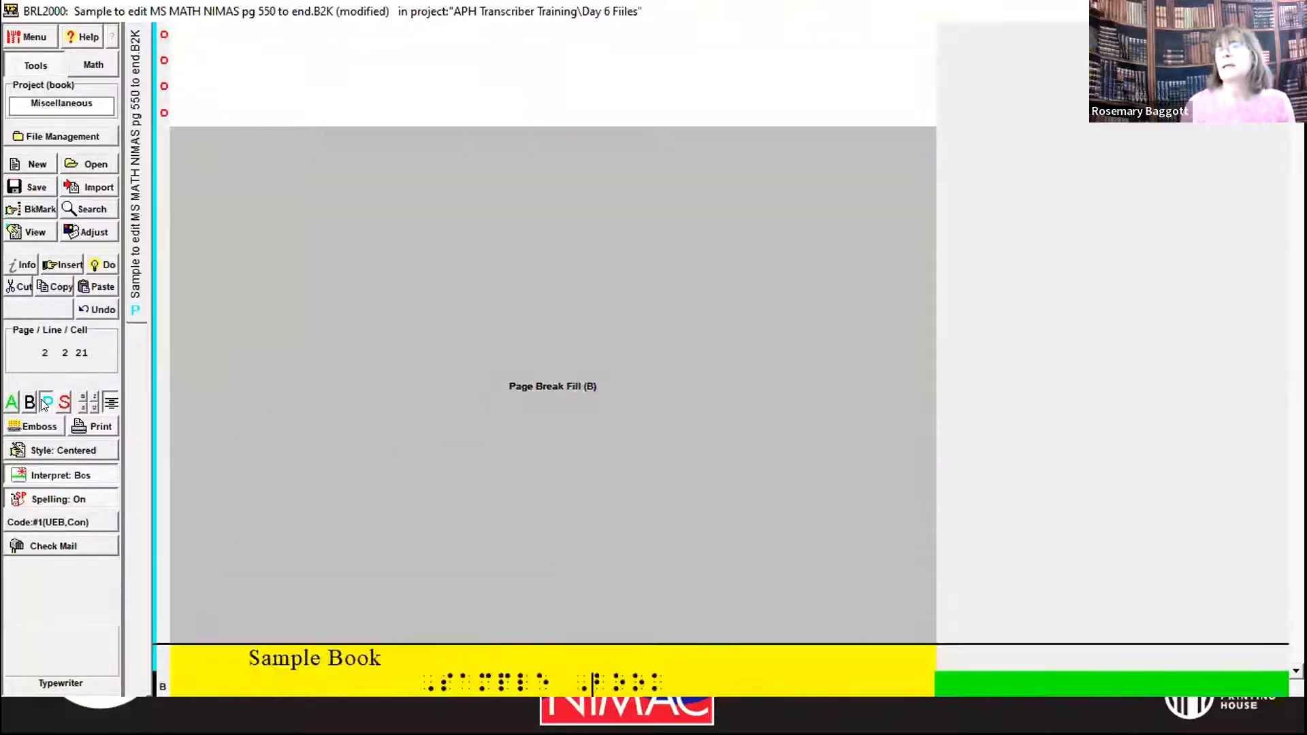
key(Down)
key(Down)
key(Up)
key(Up)
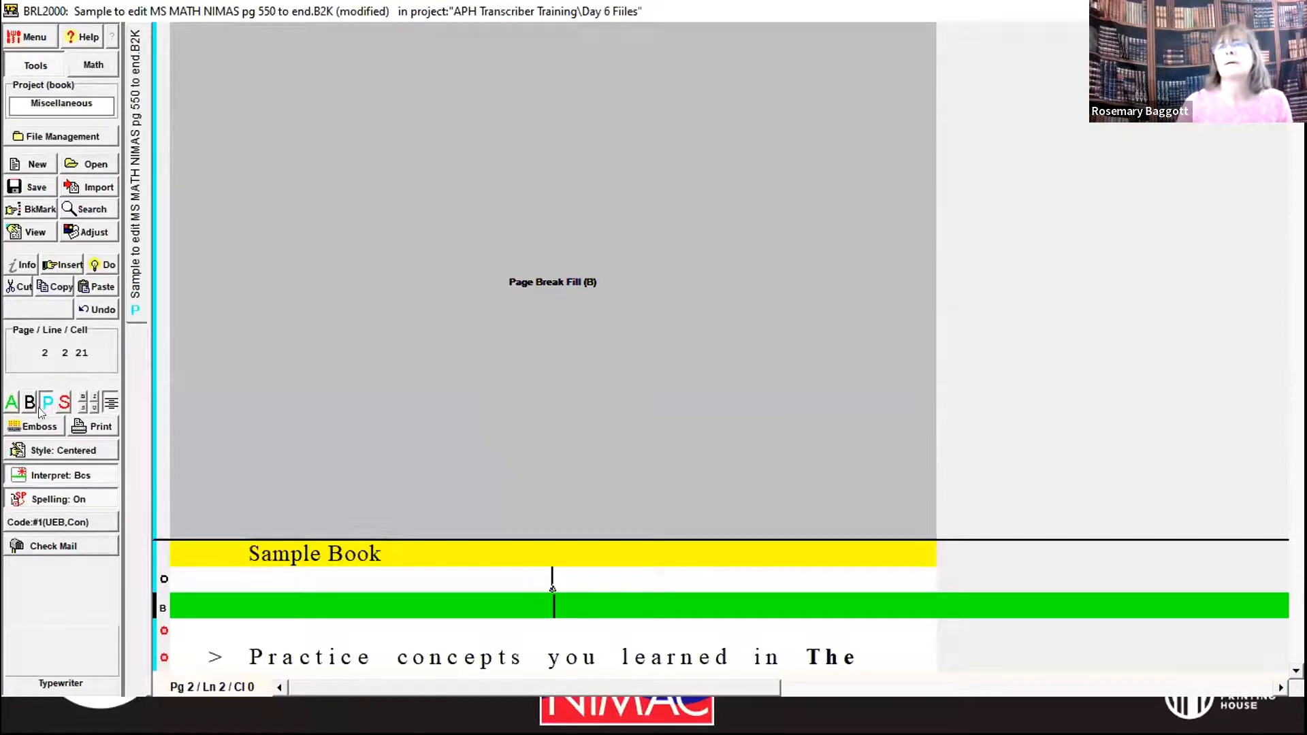
click(28, 404)
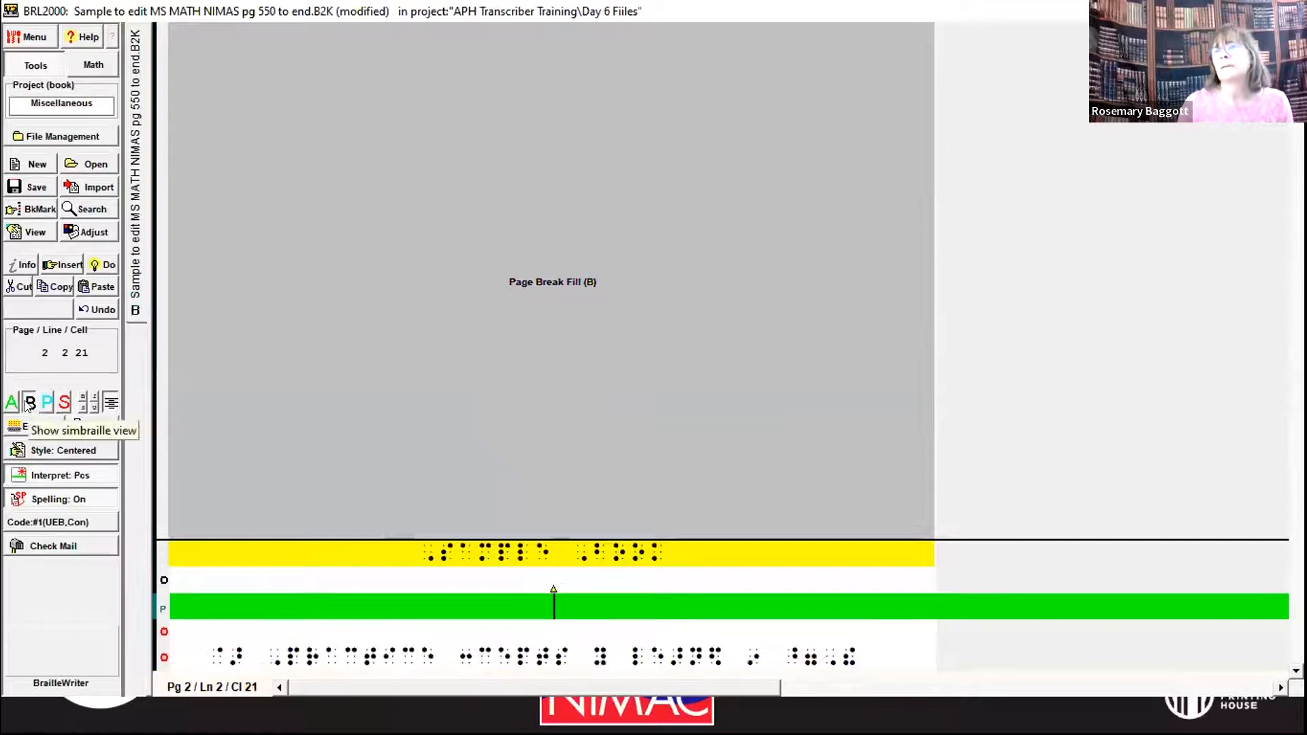
key(Down)
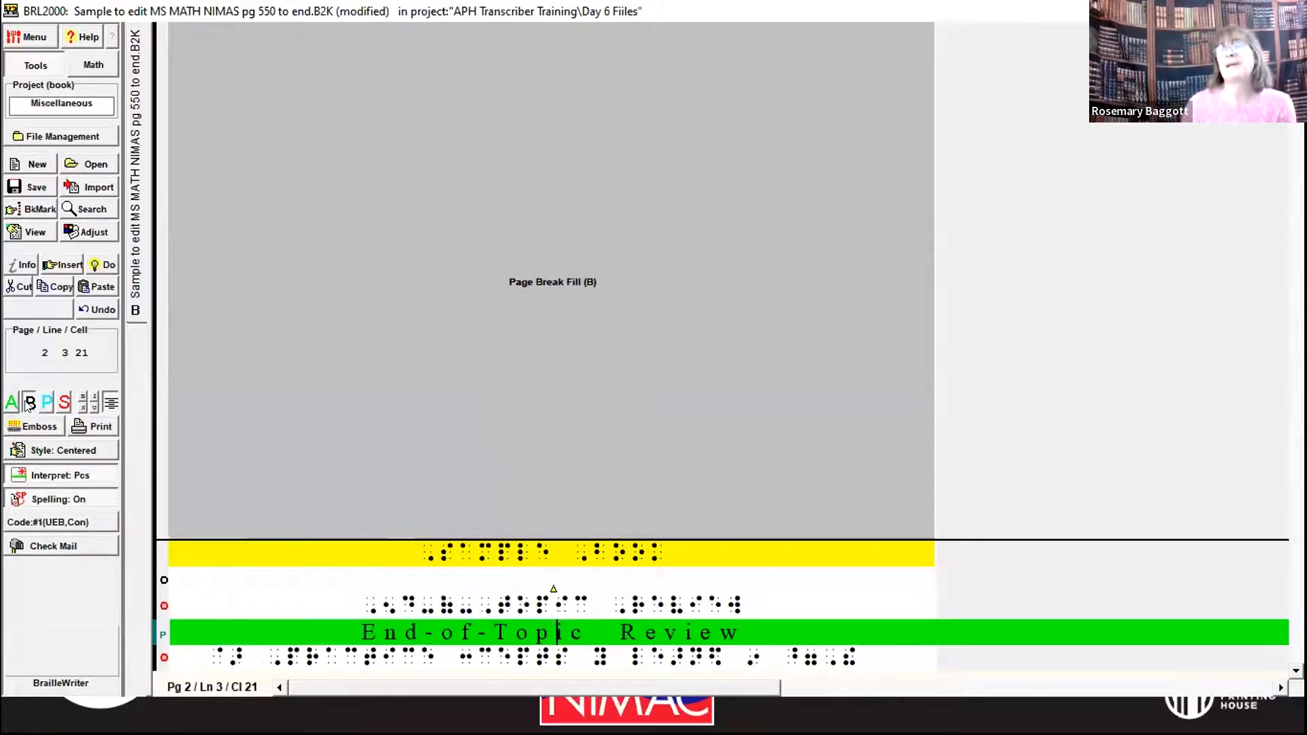
key(Home)
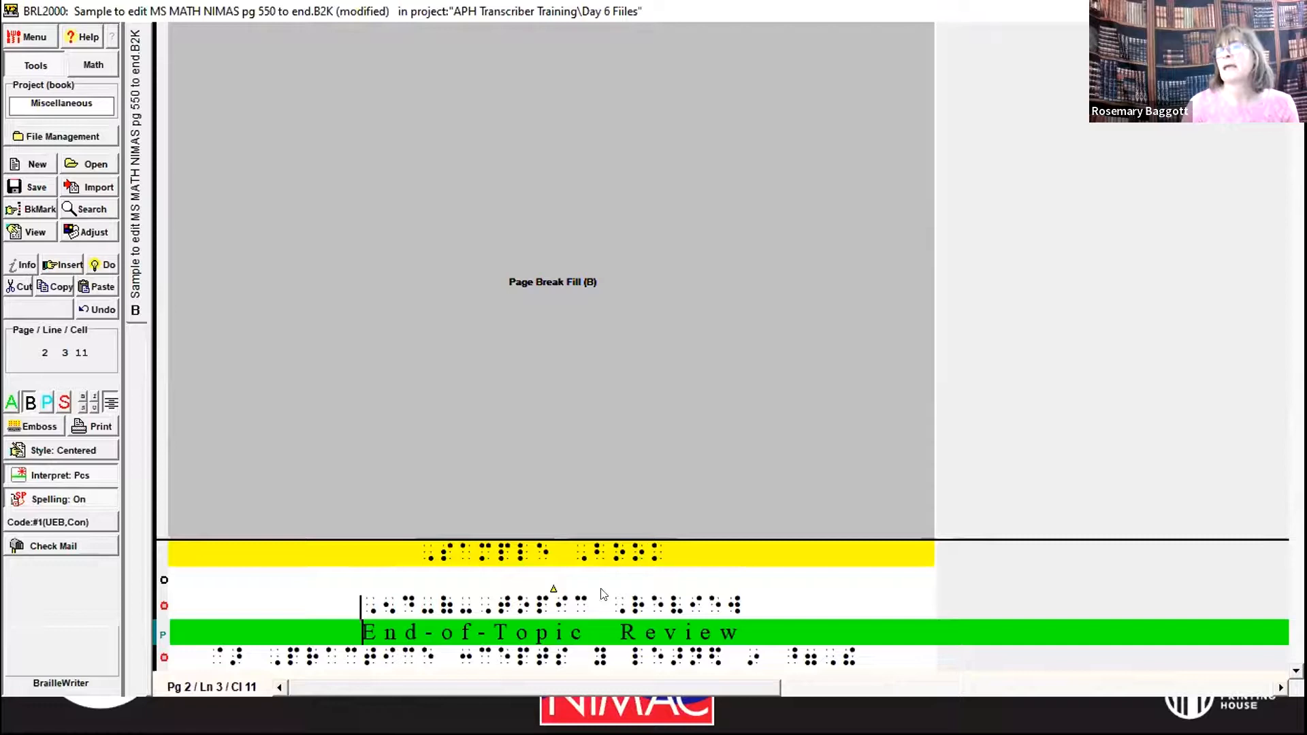
Review the lines of page 2 from the End-of-Topic Review heading down to the question about terminating or repeating decimals
mouse_move(552, 591)
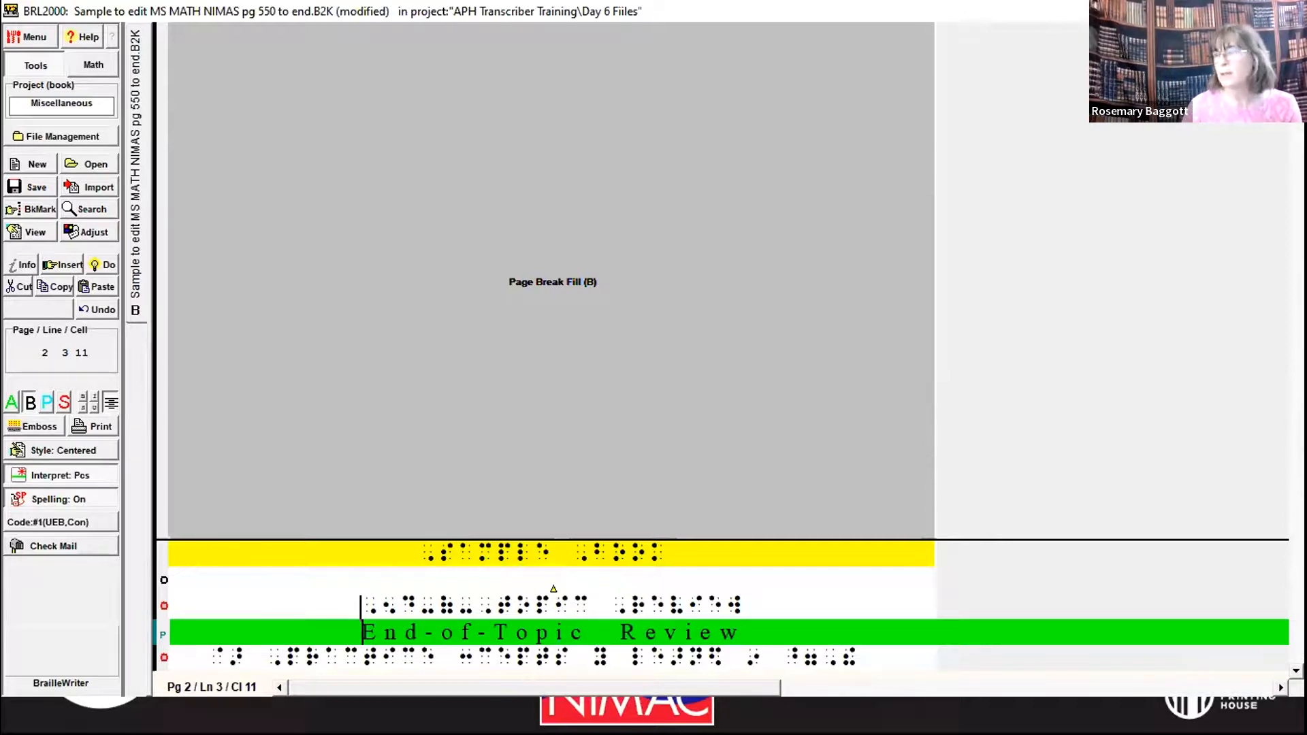
key(Down)
key(Down)
key(Down)
key(Down)
key(Down)
key(Down)
key(Down)
key(Down)
key(Down)
key(Down)
key(Down)
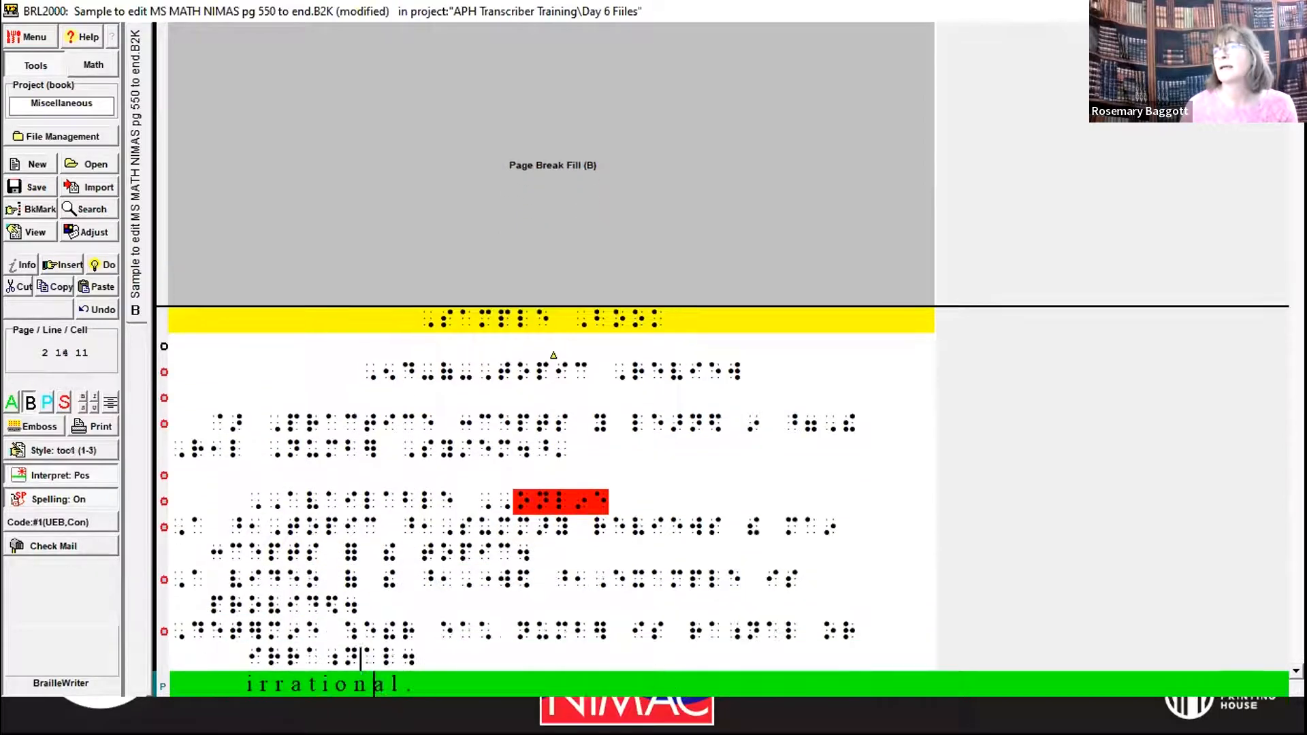
key(Down)
key(Down)
key(Down)
key(Down)
key(Down)
key(Down)
key(Down)
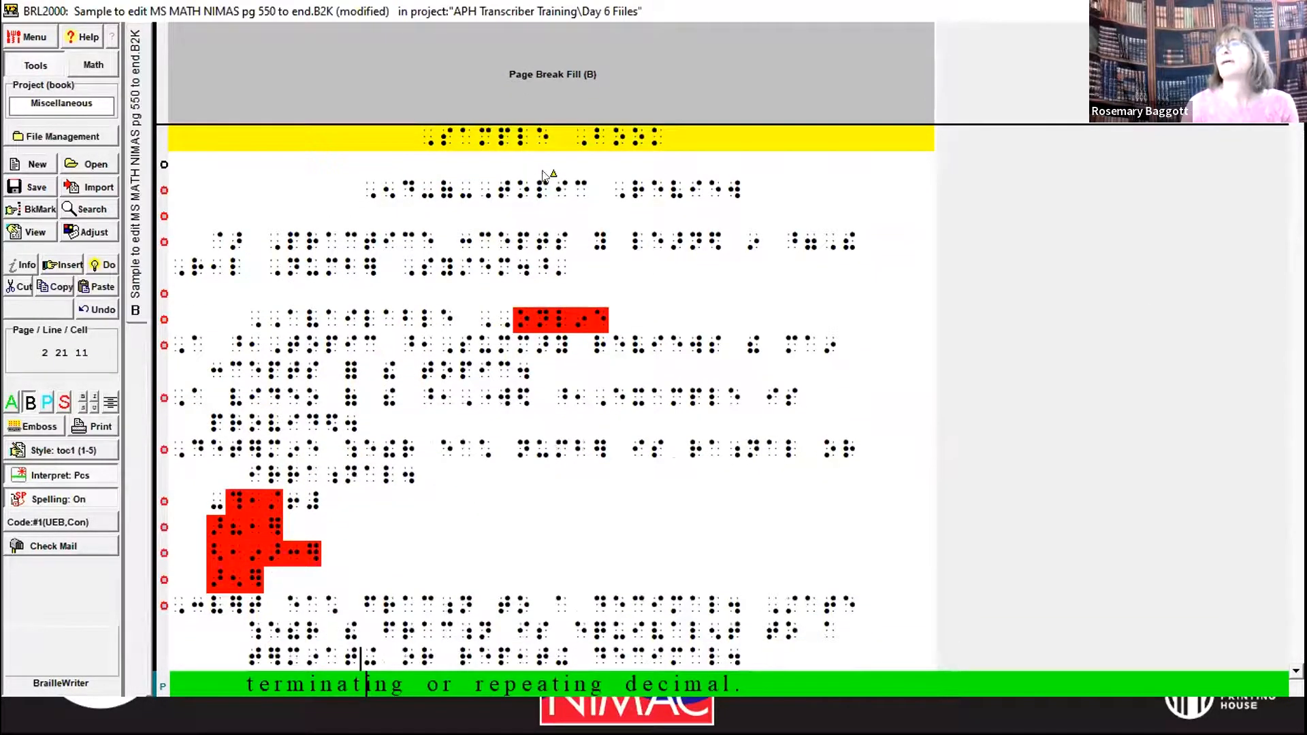
Inspect the annotations at the top of page 2 and remove the "Sample Book" running head
mouse_move(551, 177)
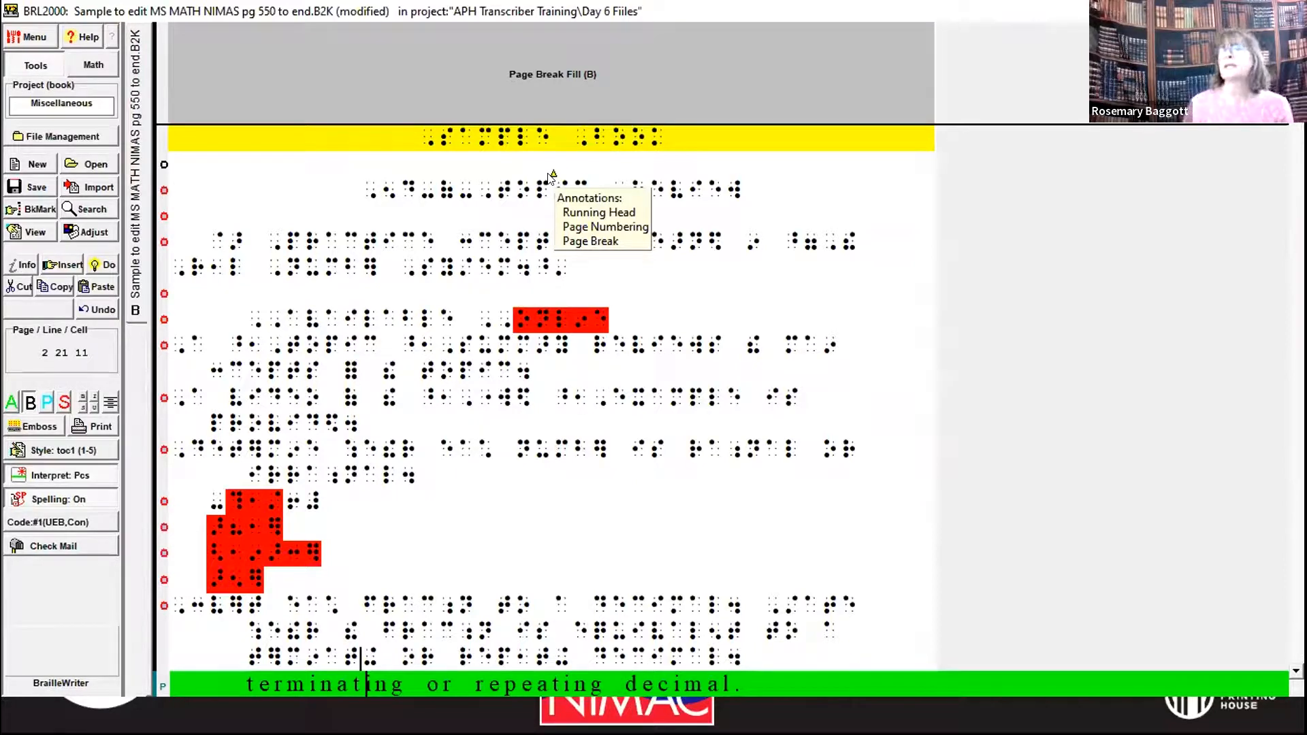
click(552, 177)
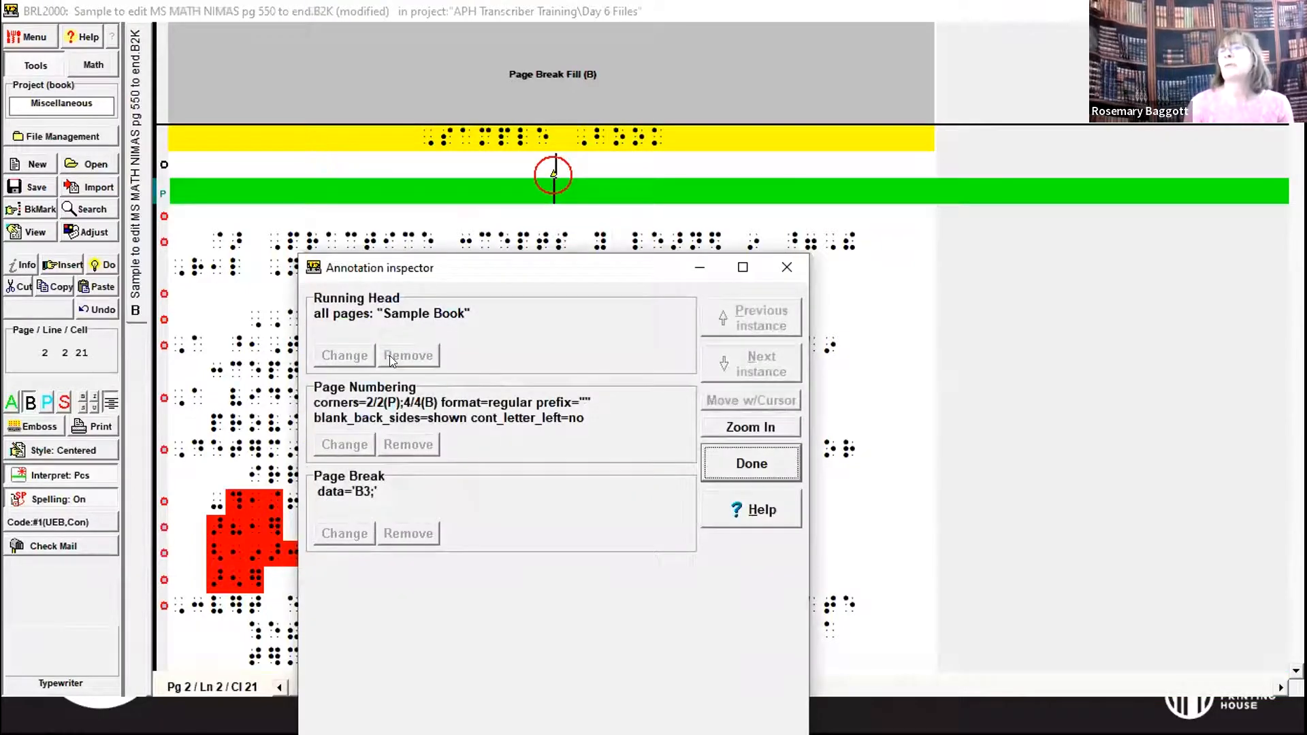
click(390, 356)
click(390, 356)
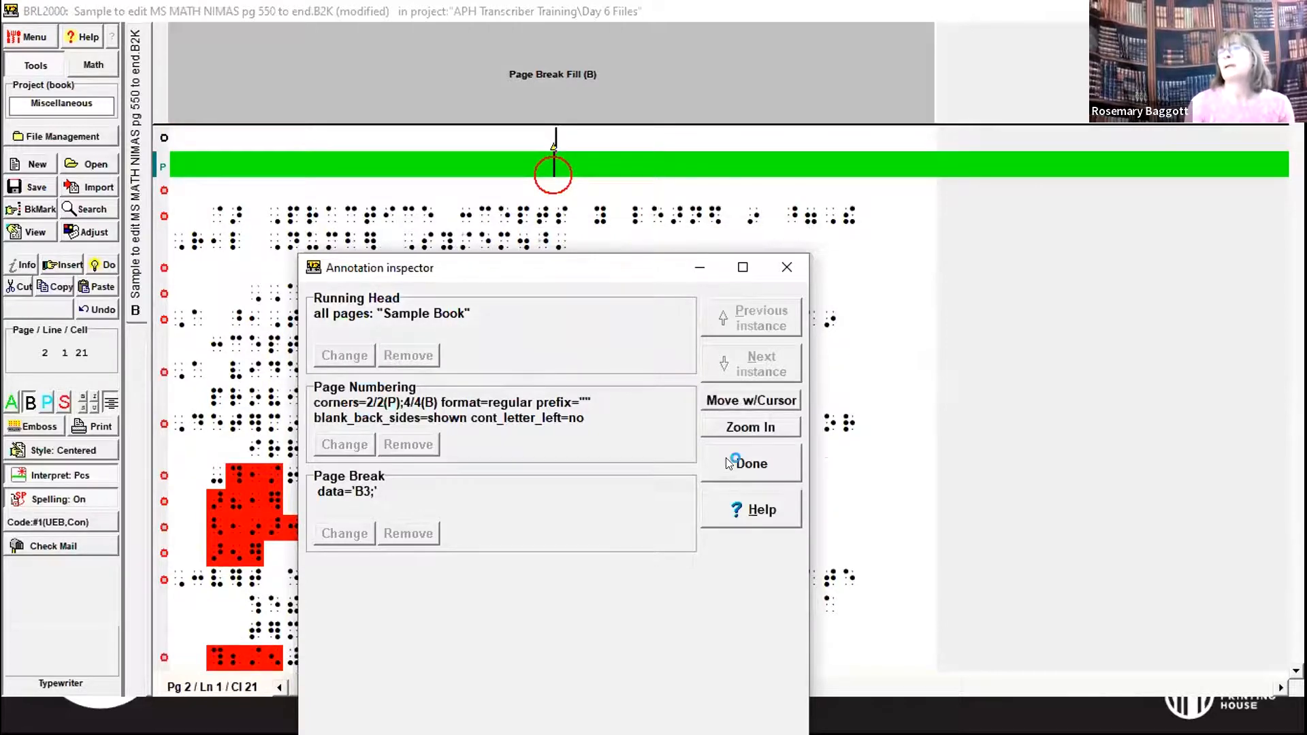
click(751, 464)
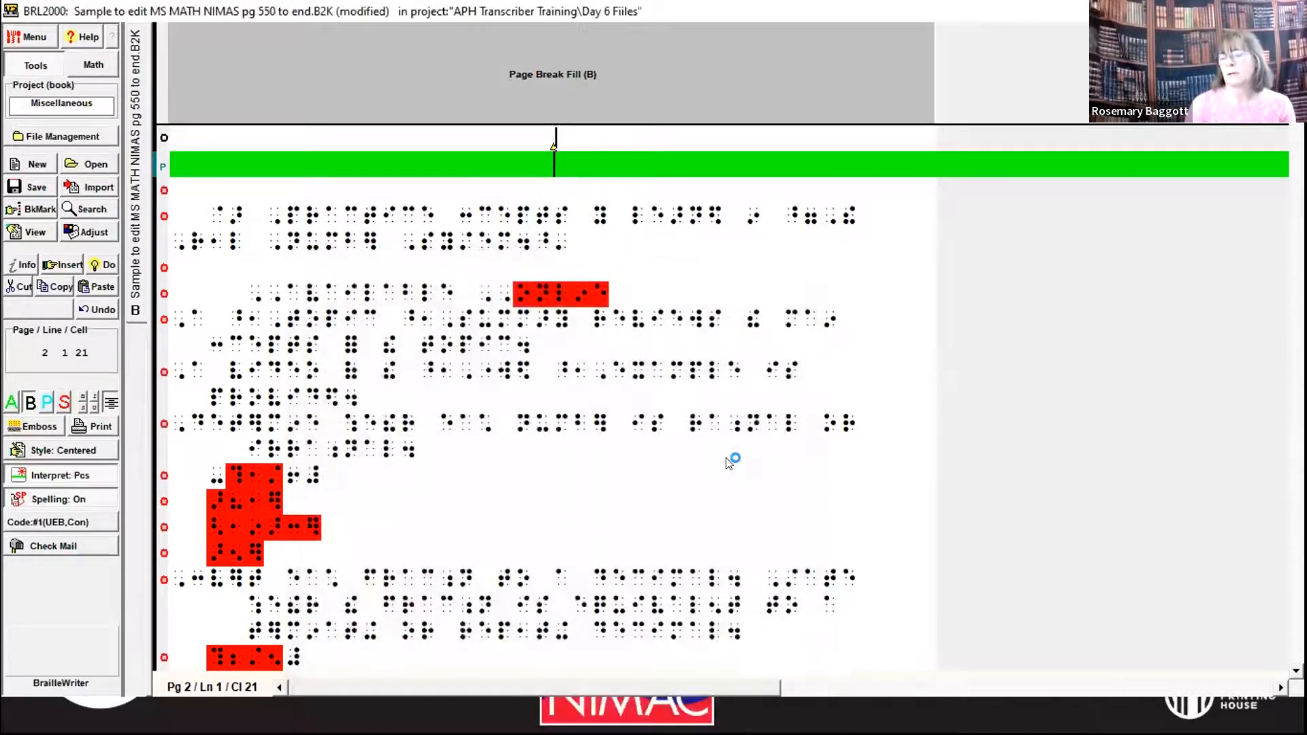
Check the tops of the following pages for a running head and return to the start of the document
key(Page_Up)
key(Page_Up)
key(Page_Up)
key(Page_Up)
key(Page_Up)
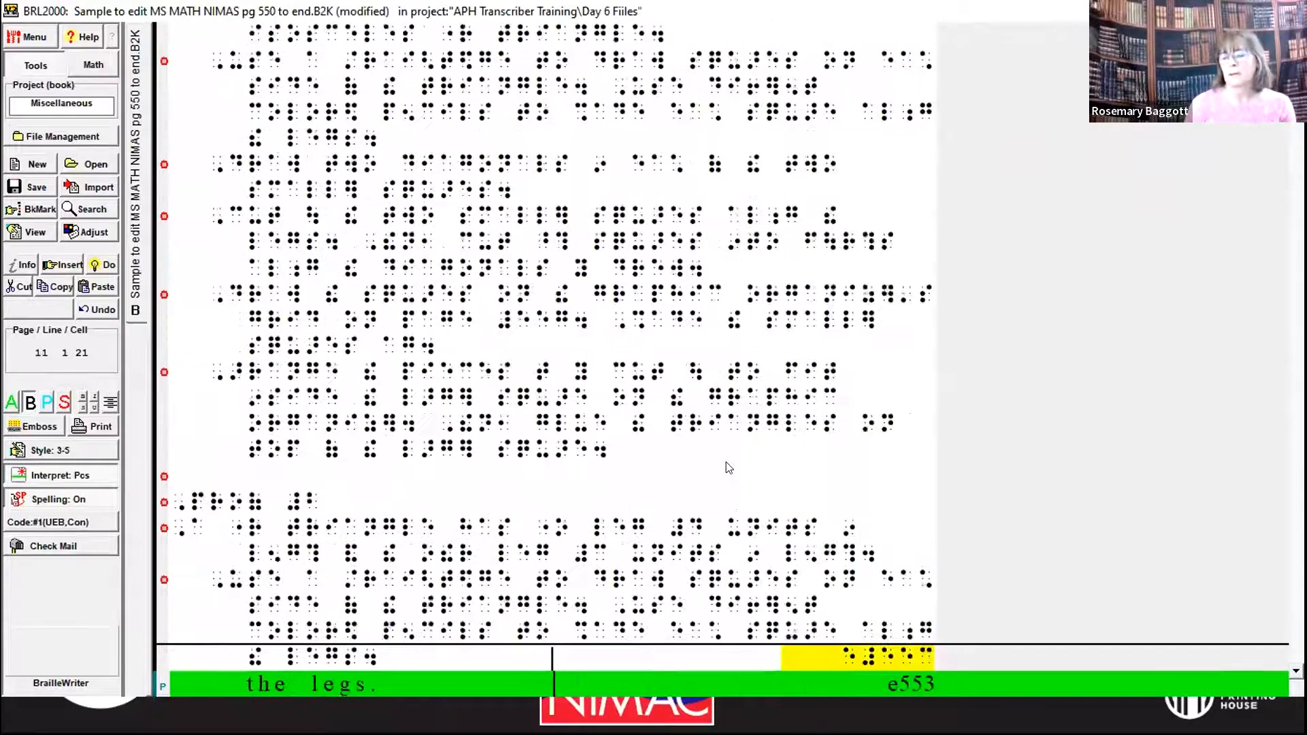
key(Down)
key(Down)
key(Down)
key(Down)
key(Down)
key(Down)
key(Down)
key(Down)
key(Down)
key(Down)
key(Down)
key(Down)
key(Down)
key(Down)
key(Down)
key(Down)
key(Down)
key(Down)
key(Down)
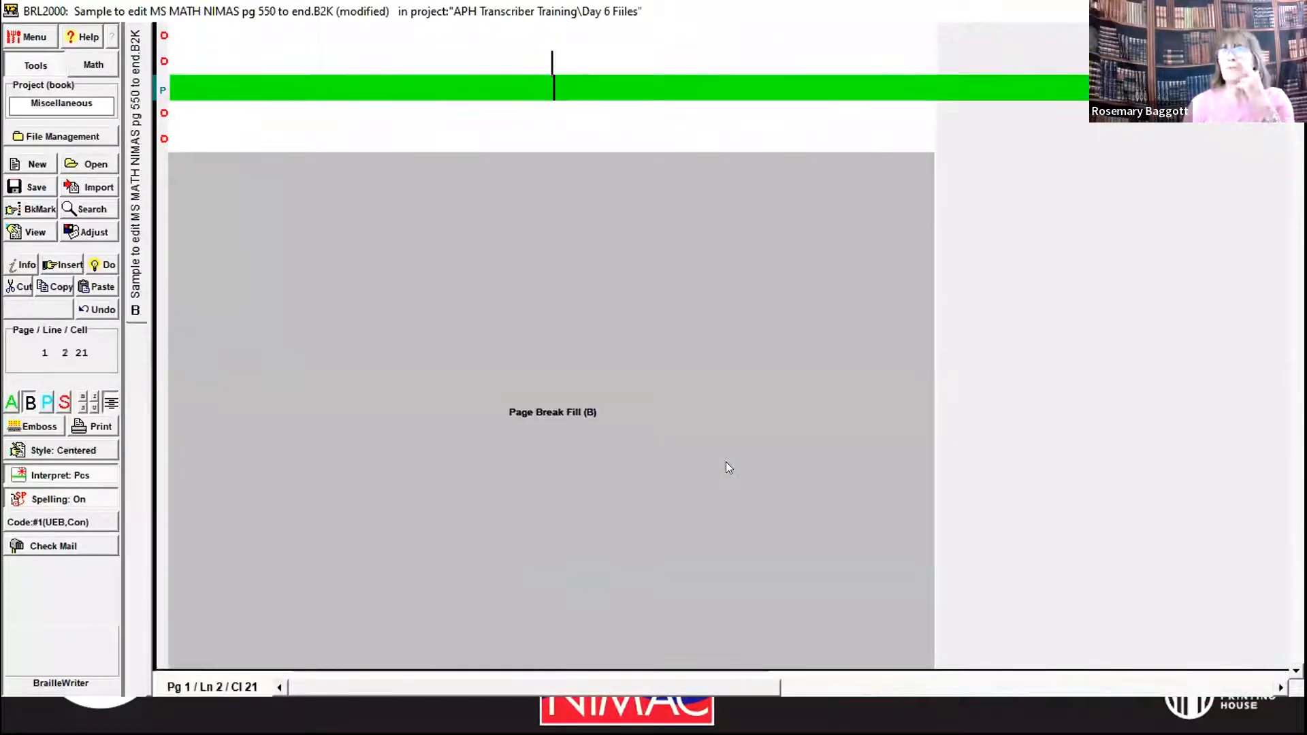
Set "Sample Book" as the running head, shown as text, at the start of page 2
key(Down)
key(Down)
key(Down)
key(Down)
key(Down)
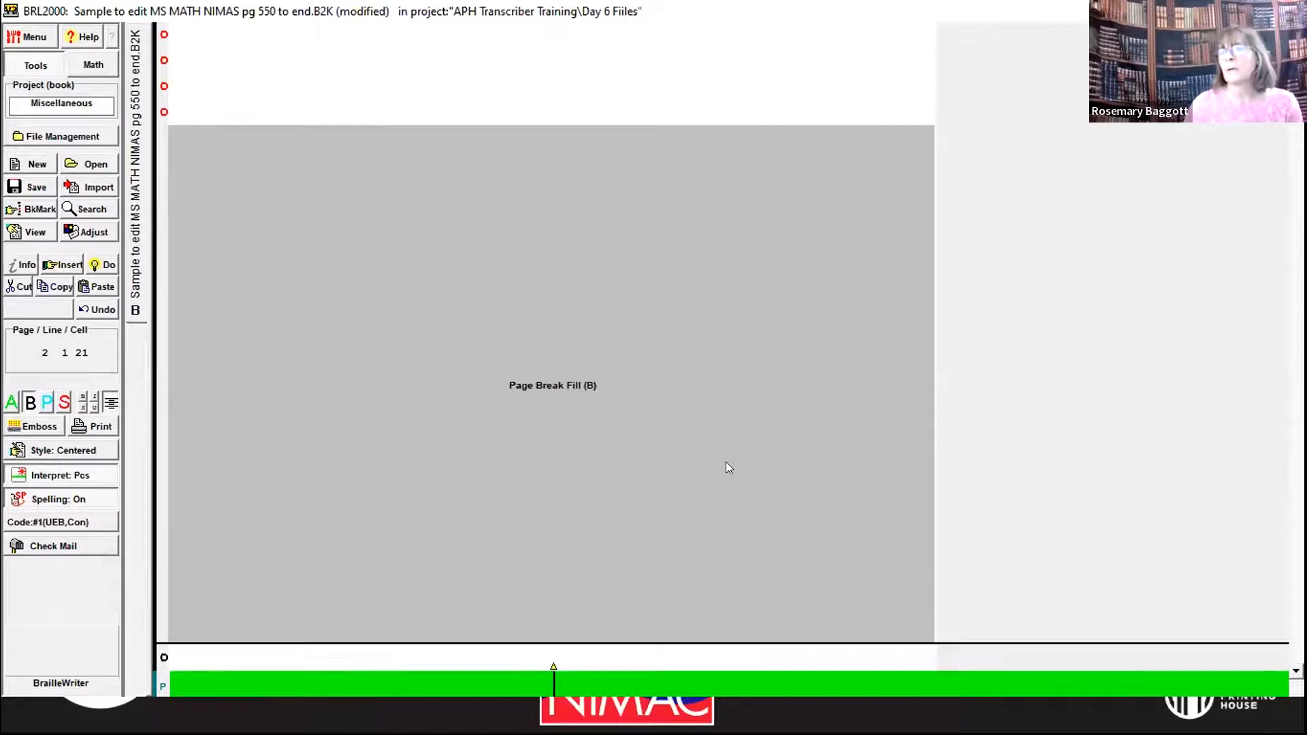
key(alt+a)
key(r)
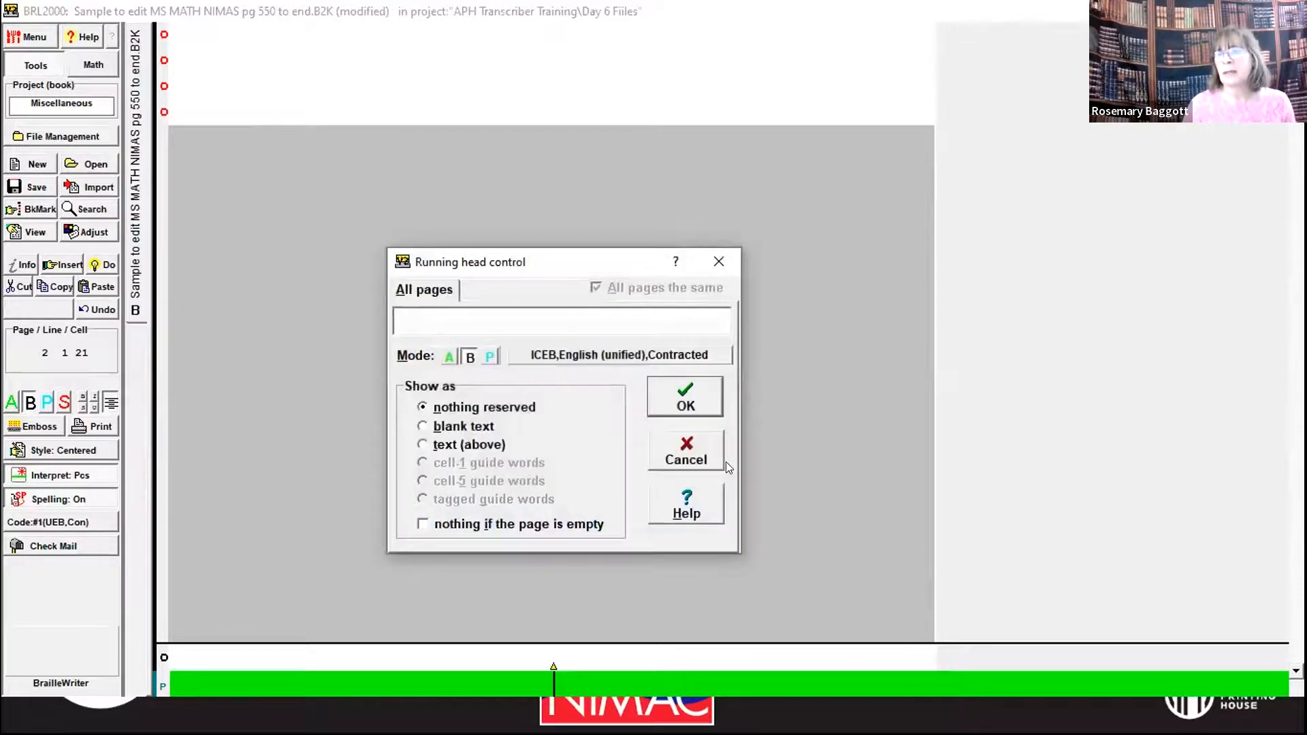
text(,sample ,book)
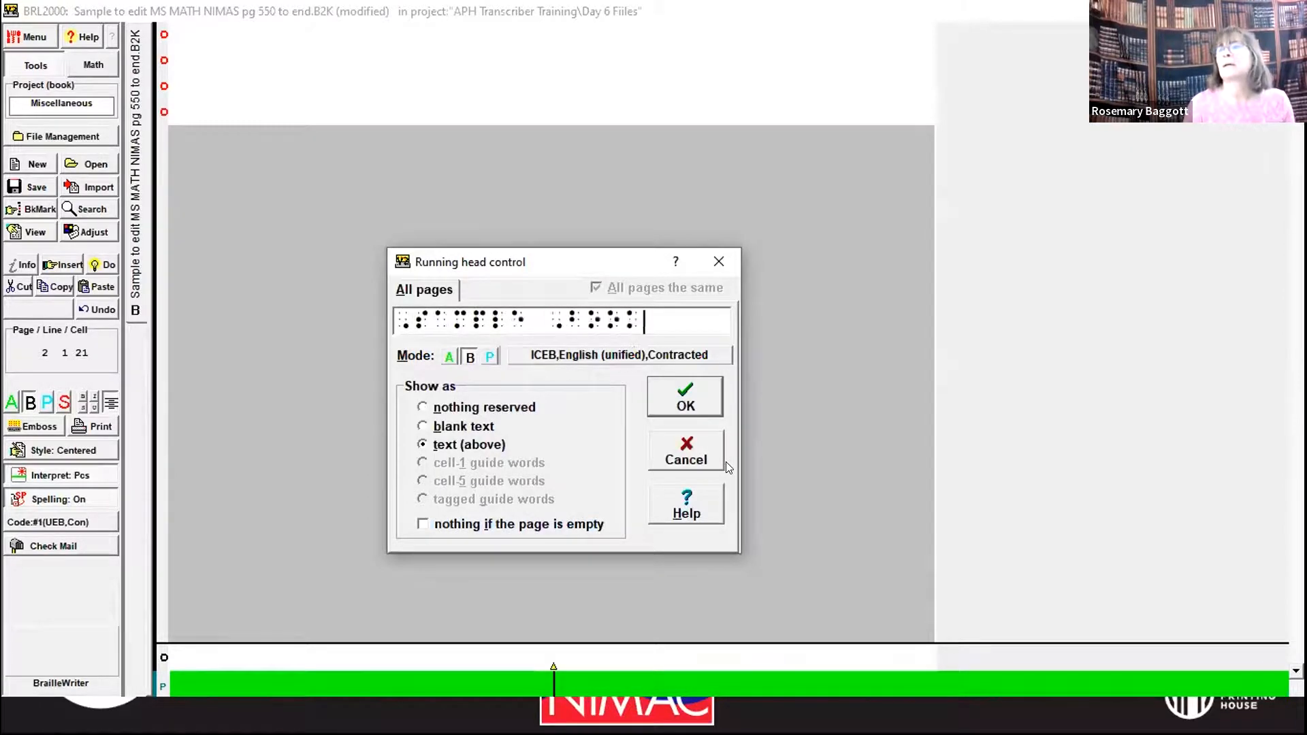
key(Return)
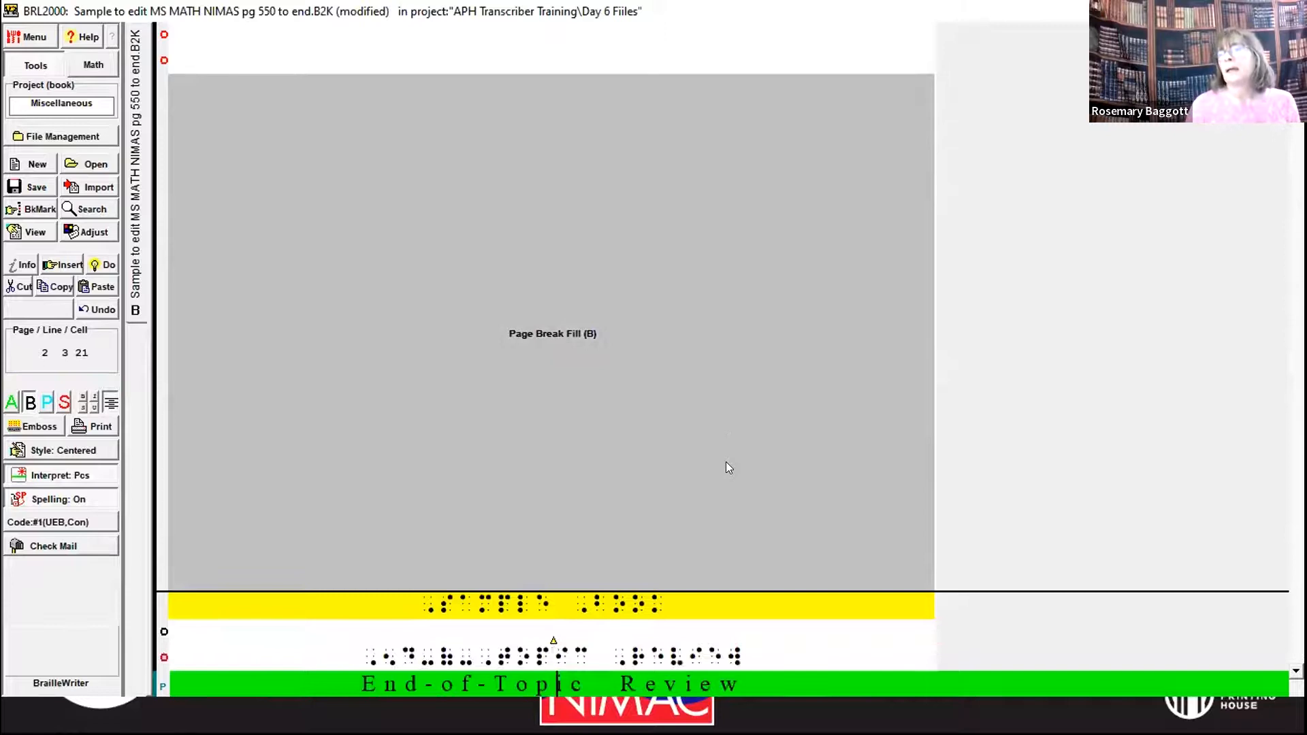
Examine the page break fill on page 1 and the lines of page 2 down to the terminating or repeating decimal question
key(Up)
key(Up)
key(Up)
key(Up)
key(Up)
key(Up)
key(Up)
key(Up)
key(Up)
key(Up)
key(Up)
key(Up)
key(Up)
key(Up)
key(Up)
key(Up)
key(Up)
key(Up)
key(Up)
key(Up)
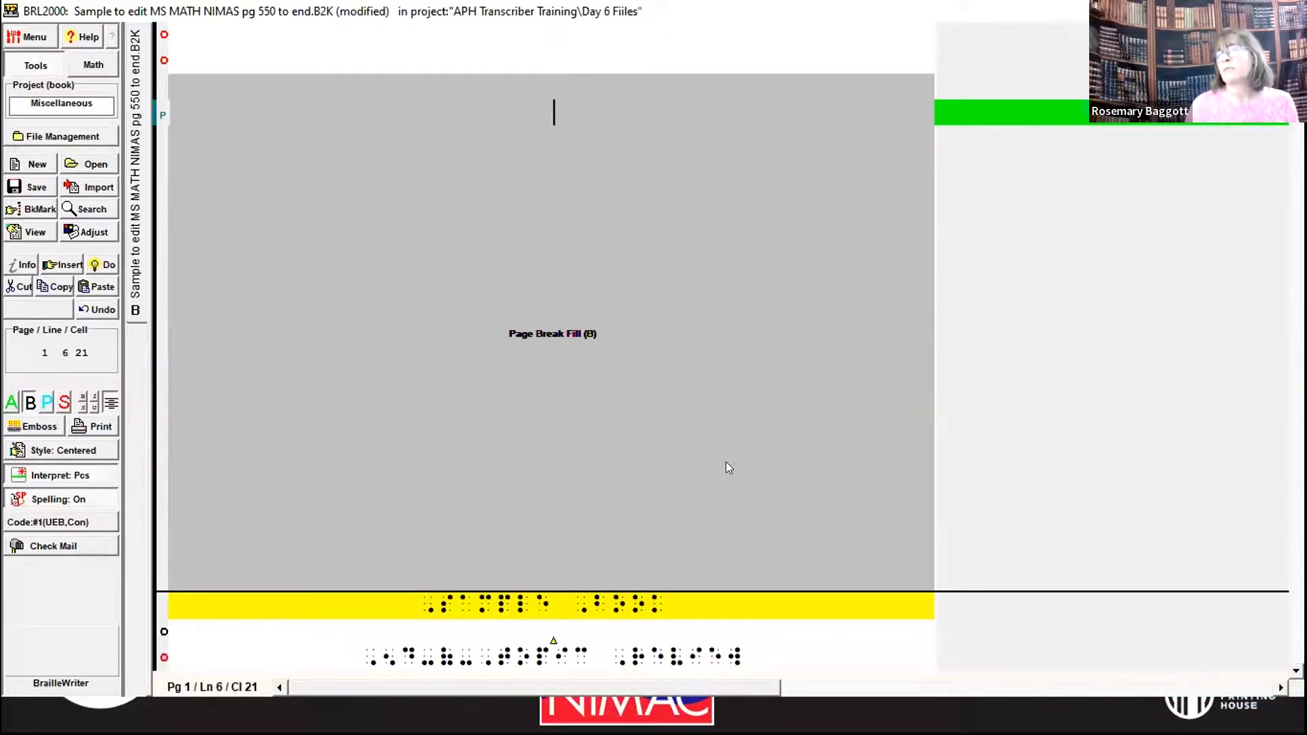
key(Down)
key(Down)
key(Down)
key(Down)
key(Down)
key(Down)
key(Down)
key(Down)
key(Down)
key(Down)
key(Down)
key(Down)
key(Down)
key(Down)
key(Down)
key(Down)
key(Down)
key(Down)
key(Down)
key(Down)
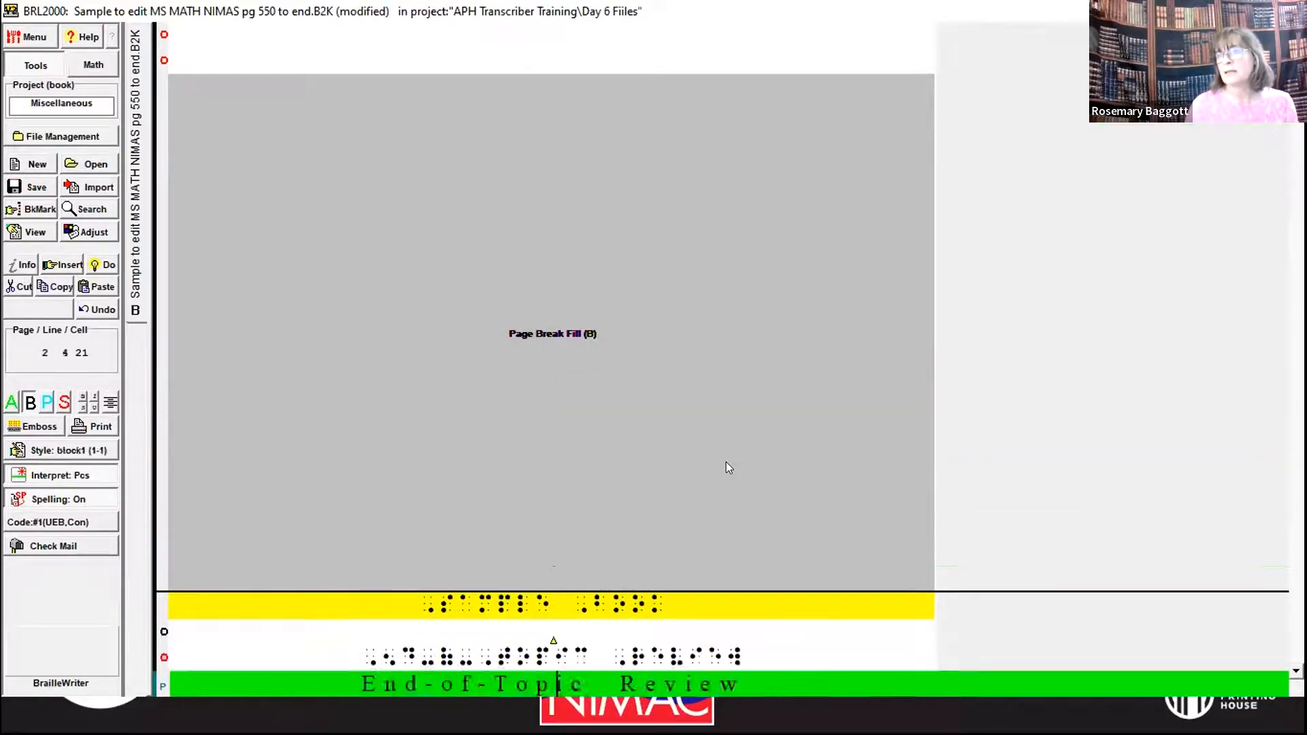
key(Down)
key(Down)
key(Down)
key(Down)
key(Down)
key(Down)
key(Down)
key(Down)
key(Down)
key(Down)
key(Down)
key(Down)
key(Down)
key(Down)
key(Down)
key(Down)
key(Down)
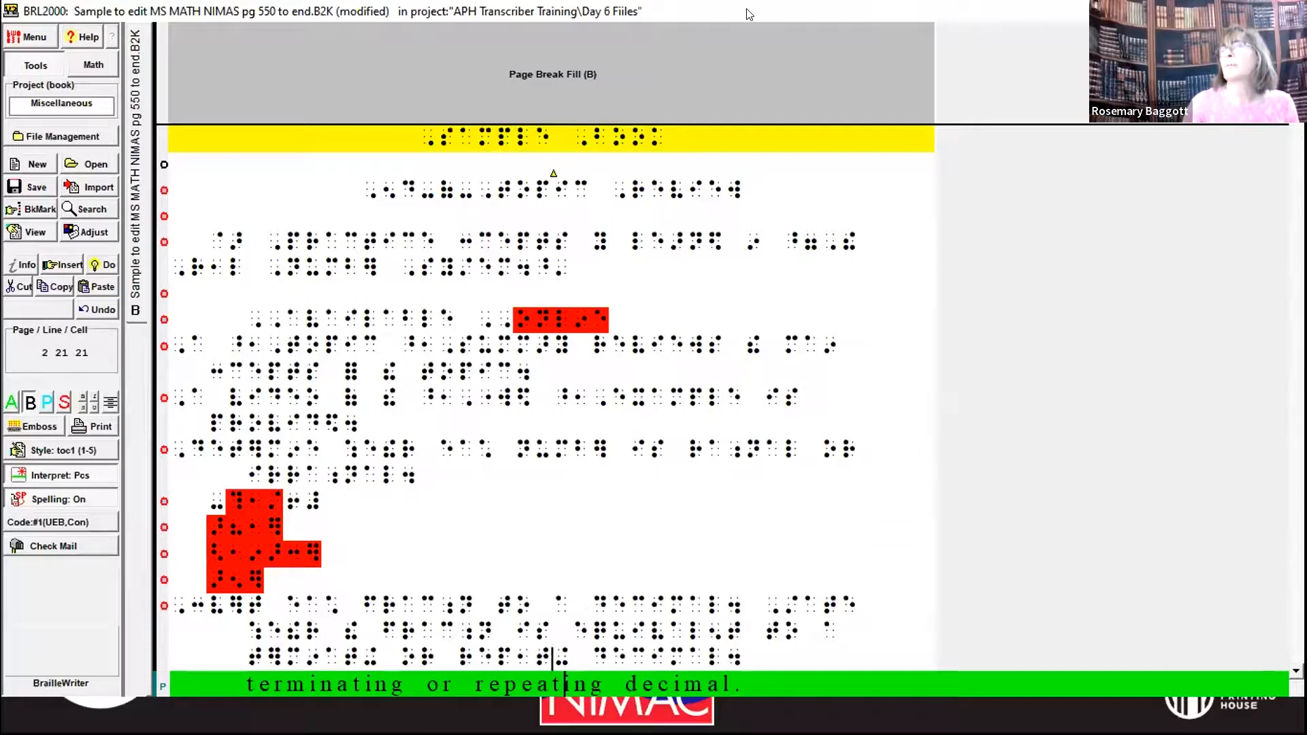
Try to delete the page break from inside the fill area on page 1
click(985, 80)
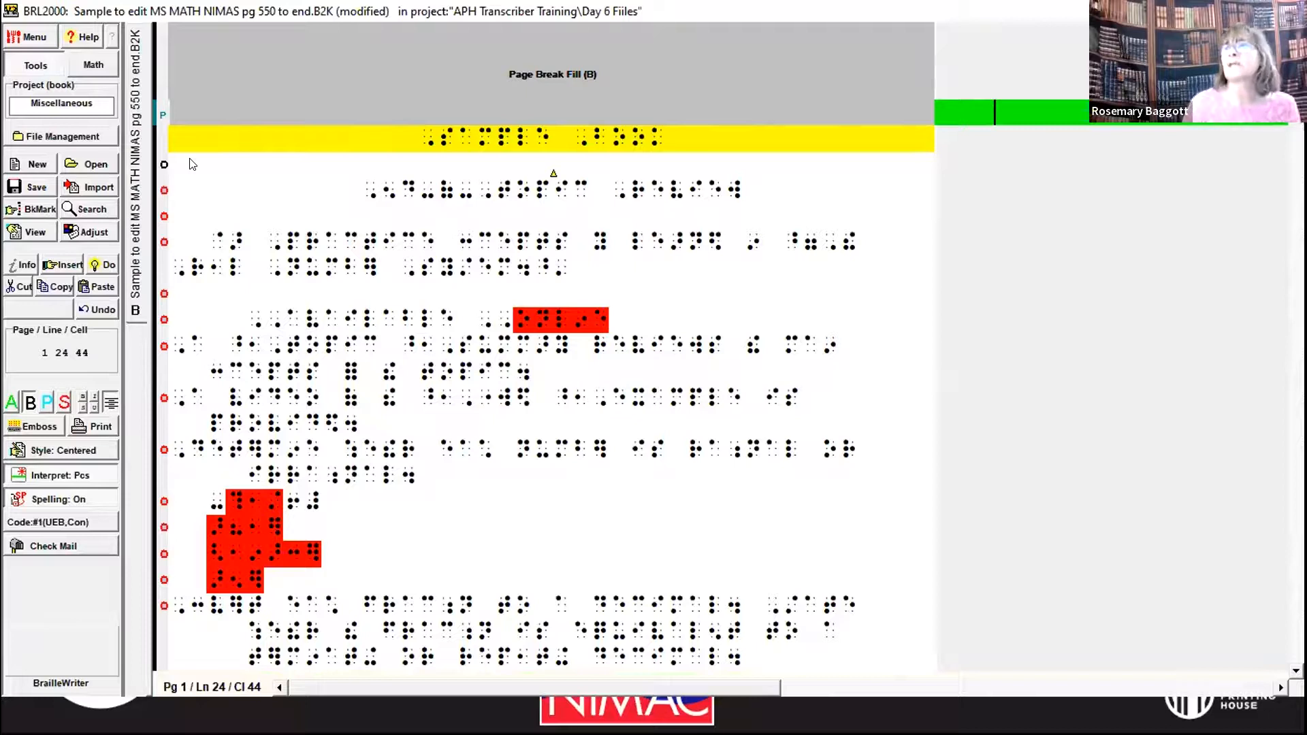
key(Up)
key(Up)
key(Up)
key(Up)
key(Up)
key(Up)
key(Up)
key(Up)
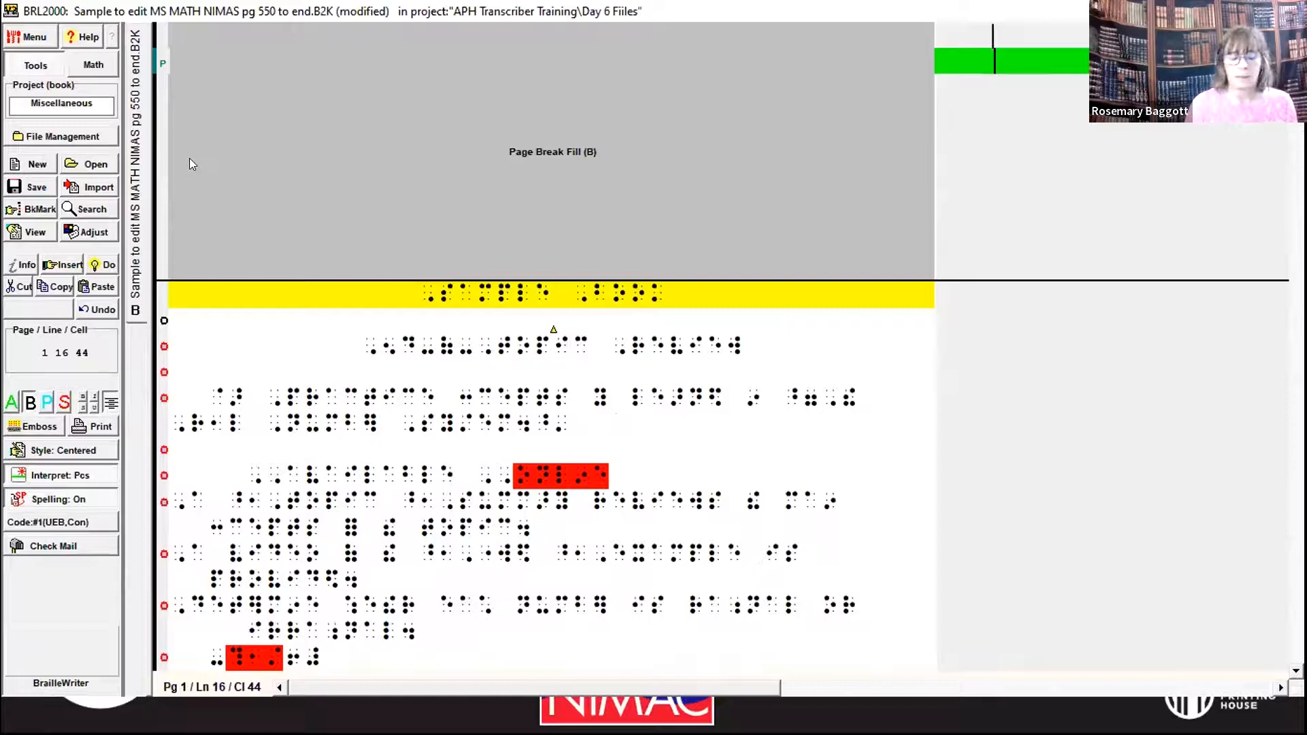
click(196, 116)
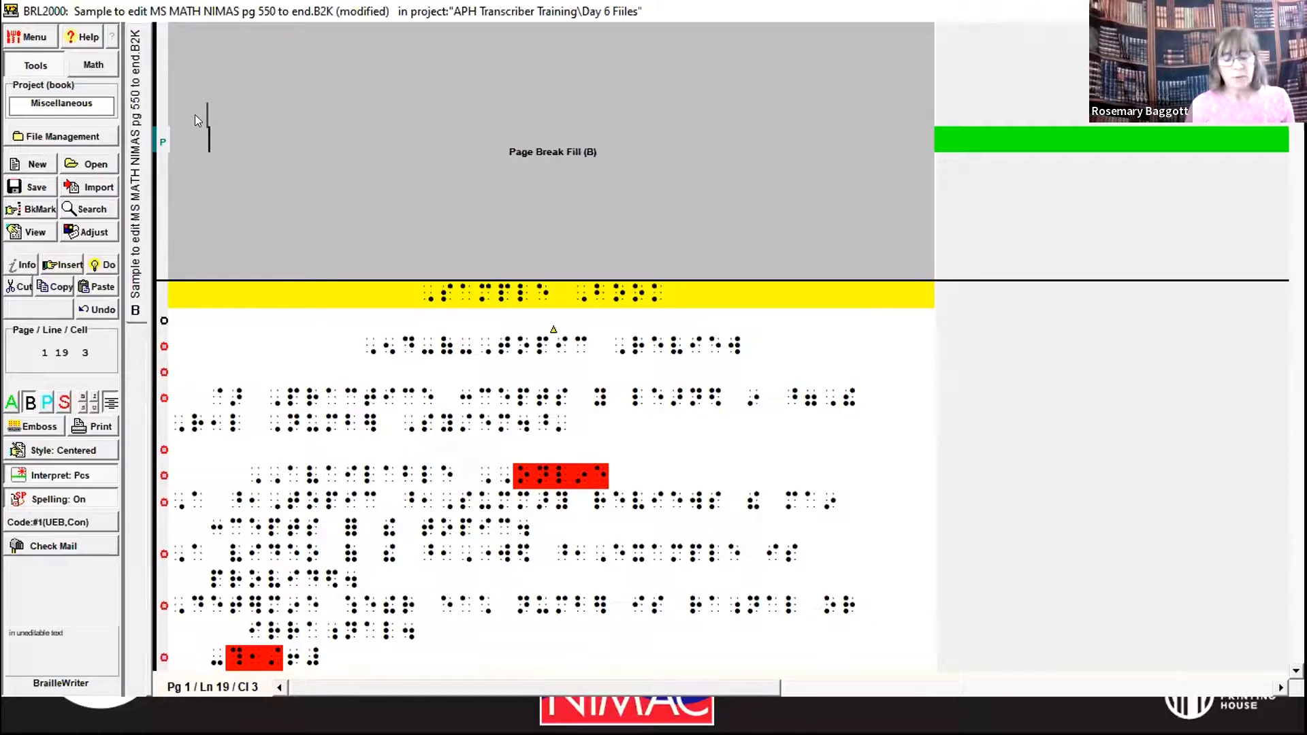
key(Delete)
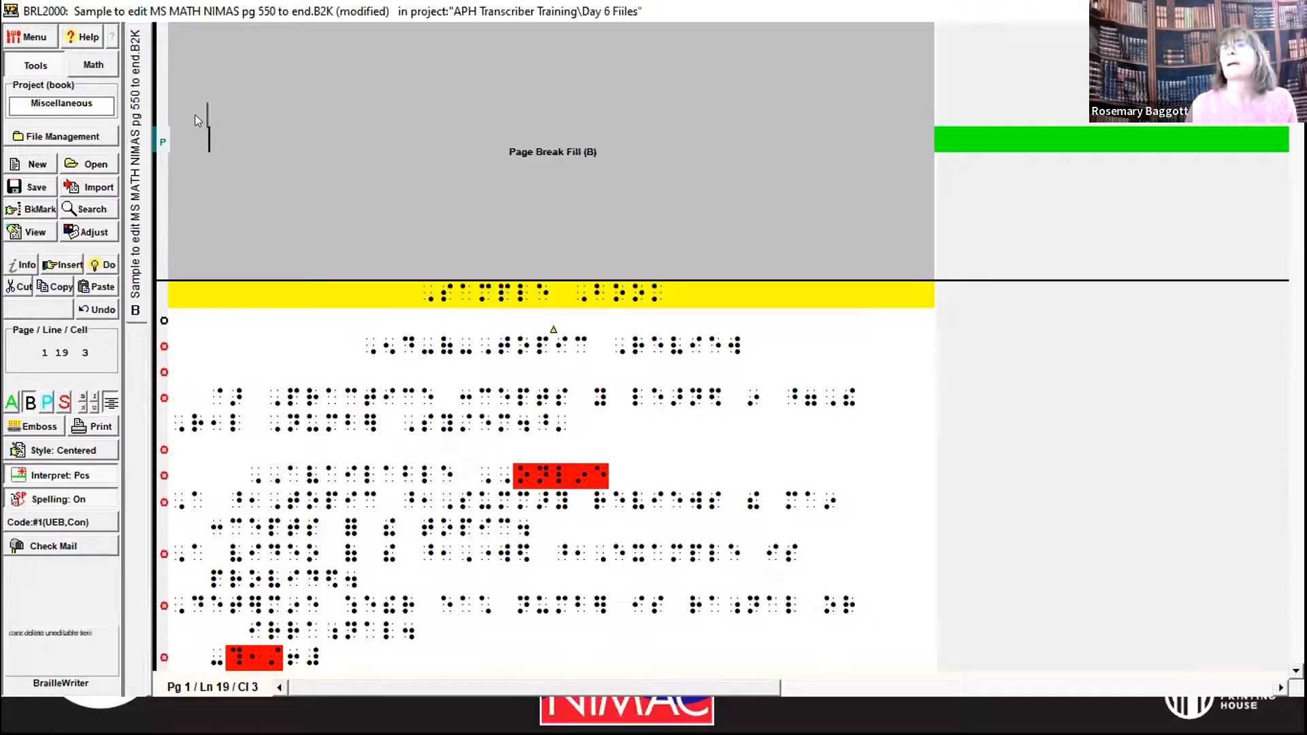
Add blank lines at the end of page 1's text and remove the page break before the End-of-Topic Review
key(Up)
key(Up)
key(Up)
key(Up)
key(Up)
key(Up)
key(Up)
key(Up)
key(Up)
key(Up)
key(Up)
key(Up)
key(Up)
key(Up)
key(Up)
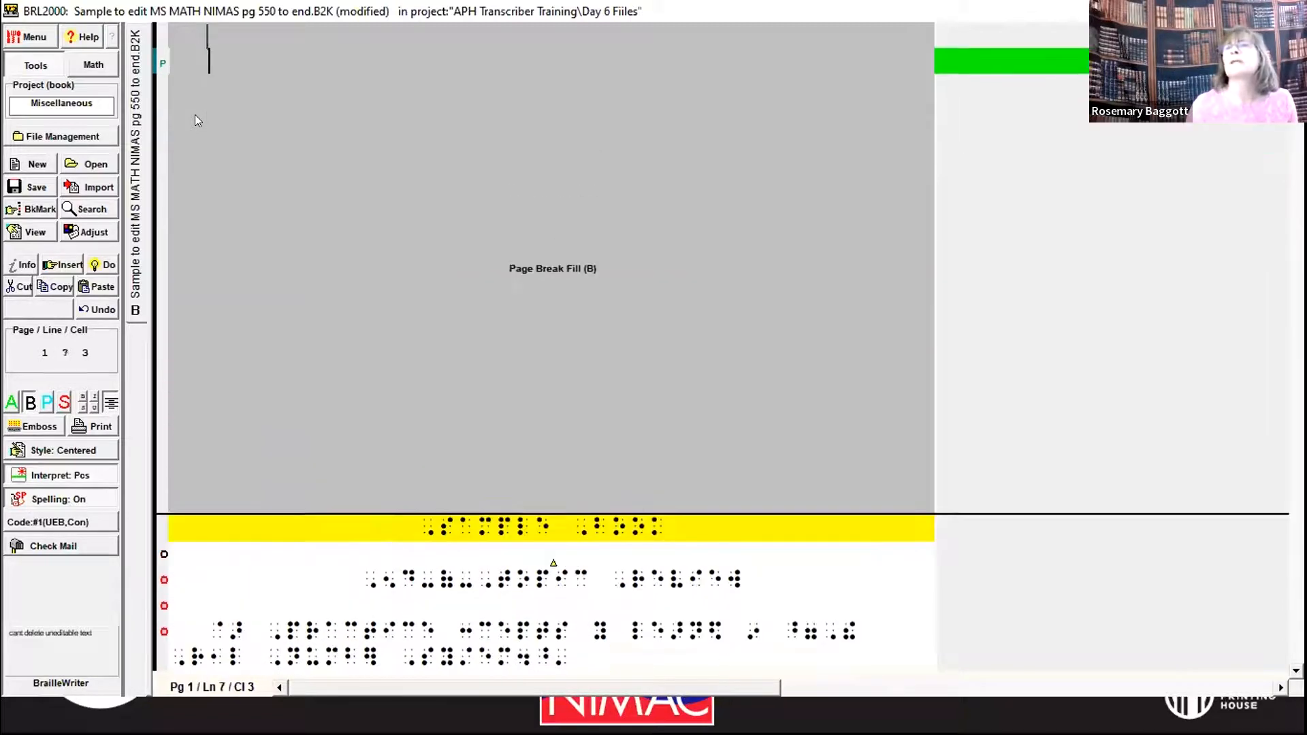
key(Up)
key(Up)
key(Up)
key(Up)
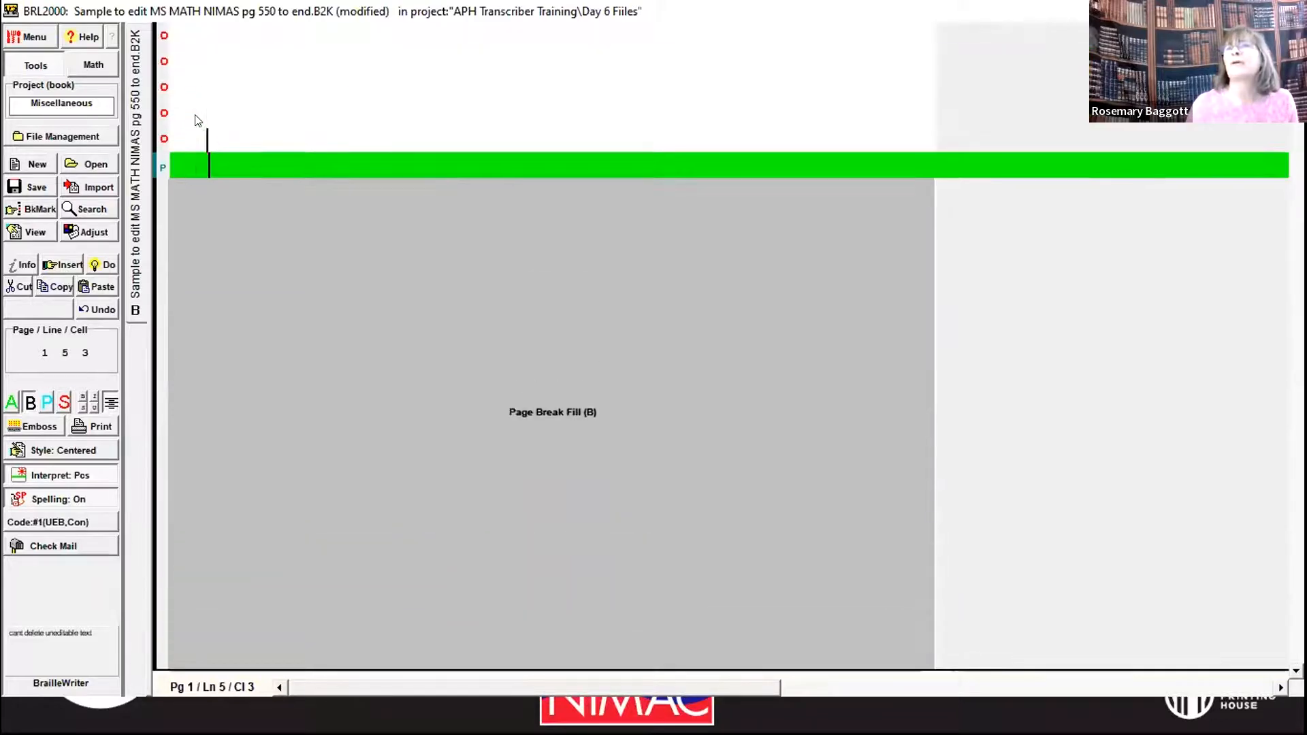
key(Return)
key(Return)
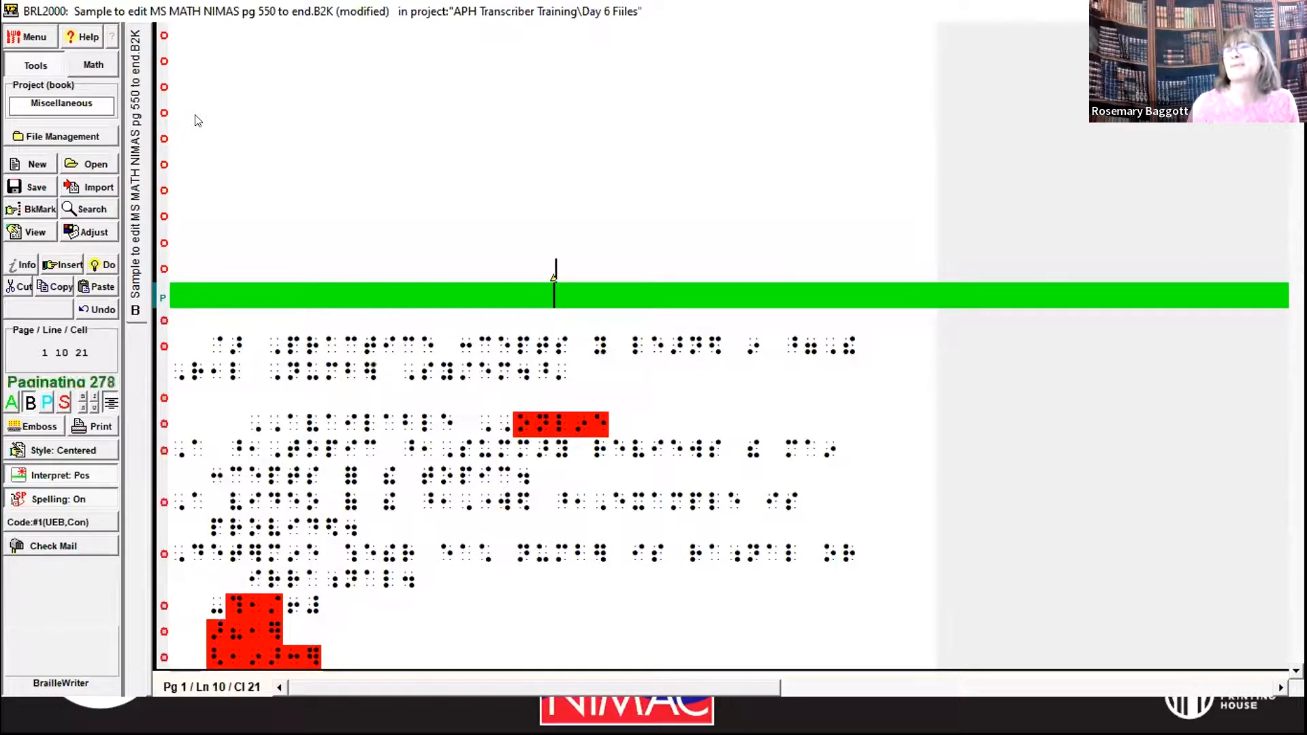
key(Return)
key(Return)
key(Up)
key(Up)
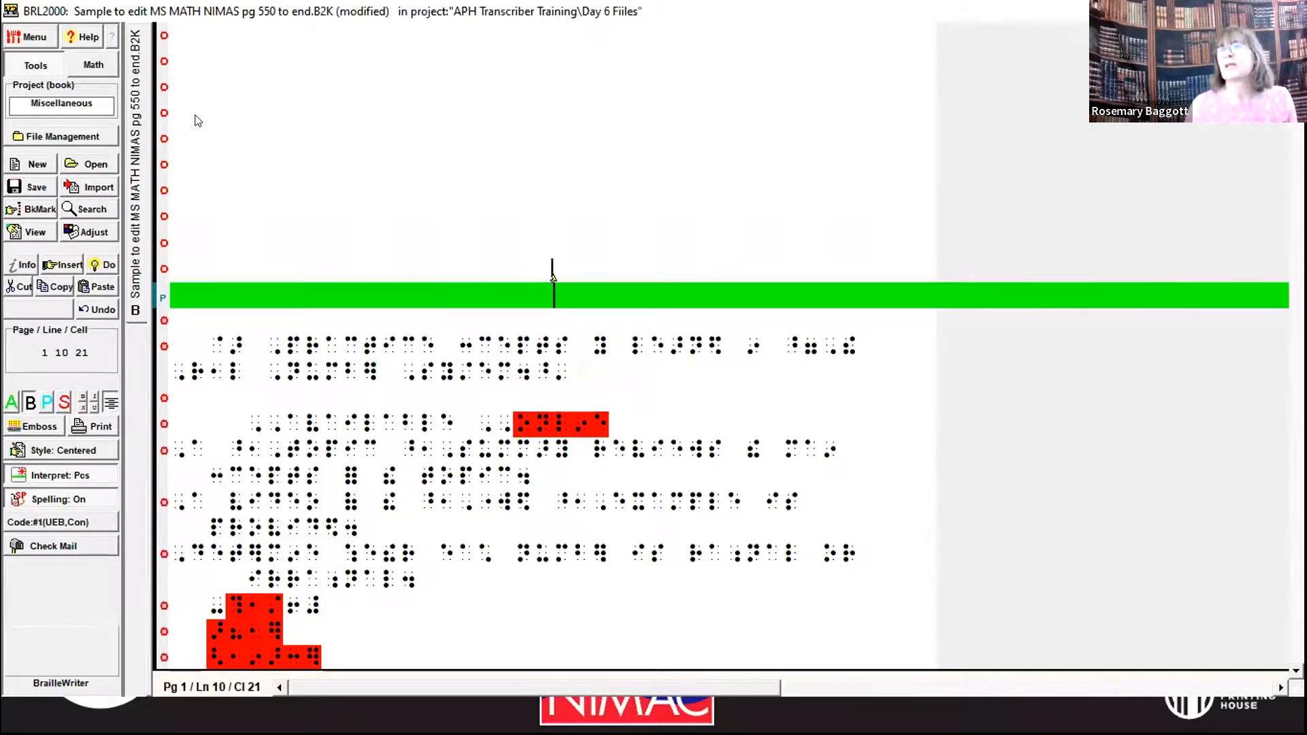
Insert a page break to the next page at line 10 of page 1 with the running head hidden
key(alt+d)
key(p)
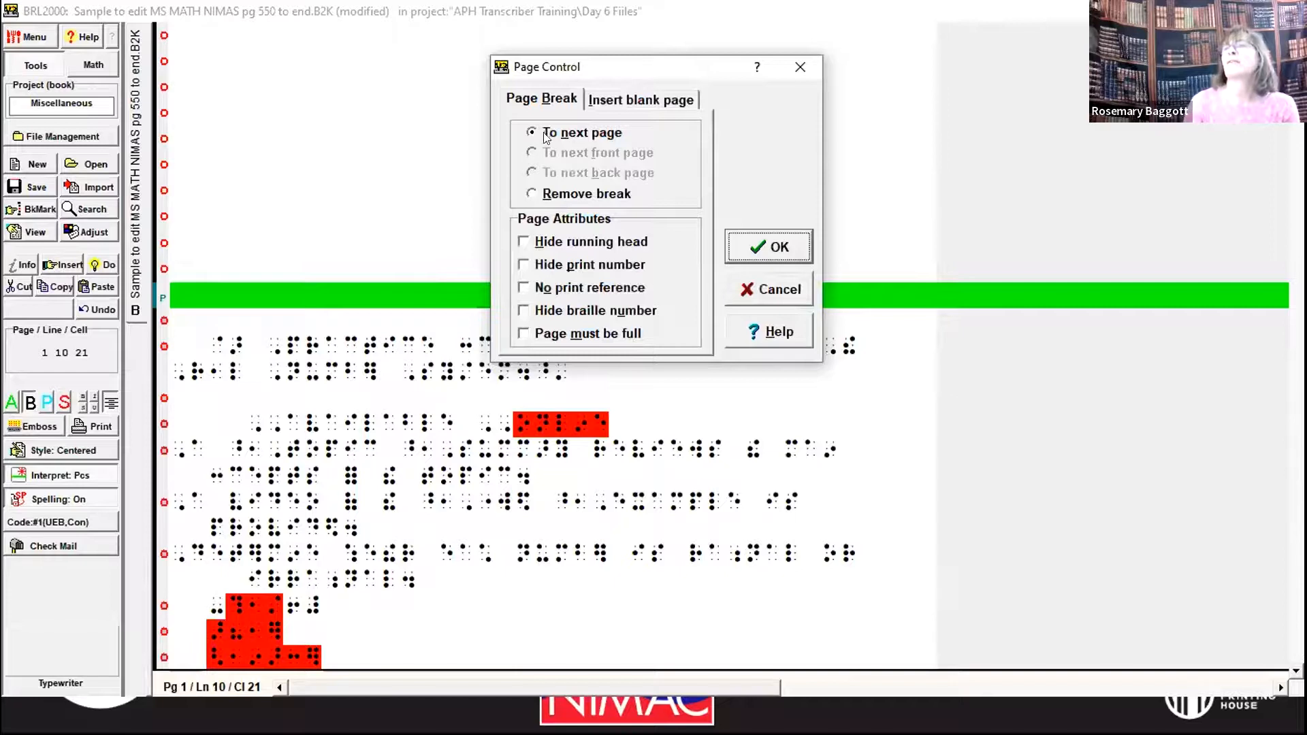
click(524, 242)
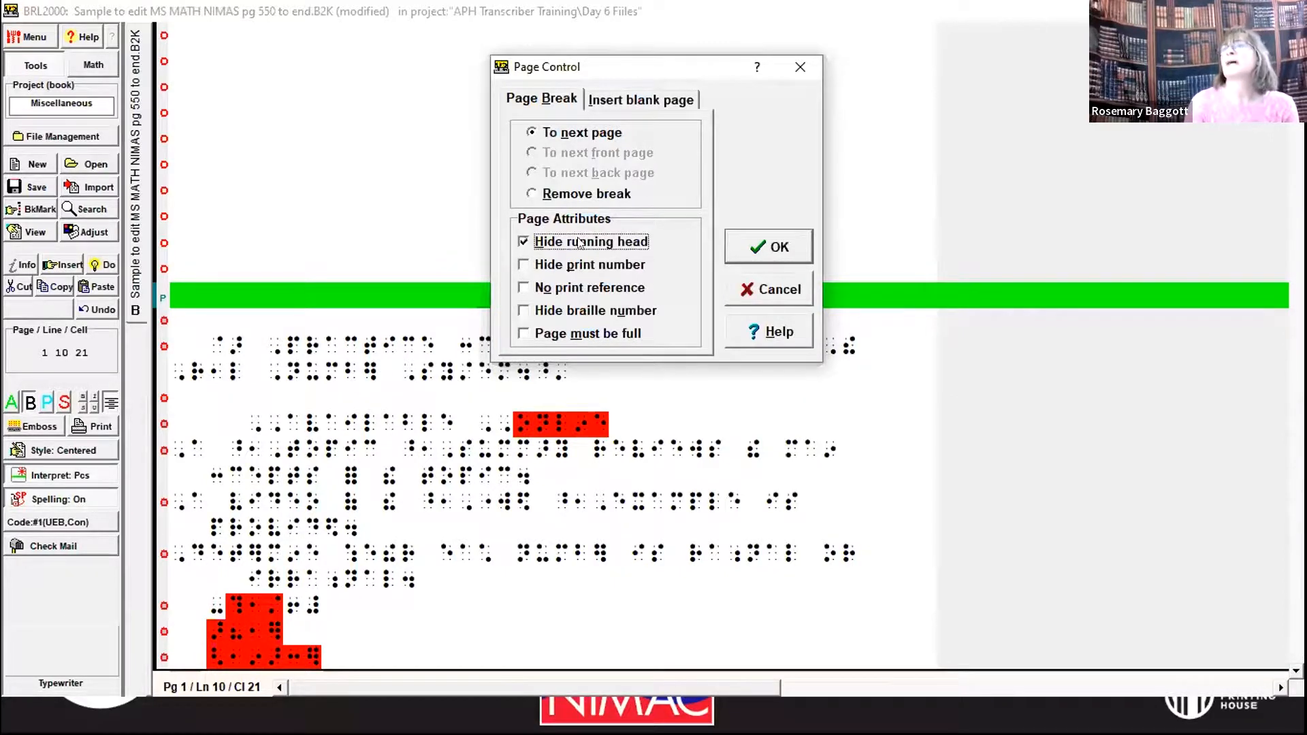
click(763, 249)
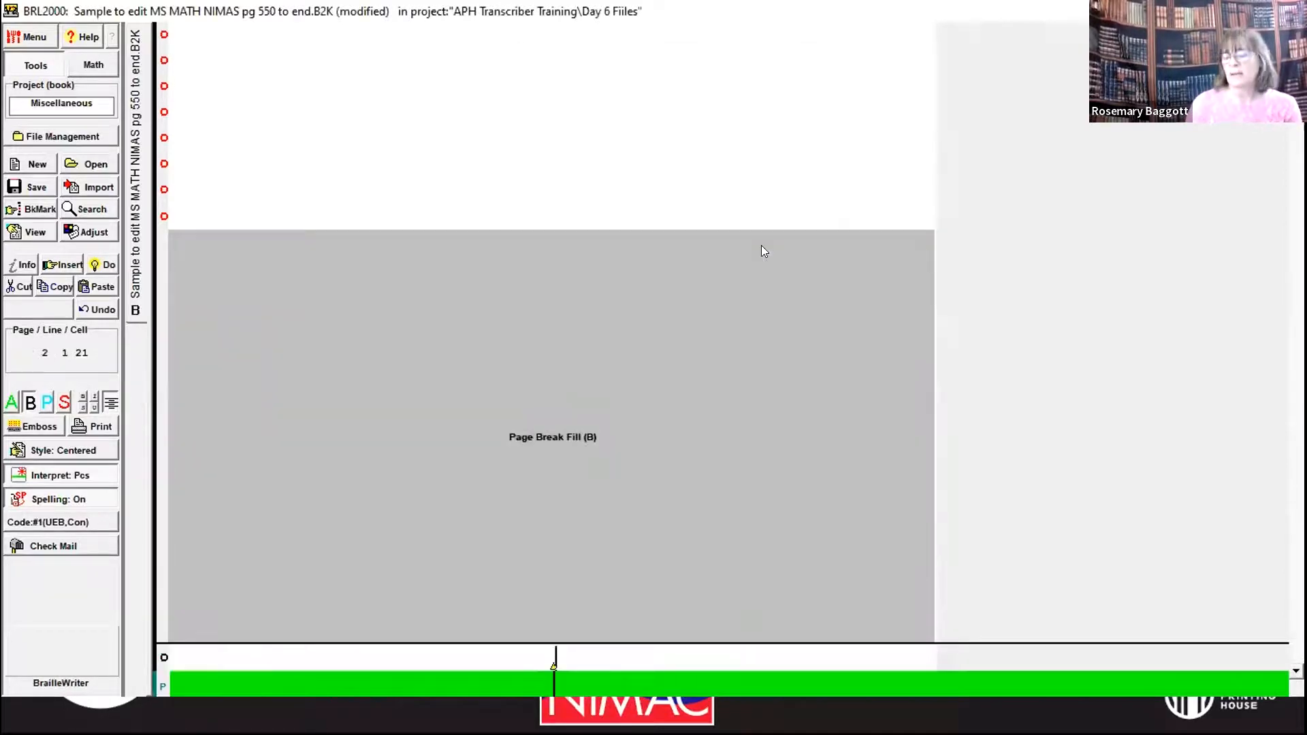
Examine page 2 from its top line down to the question about converting fractions to decimals
key(Down)
key(Down)
key(Down)
key(Down)
key(Down)
key(Down)
key(Down)
key(Down)
key(Down)
key(Down)
key(Down)
key(Down)
key(Down)
key(Down)
key(Down)
key(Down)
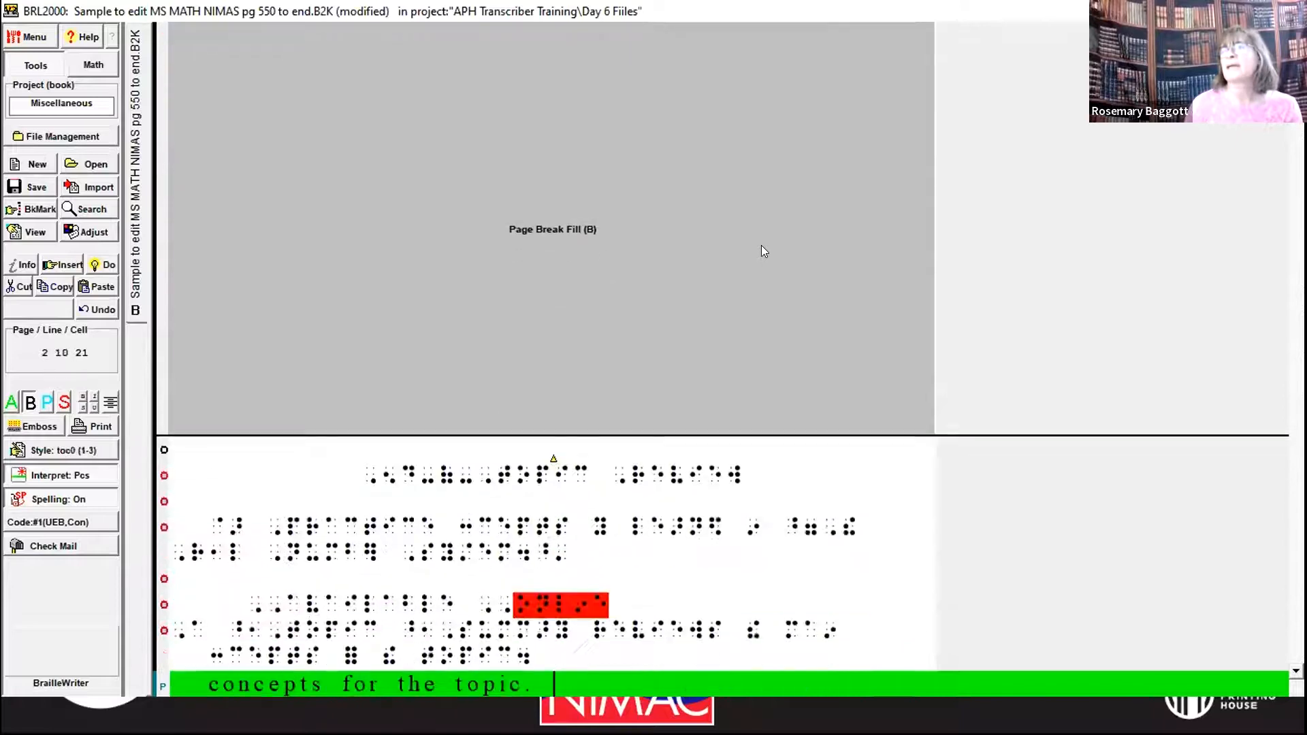
key(Up)
key(Up)
key(Up)
key(Up)
key(Up)
key(Up)
key(Up)
key(Up)
key(Up)
key(Up)
key(Up)
key(Up)
key(Up)
key(Up)
key(Up)
key(Up)
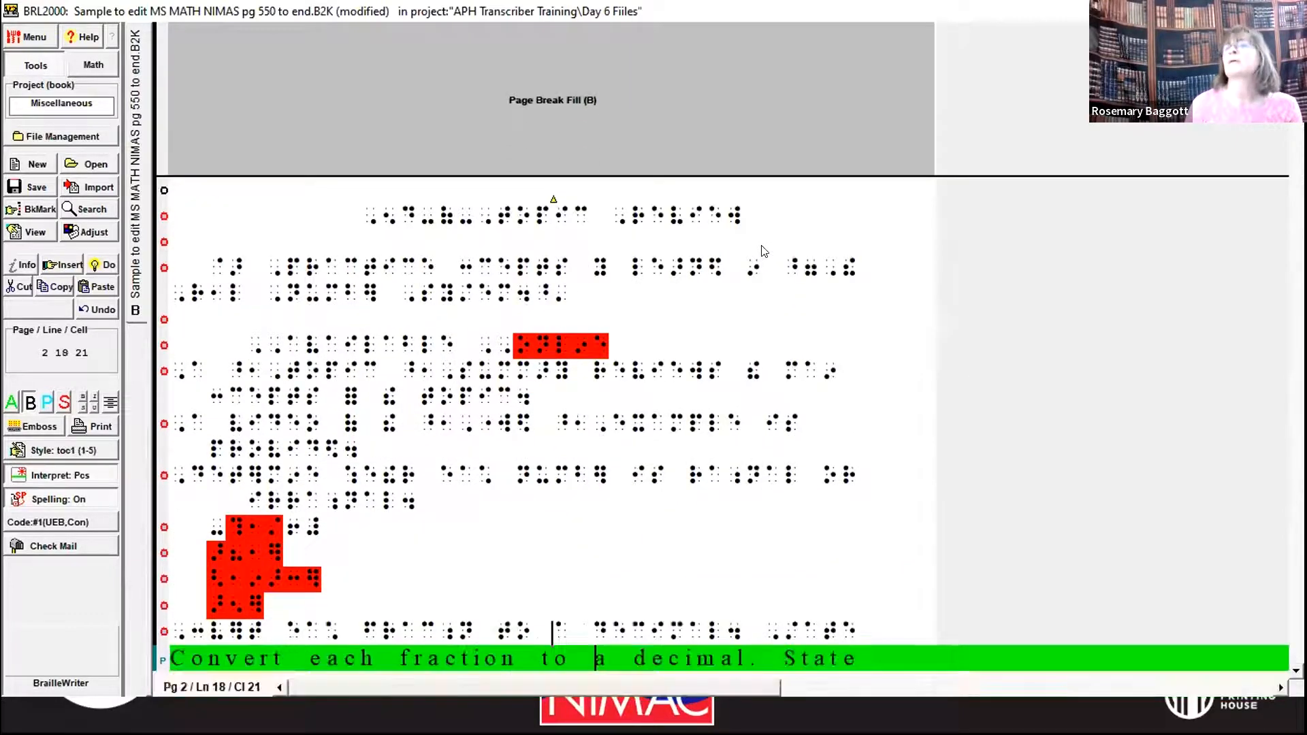
Remove the page break above the End-of-Topic Review heading and enter the centered line "Full book title" above the heading
key(Down)
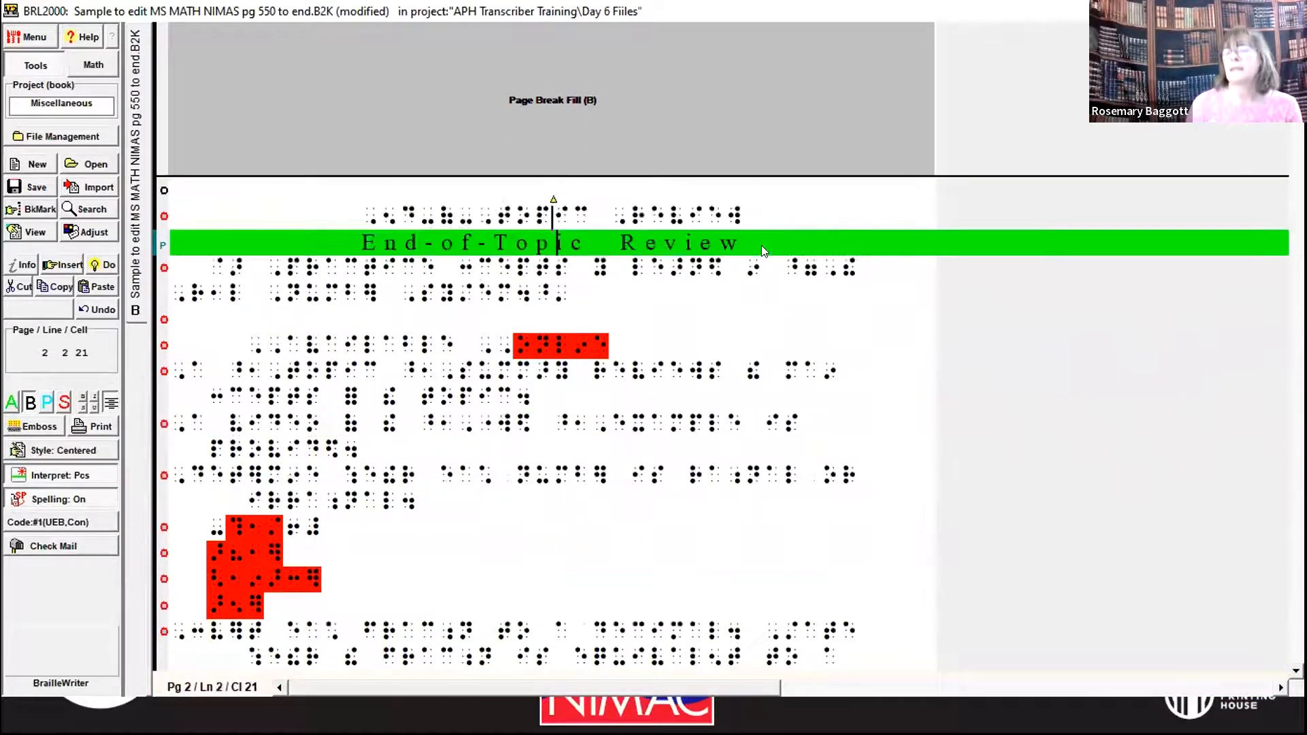
key(Home)
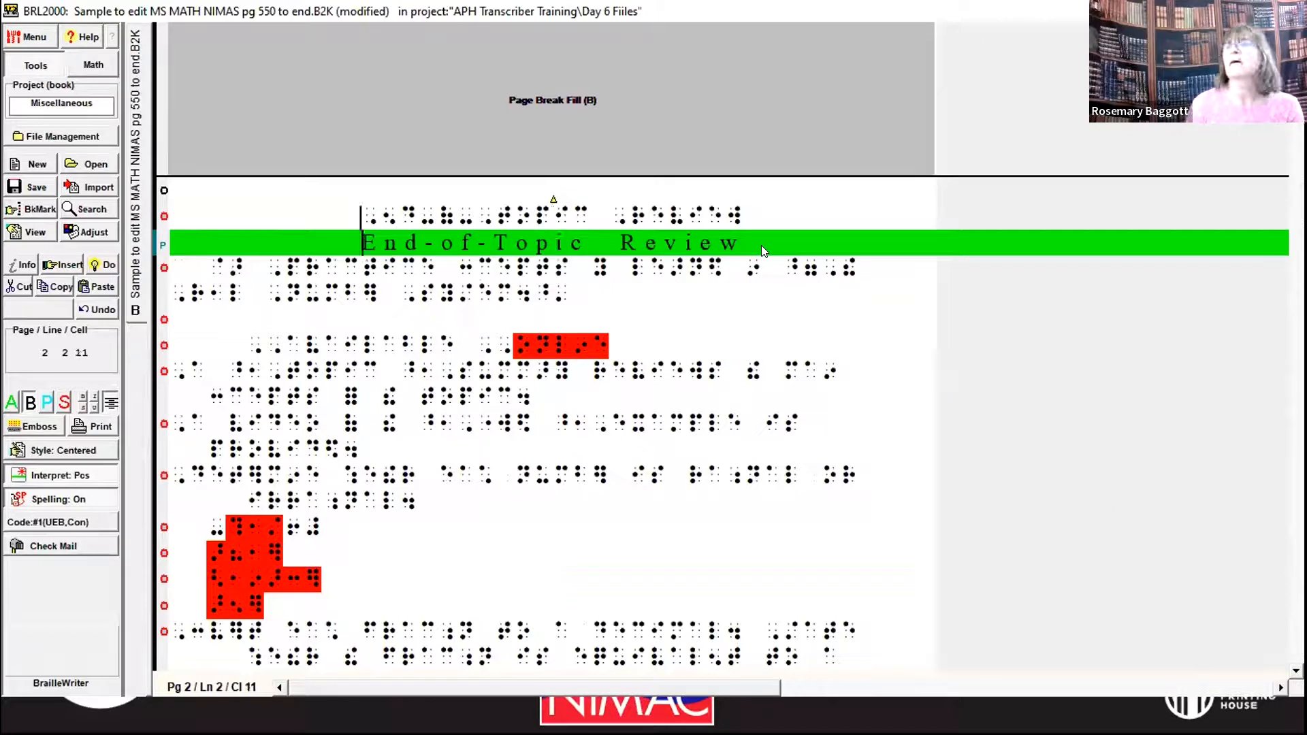
key(Up)
key(Down)
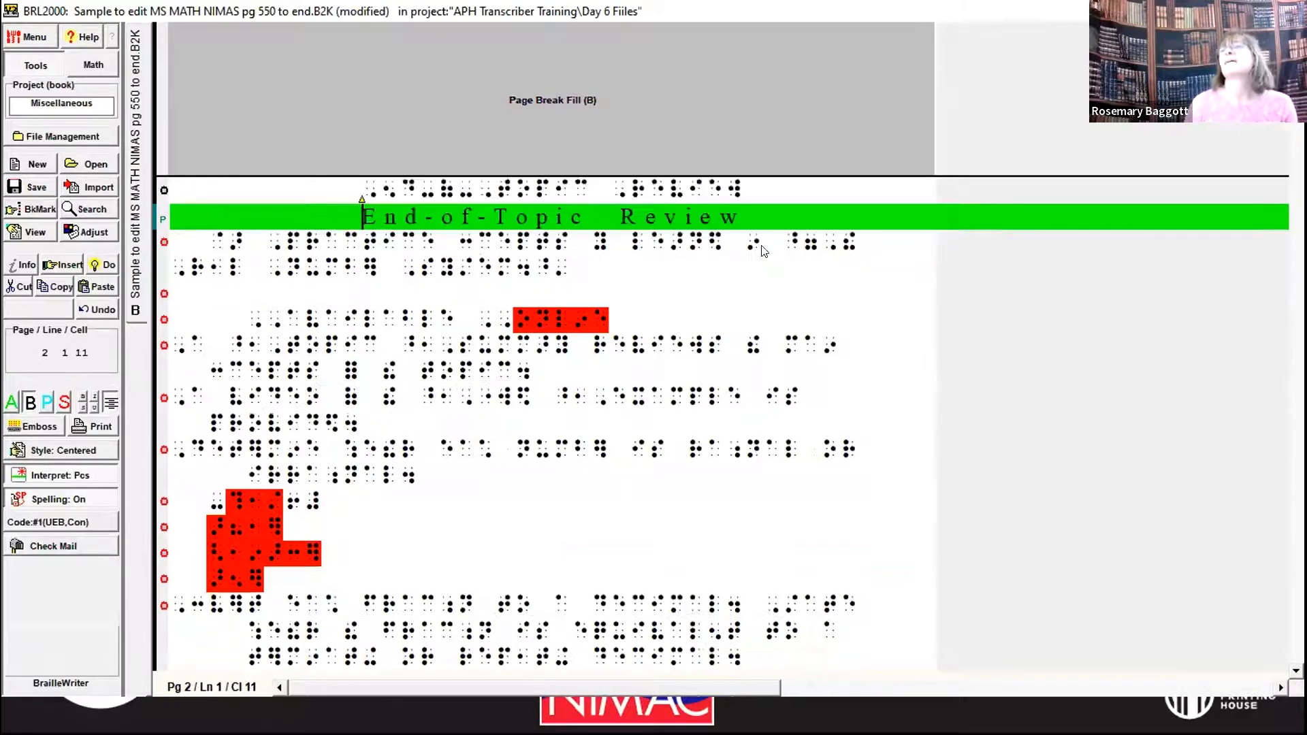
key(Up)
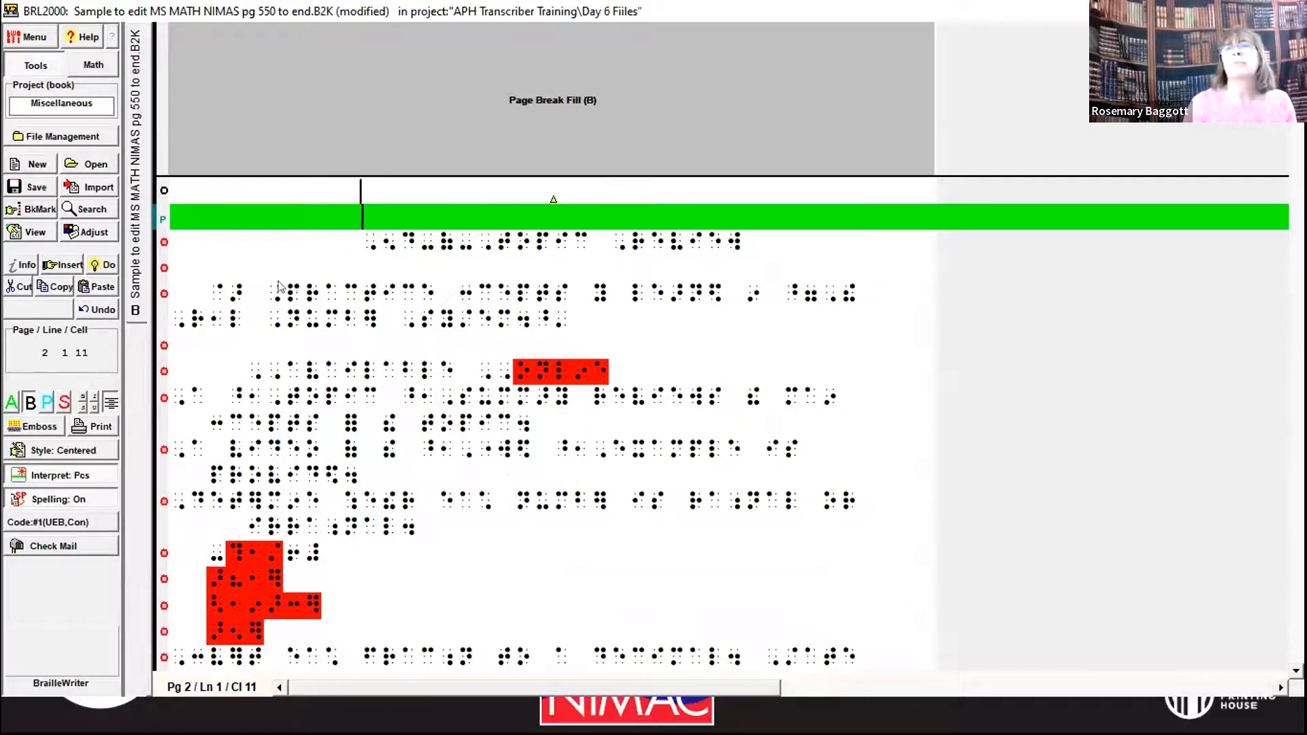
text(Ful)
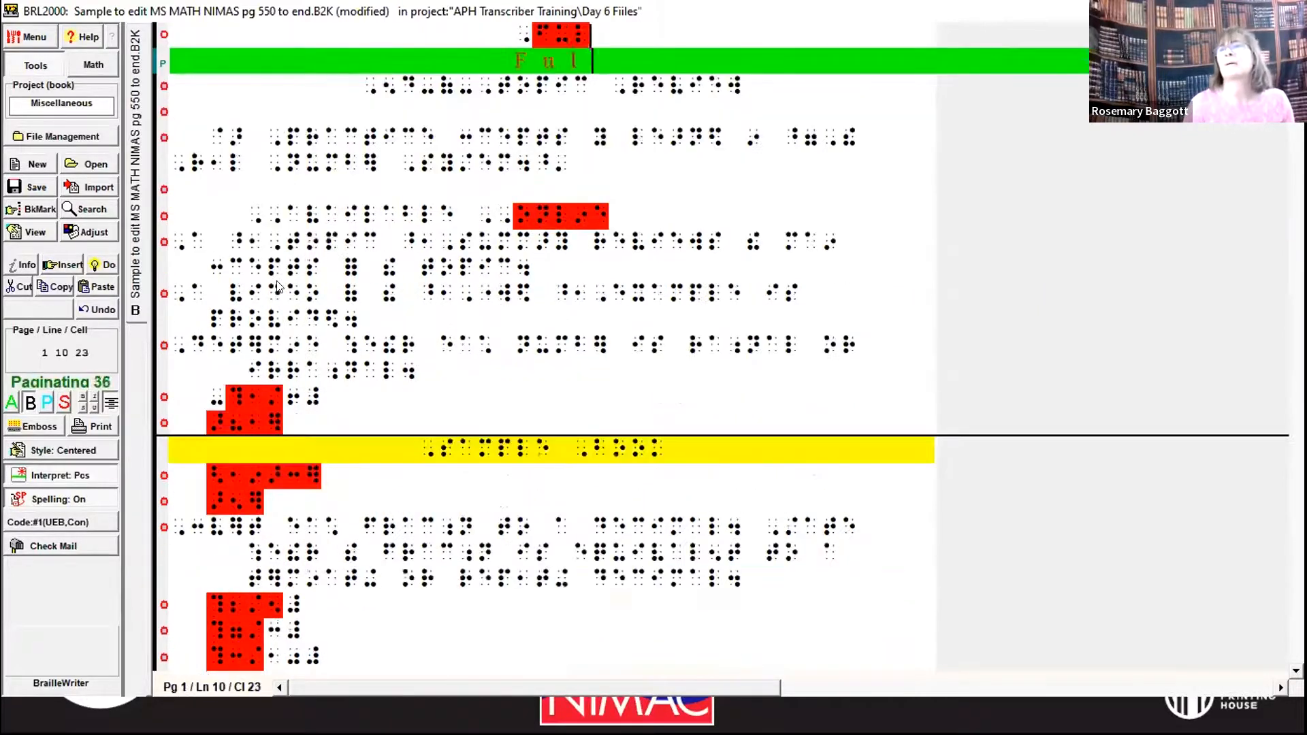
text(l bok)
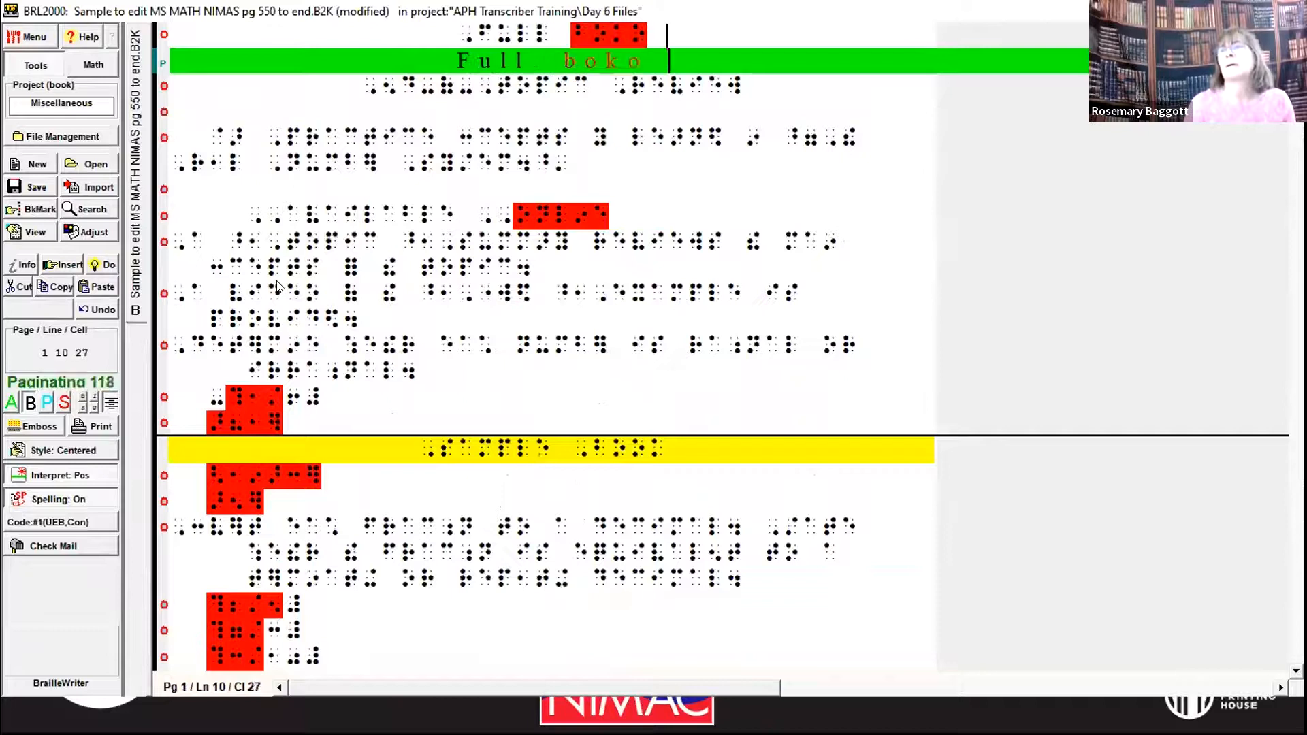
key(BackSpace)
text(ok ti)
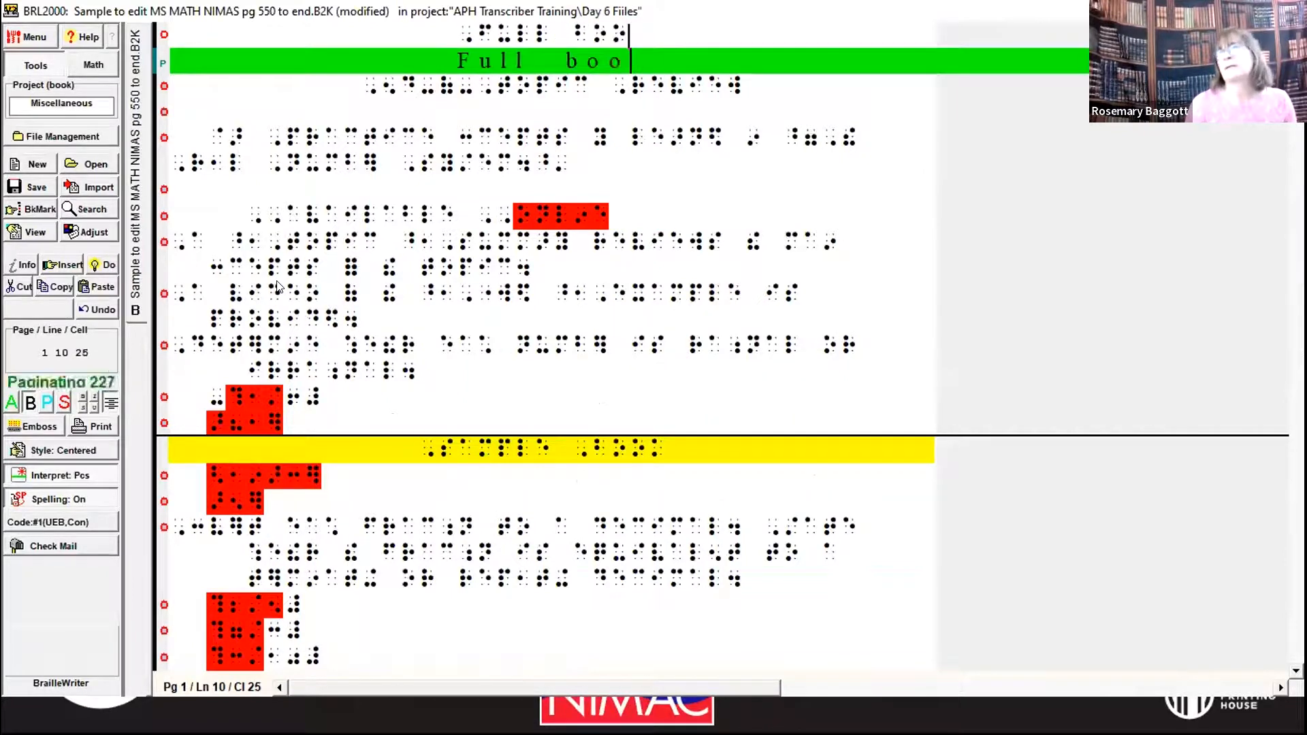
text(tle)
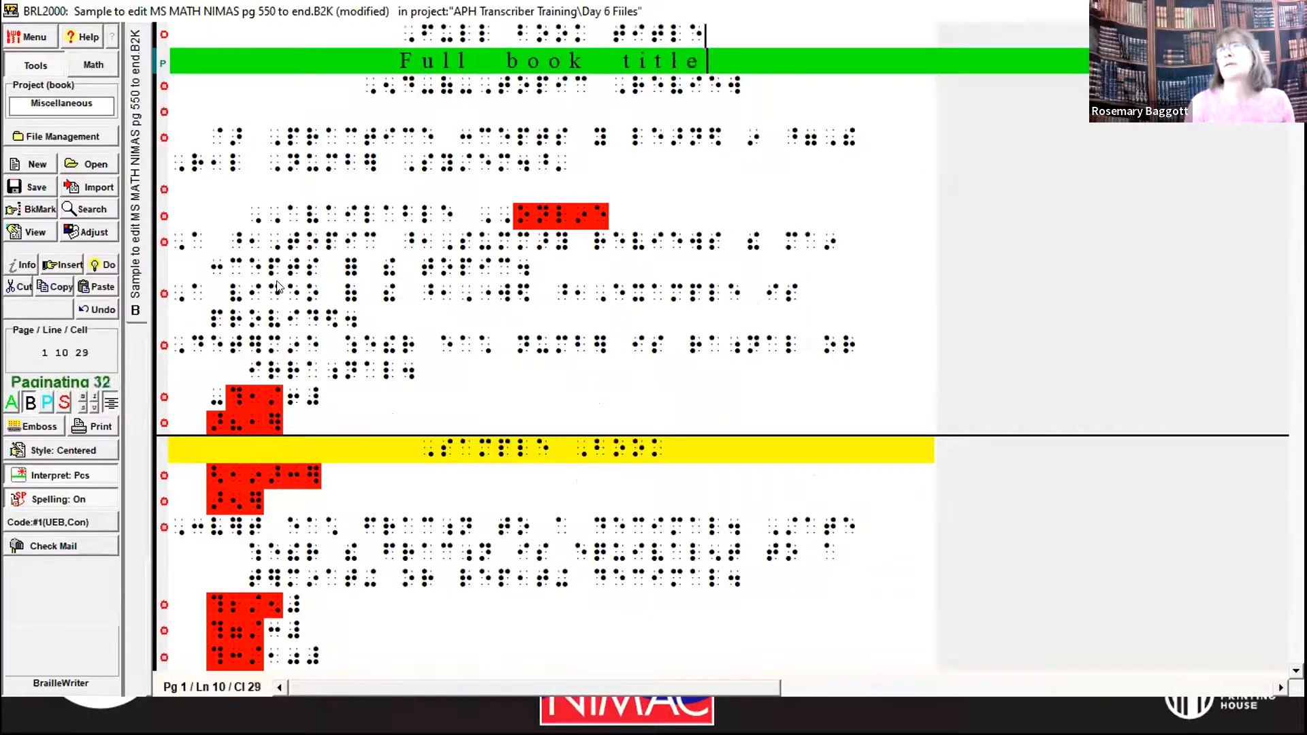
Insert a page break directly before the "Full book title" line, keeping the running head hidden on the new page
key(Home)
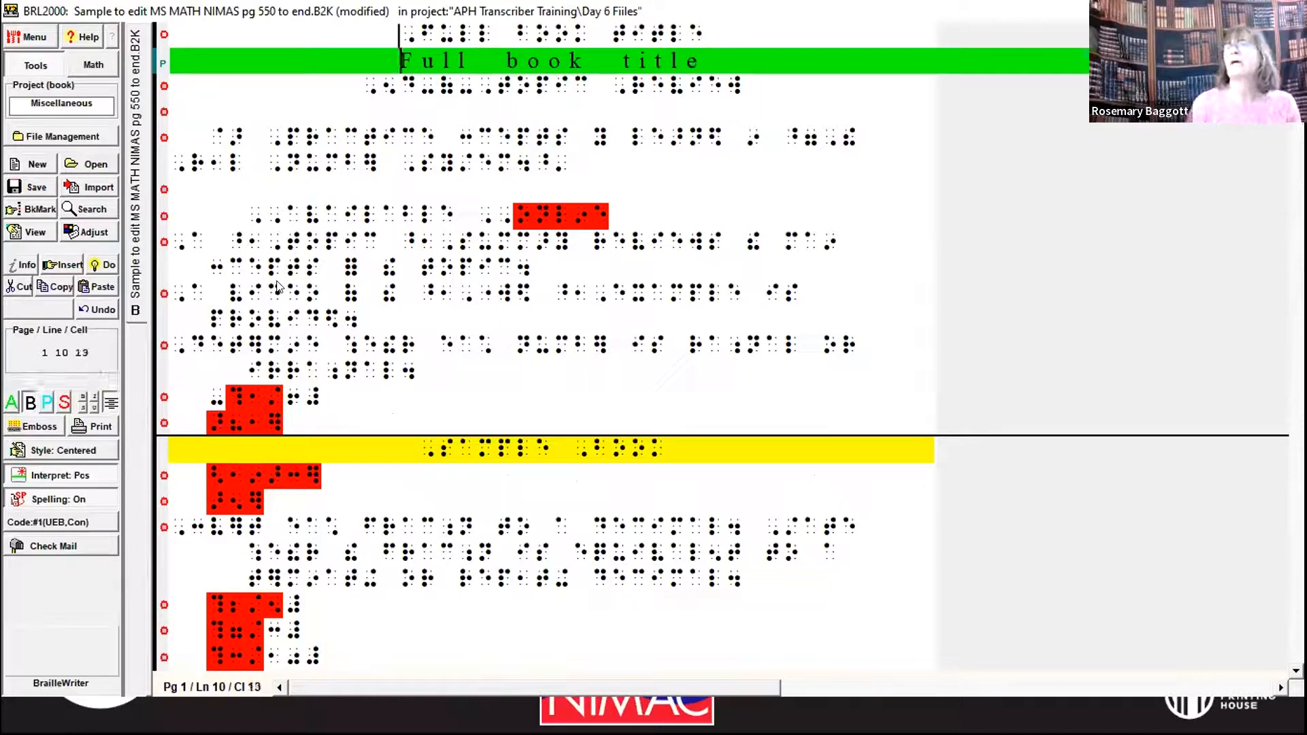
key(ctrl+Return)
key(alt+d)
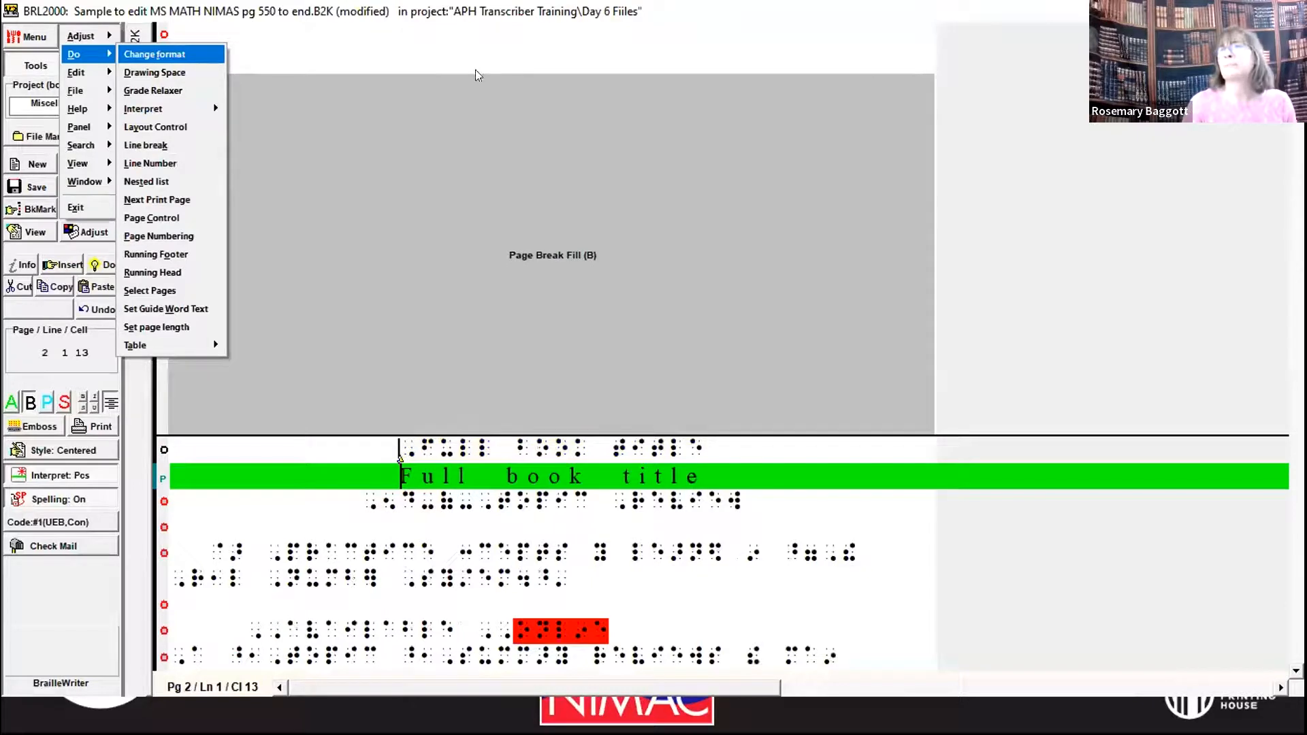
click(464, 55)
key(Down)
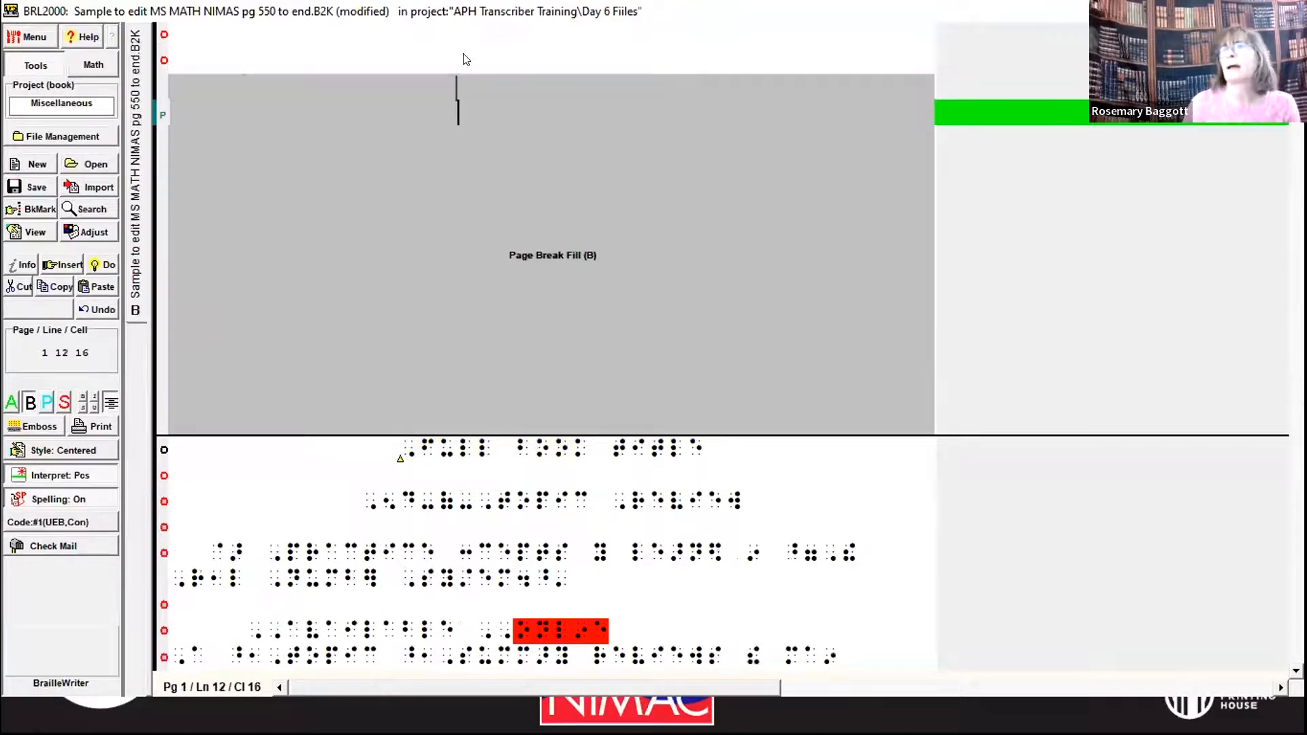
key(Down)
key(Down)
key(Down)
key(Down)
key(Up)
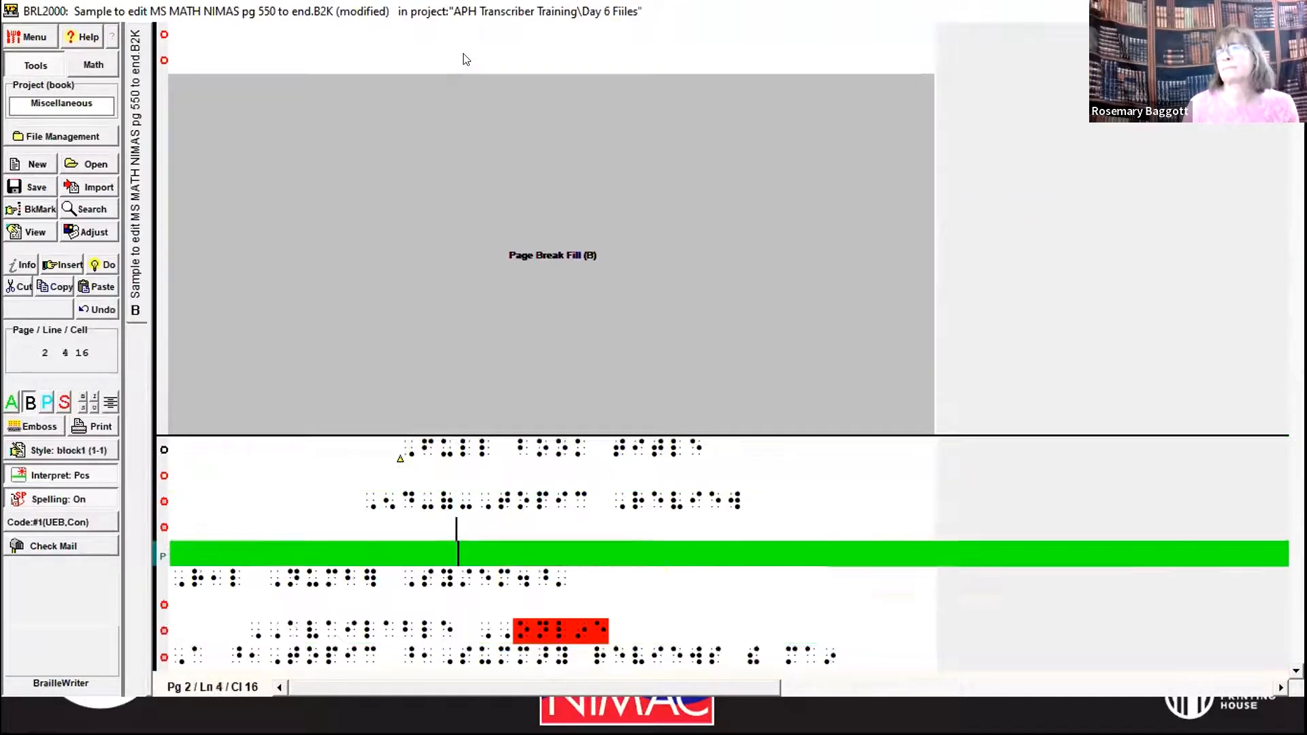
Examine the page break fill at the end of page 1, above the "Full book title" line
key(Up)
key(Up)
key(Up)
key(Up)
key(Up)
key(Up)
key(Up)
key(Up)
key(Up)
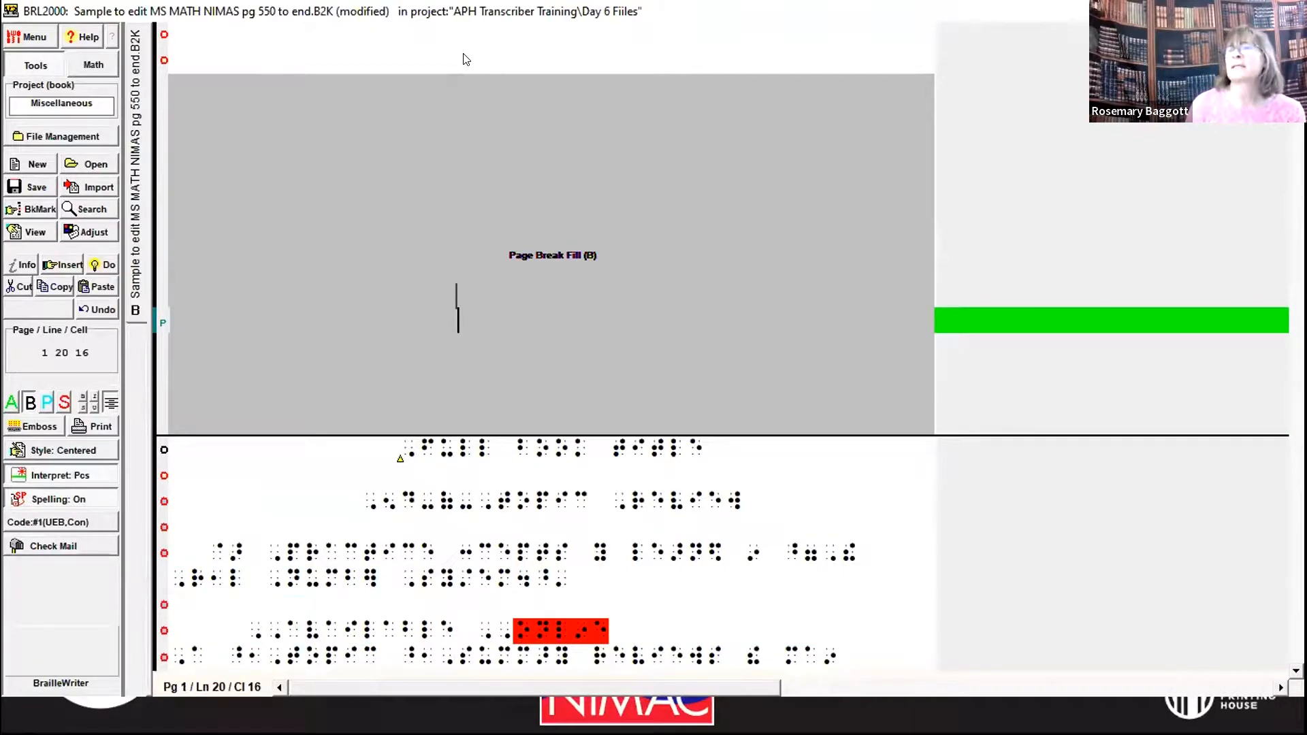
key(Down)
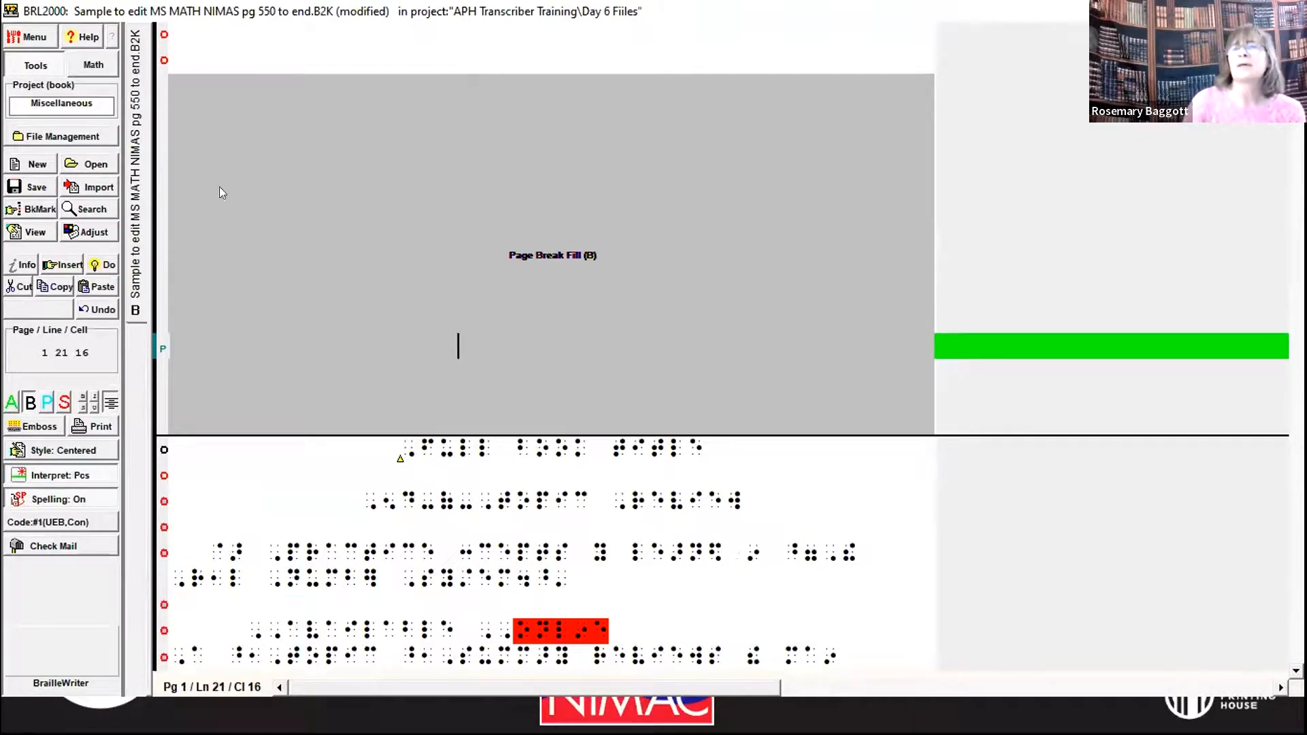
Switch to print view and examine page 2 through to the radical questions under the running head on page 3
click(47, 402)
key(Down)
key(Down)
key(Down)
key(Down)
key(Down)
key(Down)
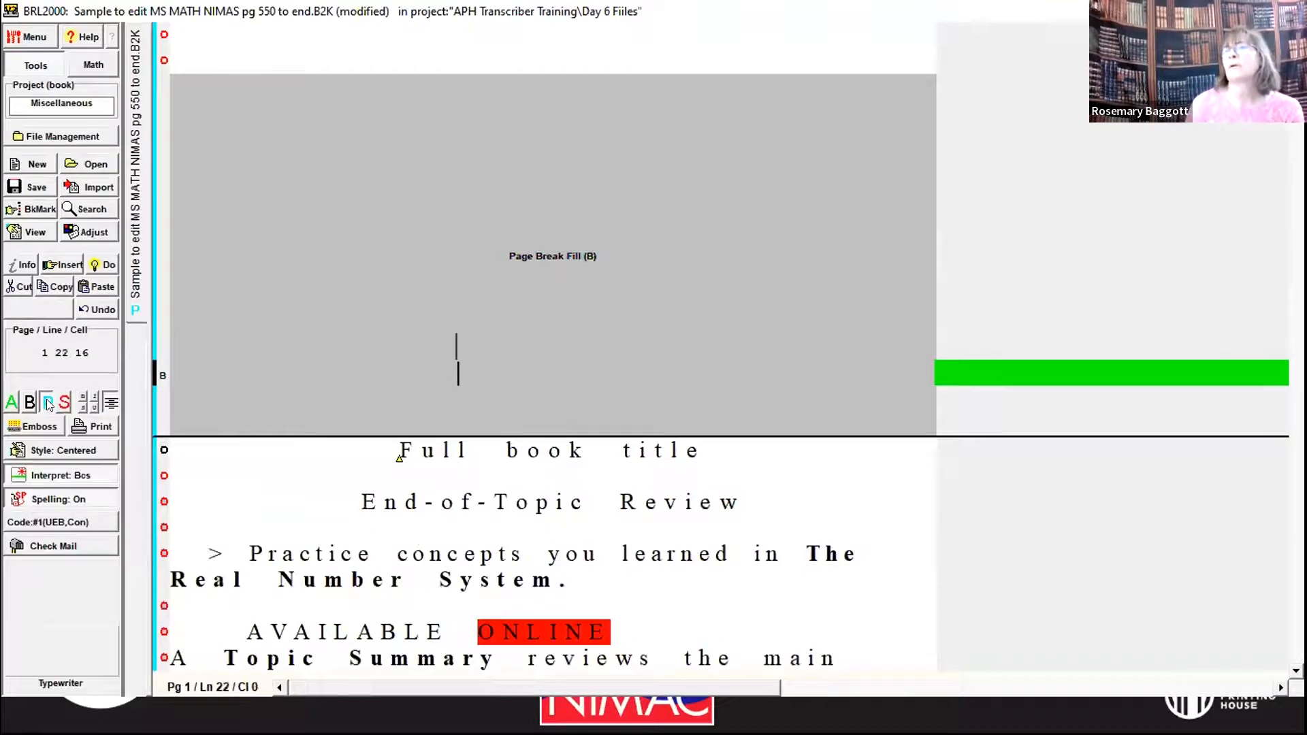
key(Down)
key(Down)
key(Down)
key(Down)
key(Down)
key(Down)
key(Down)
key(Down)
key(Down)
key(Down)
key(Down)
key(Down)
key(Down)
key(Down)
key(Down)
key(Down)
key(Down)
key(Down)
key(Down)
key(Down)
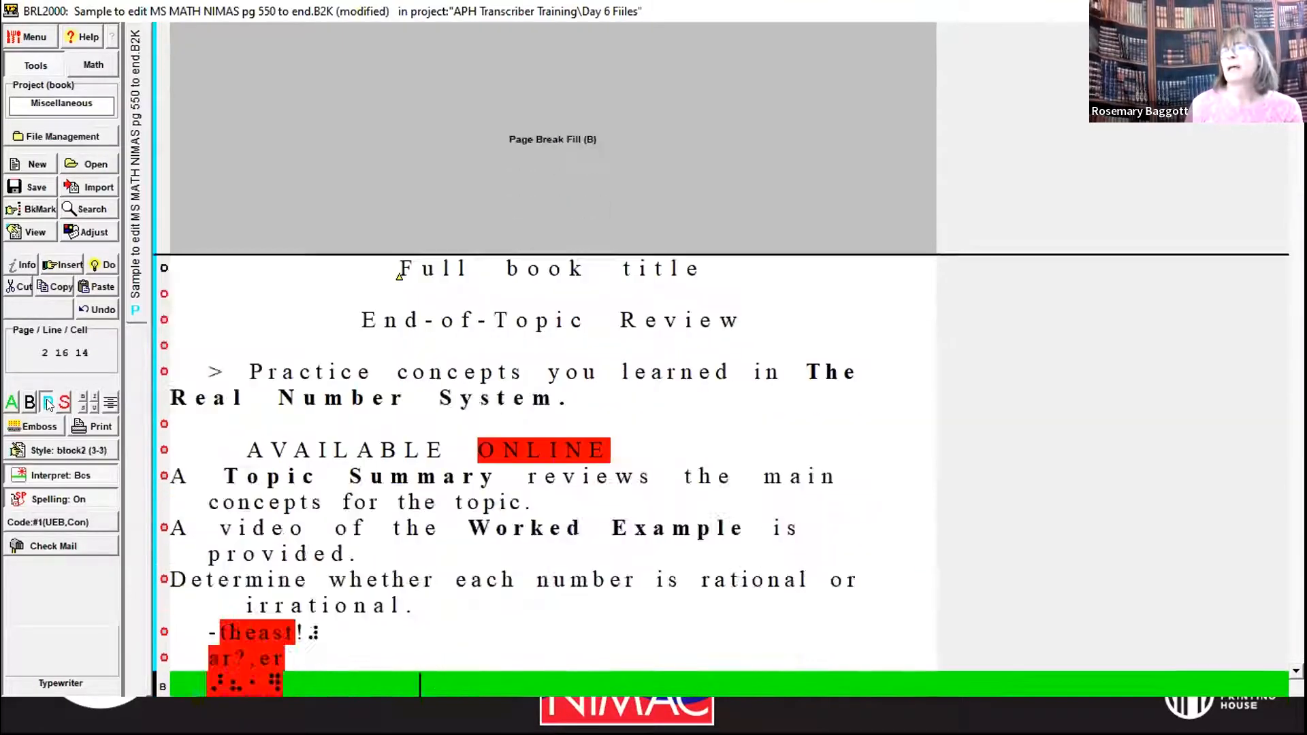
key(Down)
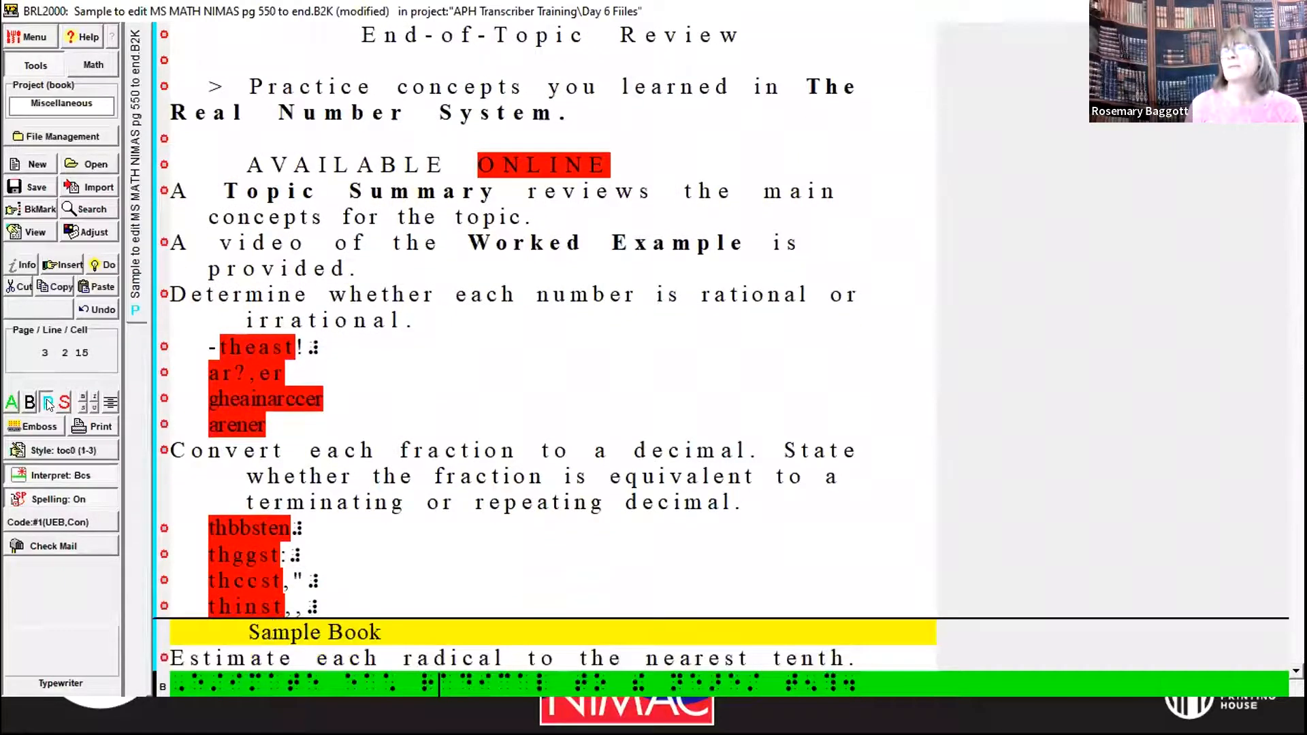
key(Down)
key(Down)
key(Down)
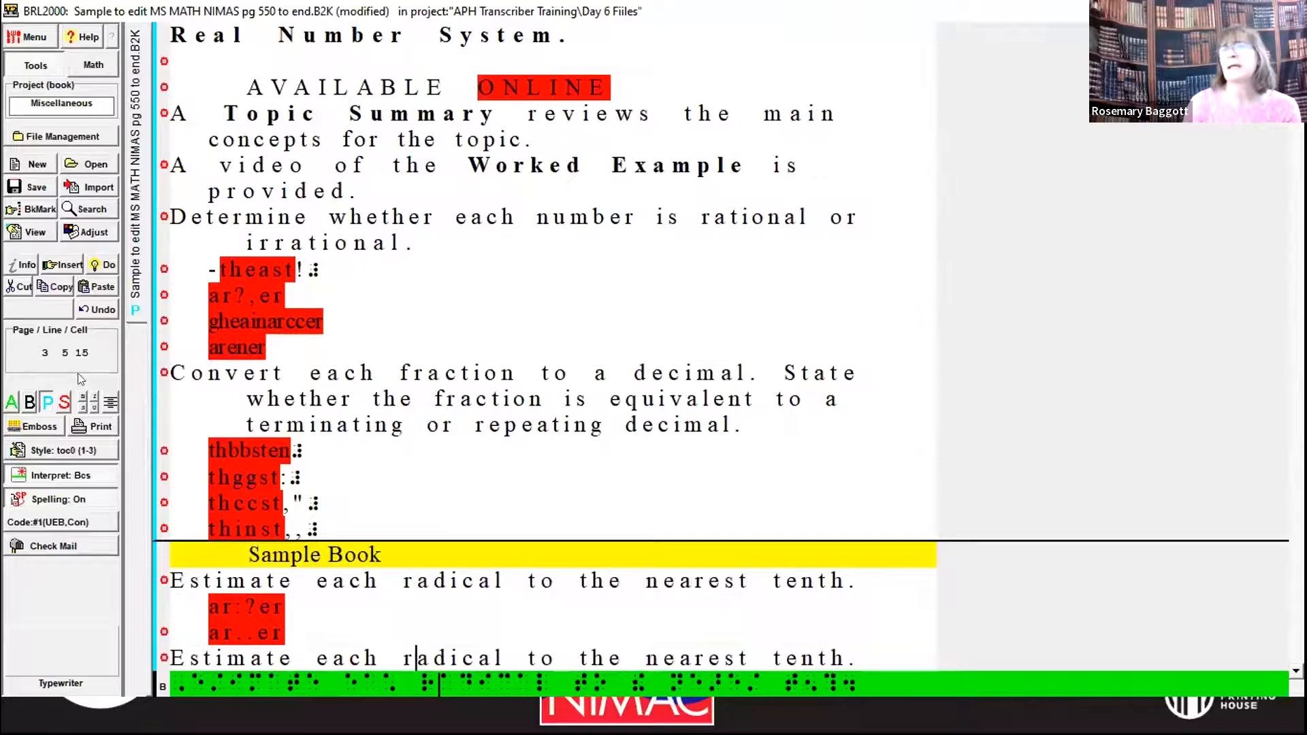
Examine page 2 in braille view from the "Full book title" line to the fraction questions, then show it in print view
click(33, 403)
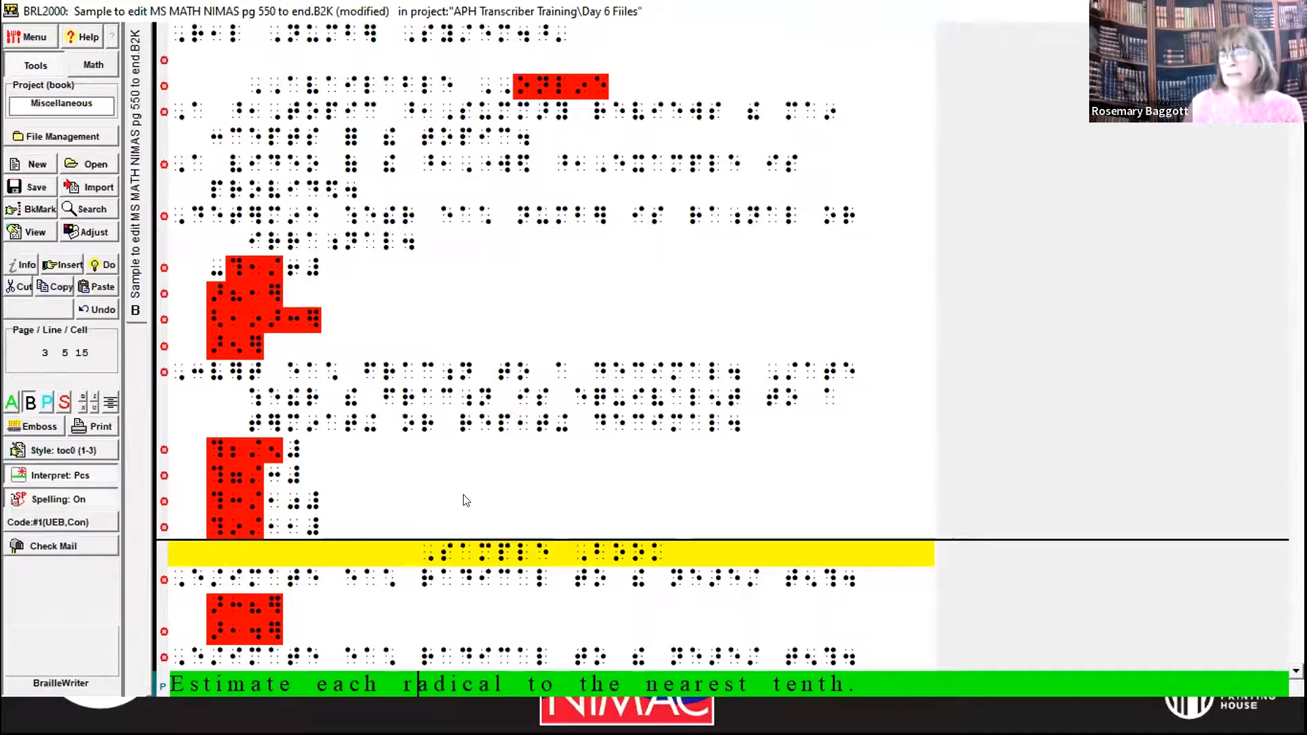
key(ctrl+Home)
key(Page_Down)
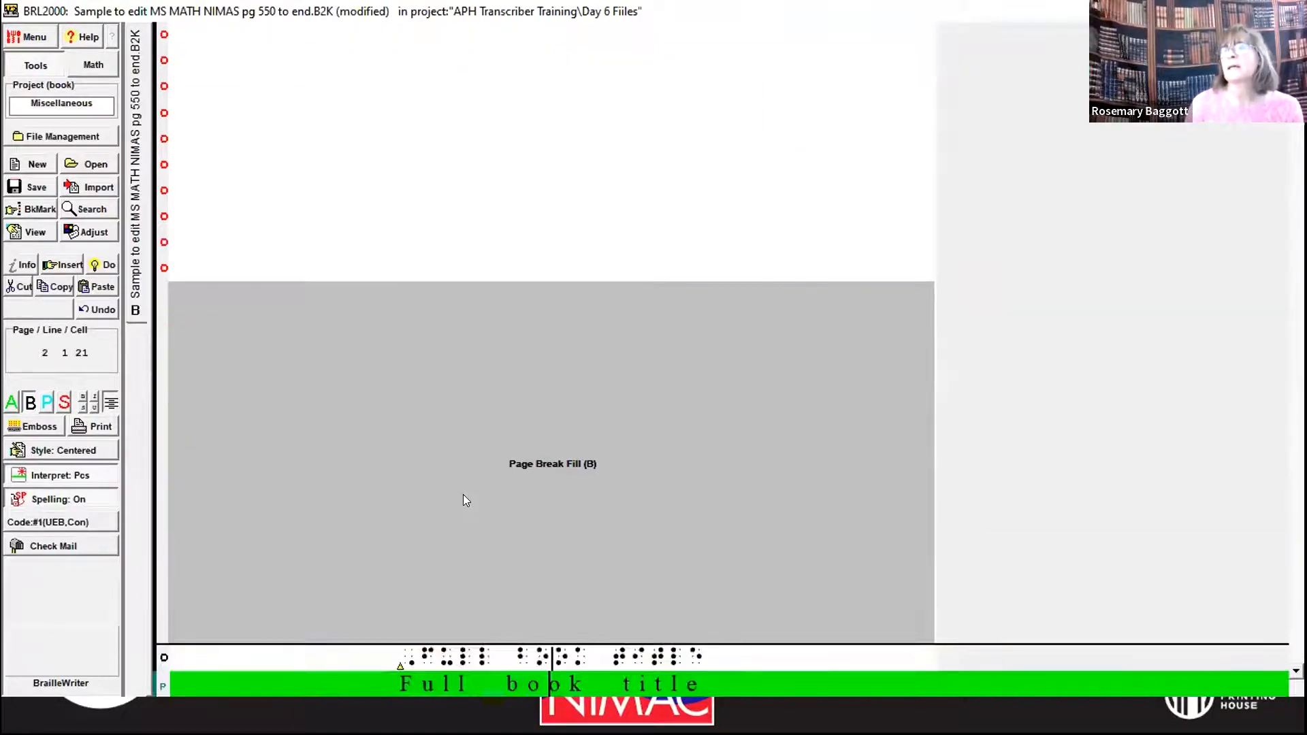
key(Down)
key(Down)
key(Down)
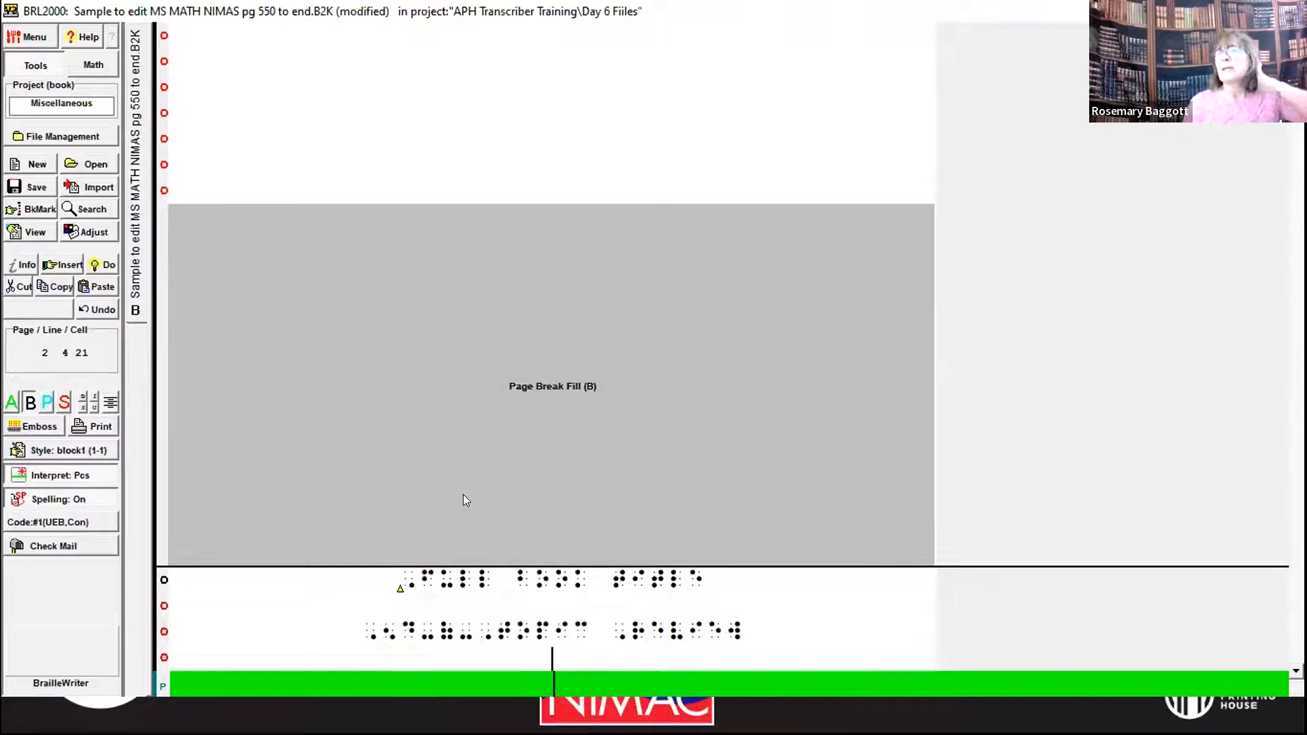
key(Down)
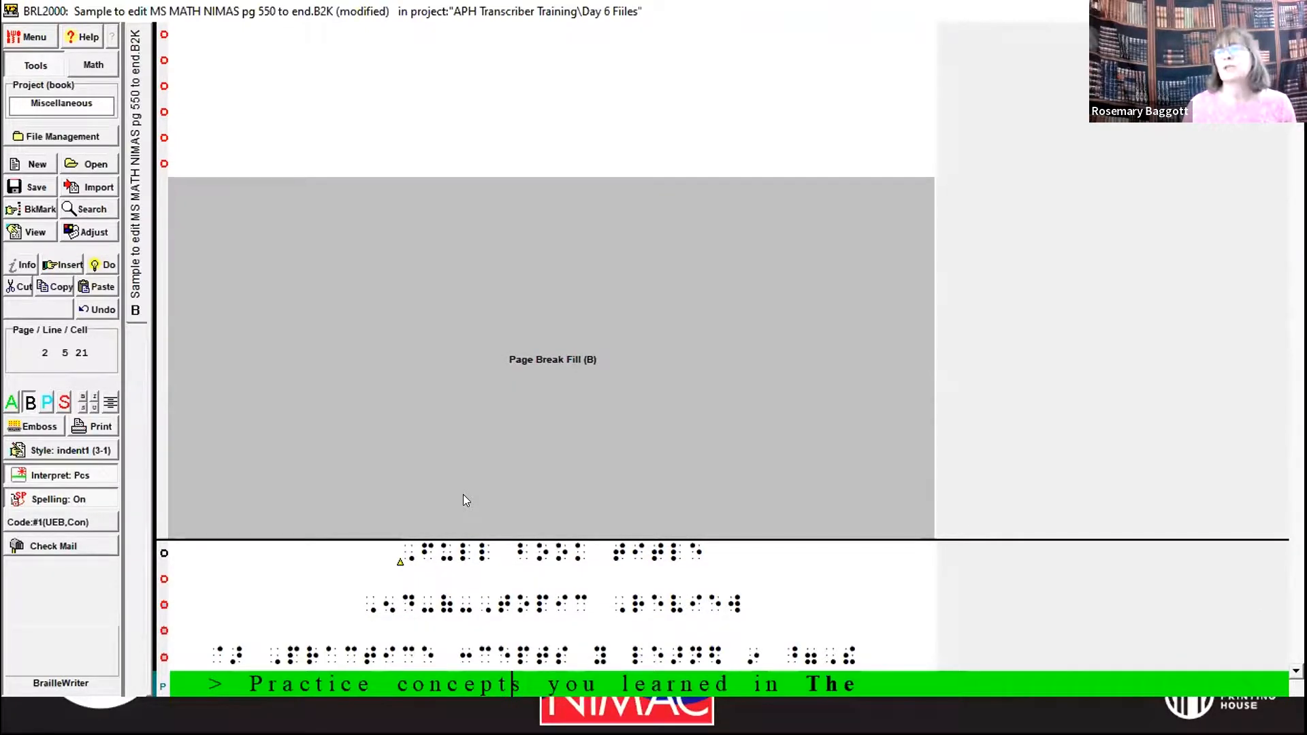
key(Down)
key(Down)
key(Down)
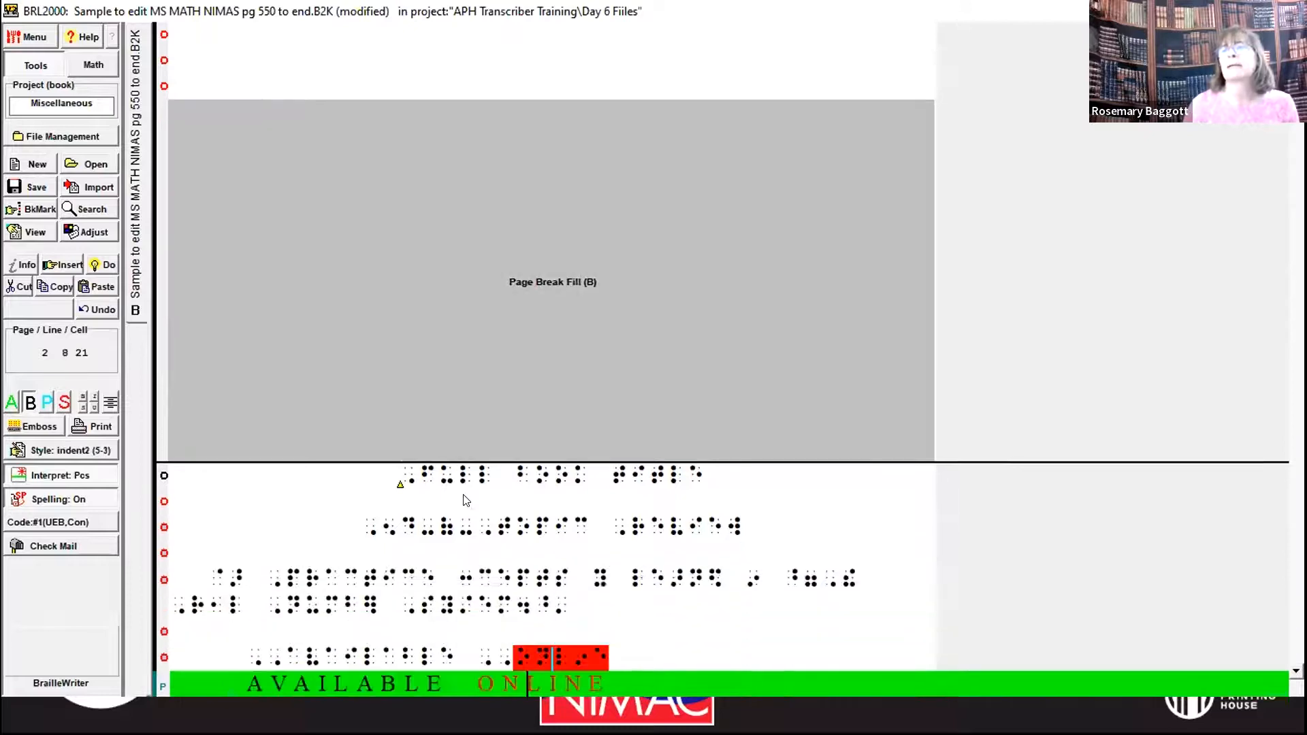
key(Down)
key(Down)
key(Down)
key(Down)
key(Down)
key(Down)
key(Down)
key(Down)
key(Down)
key(Down)
key(Down)
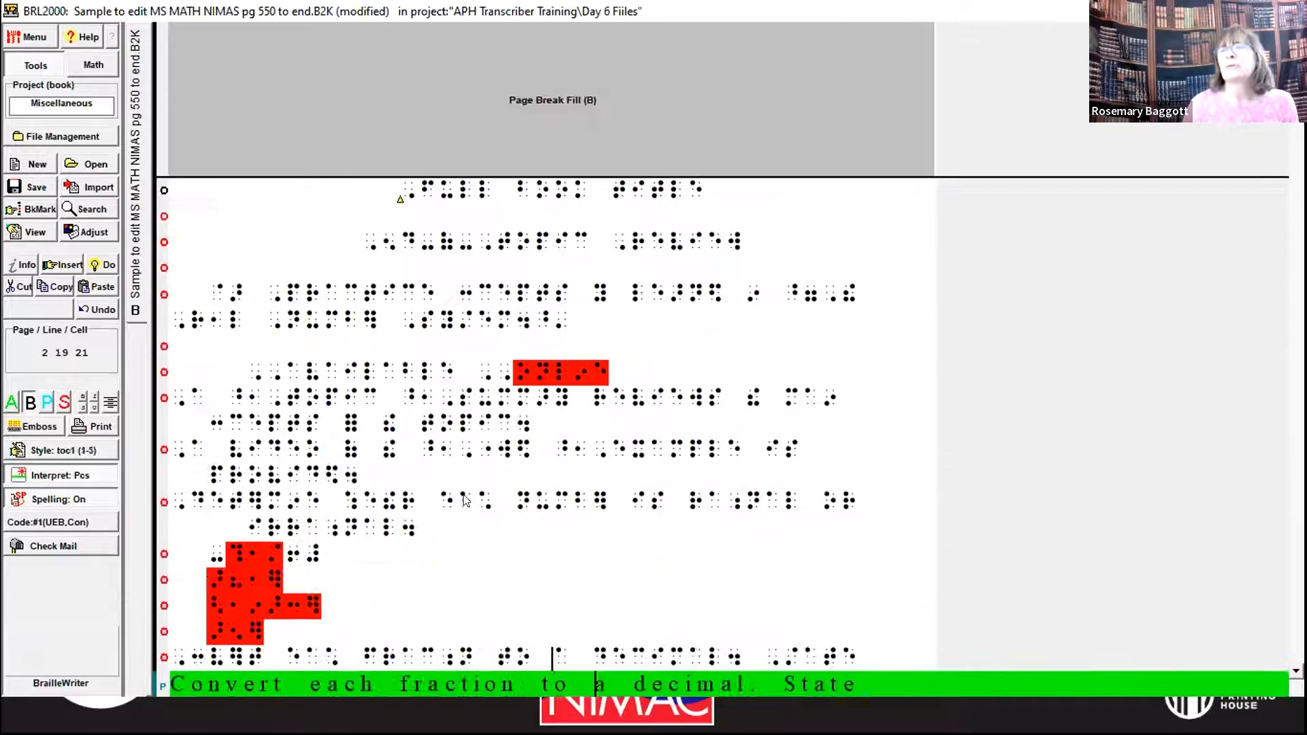
key(Down)
key(Down)
key(Down)
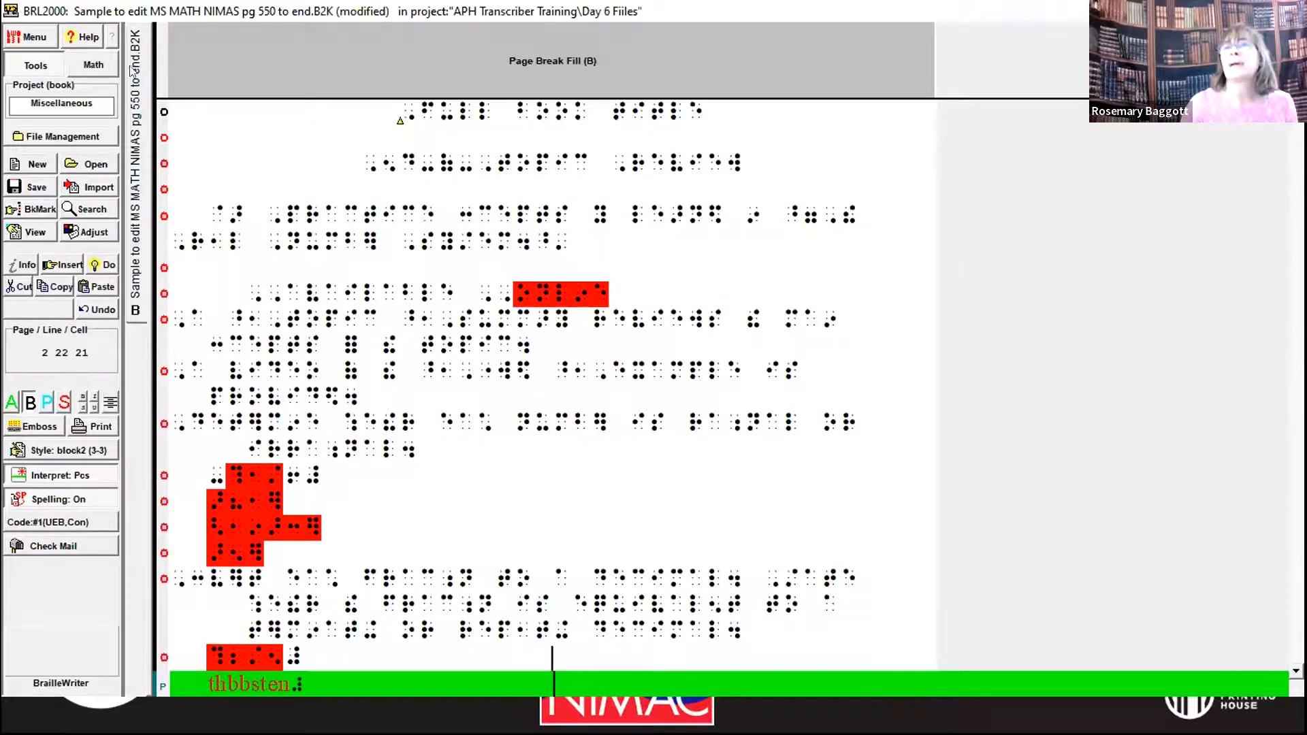
click(47, 395)
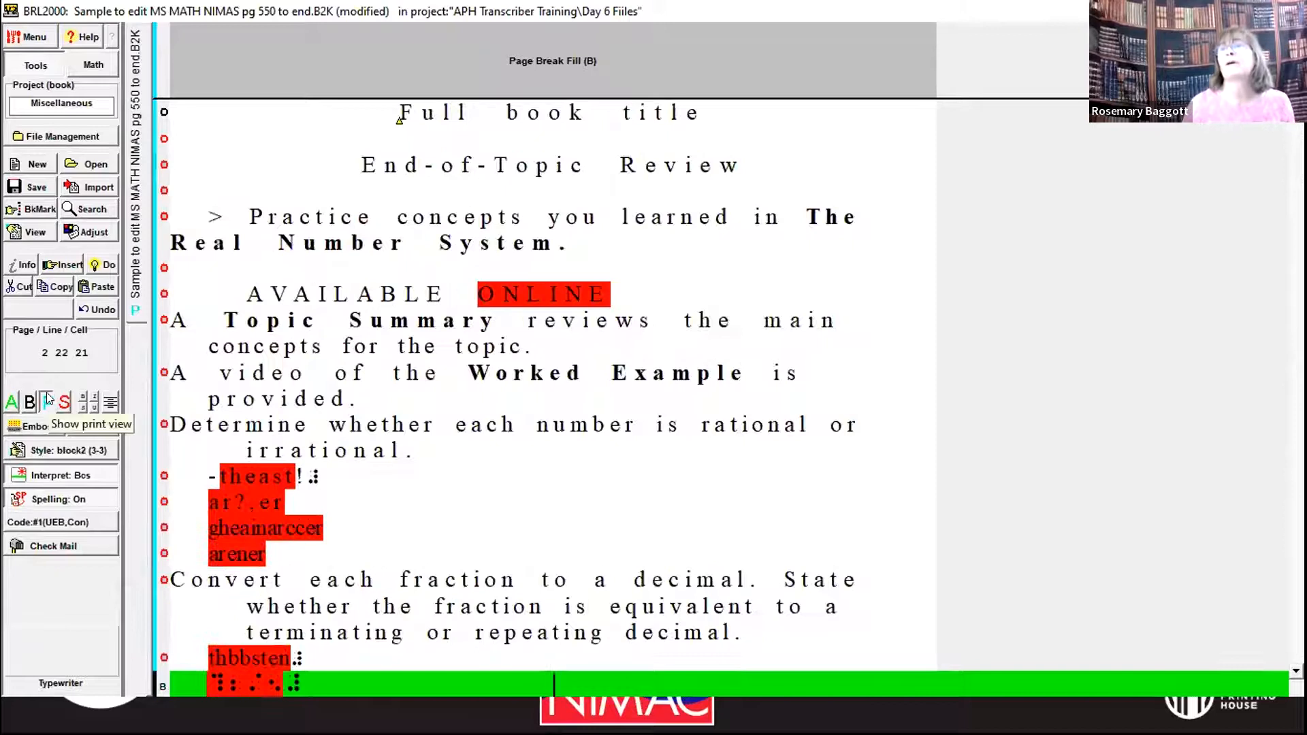
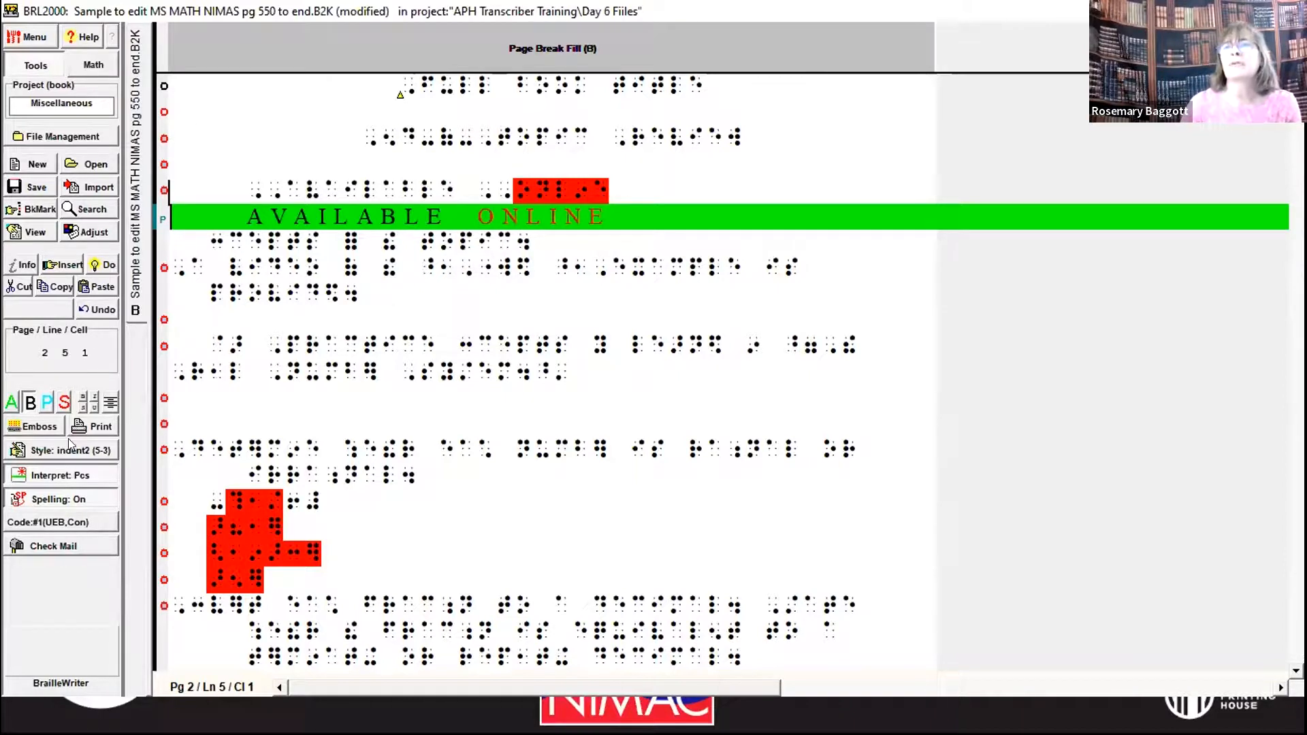
Define a new SpeedBraille key on the letter b with the description "top box line"
click(34, 233)
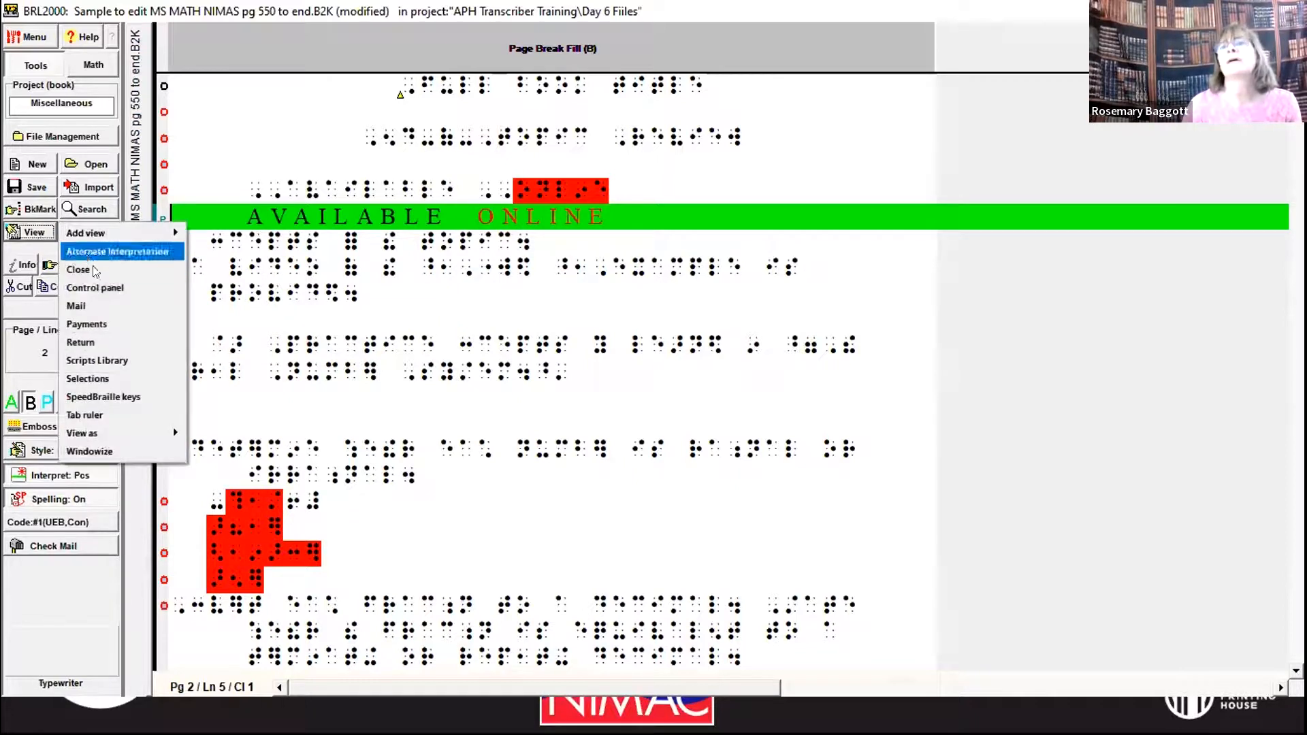
click(79, 397)
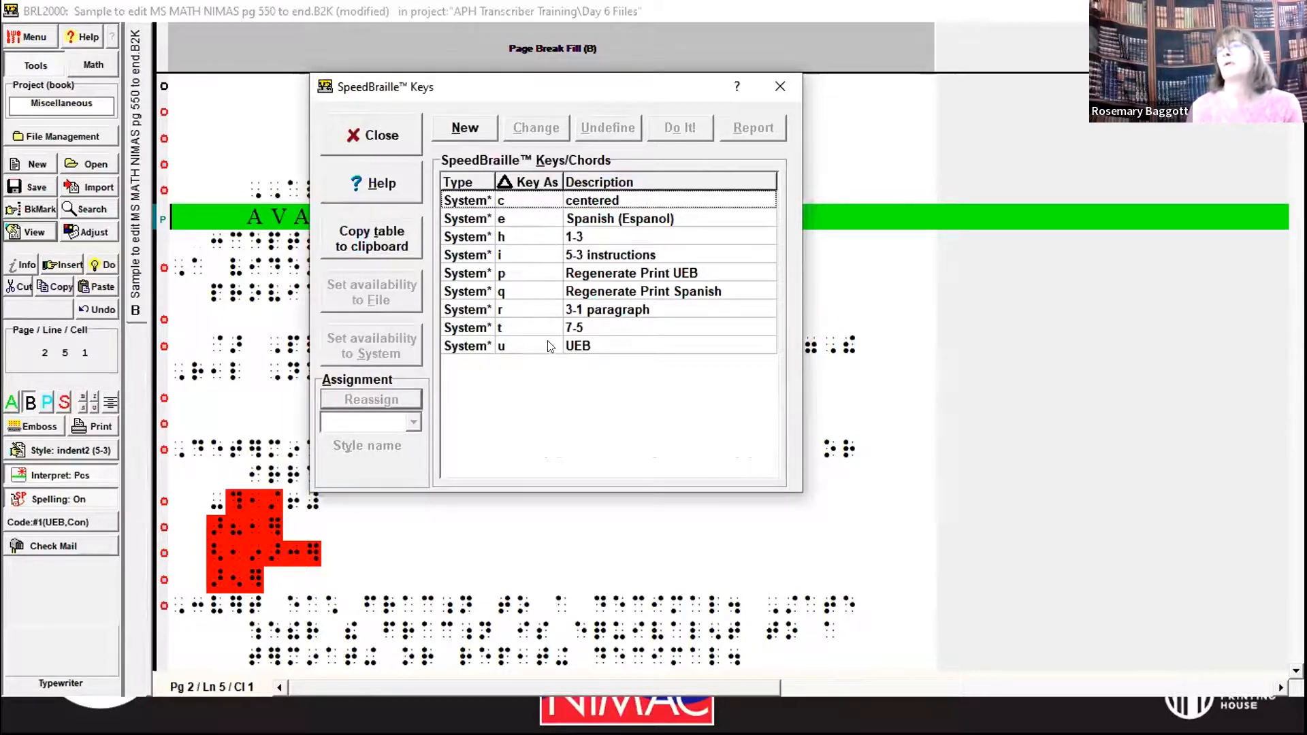
click(453, 129)
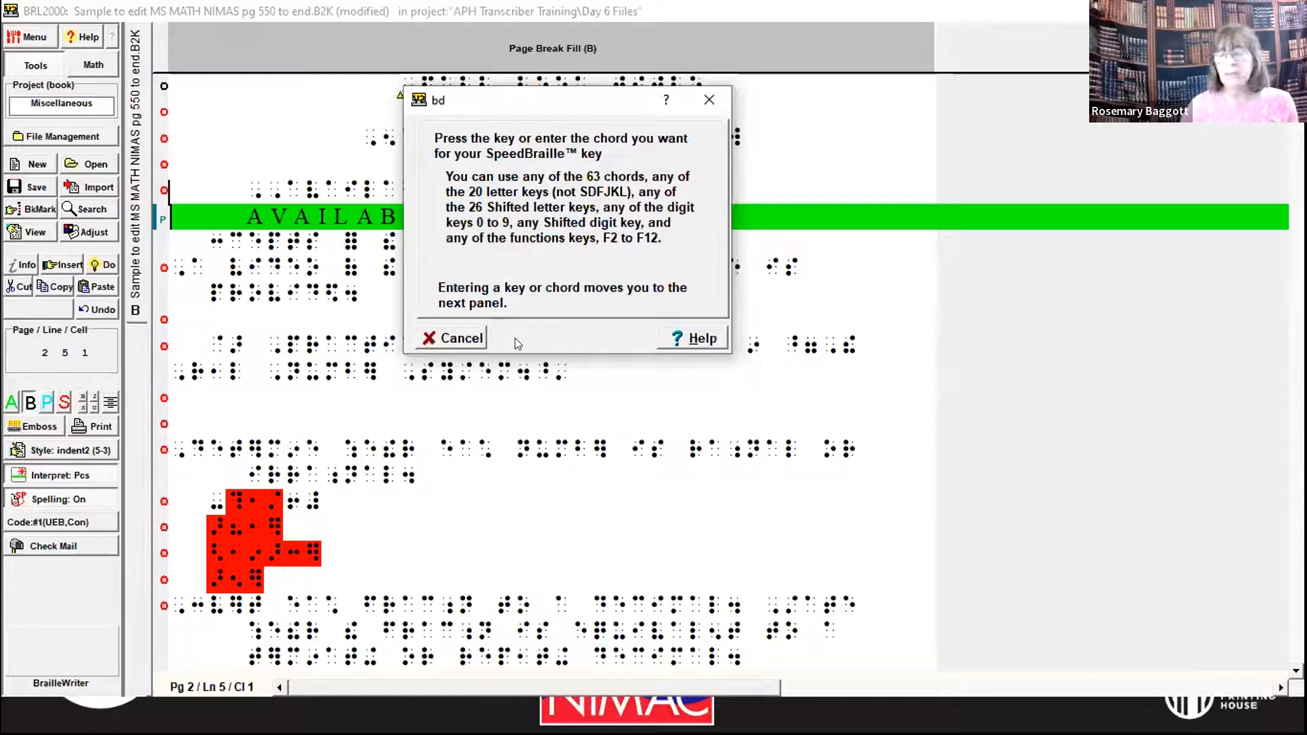
key(b)
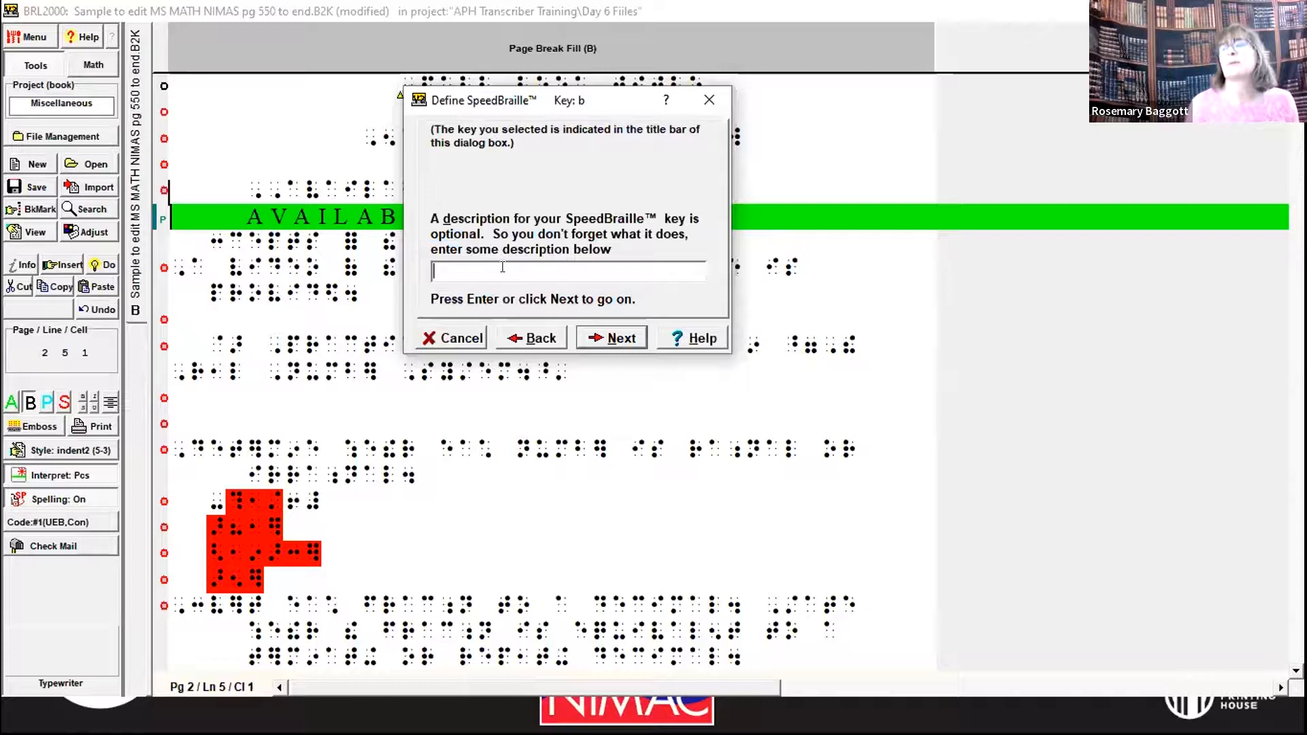
text(top )
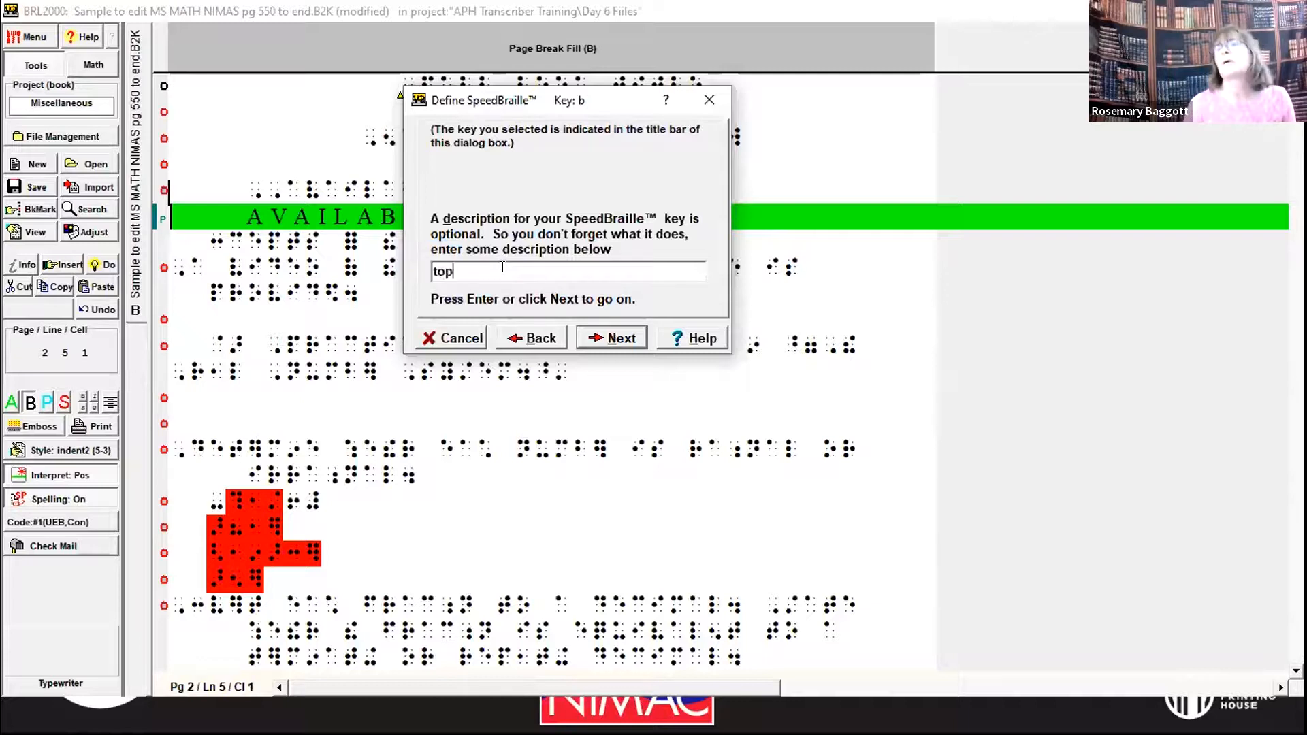
text(box line)
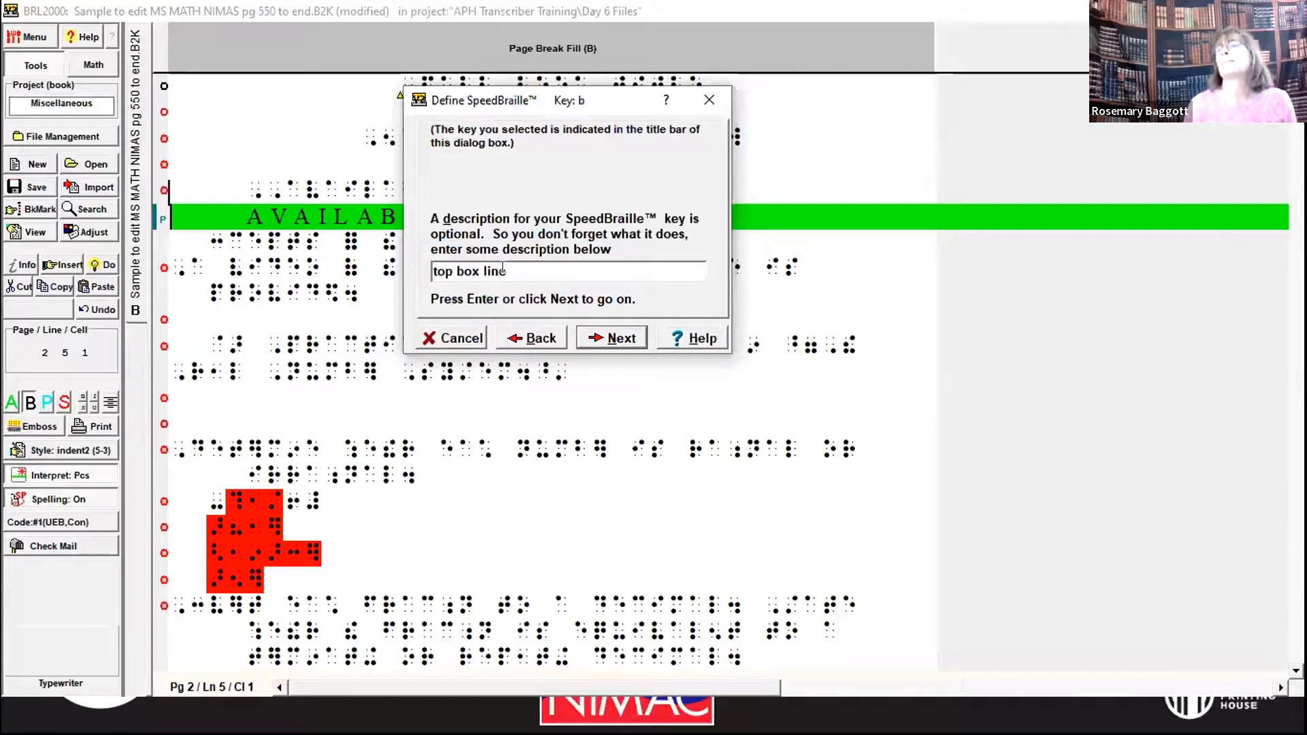
click(608, 342)
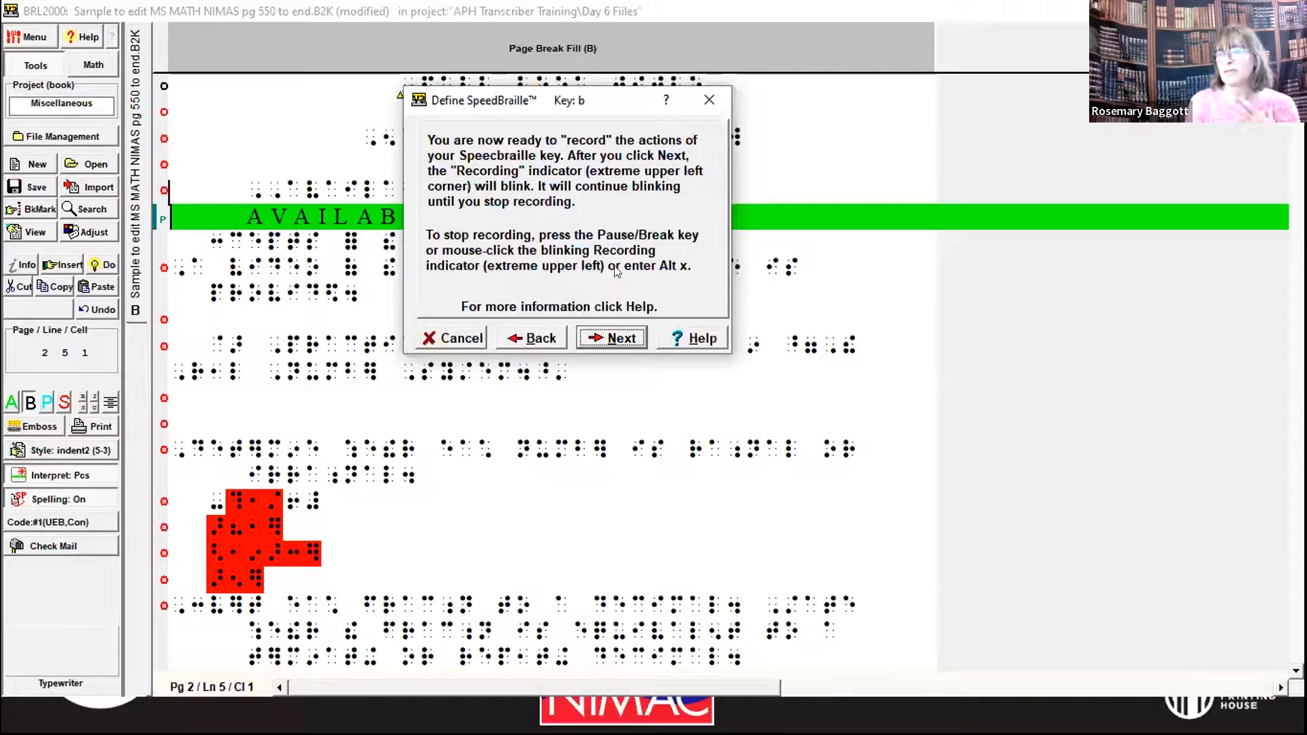
Record inserting a top boxing line above the "AVAILABLE ONLINE" heading as the key's action and store the key at System level
click(611, 341)
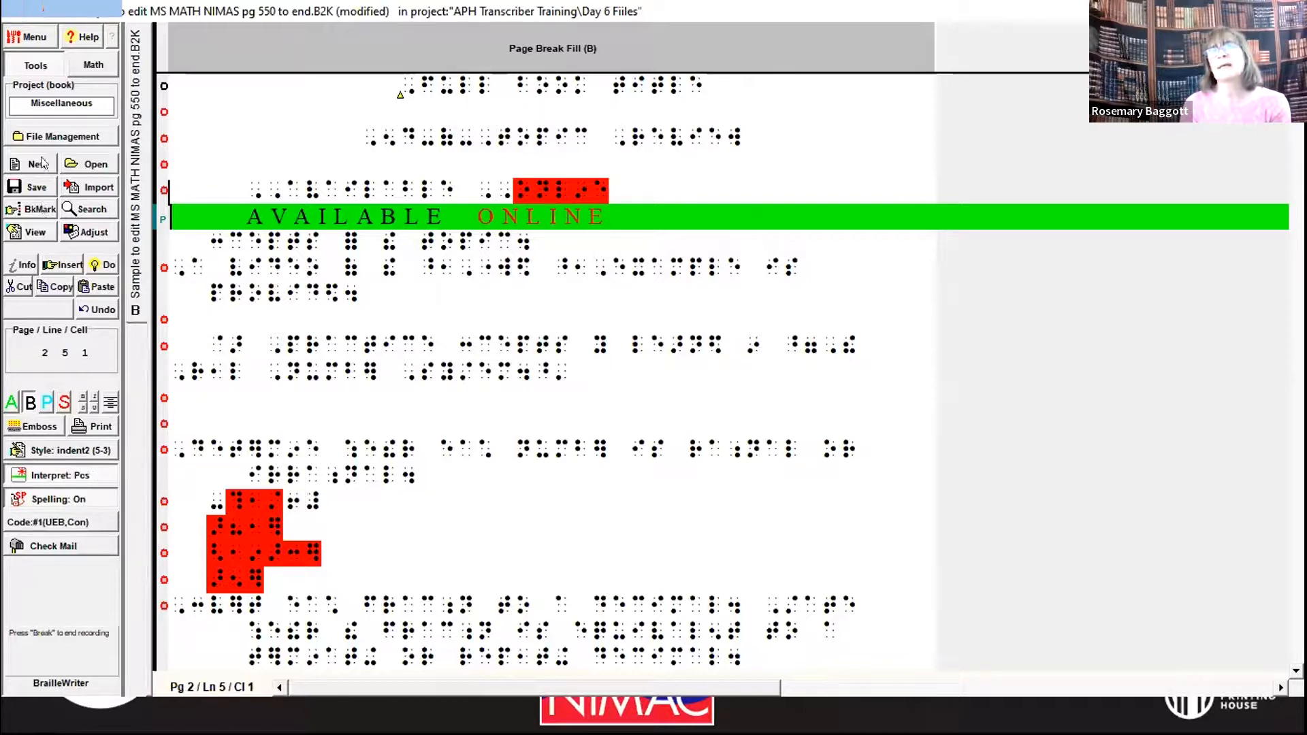
click(55, 266)
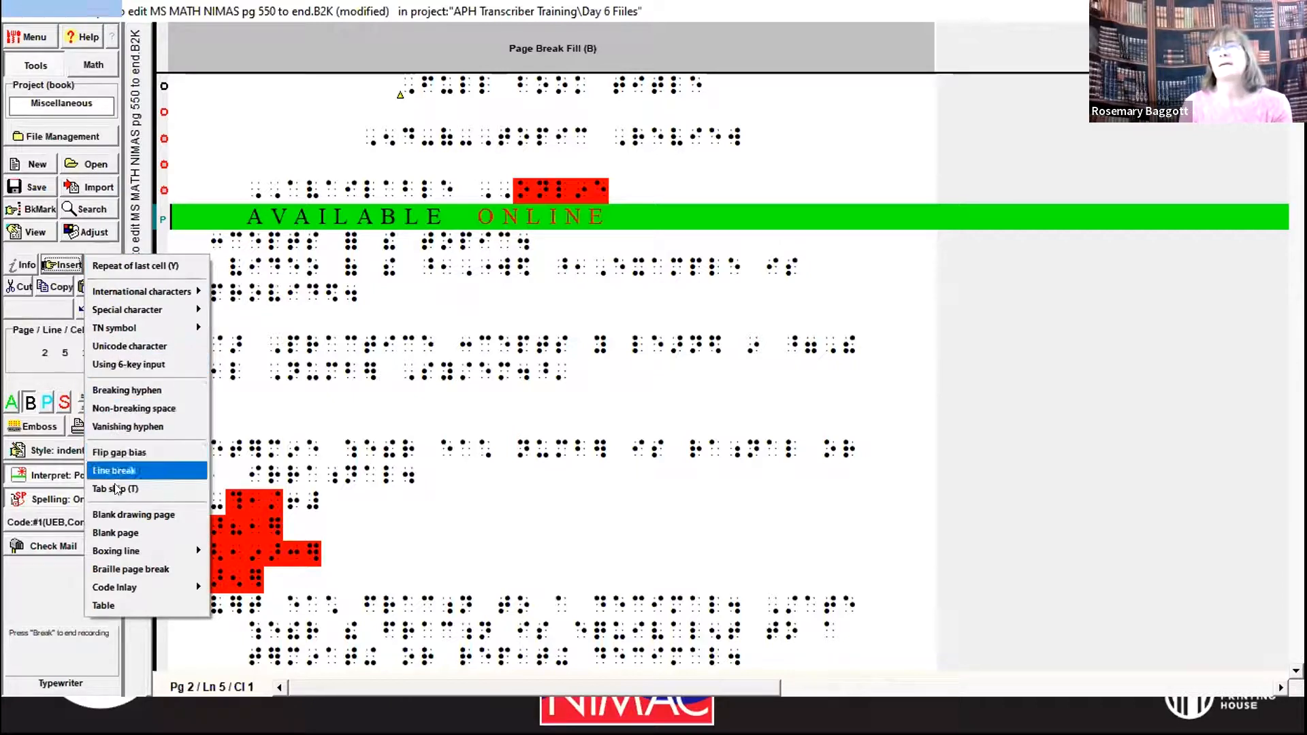
mouse_move(110, 545)
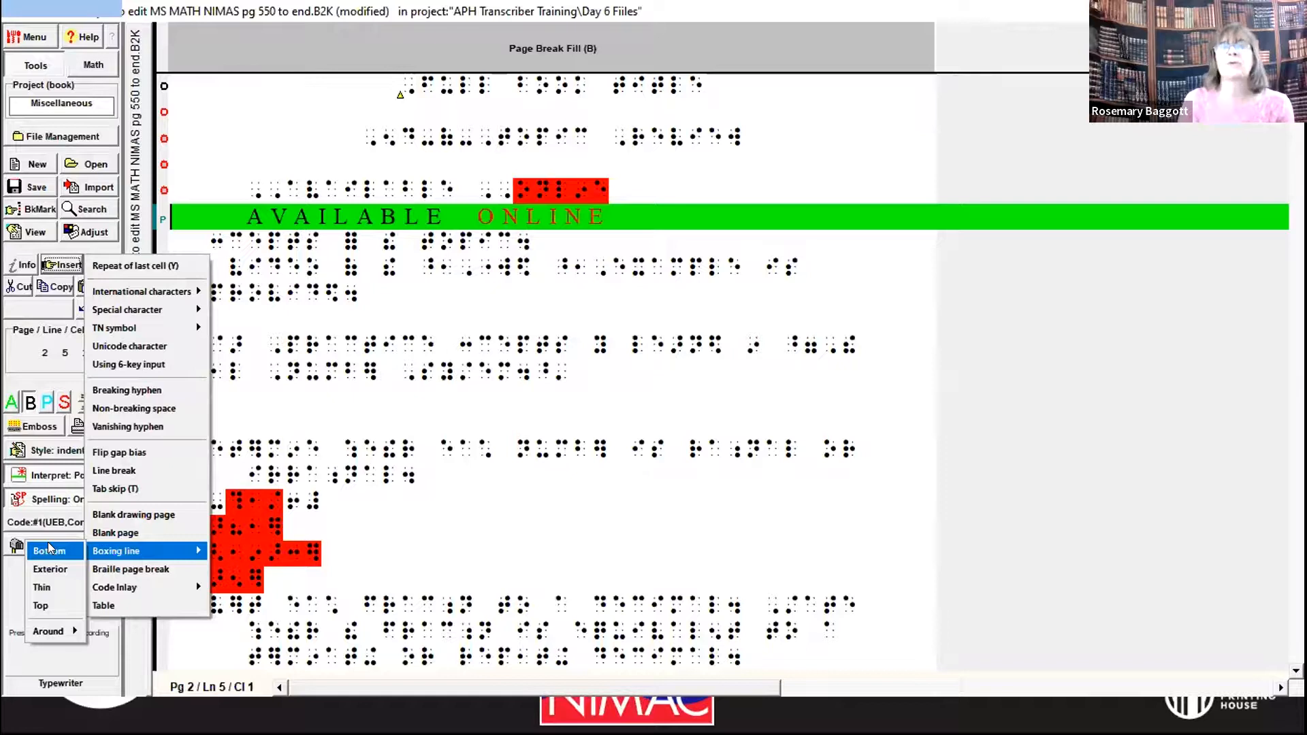
click(35, 597)
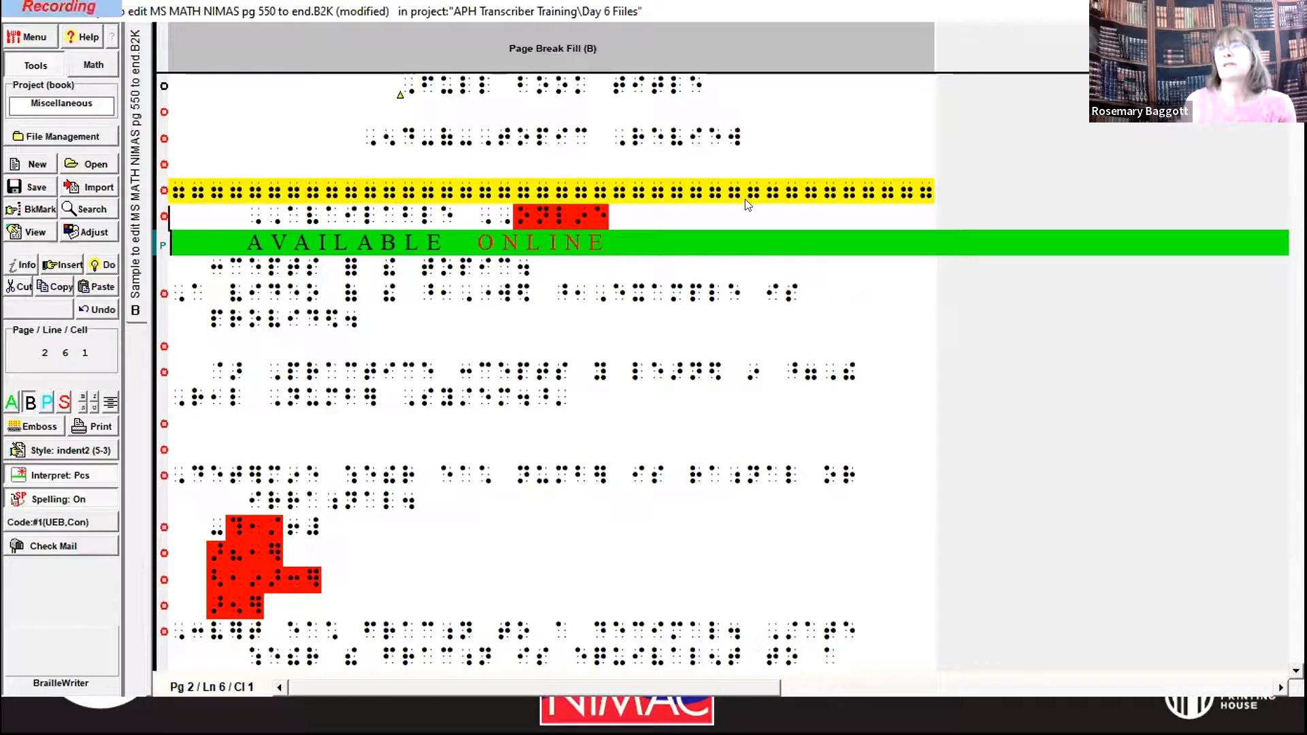
click(44, 10)
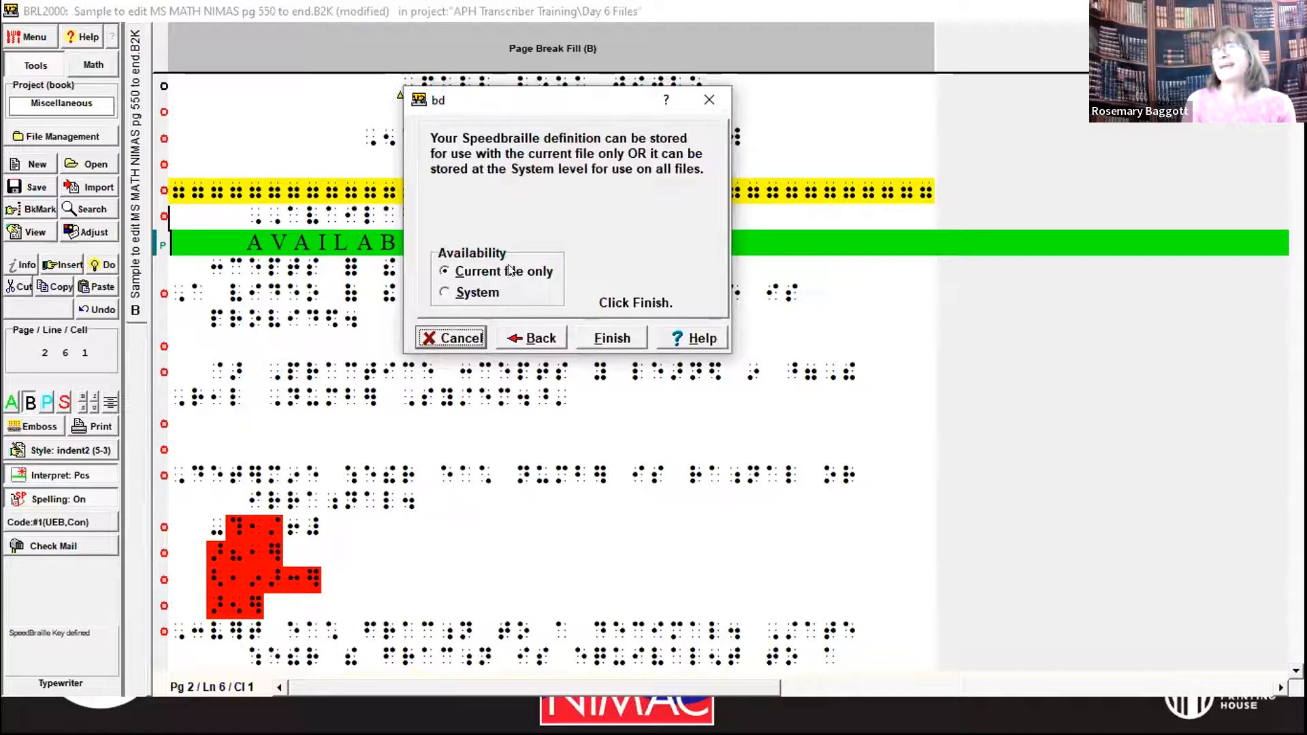
click(444, 293)
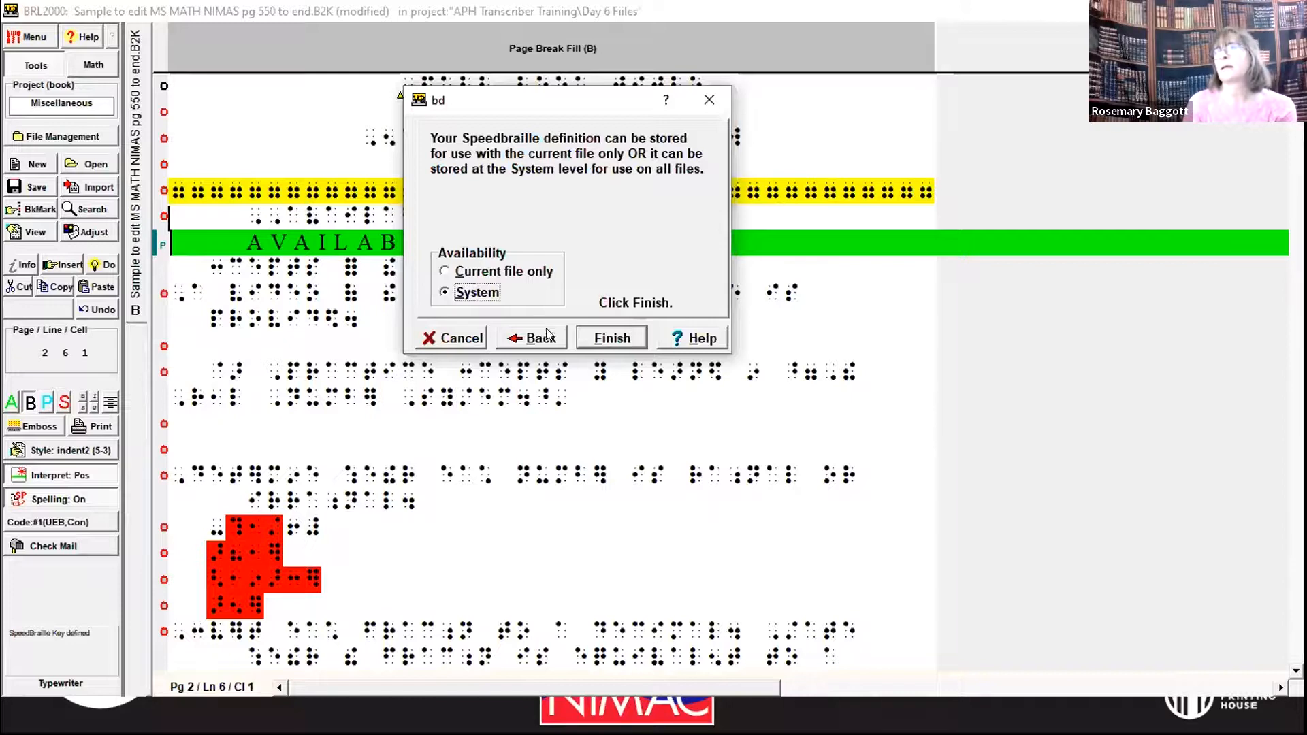
click(603, 340)
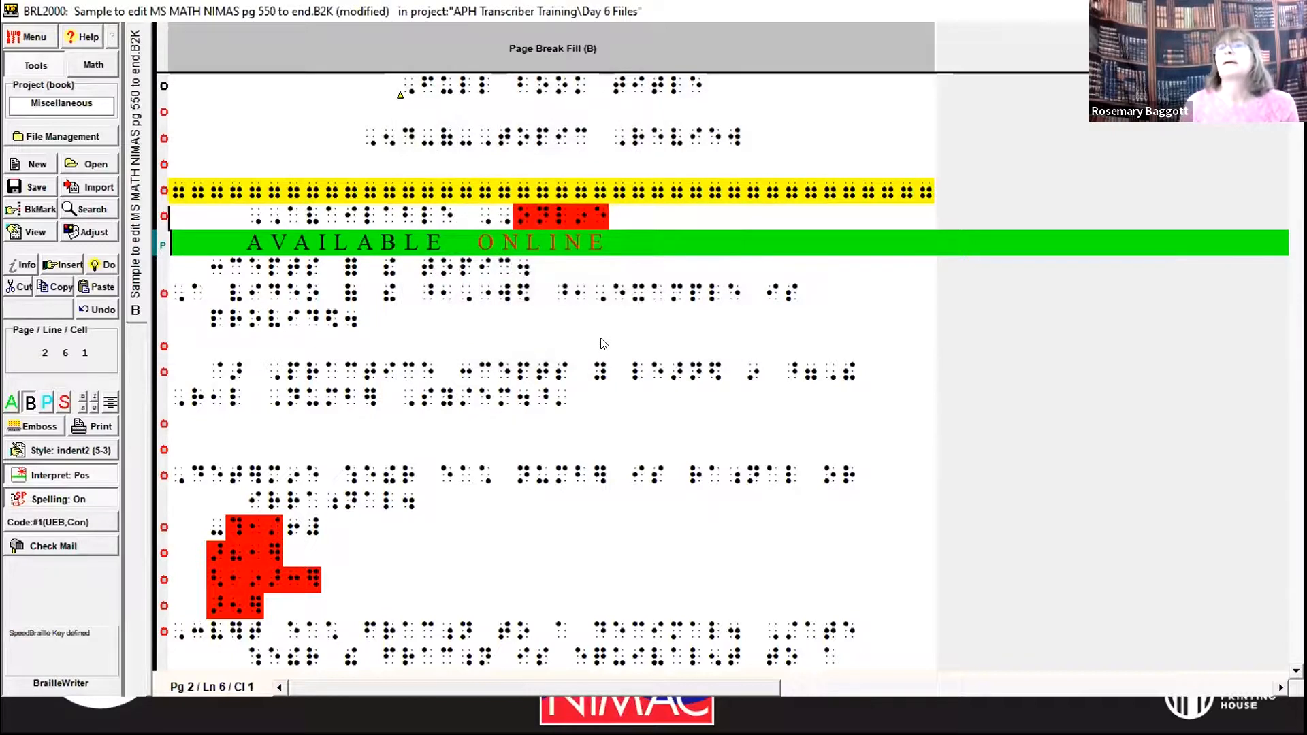
Insert a boxing line below the "provided." line and remove the blank line before the "Practice concepts" paragraph
key(ctrl+Right)
key(ctrl+Left)
key(Down)
key(Down)
key(Down)
key(Down)
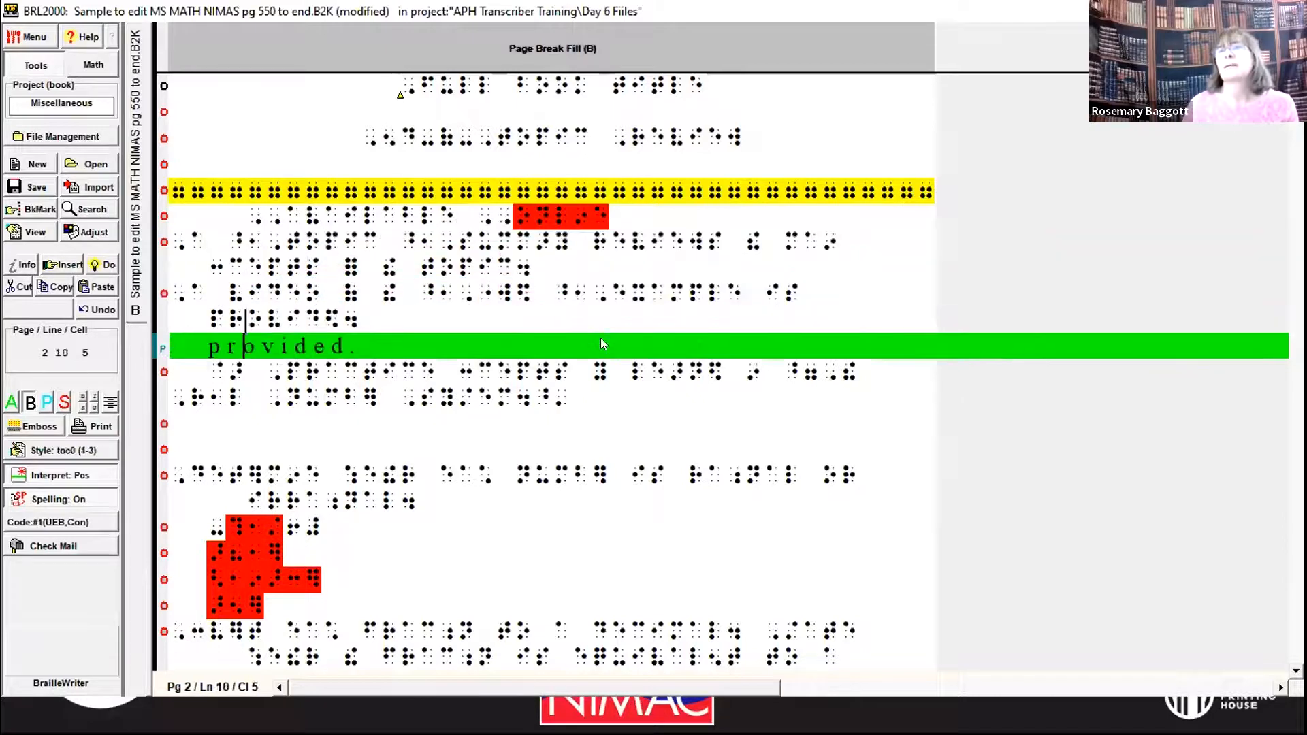
key(Down)
key(Down)
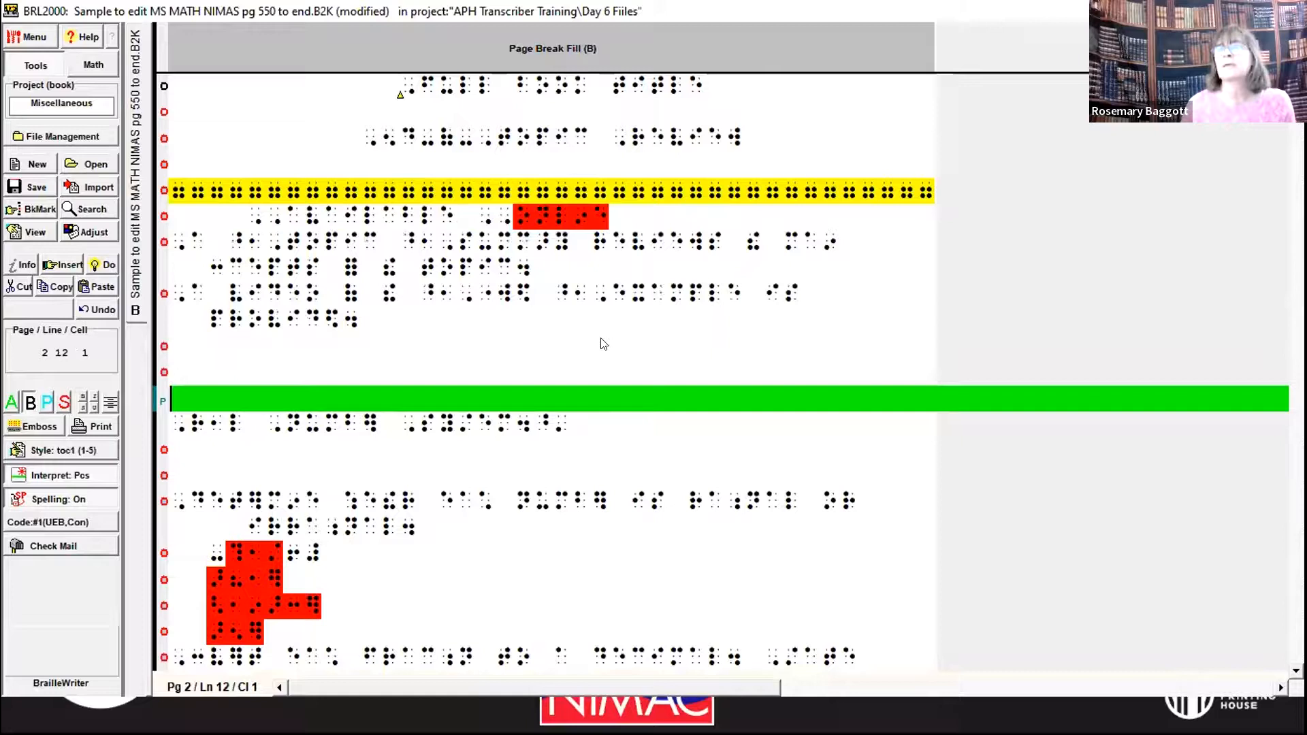
key(alt+7)
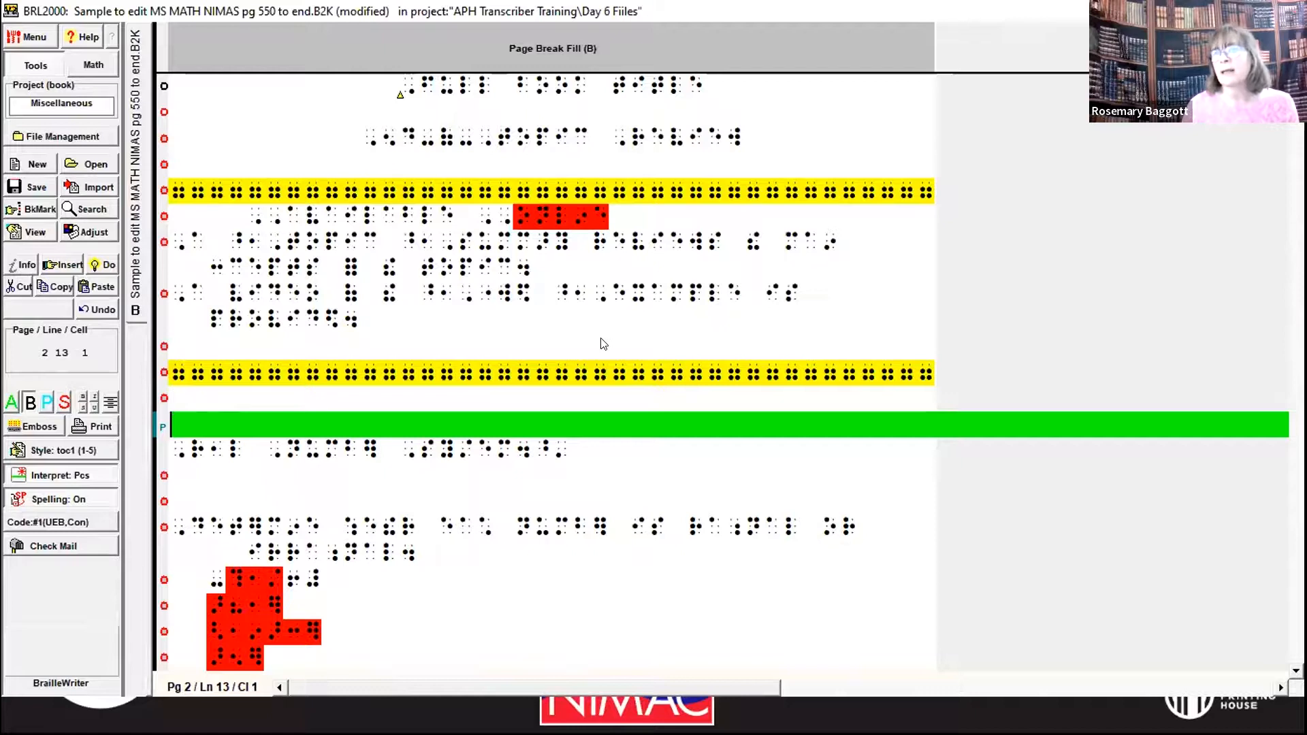
key(Delete)
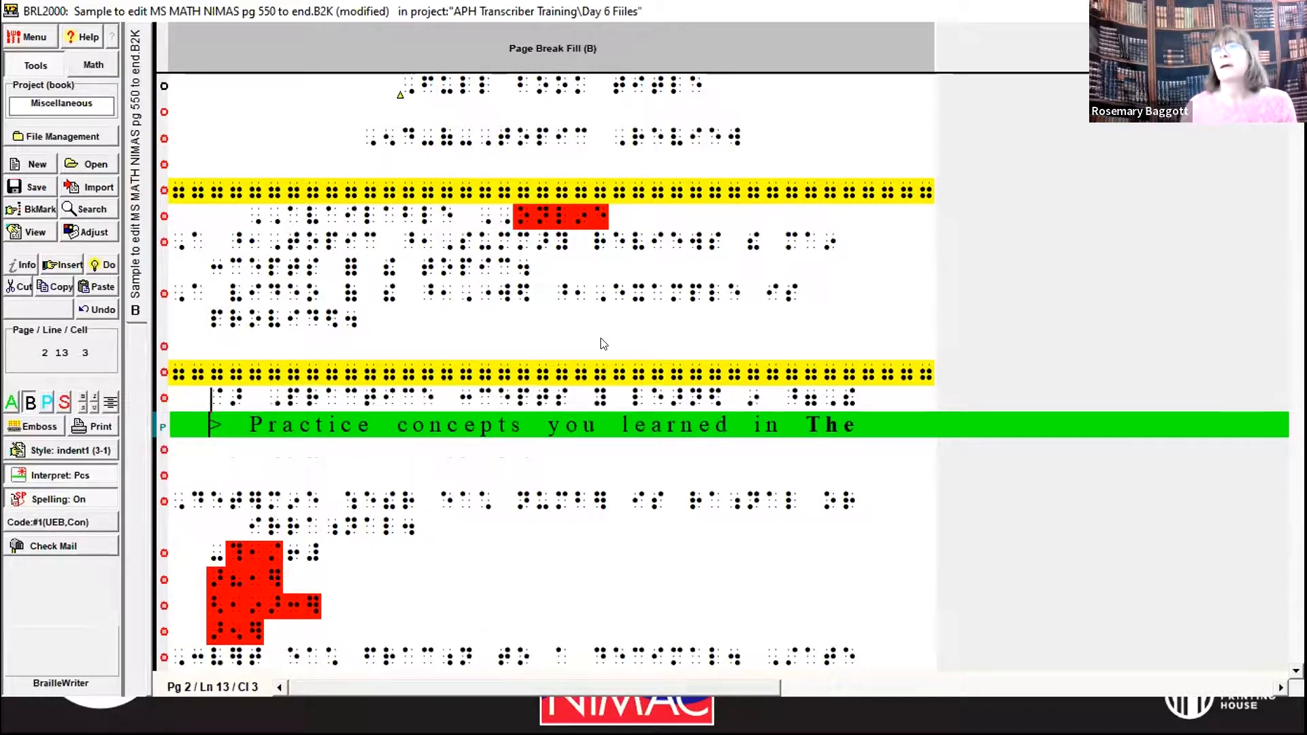
Add a blank line after the "provided." line, above the lower boxing line
key(Up)
key(Up)
key(Up)
key(End)
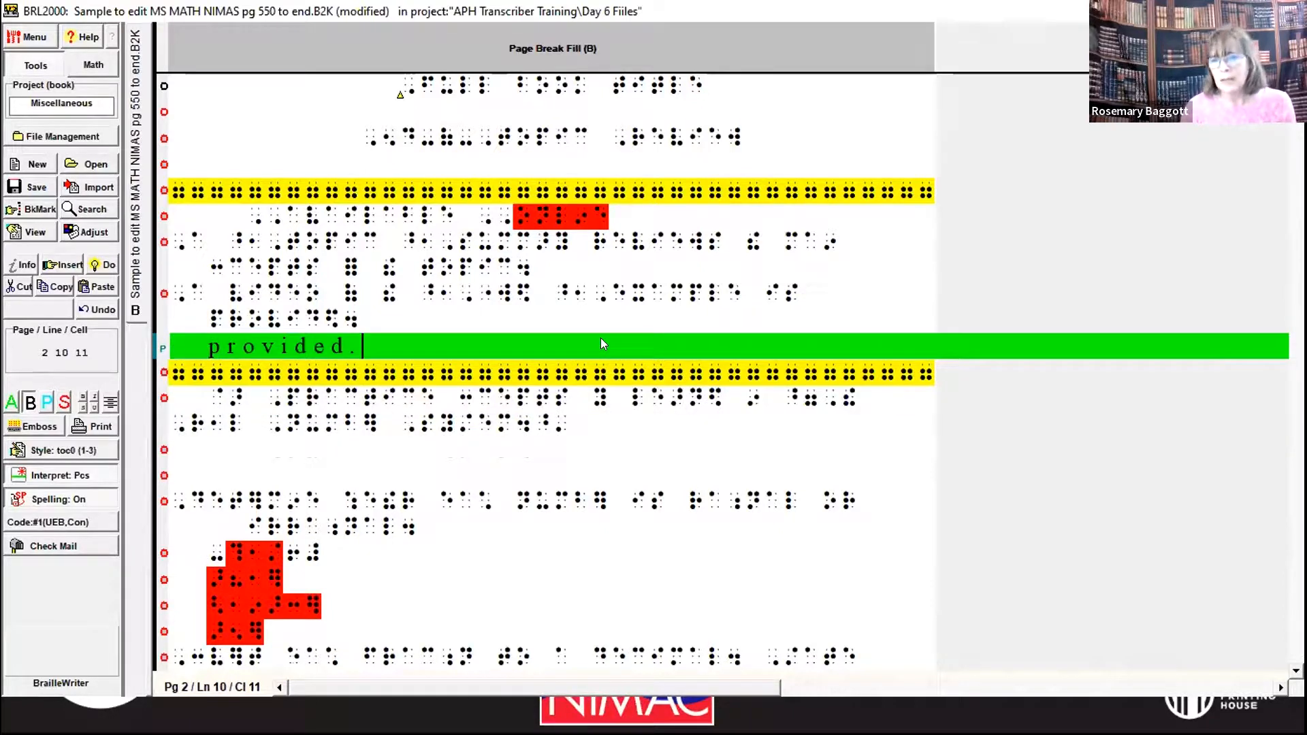
key(Return)
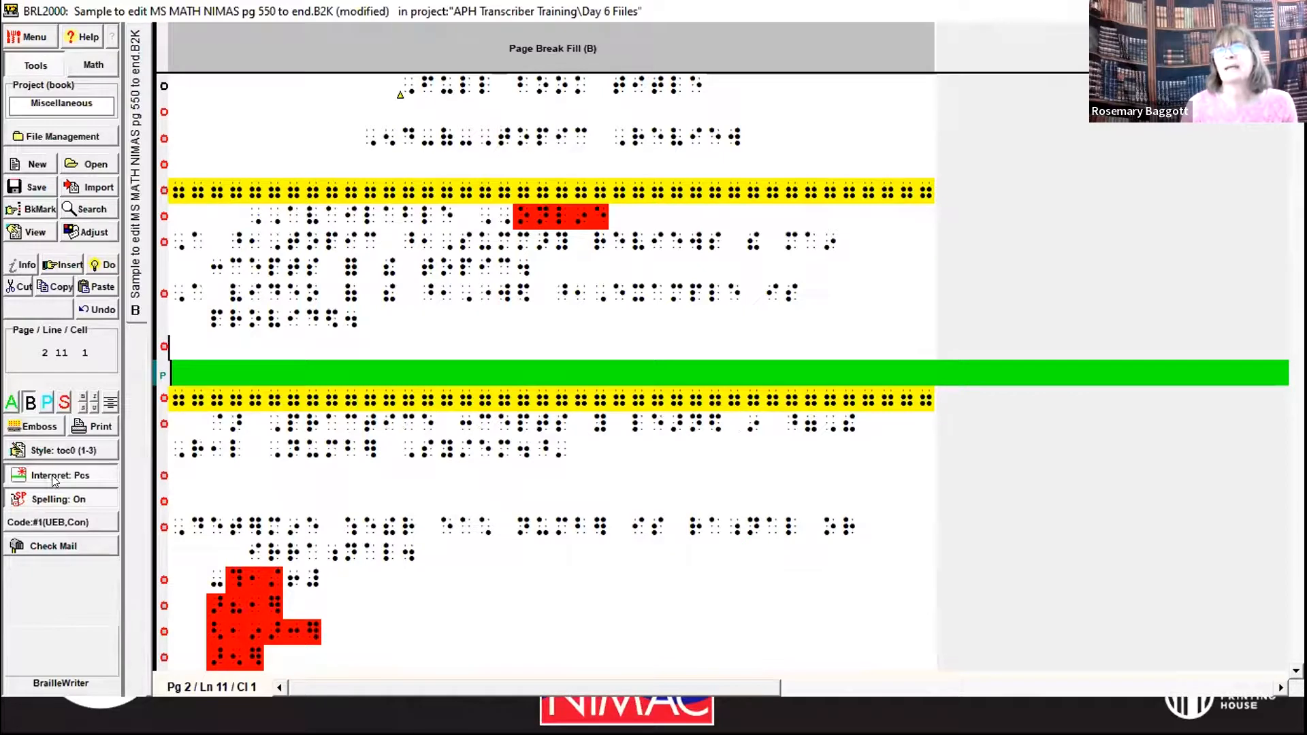
Try to define a SpeedBraille key on the letter x with the description "bottom boxing line", ending its recording without any action
click(33, 231)
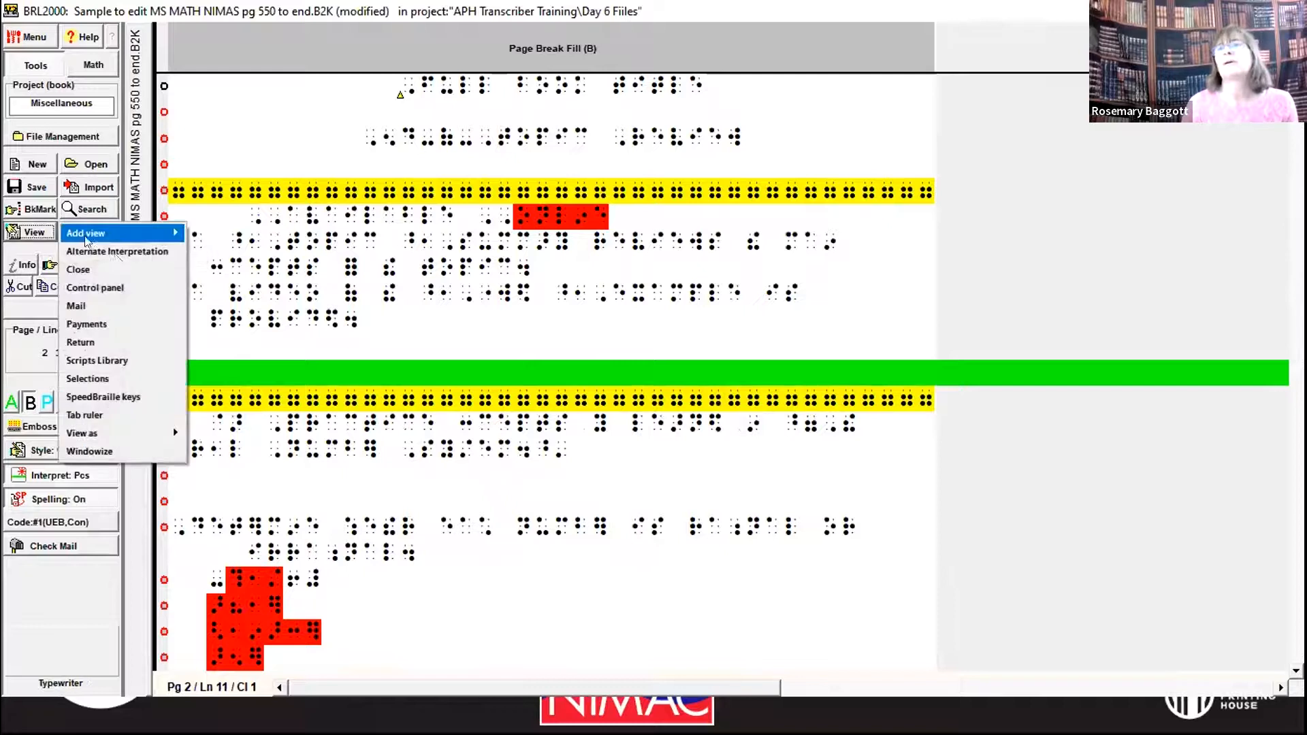
click(96, 395)
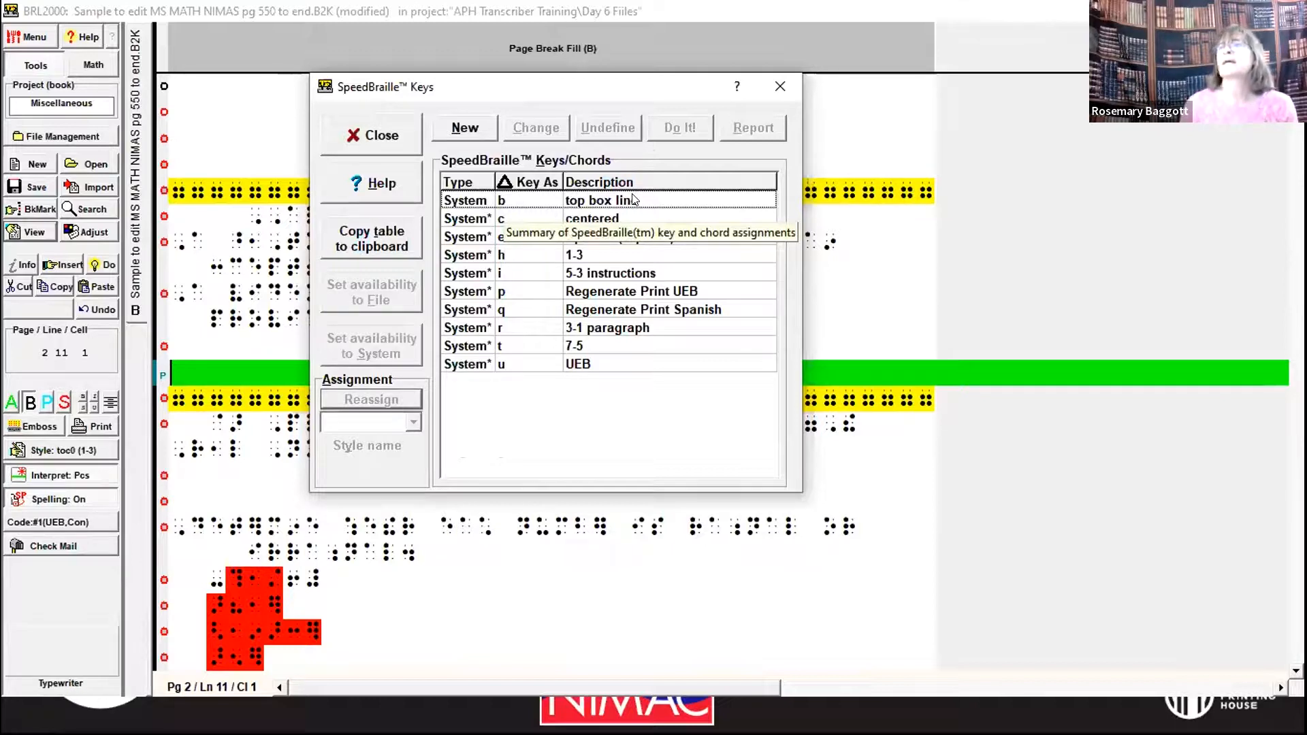
click(466, 129)
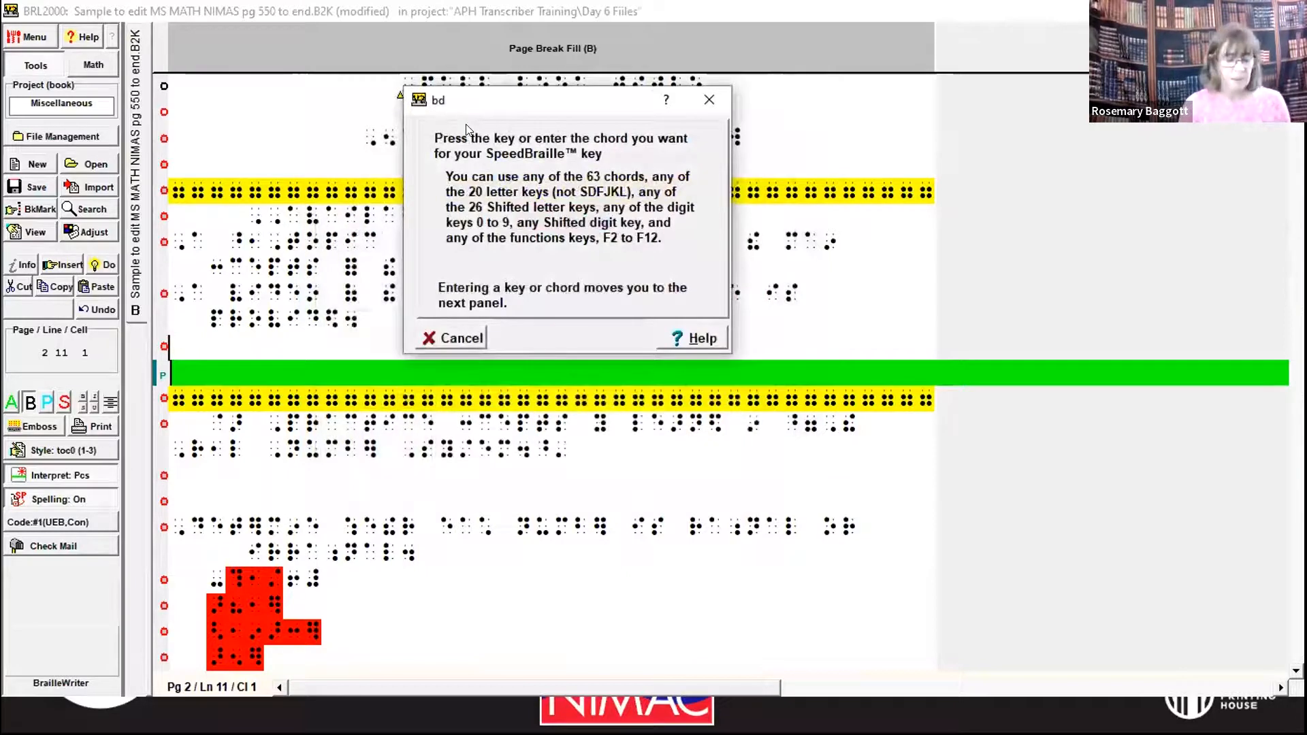
key(x)
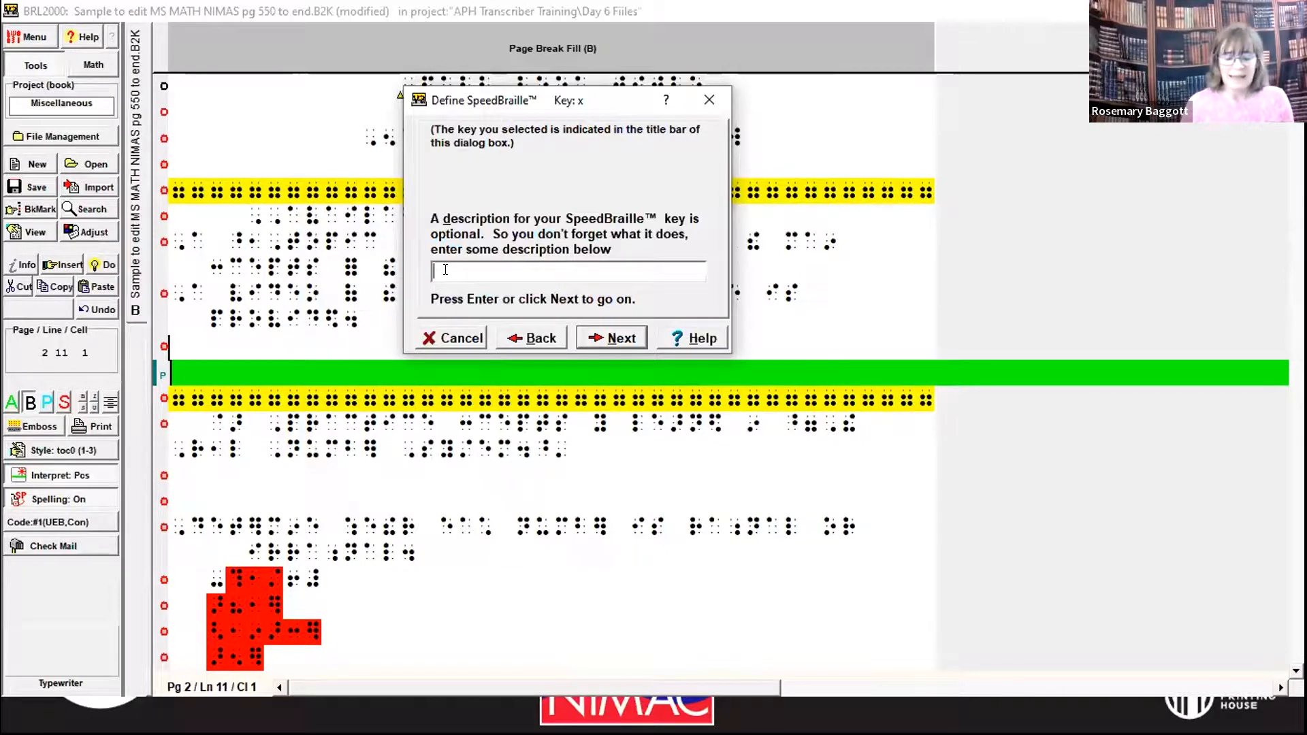
text(botto)
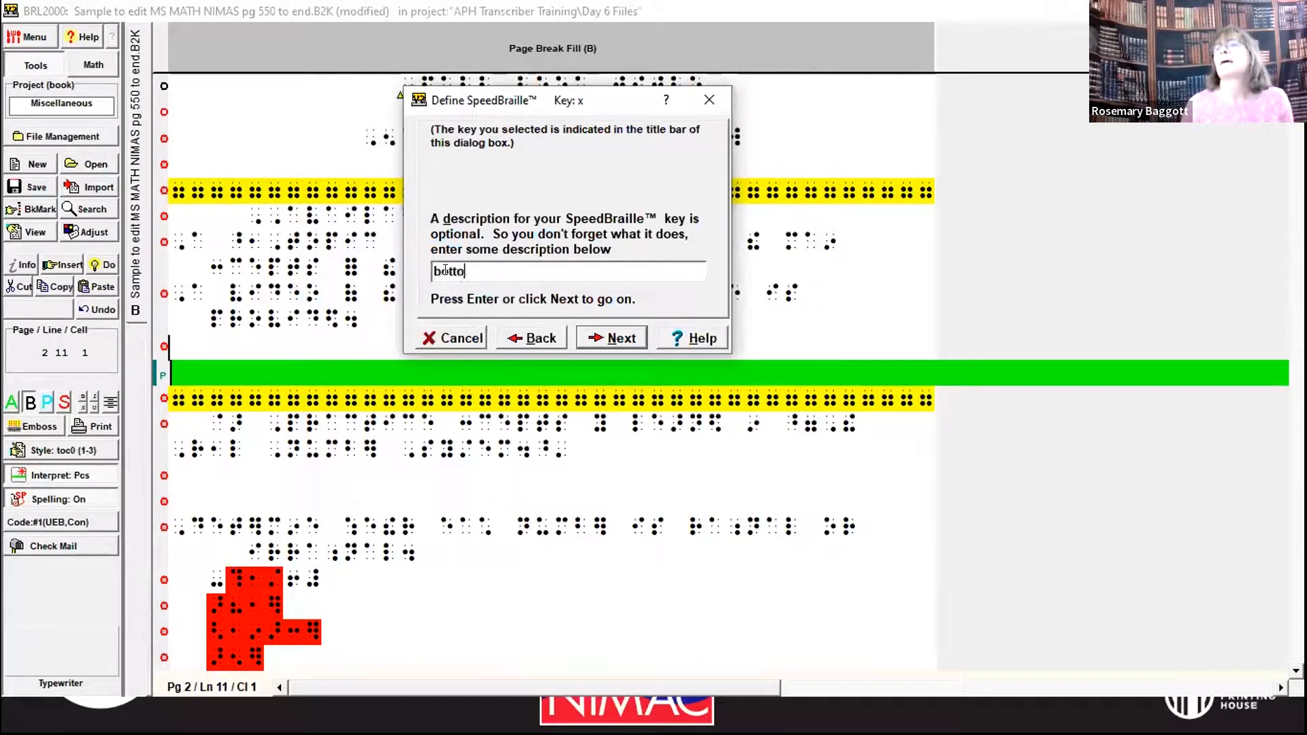
text(m boxing line)
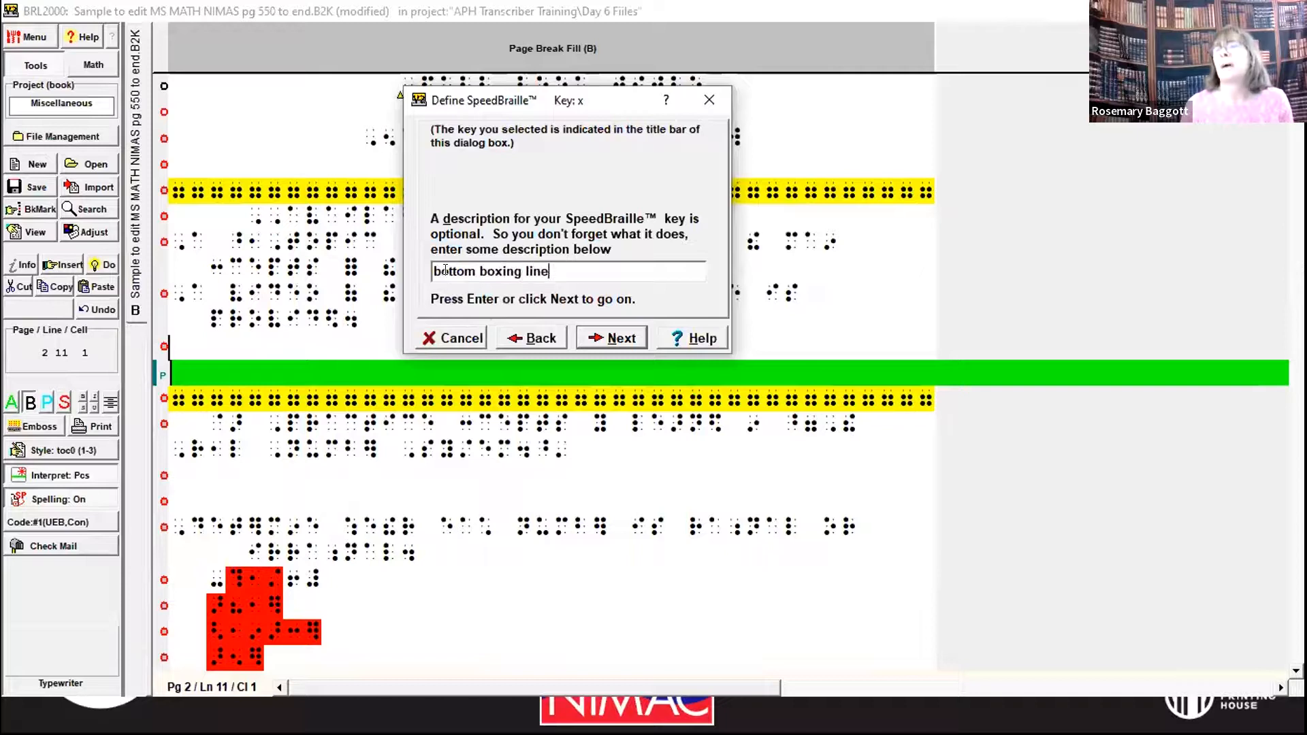
click(608, 339)
click(608, 339)
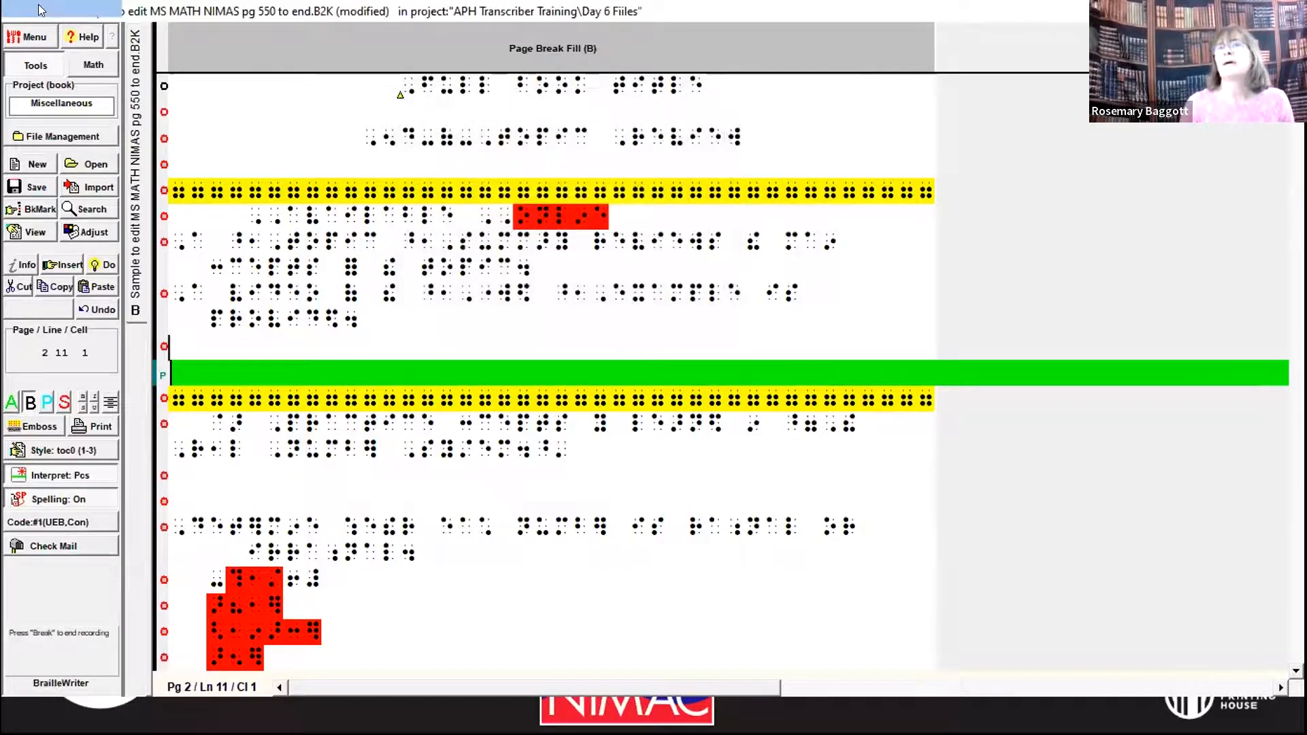
click(39, 9)
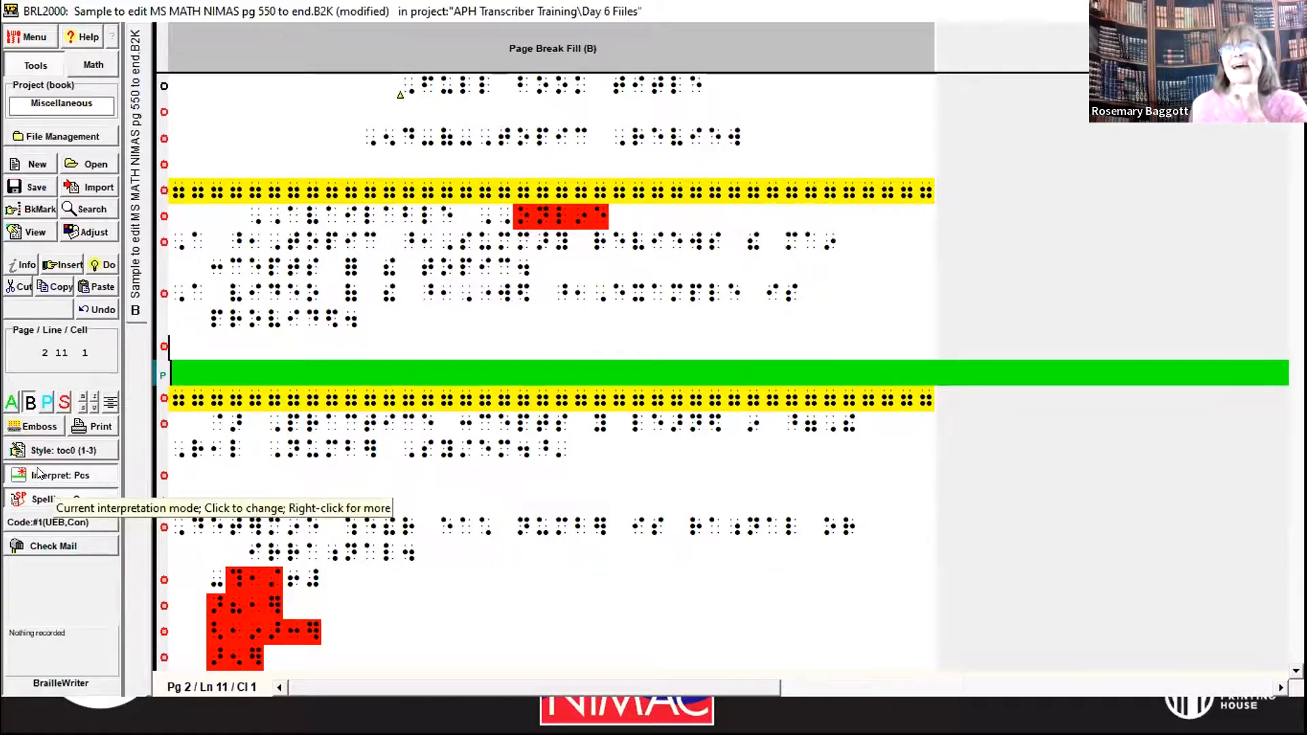
Insert a bottom boxing line on the blank line below the "provided." line
click(59, 269)
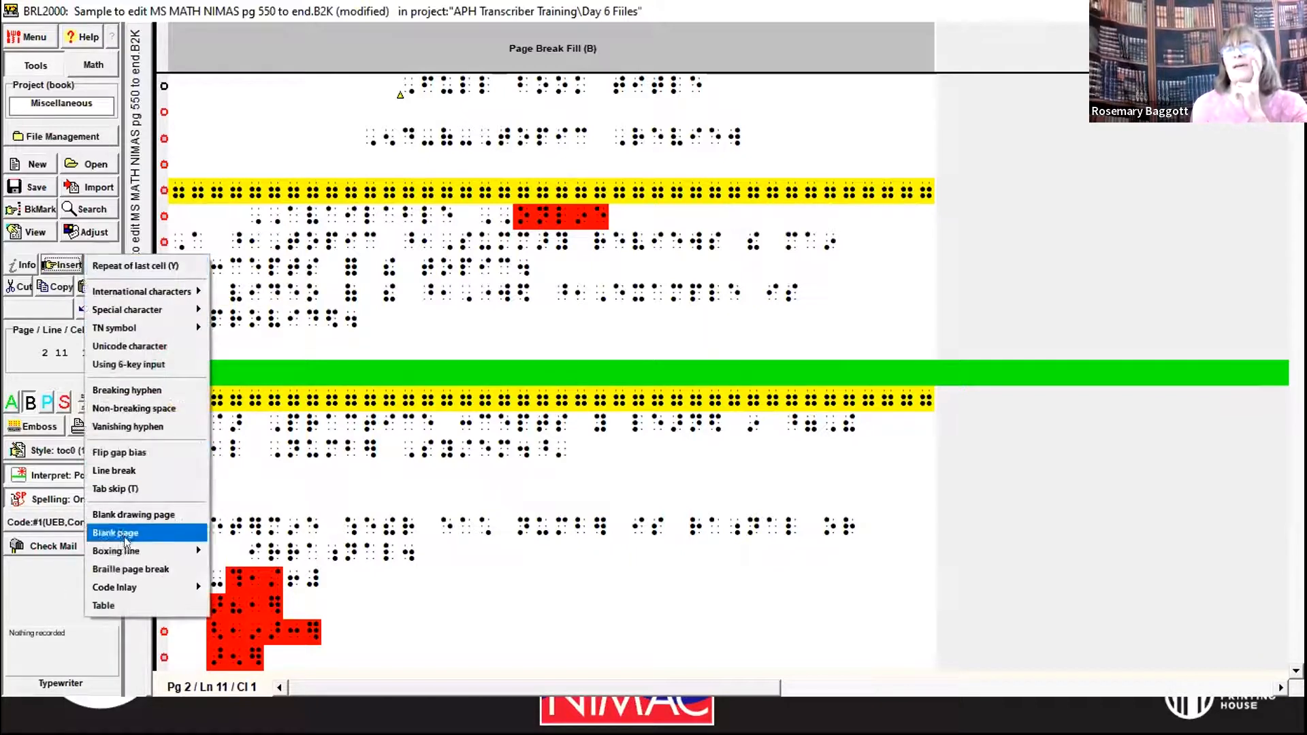
mouse_move(124, 545)
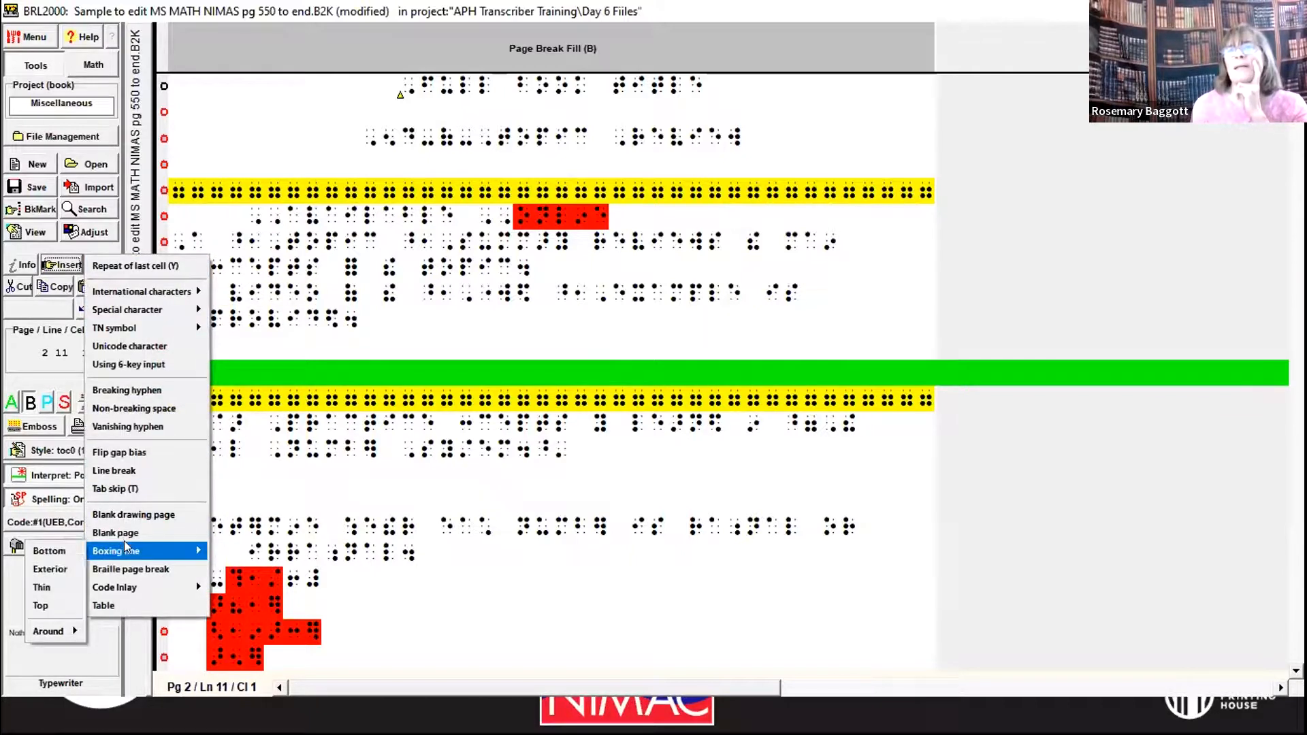
click(40, 551)
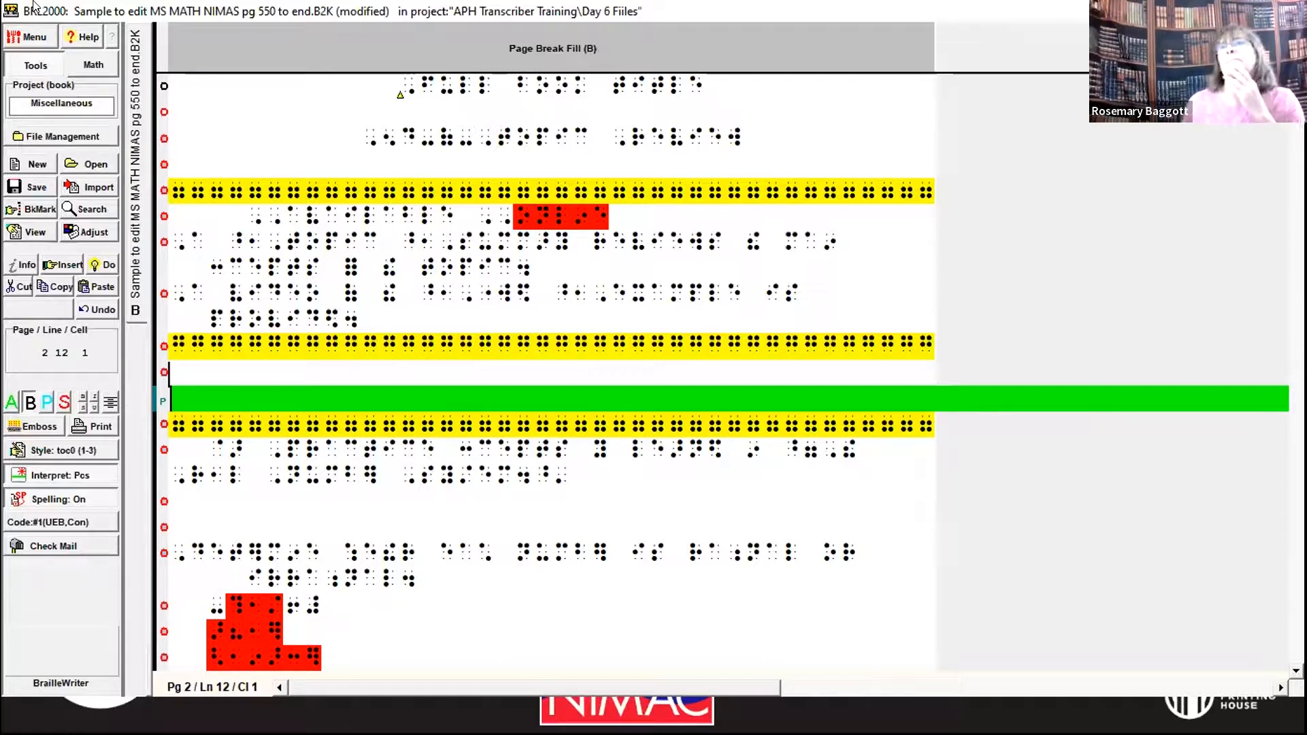
click(208, 377)
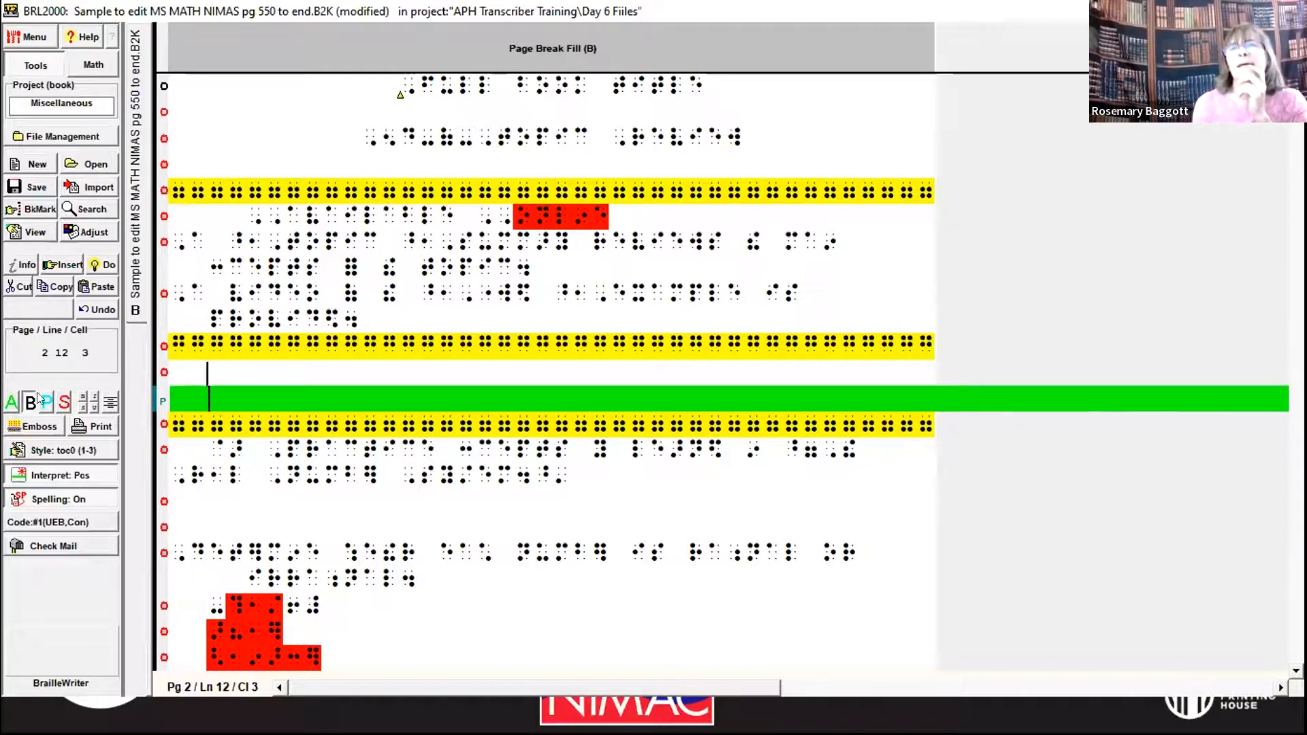
Check the list of defined SpeedBraille keys for an entry on the letter x
click(37, 232)
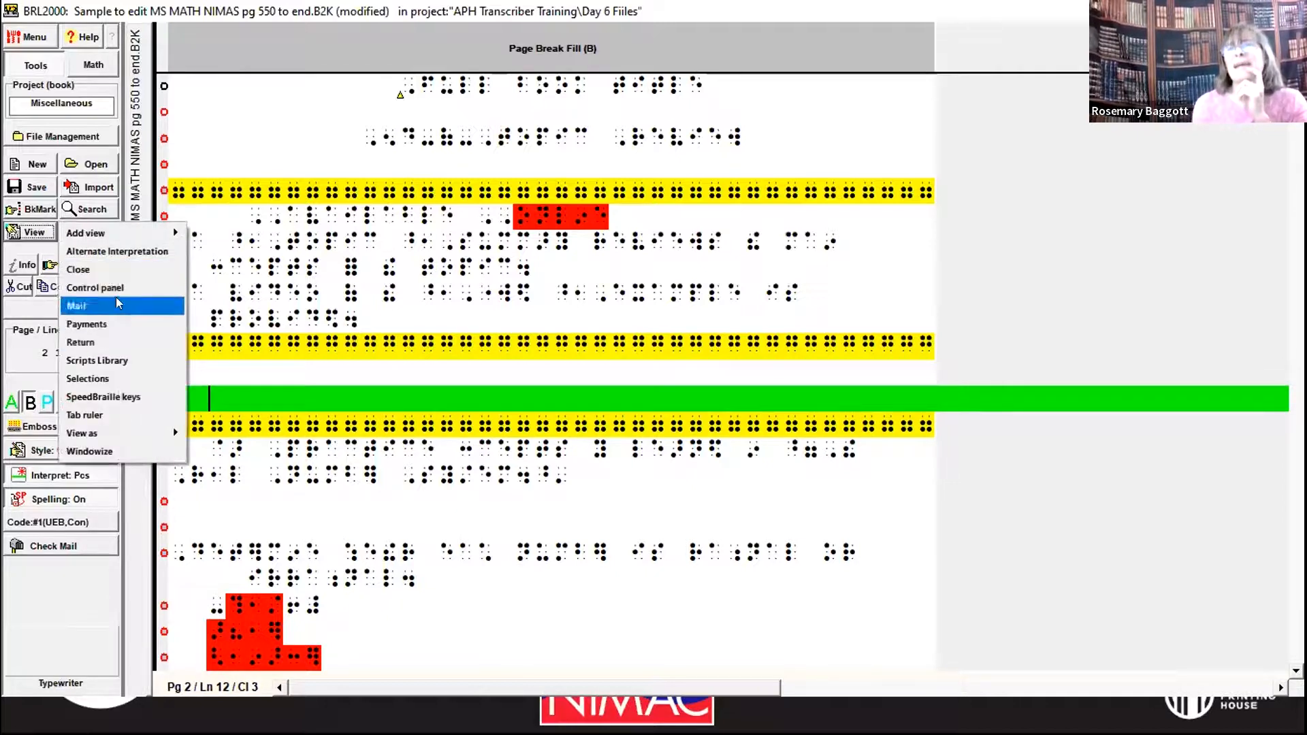
click(73, 396)
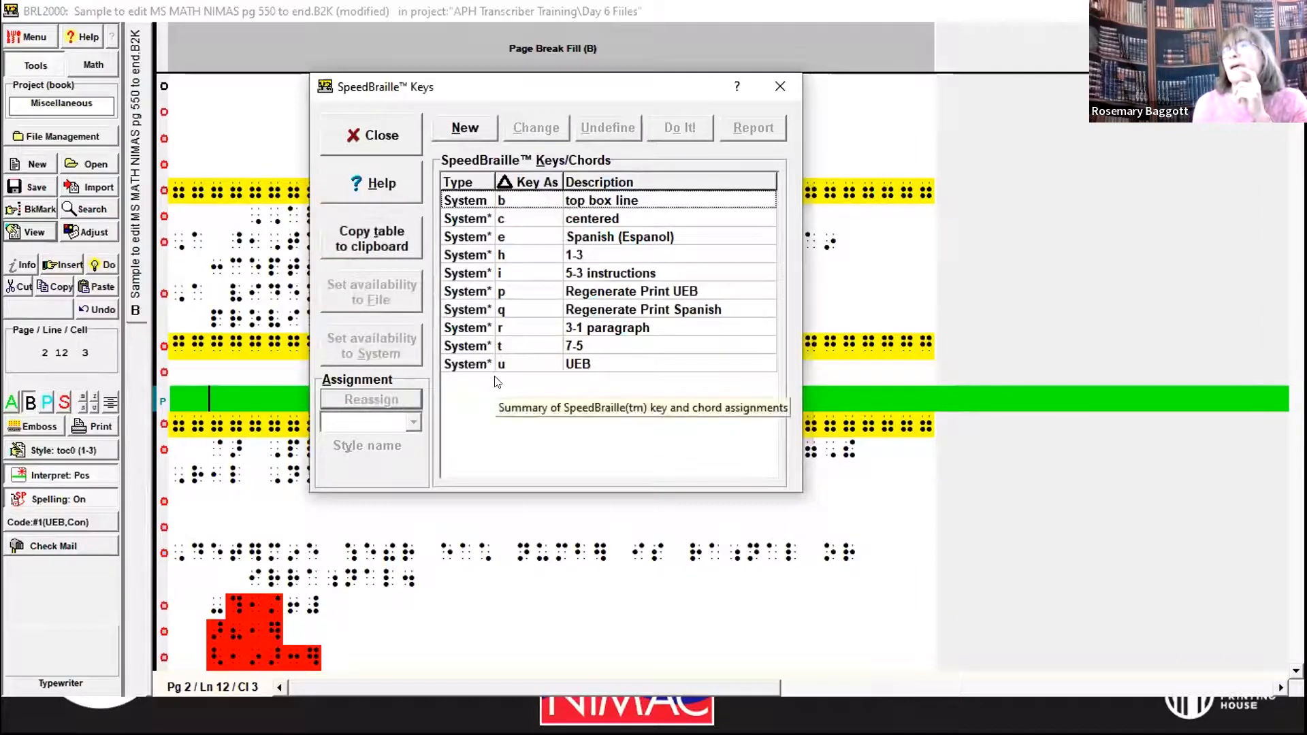
click(780, 89)
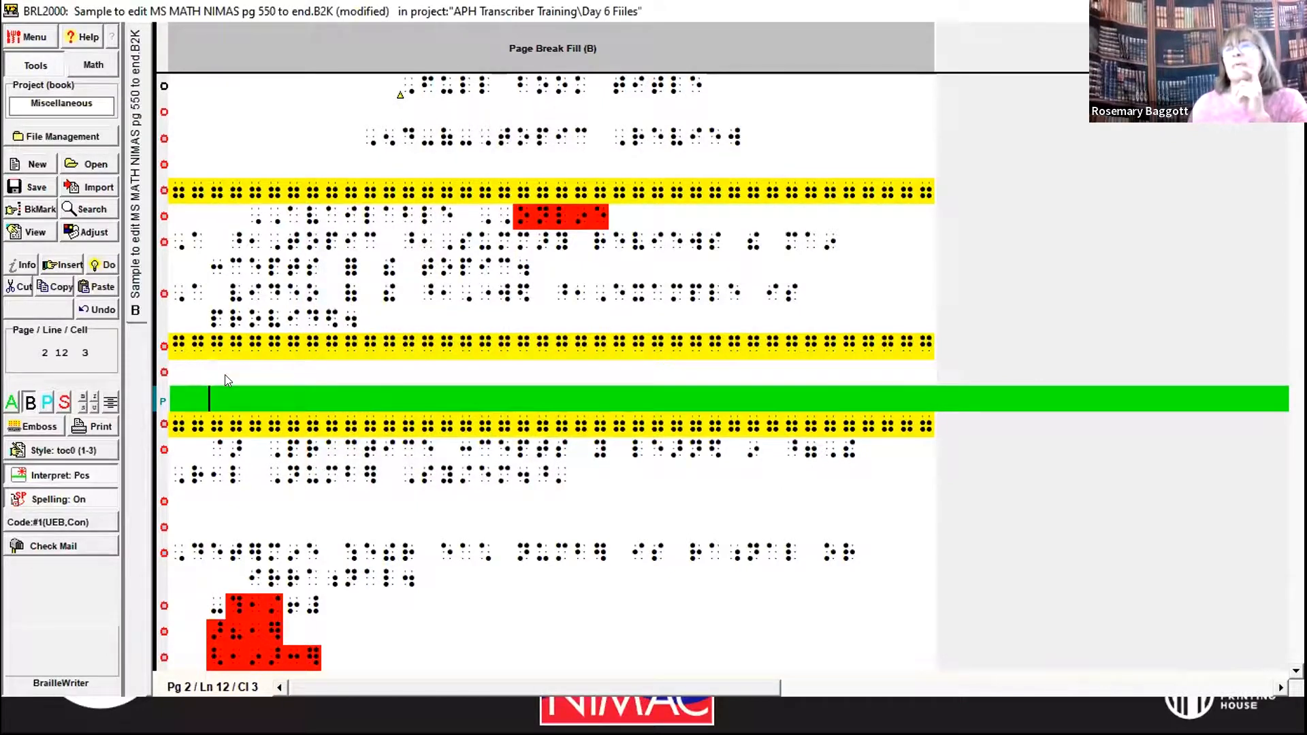
Add a blank line below the "Practice concepts" paragraph and try the x SpeedBraille key there
key(Down)
key(Down)
key(Down)
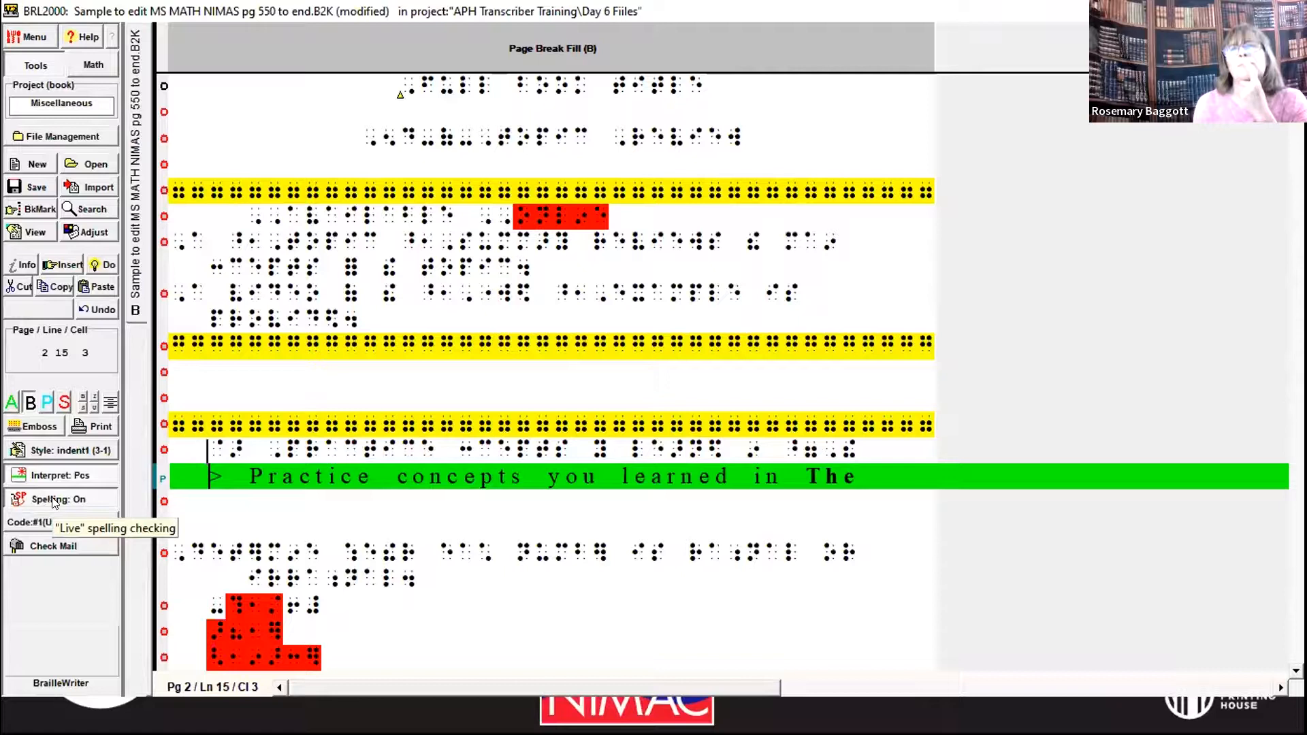
key(Down)
key(Down)
key(Down)
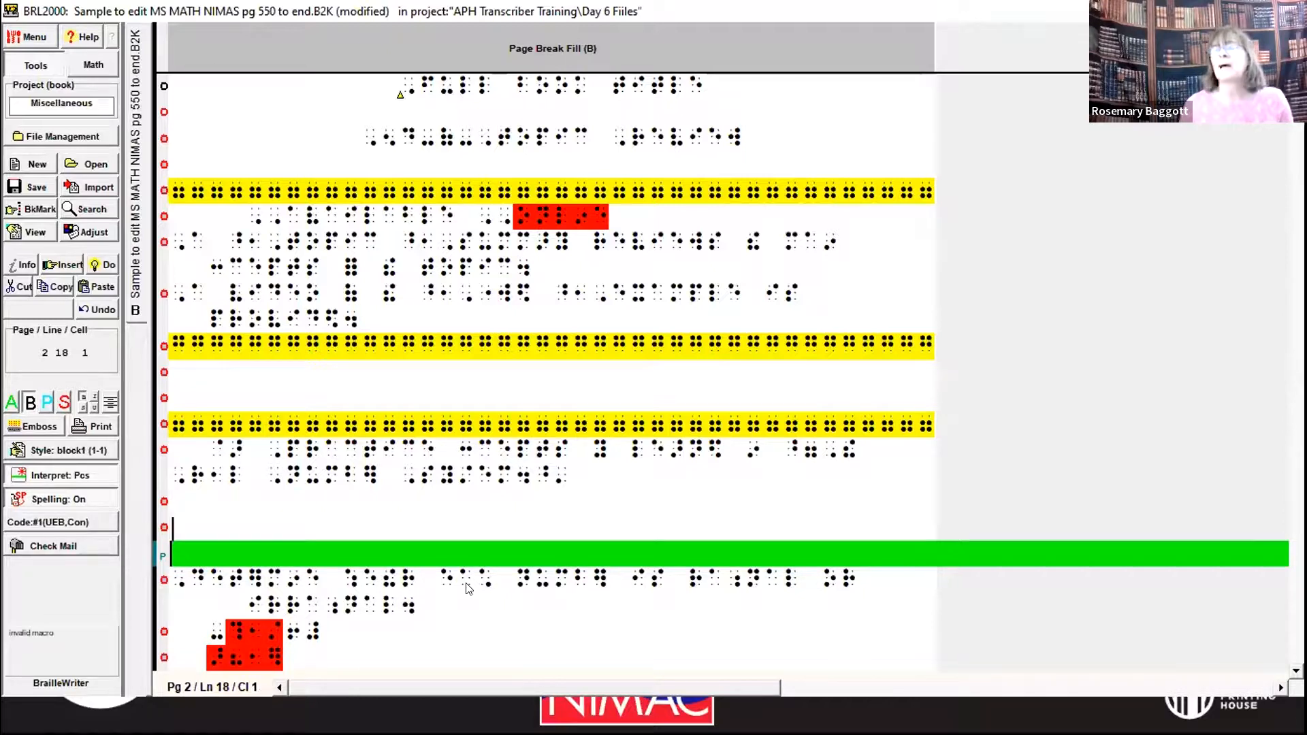
Delete the bottom boxing line below the "provided." line and put a blank line in its place
key(Up)
key(Up)
key(Up)
key(Up)
key(Up)
key(Up)
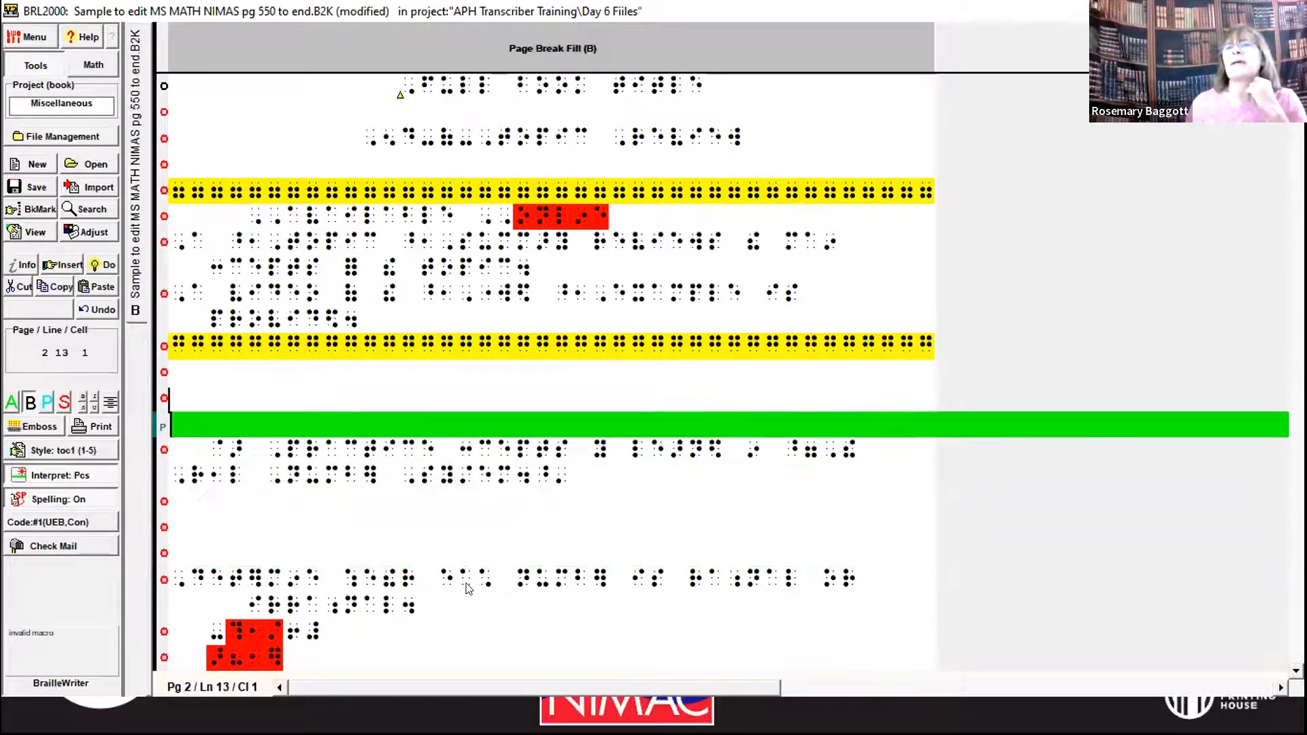
key(Up)
key(Up)
key(End)
key(Return)
key(shift+Down)
key(shift+Down)
key(shift+Down)
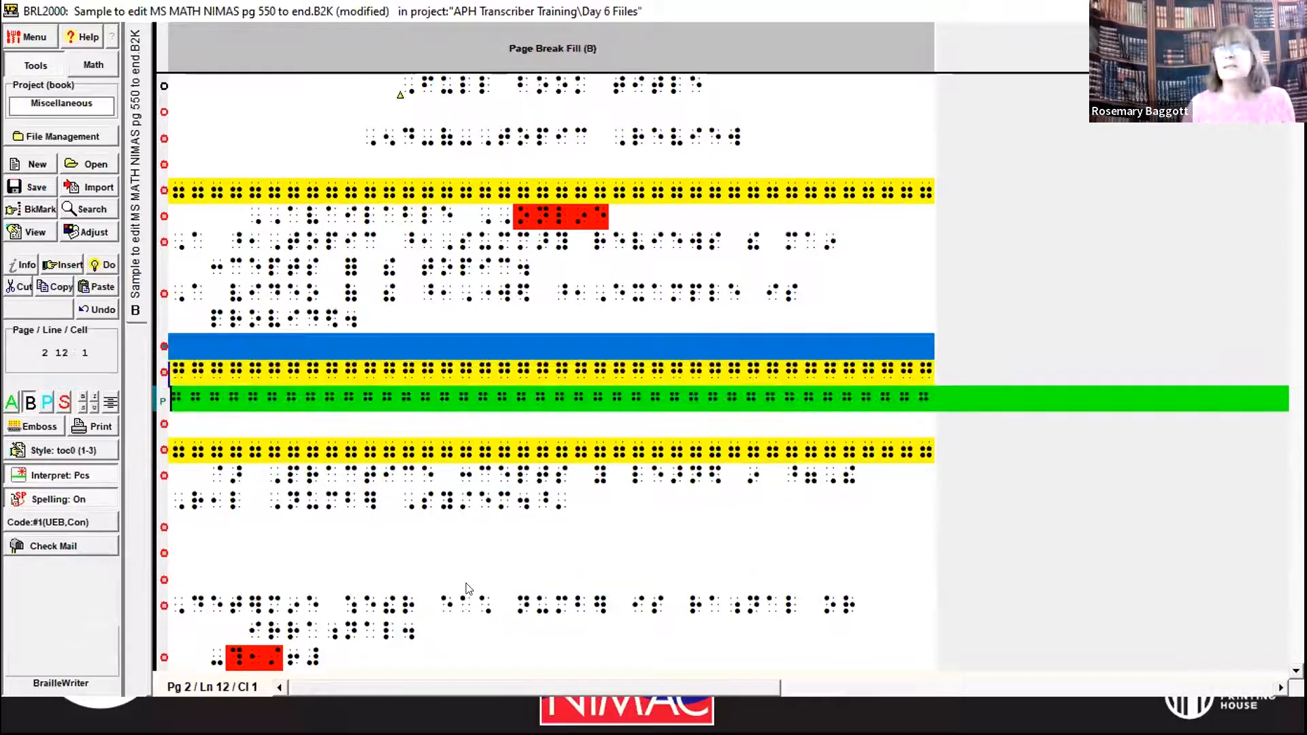
key(Delete)
key(Up)
key(Down)
key(Return)
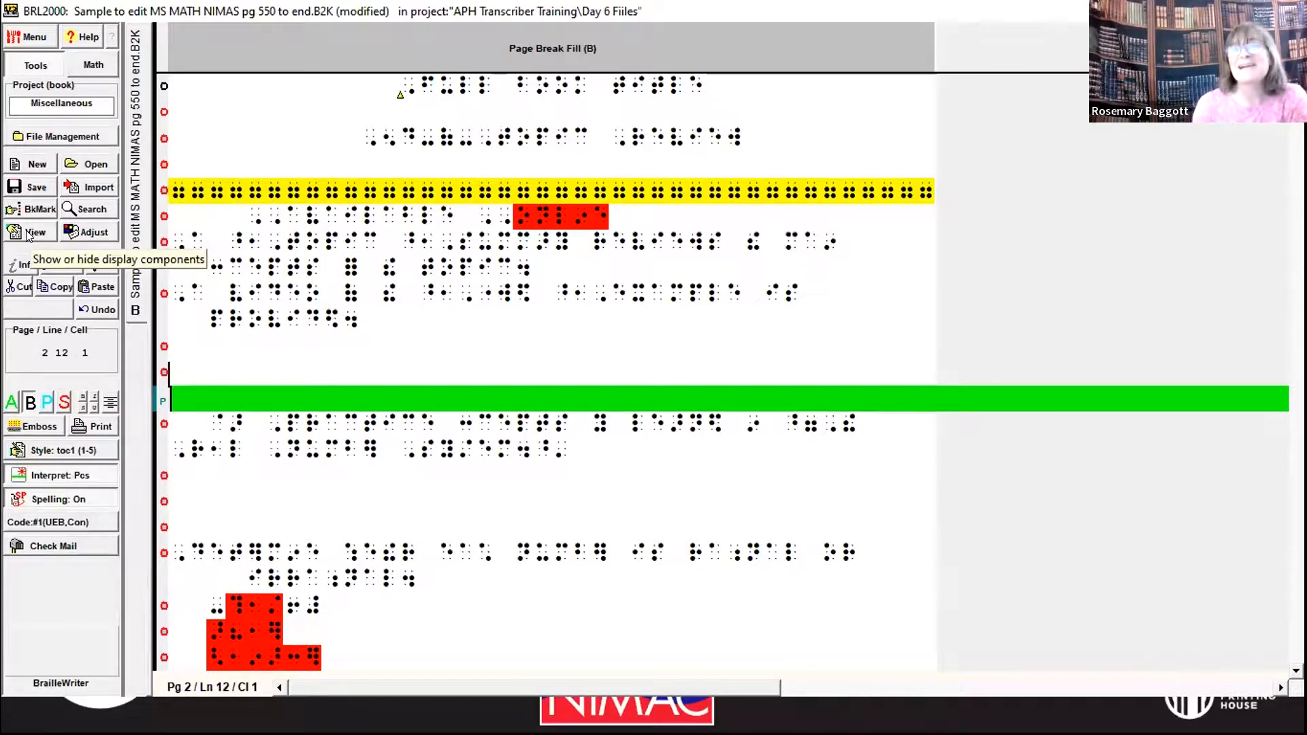
Define a new SpeedBraille key on the letter x with the description "bottom boxing line" and start recording its action
click(28, 233)
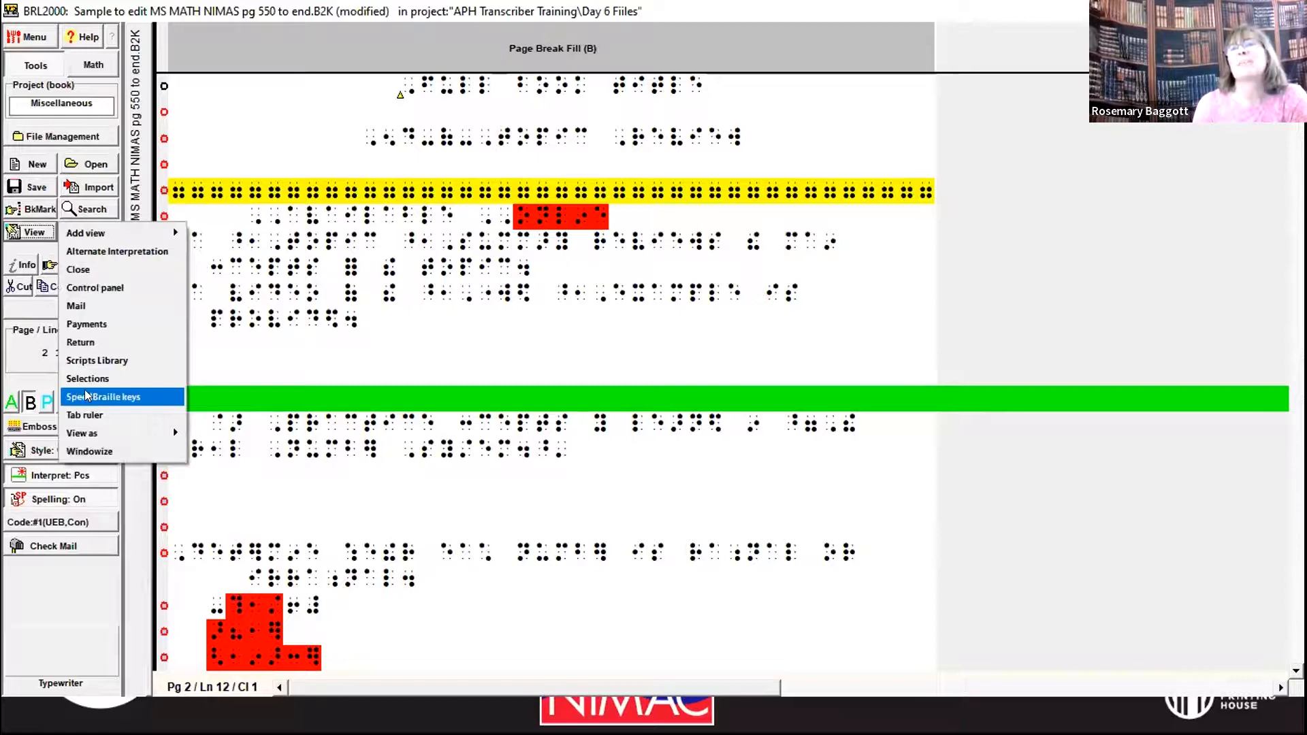
click(85, 396)
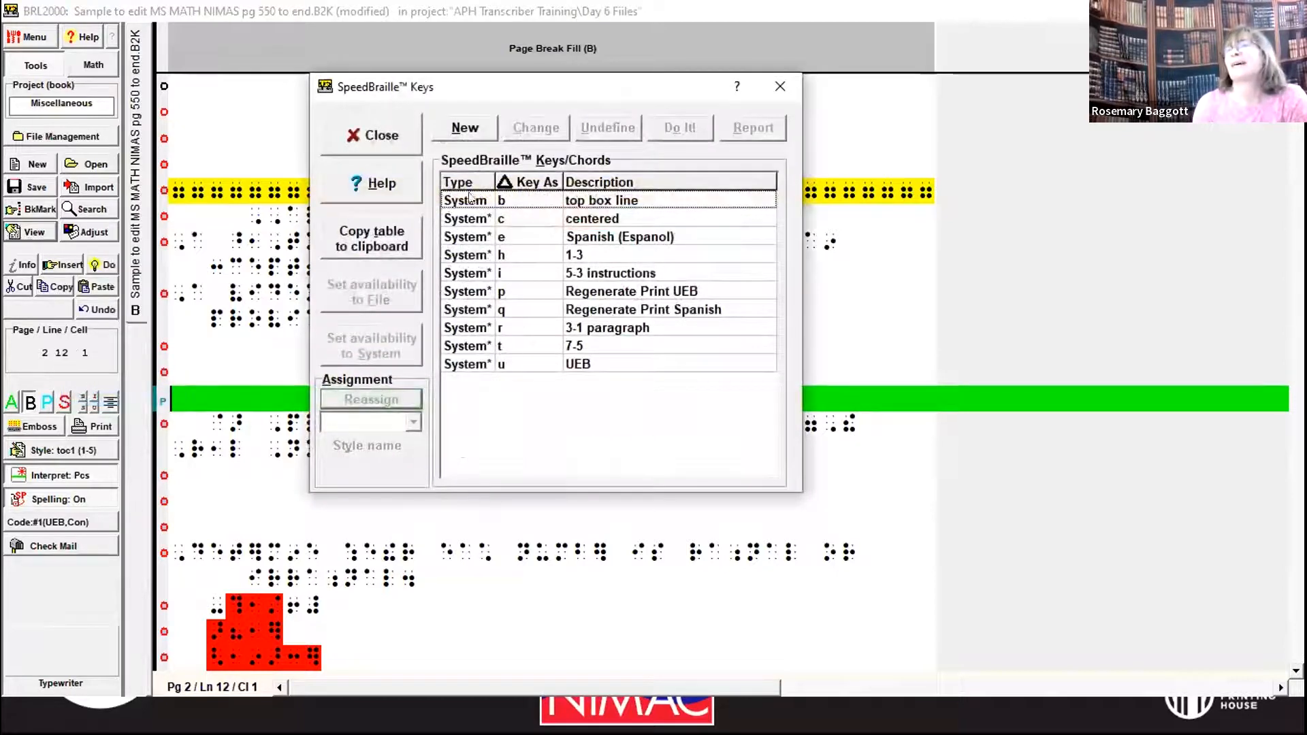
click(456, 124)
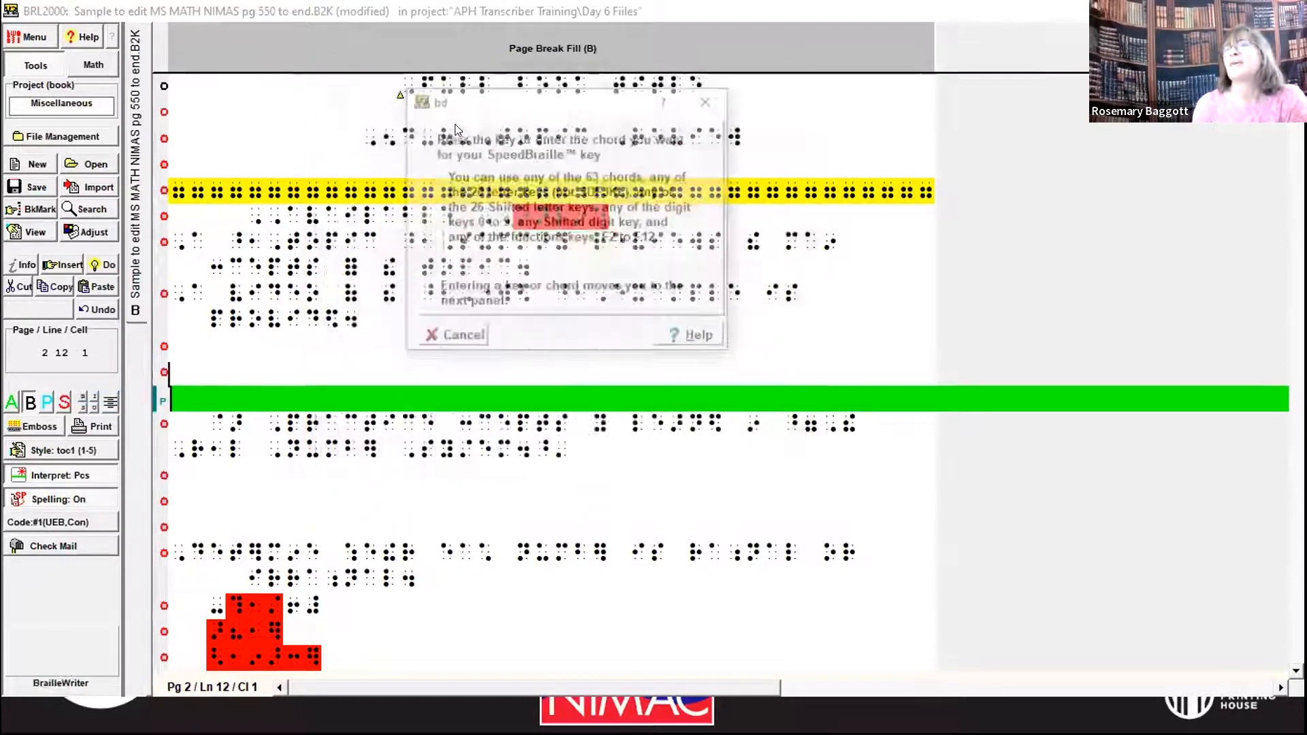
key(x)
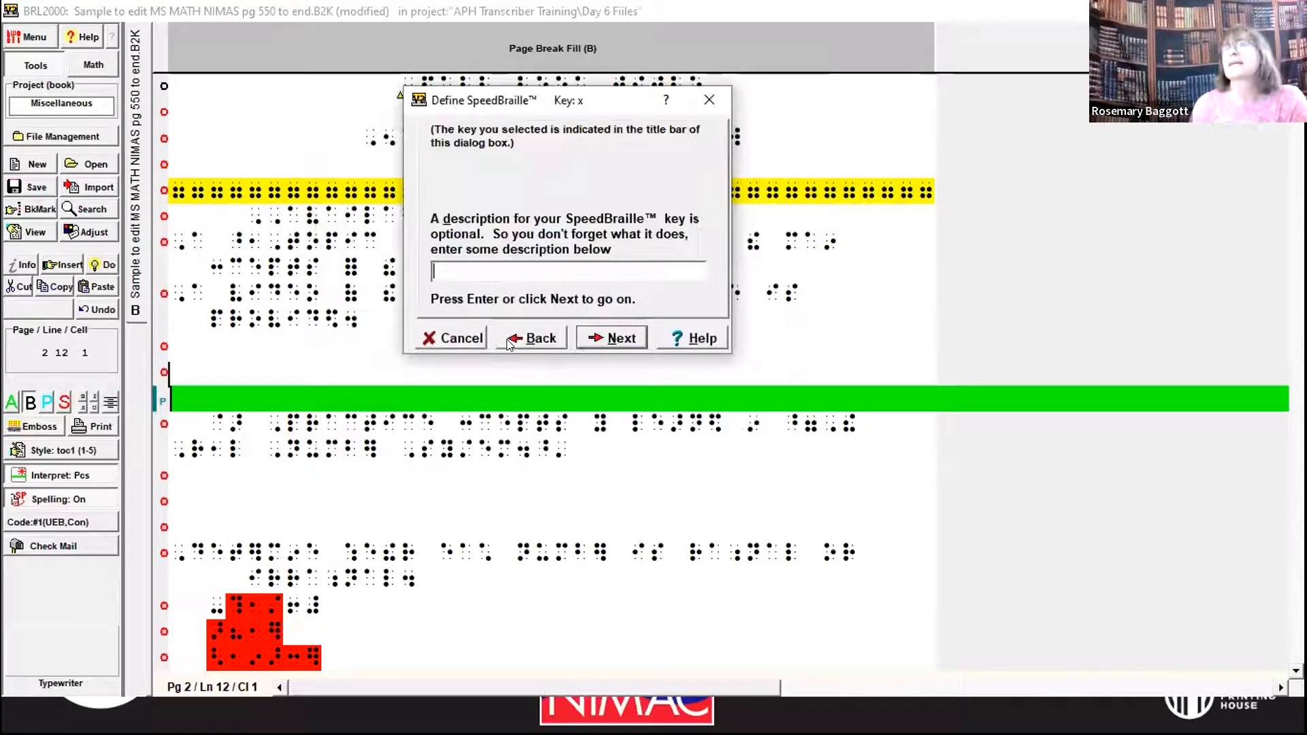
text(bottom boxing line)
click(606, 340)
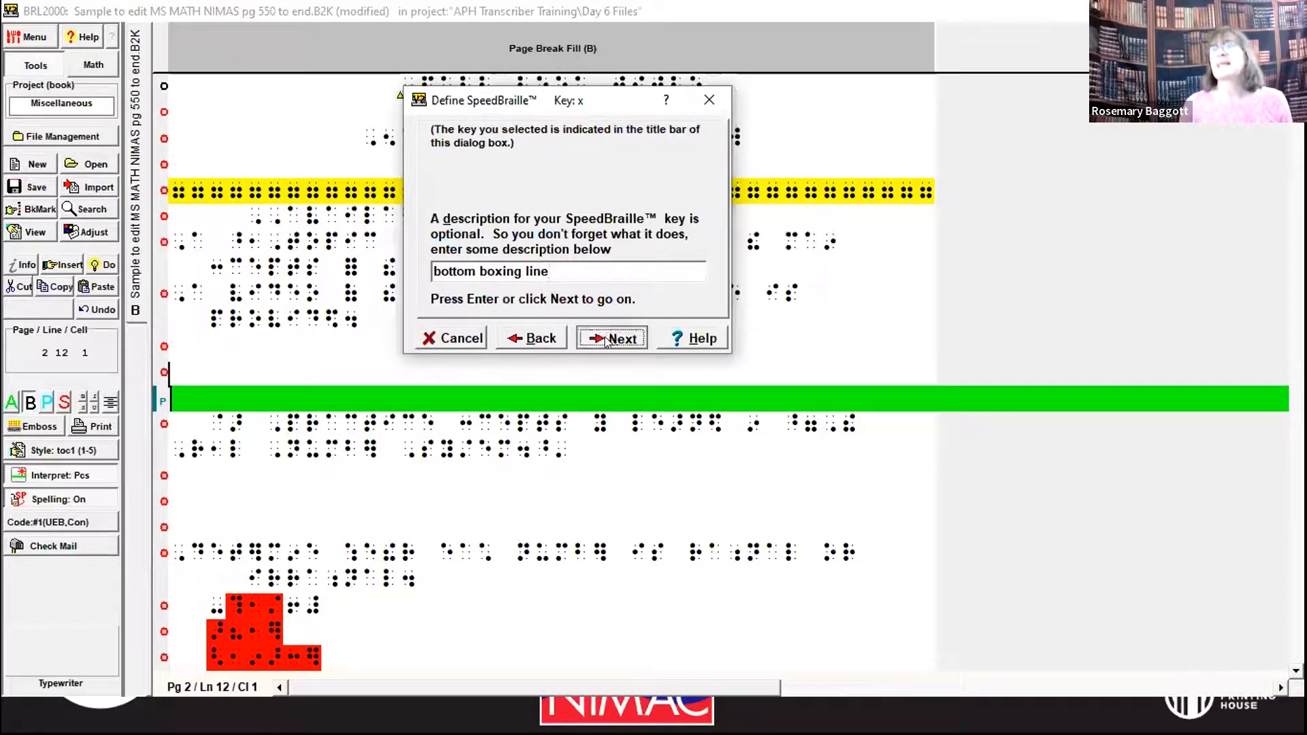
click(607, 338)
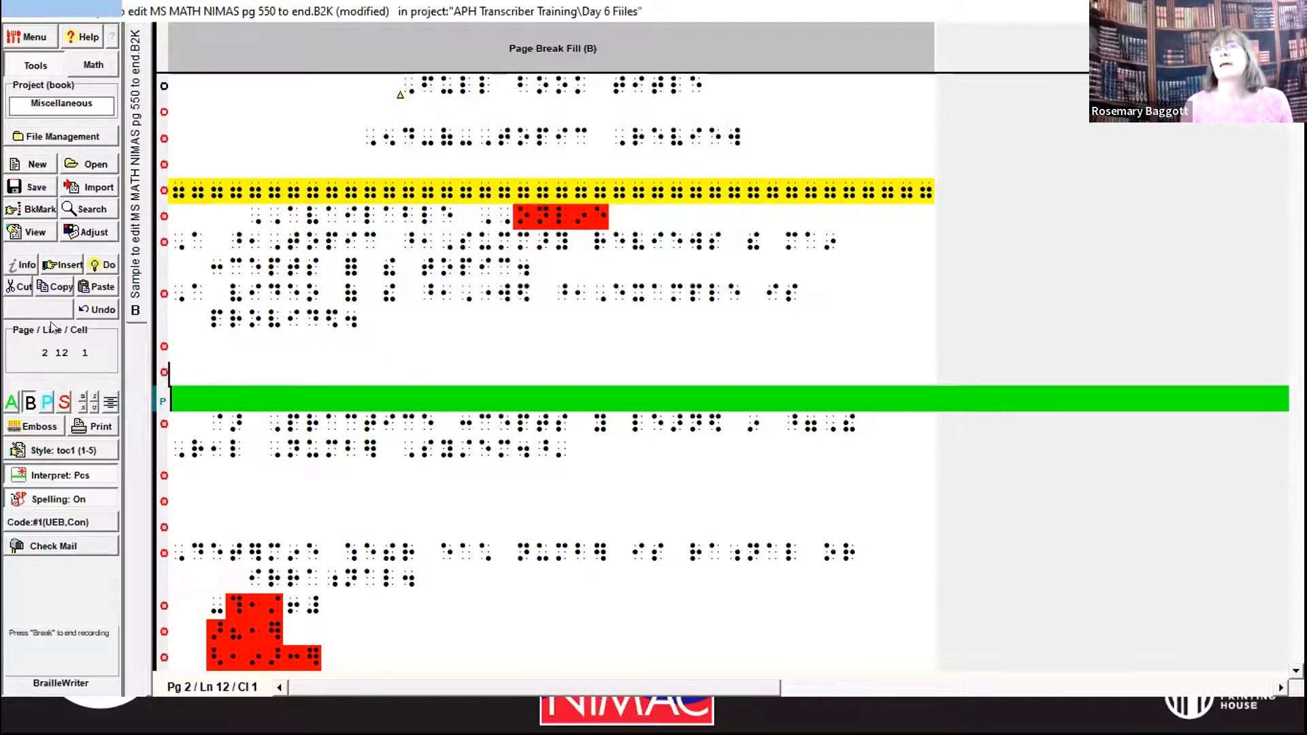
Record inserting a bottom boxing line below the "provided." line as the key's action, and finish storing the key definition
click(57, 266)
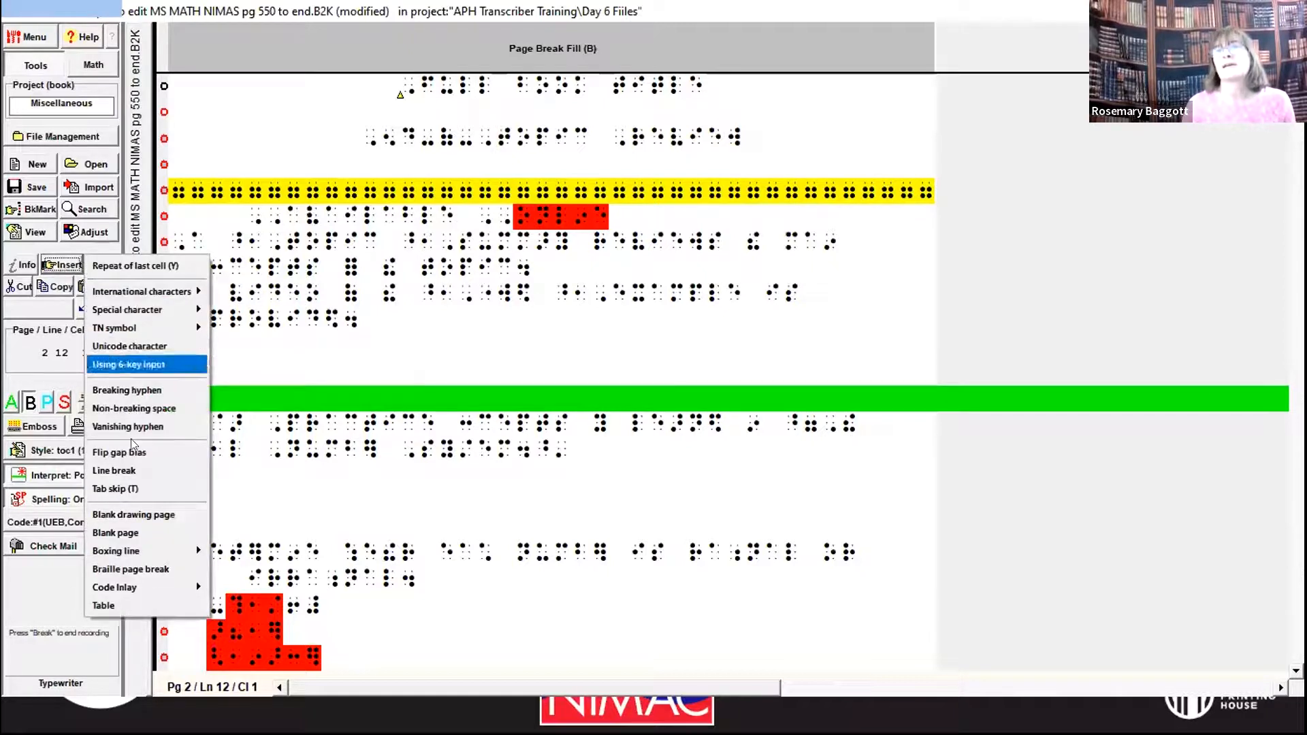
mouse_move(148, 544)
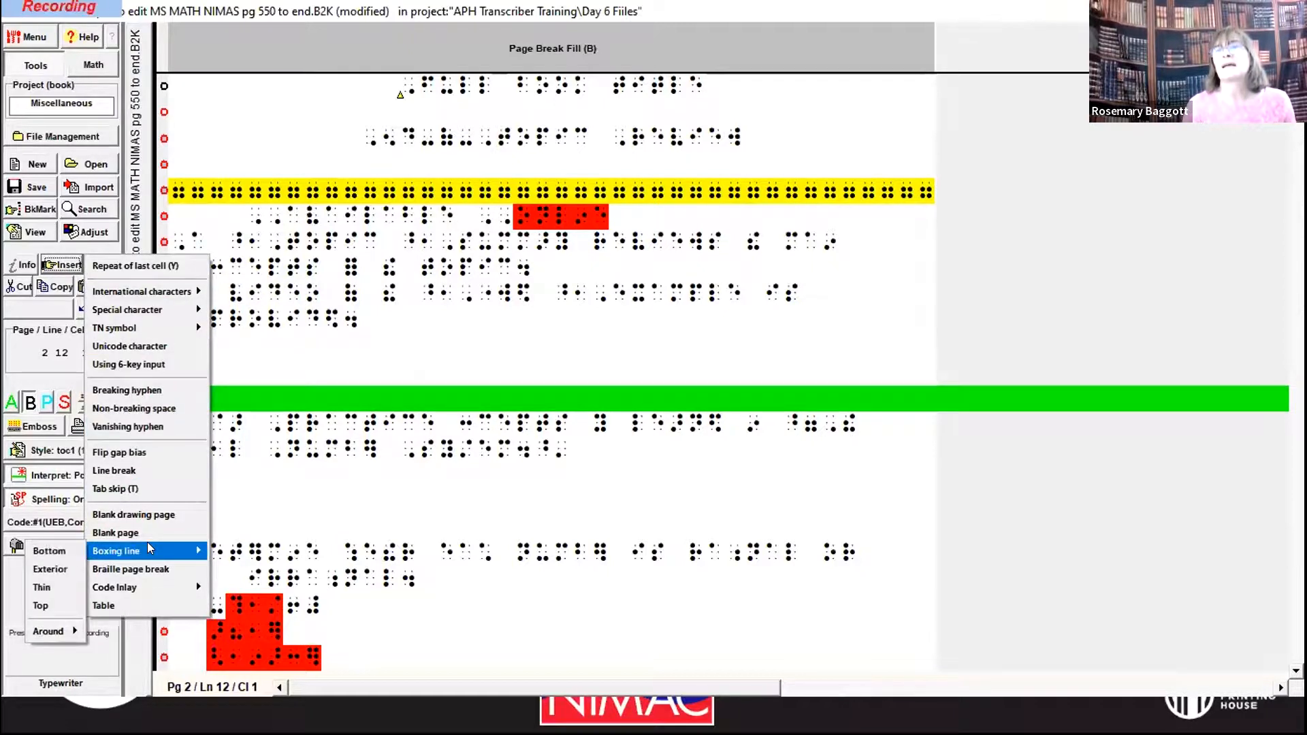
click(35, 552)
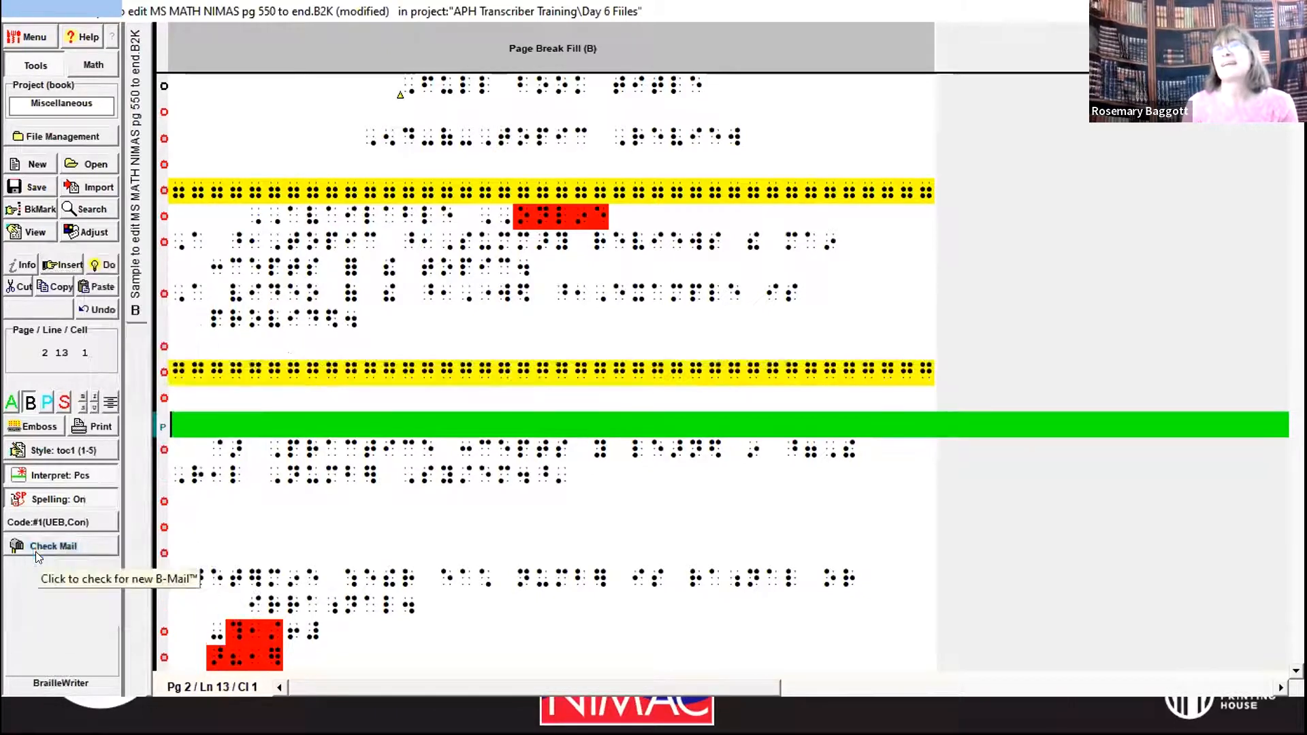
click(55, 9)
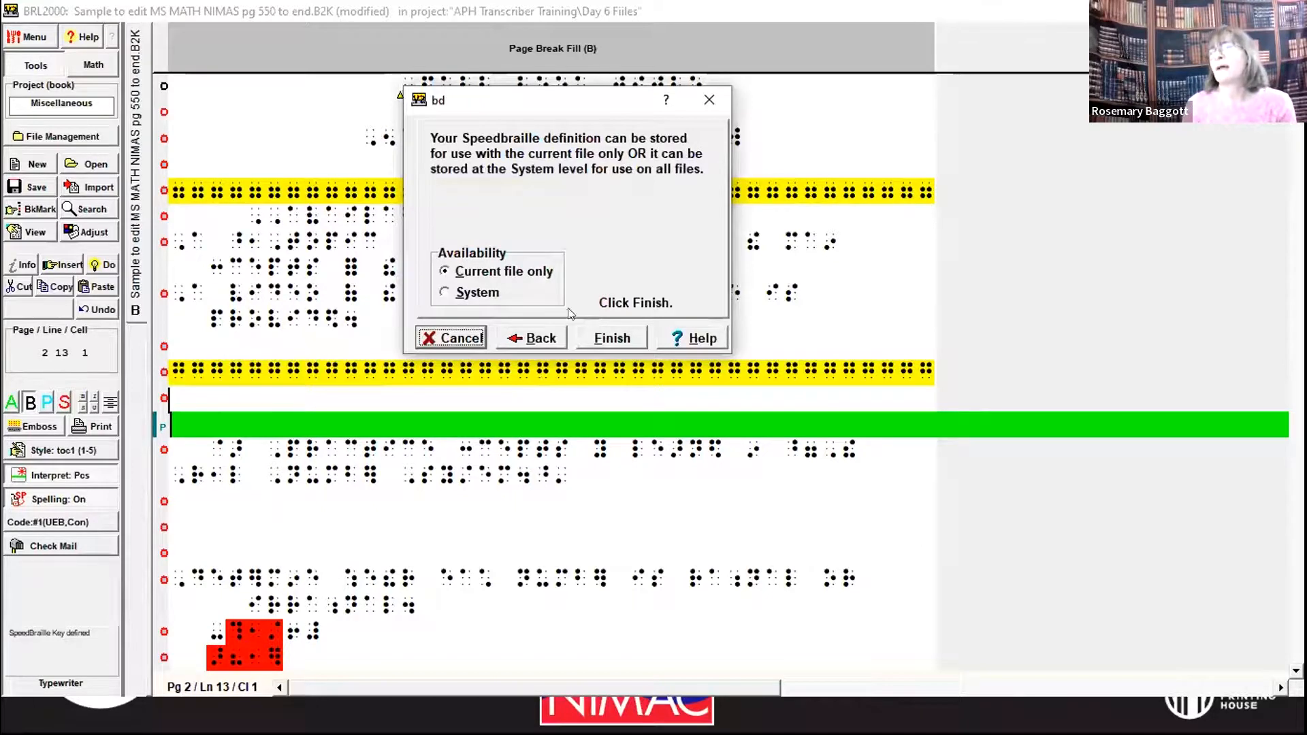
click(608, 338)
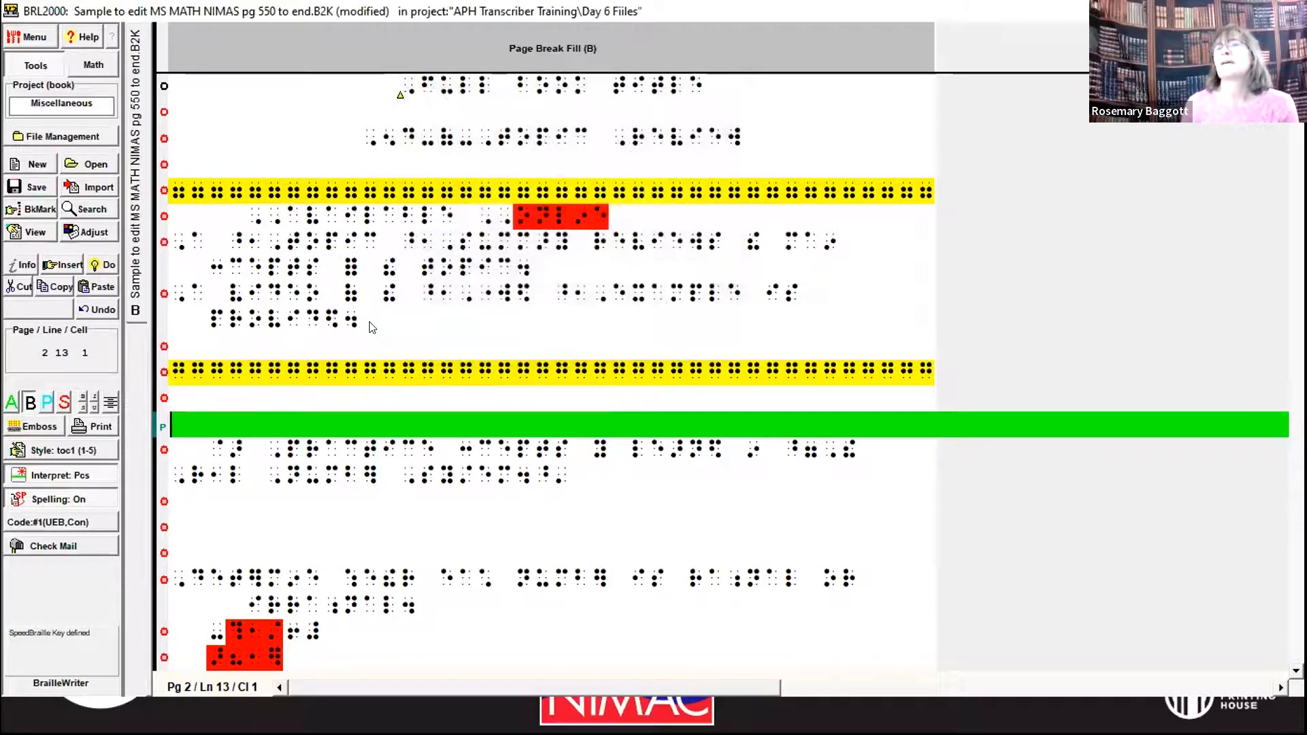
Insert another bottom boxing line below the recorded one using the SpeedBraille key, and remove a blank line directly under "provided."
key(Return)
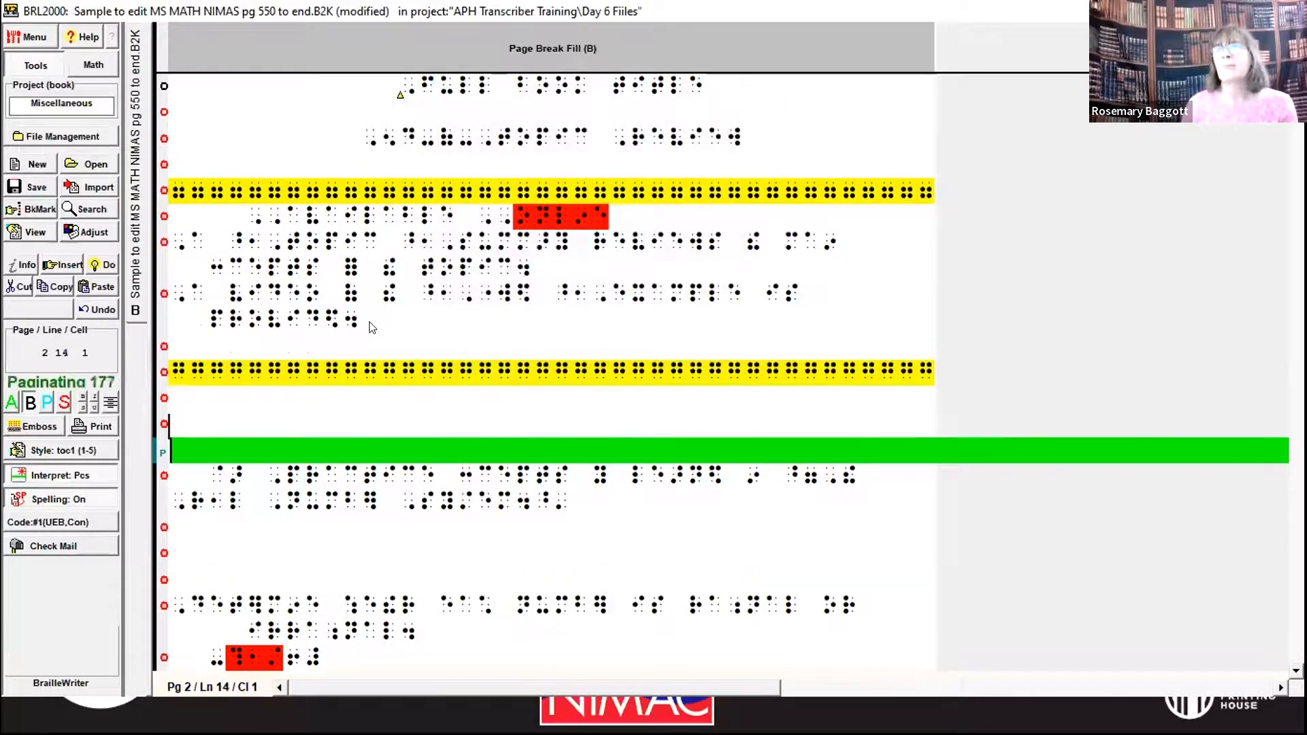
key(ctrl+b)
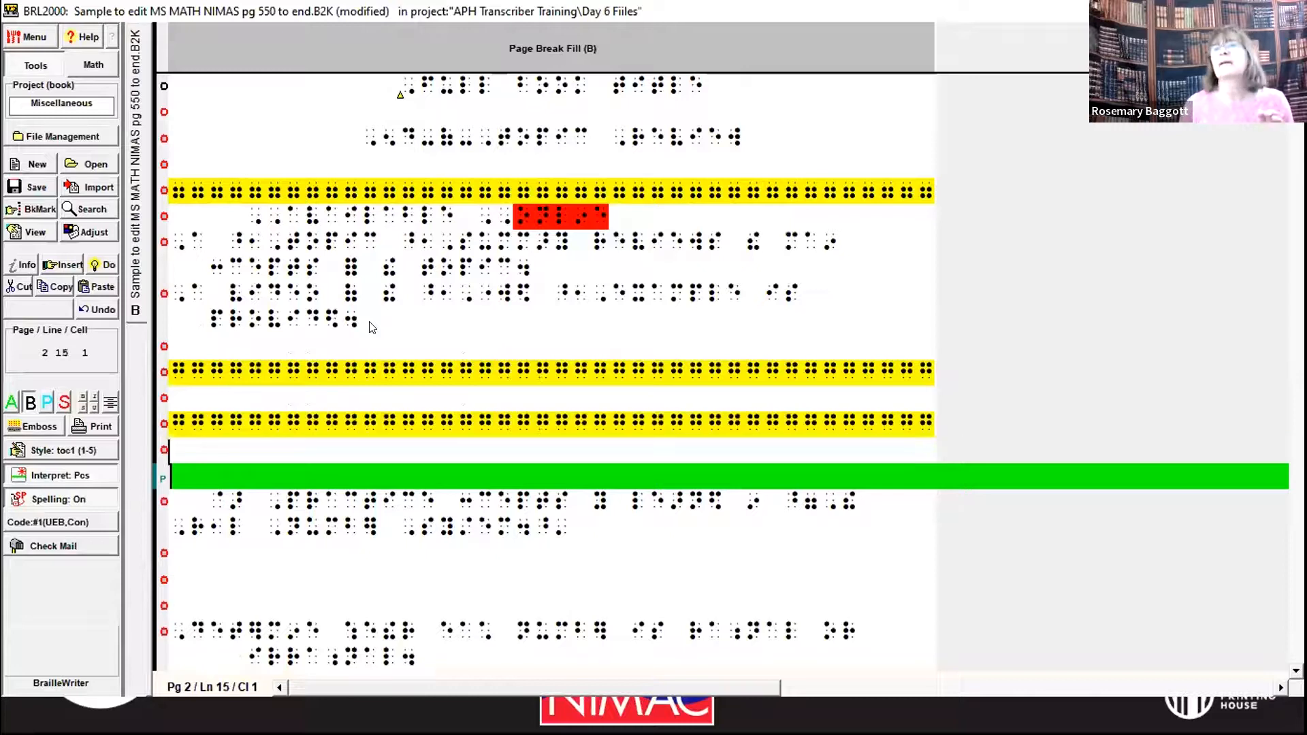
key(Up)
key(Up)
key(Up)
key(Up)
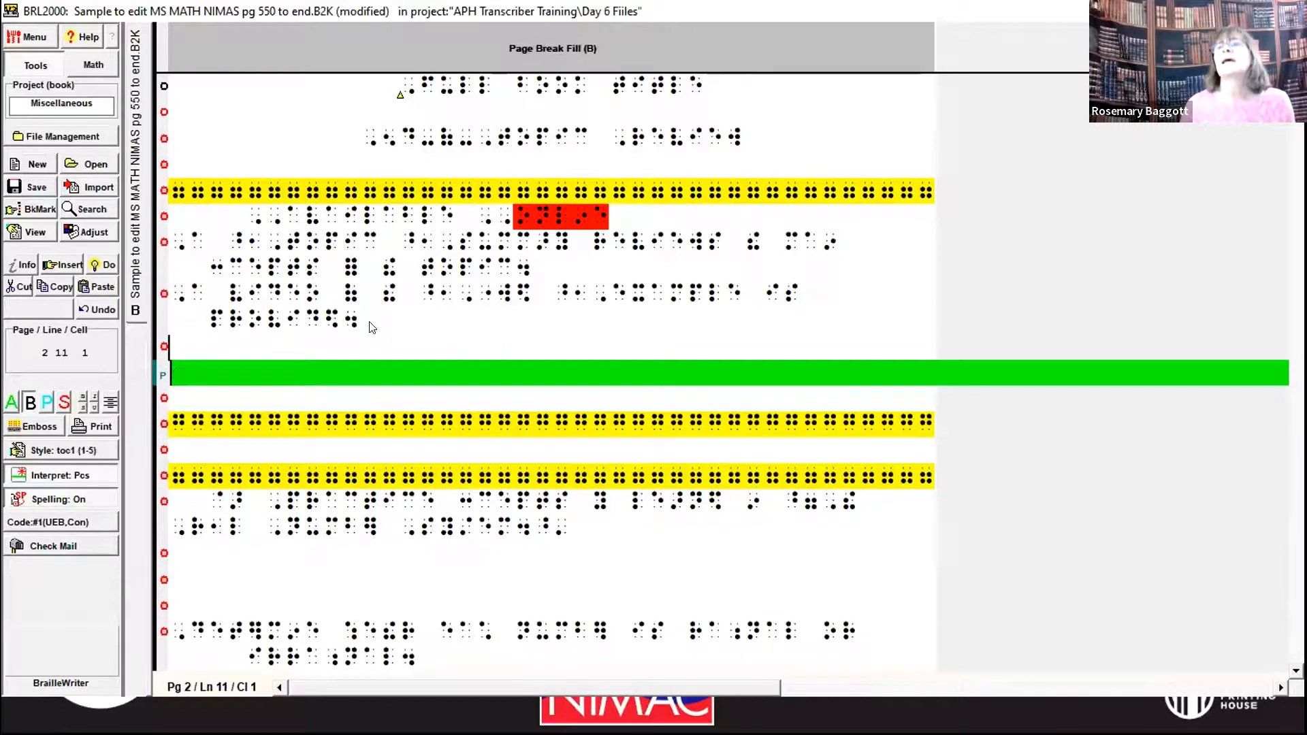
key(BackSpace)
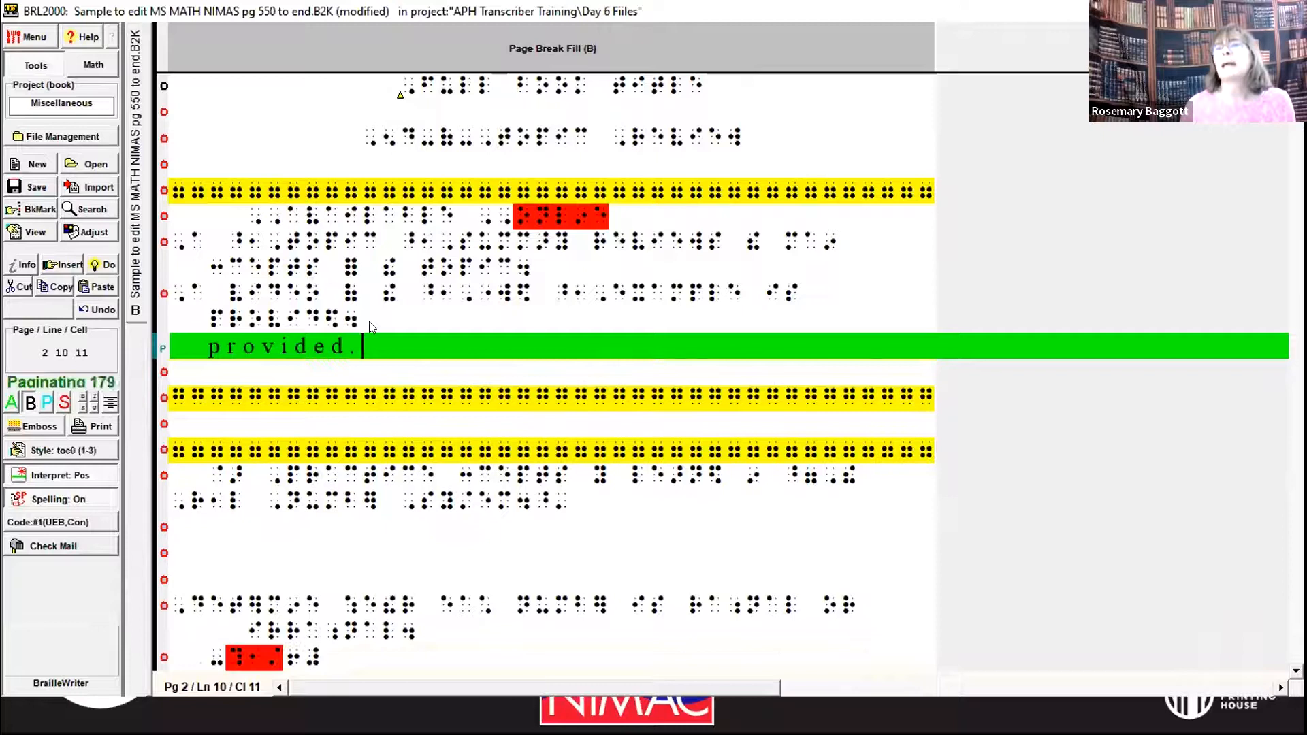
Insert a next print page indicator directly below the first bottom boxing line and remove one surplus blank line beneath it
key(Down)
key(Down)
key(Down)
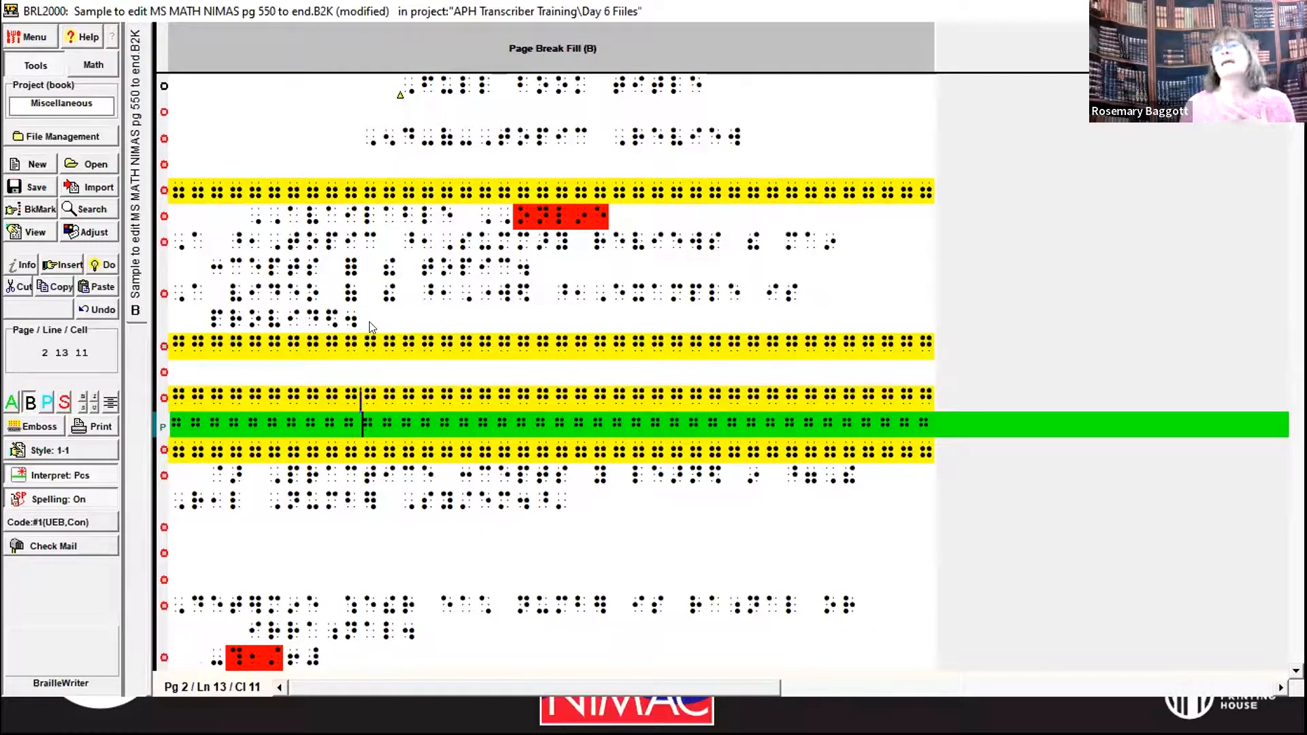
key(Up)
key(Up)
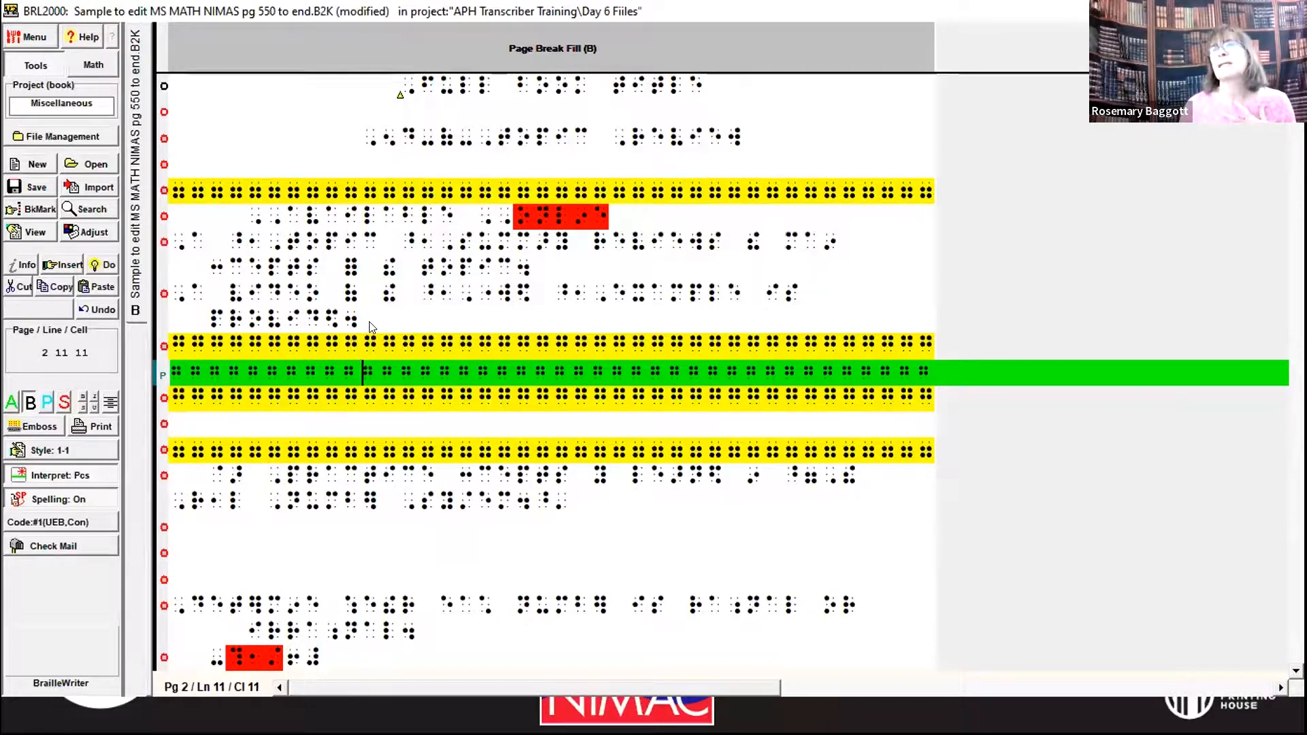
key(End)
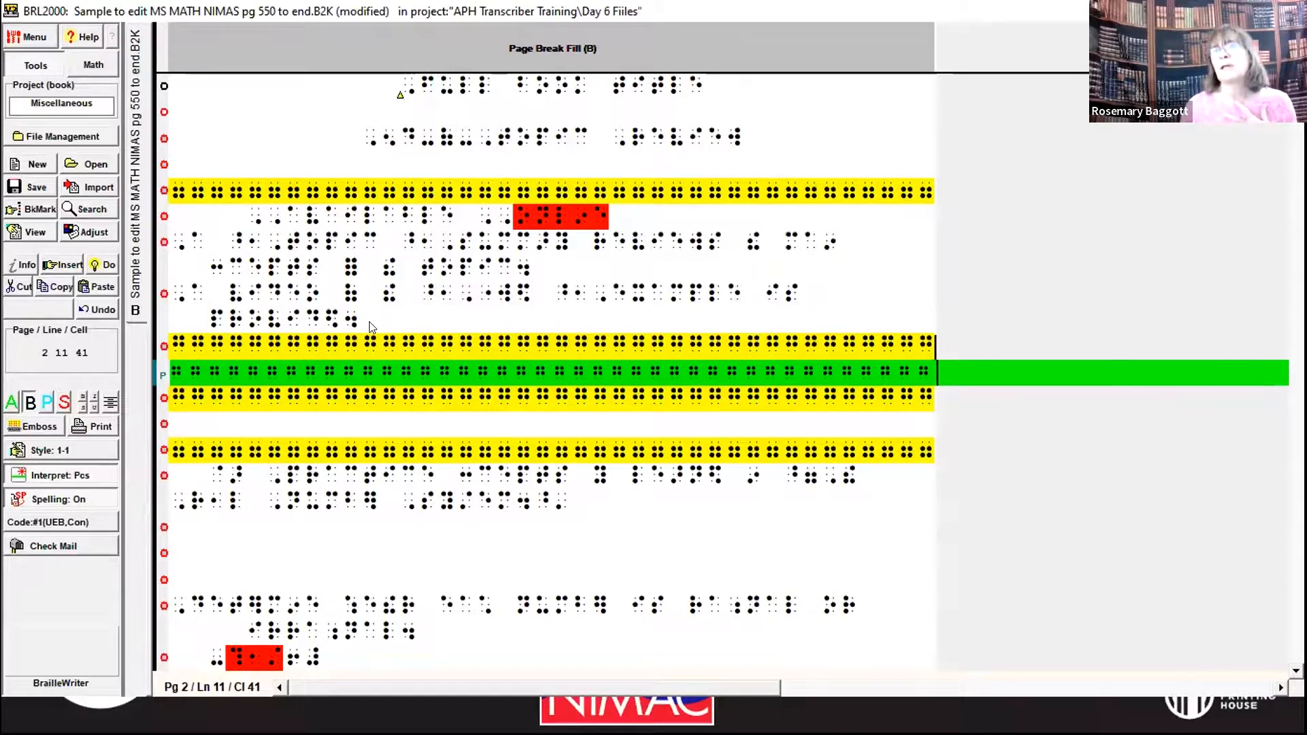
key(Return)
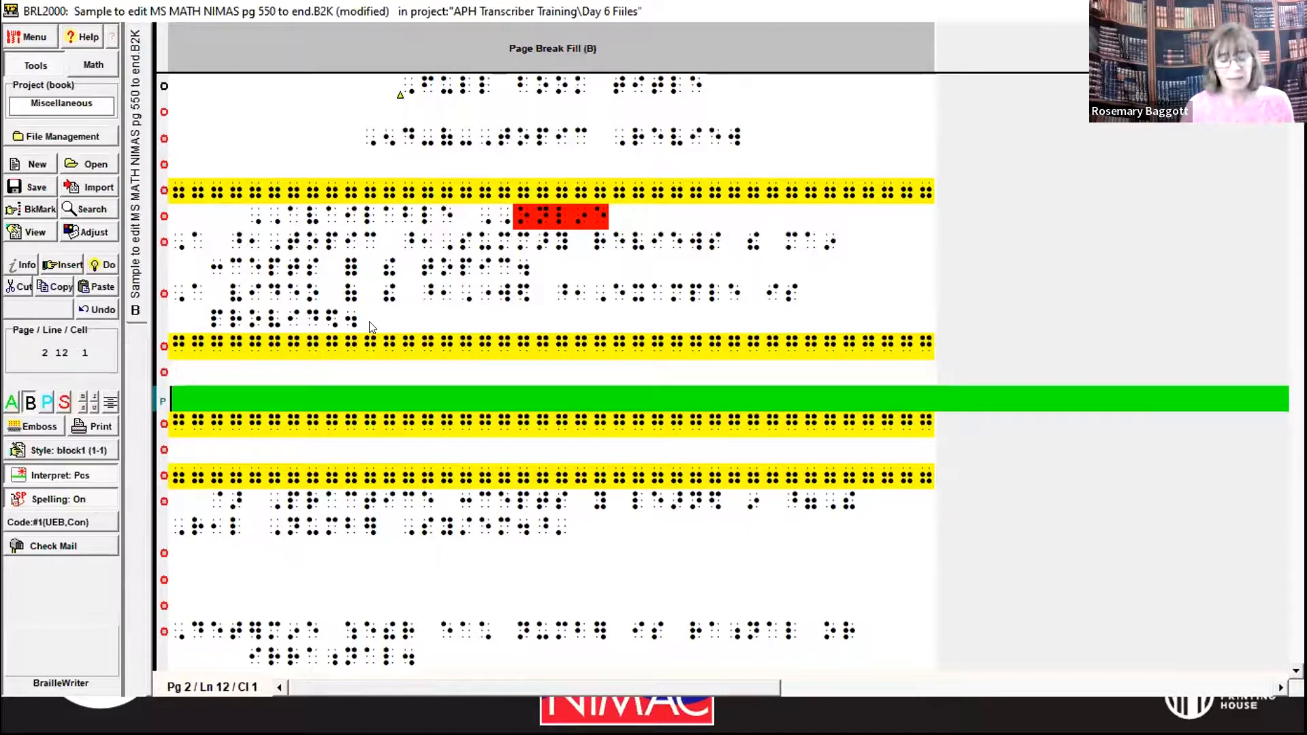
key(alt+d)
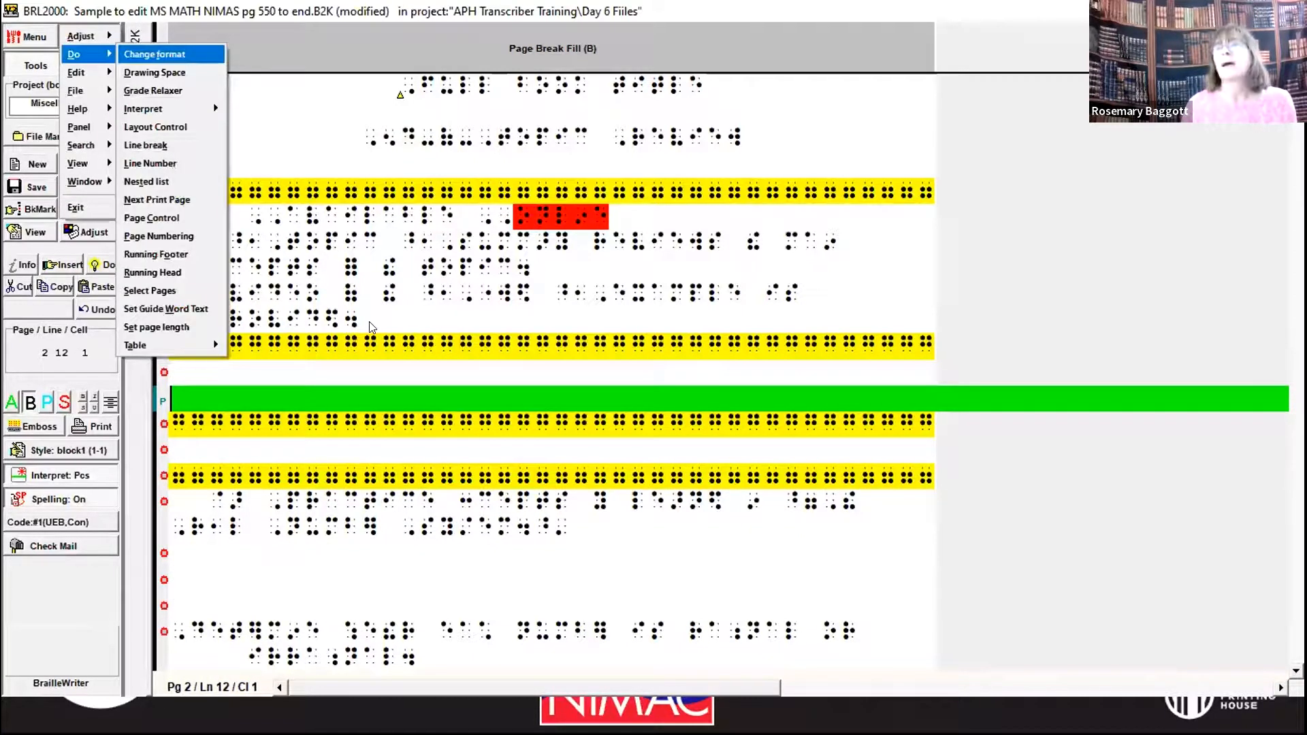
key(Return)
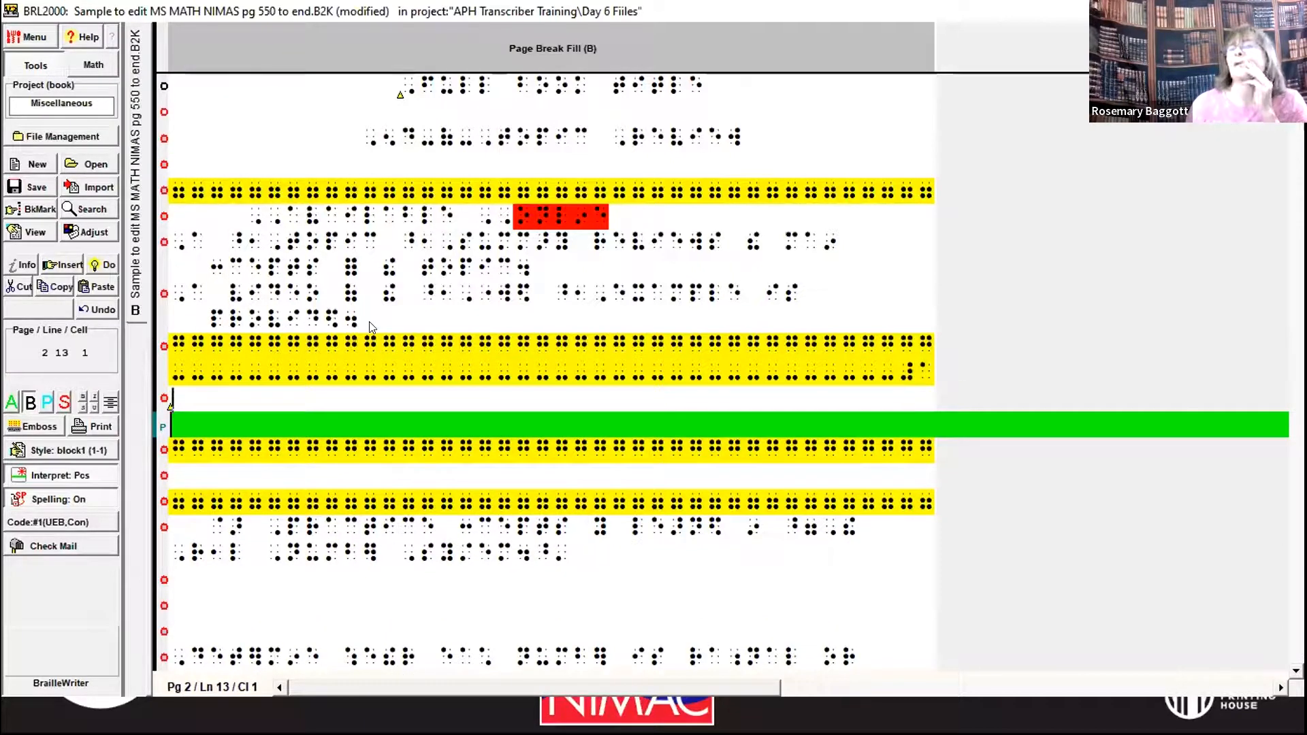
key(BackSpace)
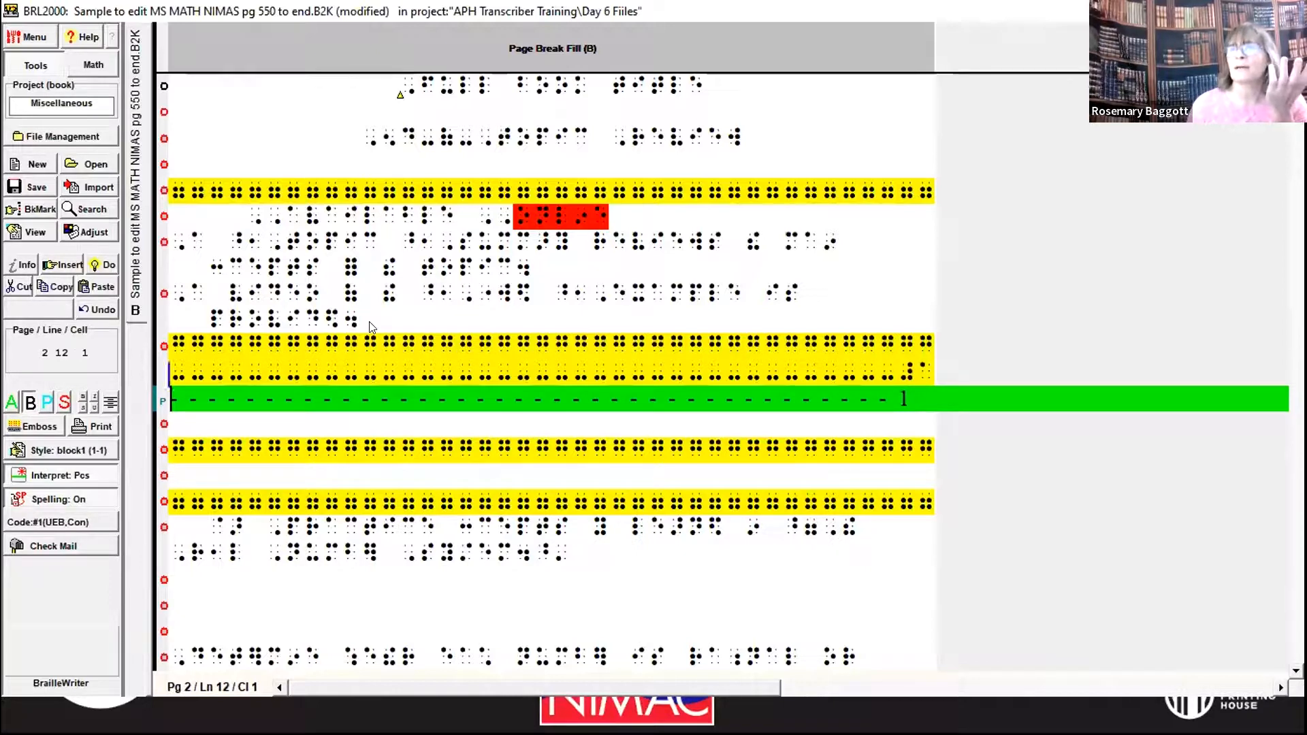
Insert blank lines between the last leftover boxing line and the "> Practice concepts you learned" paragraph
key(Down)
key(Down)
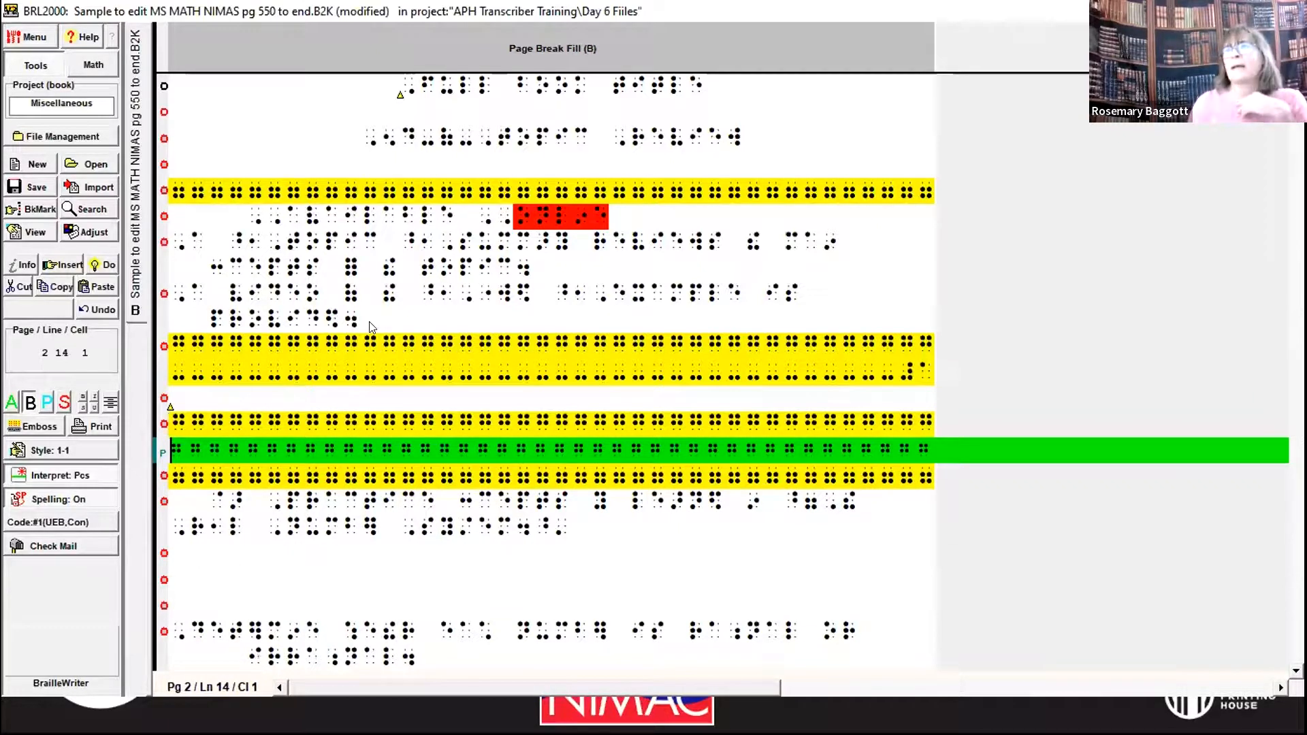
key(Down)
key(Up)
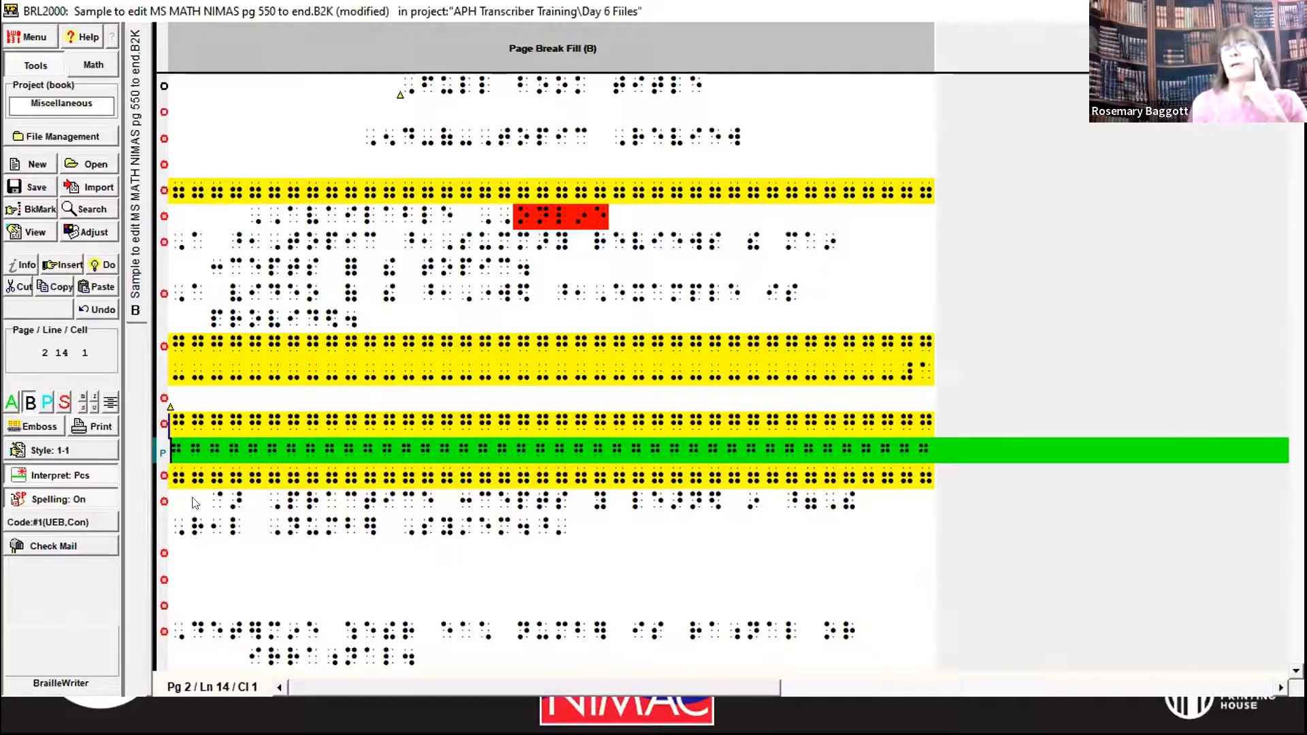
key(Down)
key(Down)
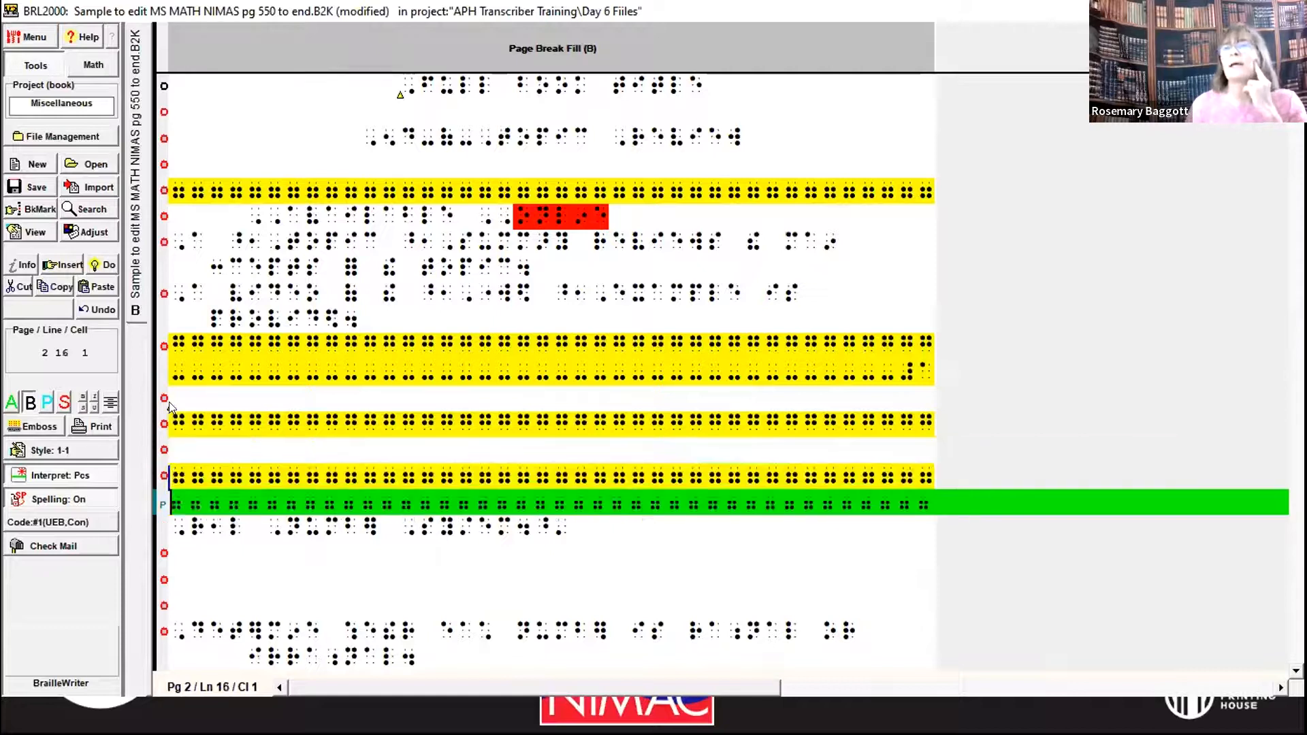
key(Down)
key(Right)
key(Right)
key(Right)
key(Right)
key(Left)
key(Left)
key(Return)
key(Return)
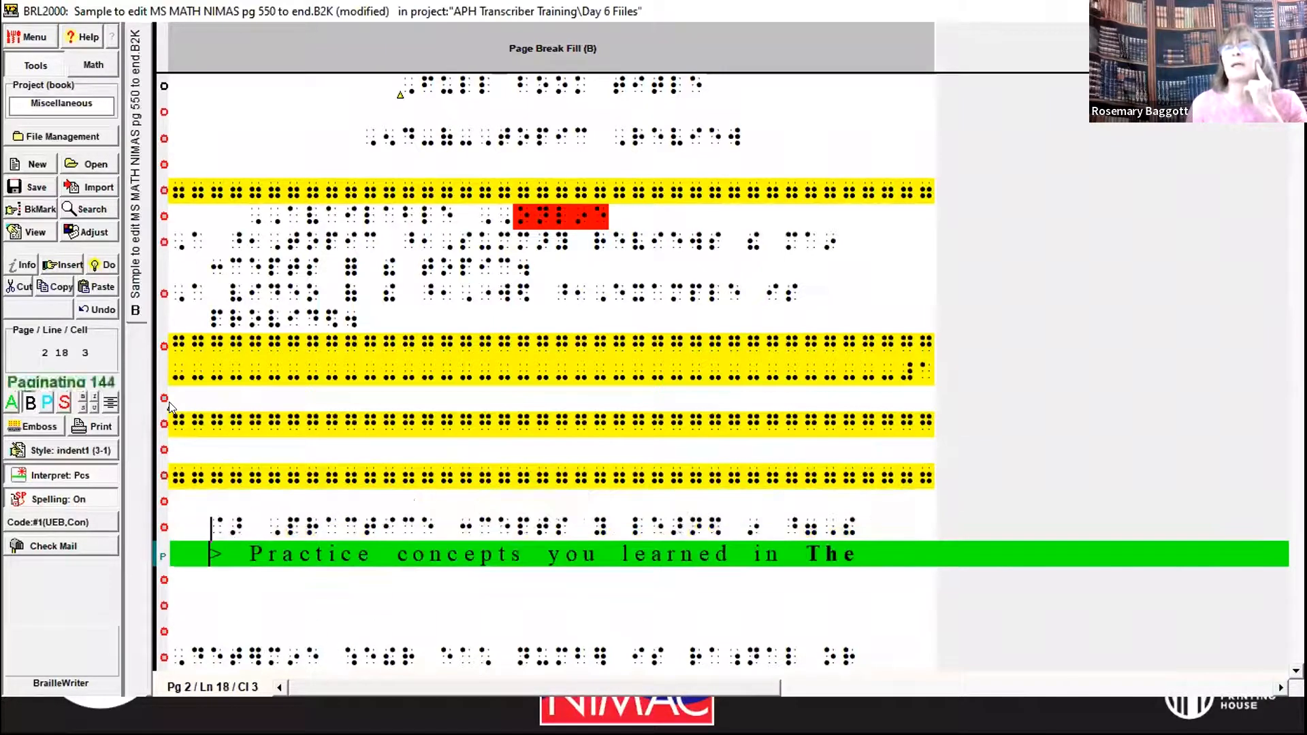
Delete the two leftover boxing lines and surrounding blank lines, leaving one blank line above the "> Practice concepts you learned" paragraph
key(Up)
key(Up)
key(Up)
key(Up)
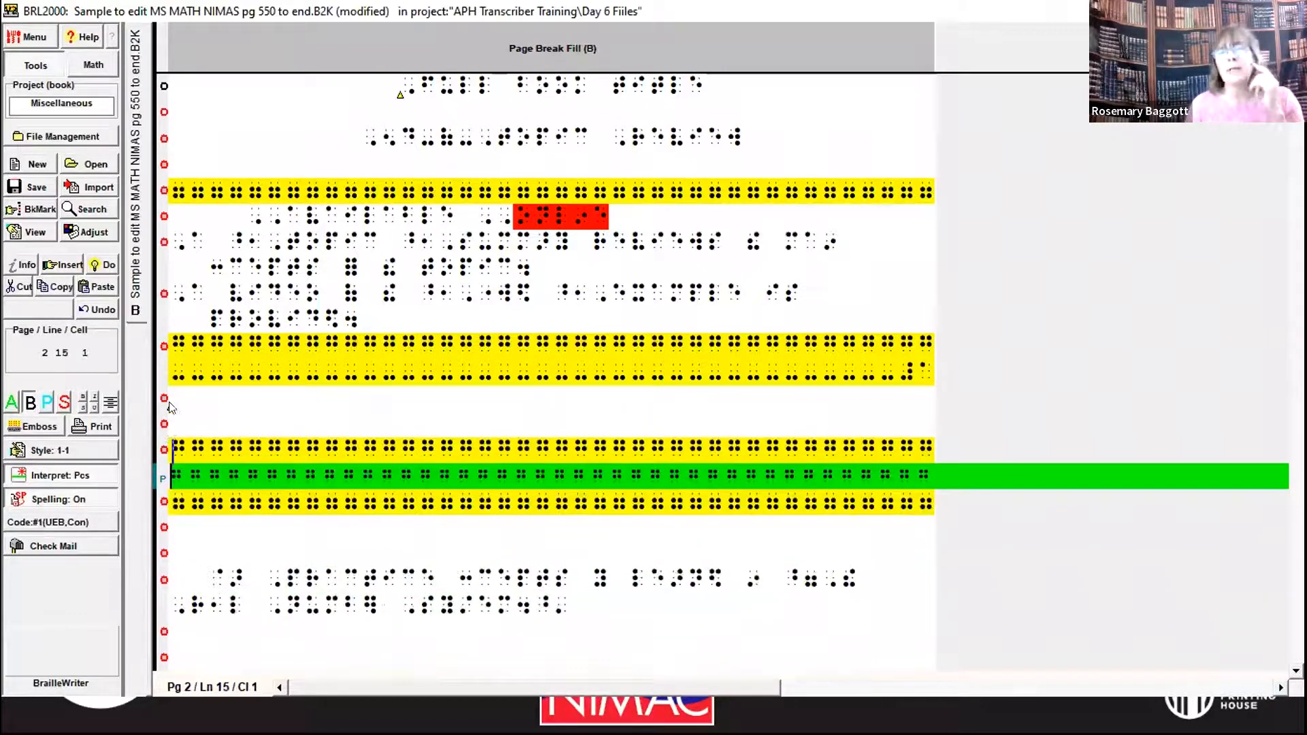
key(shift+Down)
key(shift+Down)
key(shift+Down)
key(shift+Down)
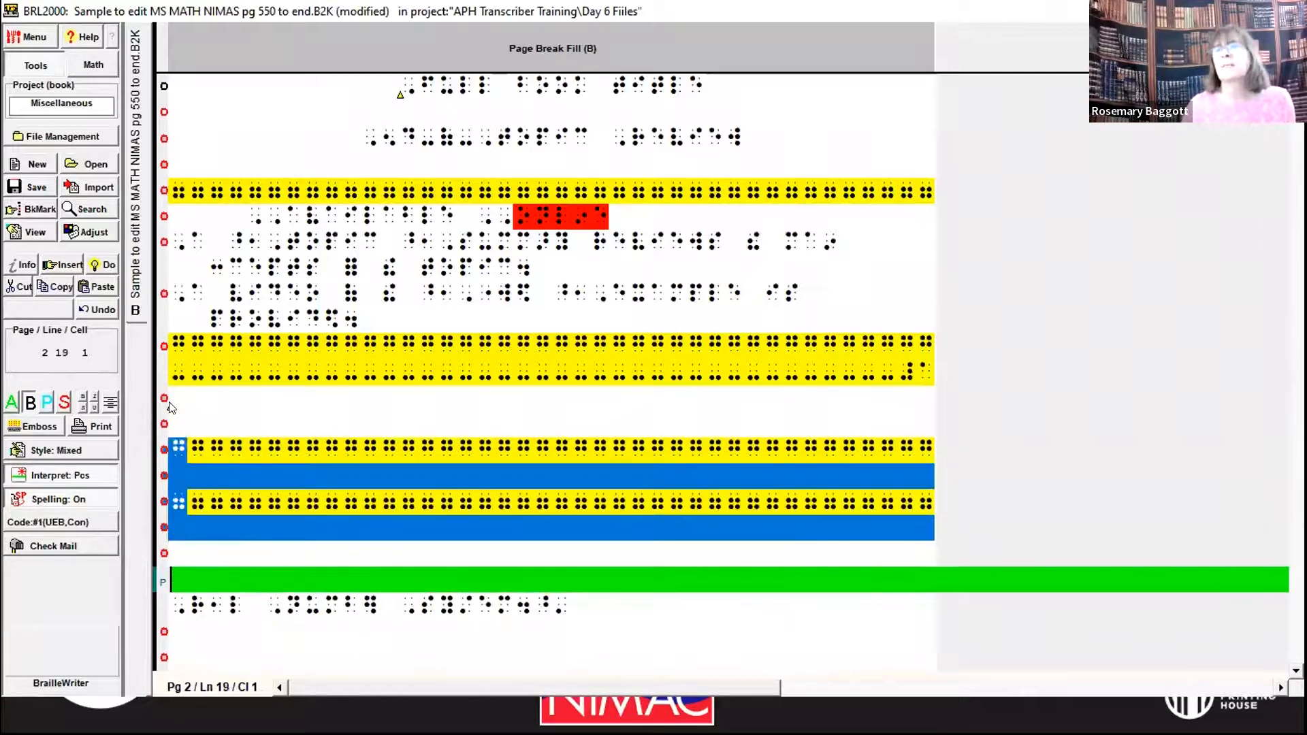
key(Delete)
key(Delete)
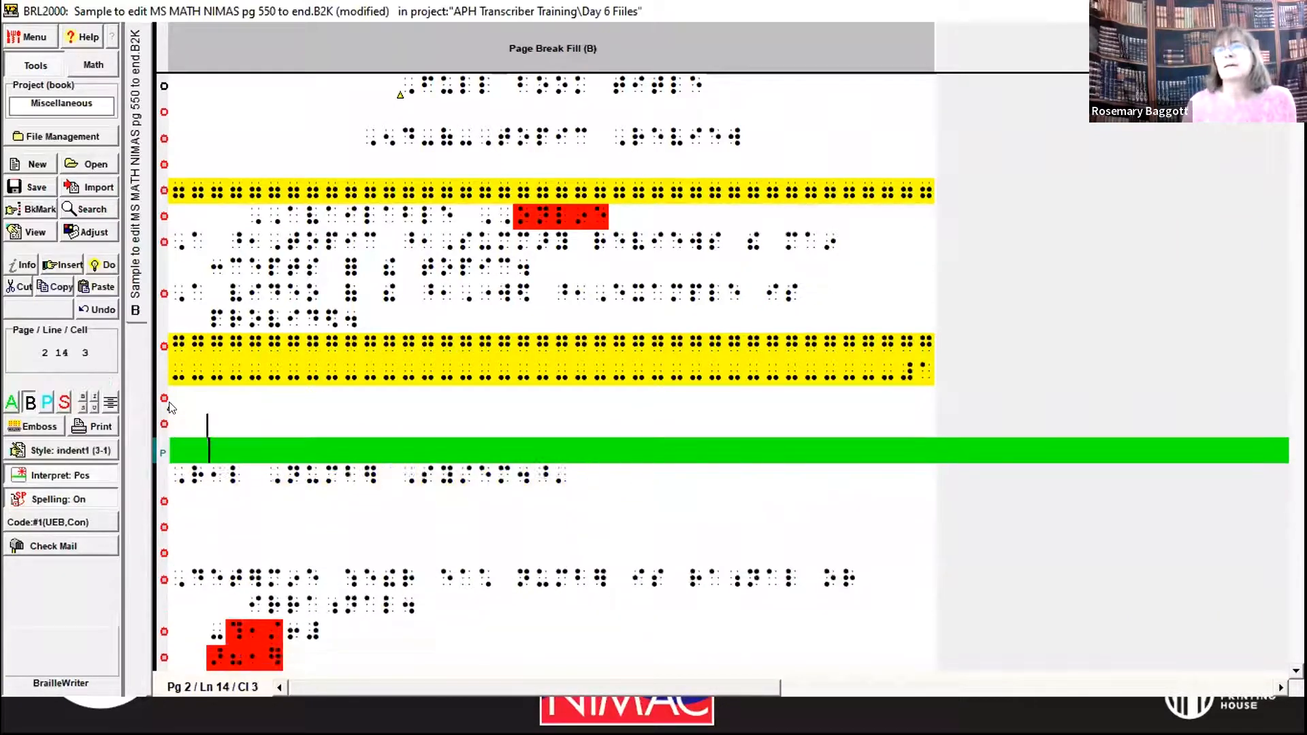
key(BackSpace)
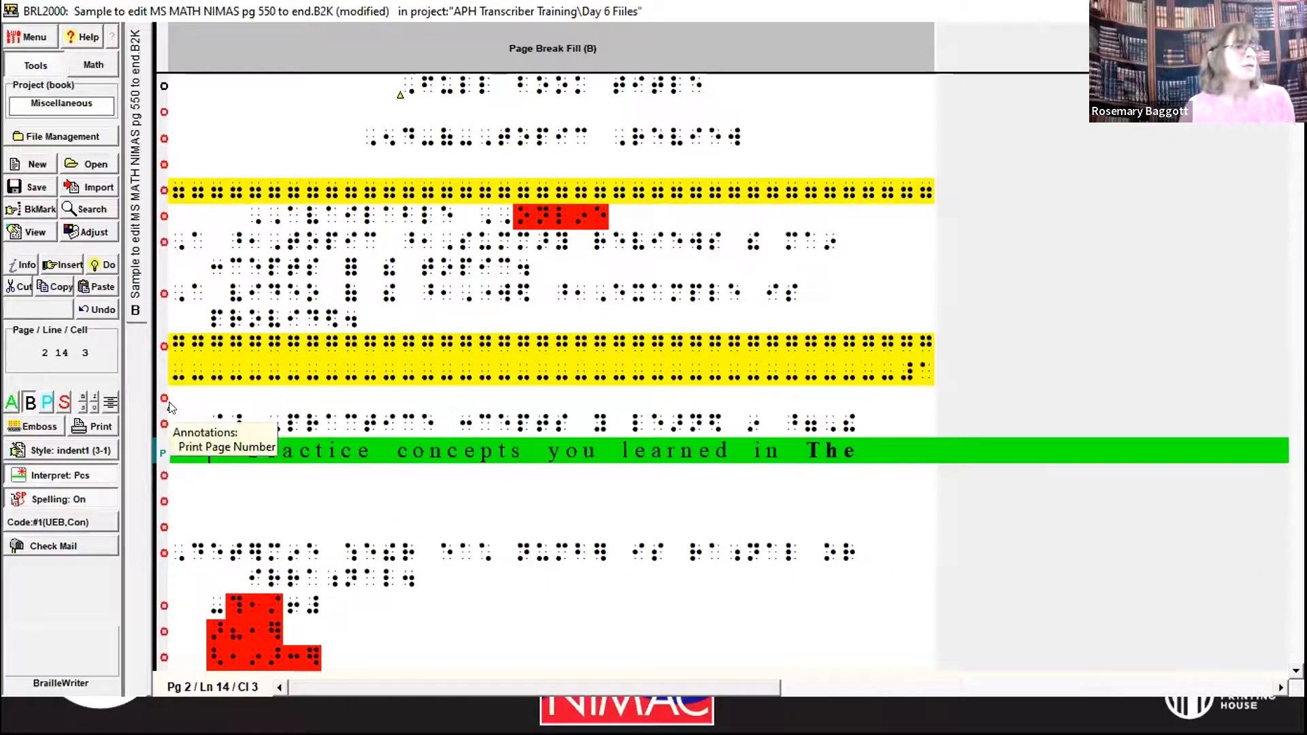
Number the two entries under "AVAILABLE ONLINE": 1. for the Topic Summary and 2. for the Worked Example video
key(Up)
key(Up)
key(Up)
key(Up)
key(Up)
key(Up)
key(Up)
key(Up)
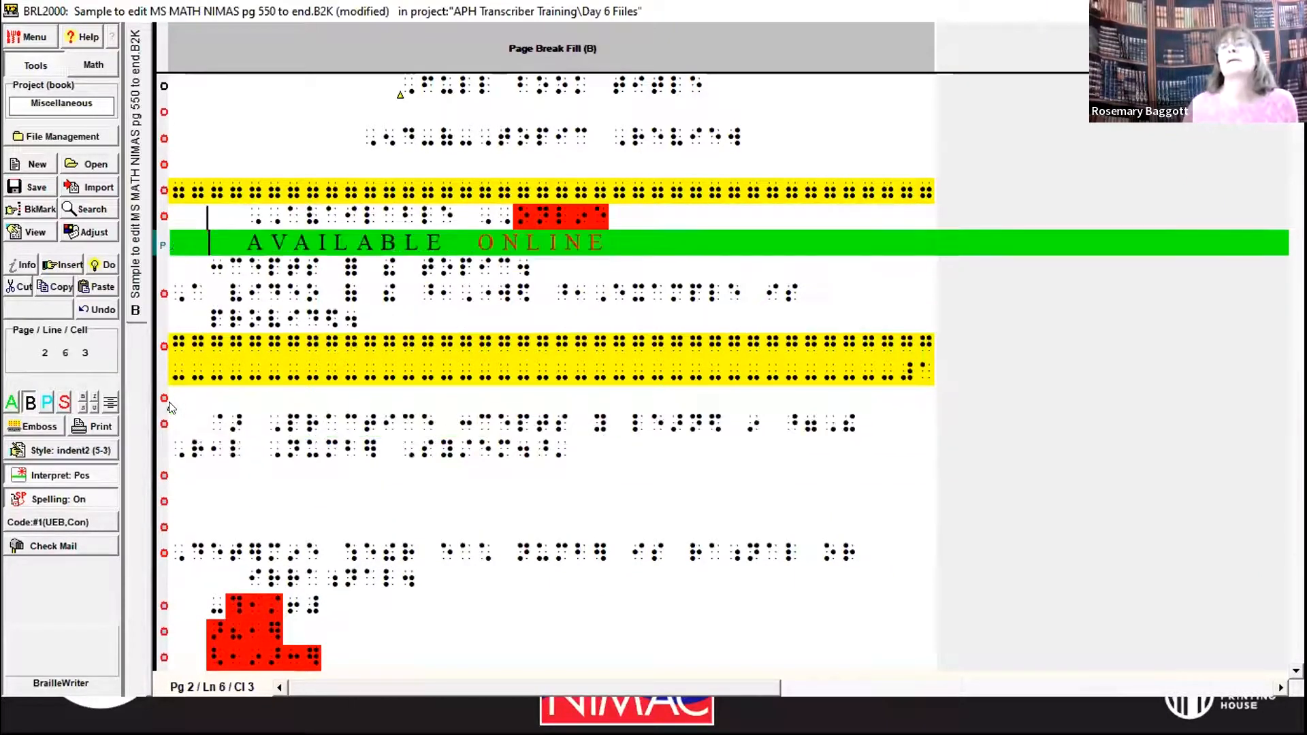
key(Down)
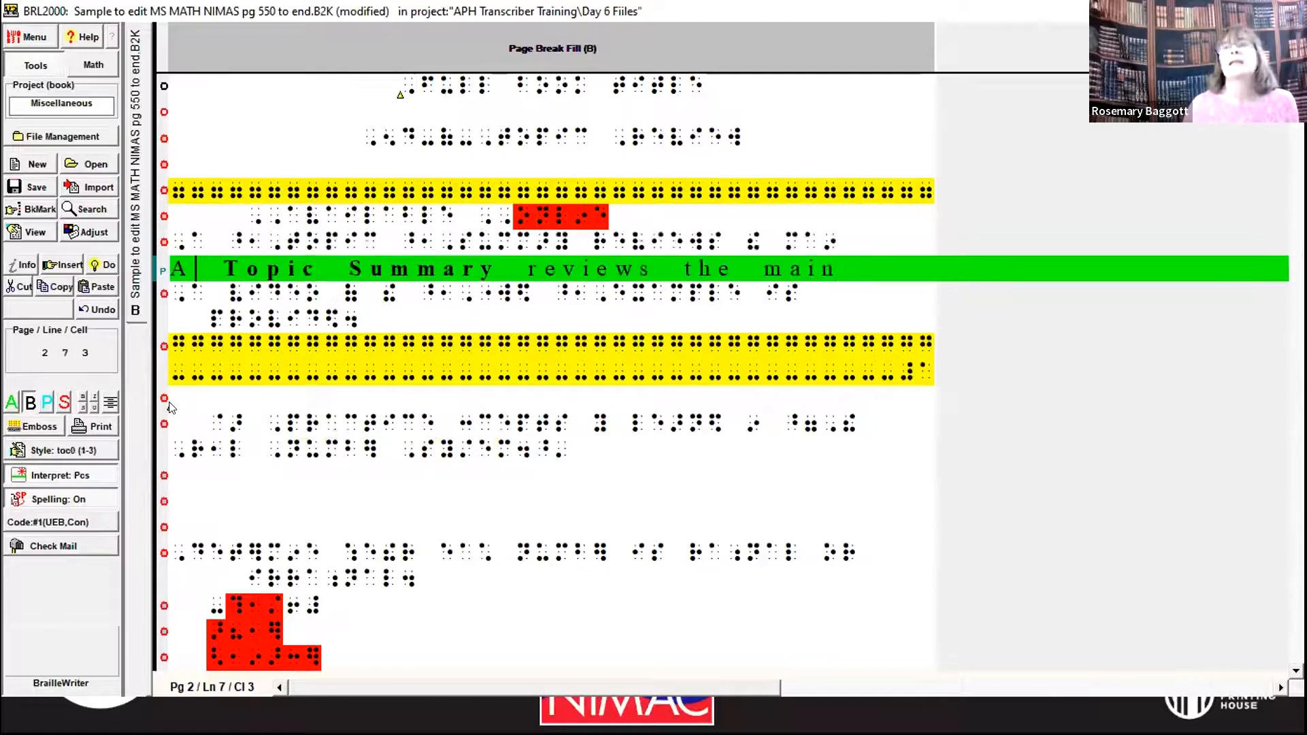
key(Home)
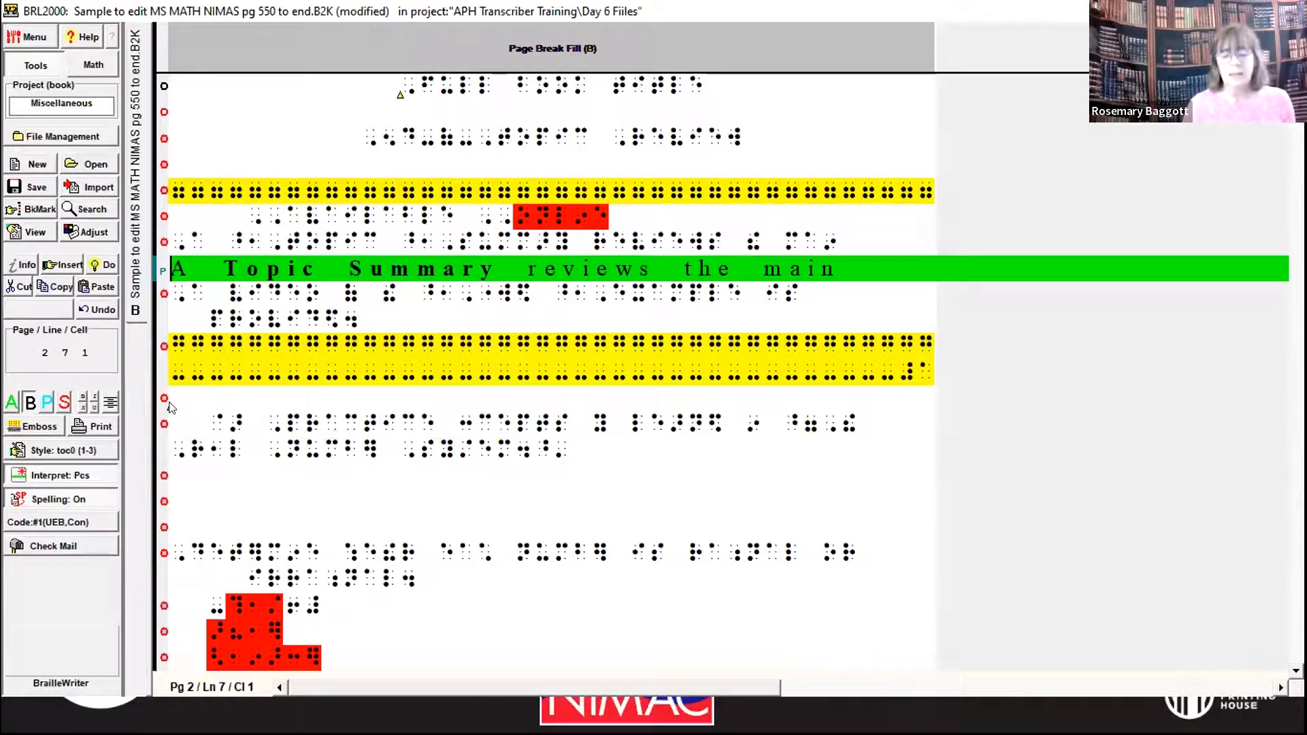
text(1.)
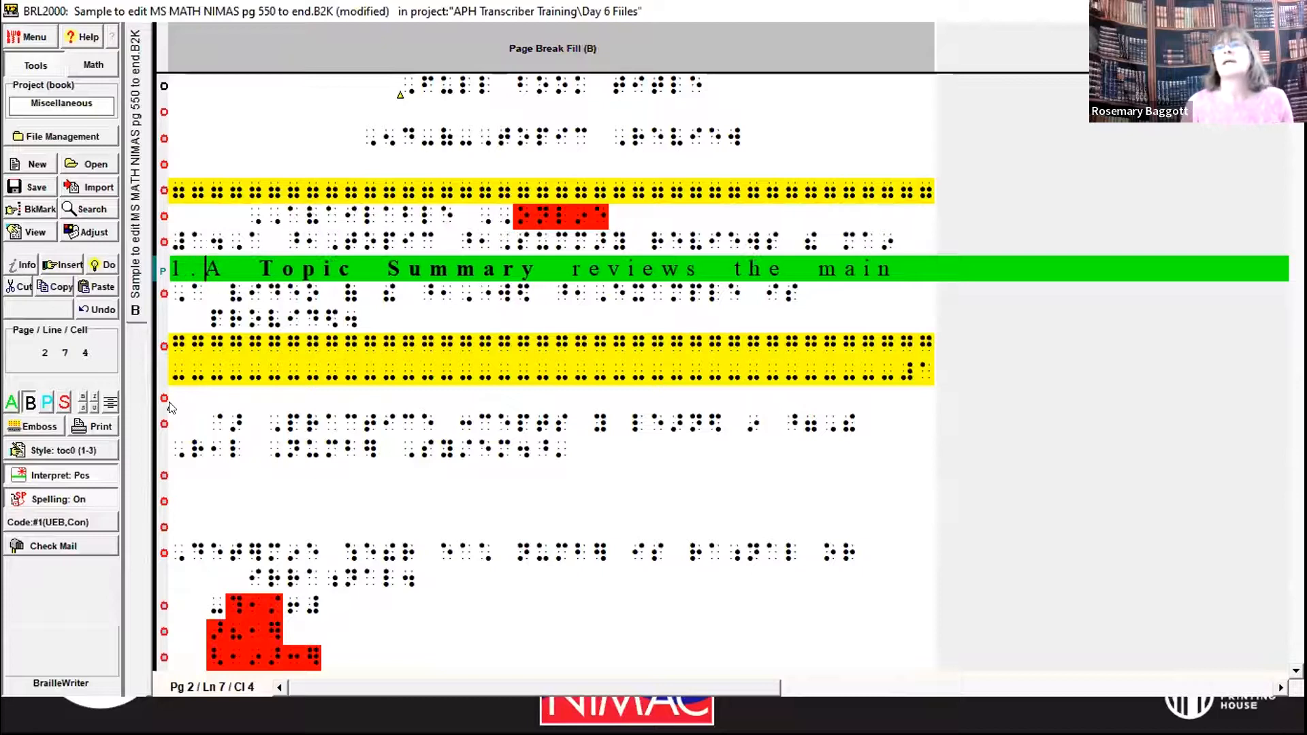
key(Down)
key(Down)
key(Home)
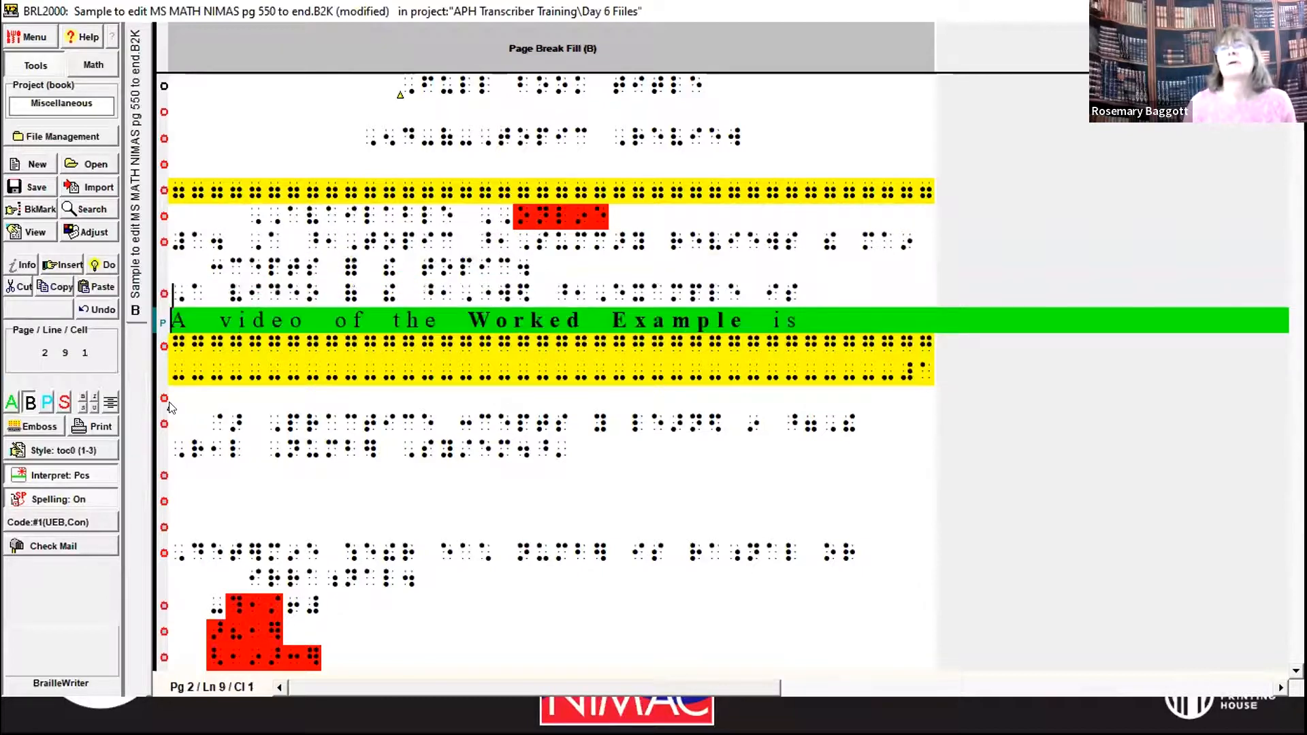
text(2.)
Indent the "> Practice concepts you learned" paragraph one level further, to the indent2 (5-3) style
key(Down)
key(Down)
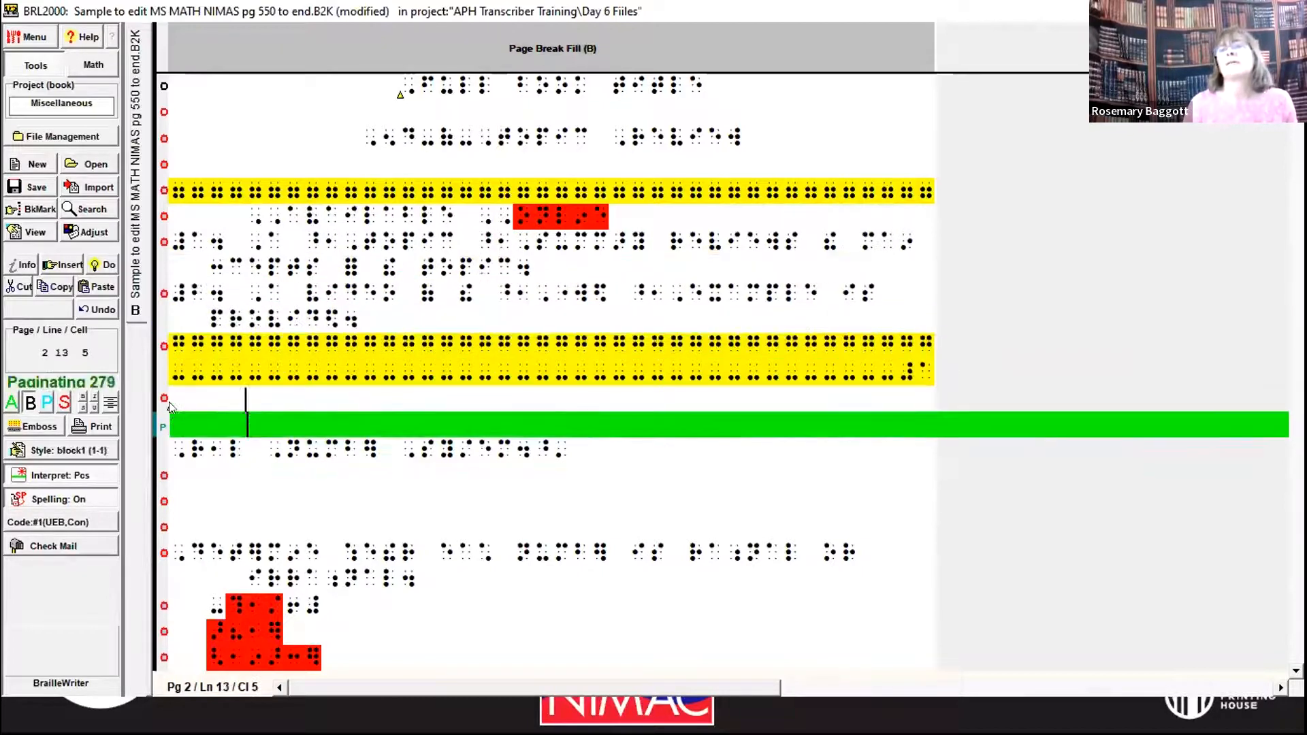
key(Down)
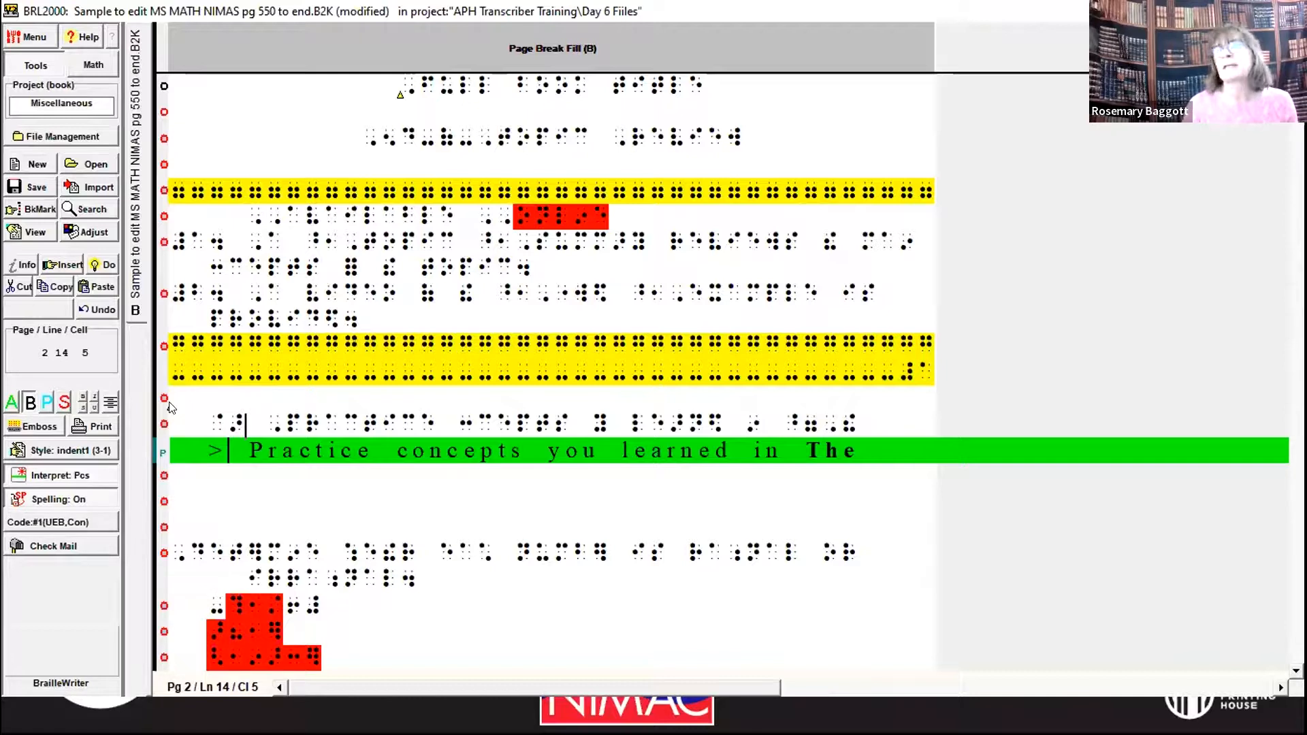
key(Tab)
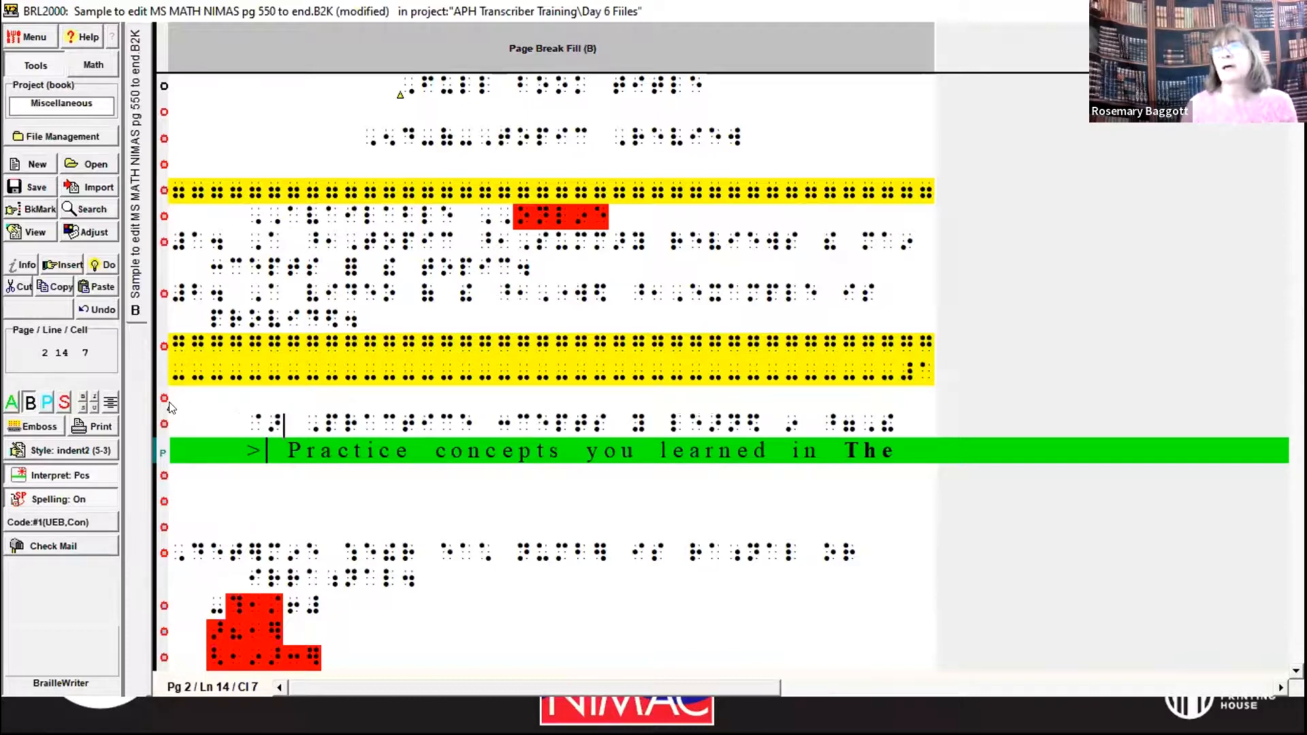
Delete the three blank lines below "Real Number System." and number the "Determine whether each number" instruction as 1
key(Down)
key(Up)
key(Down)
key(End)
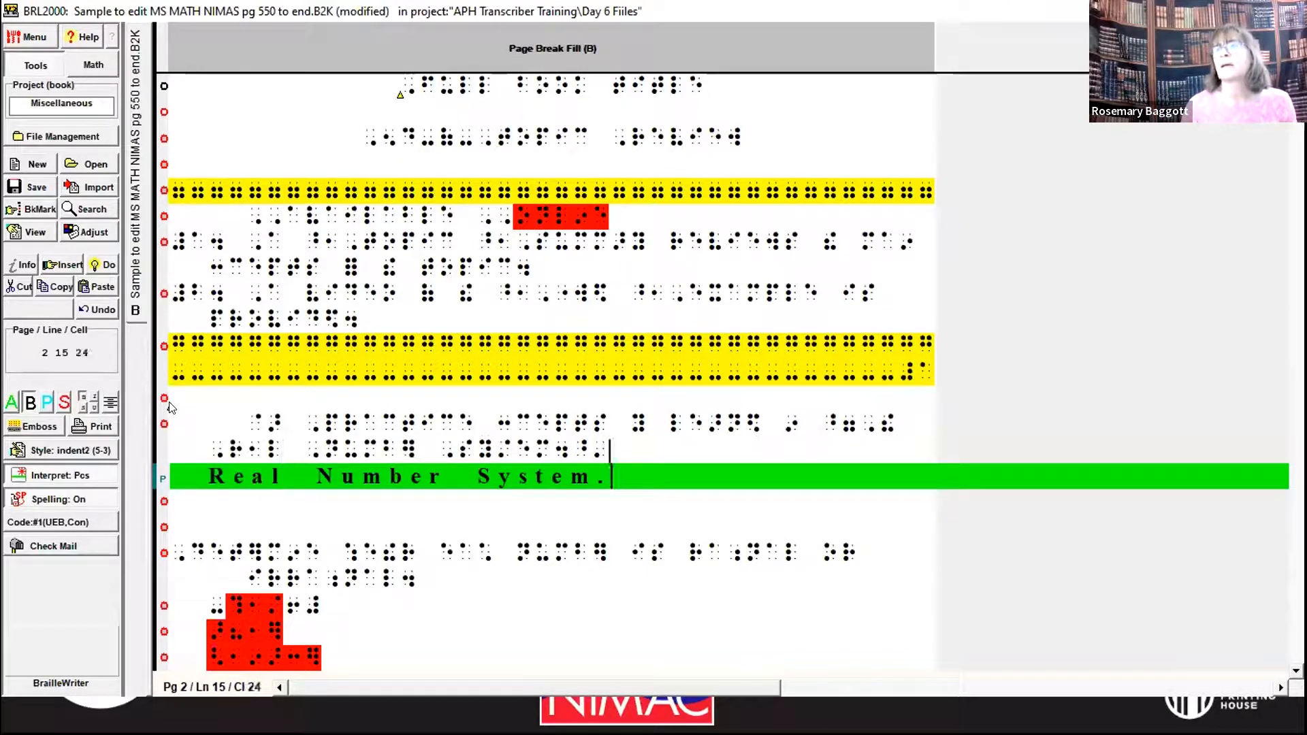
key(Up)
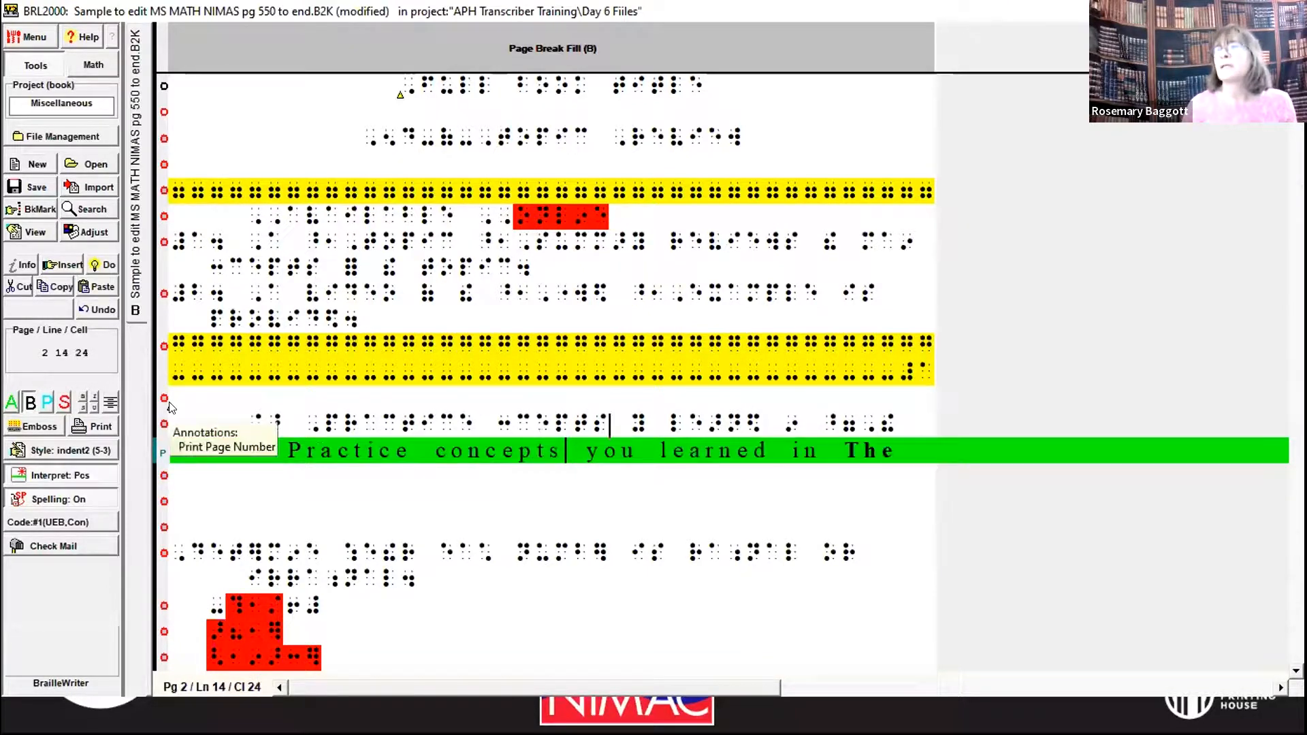
key(Down)
key(Delete)
key(Delete)
key(Delete)
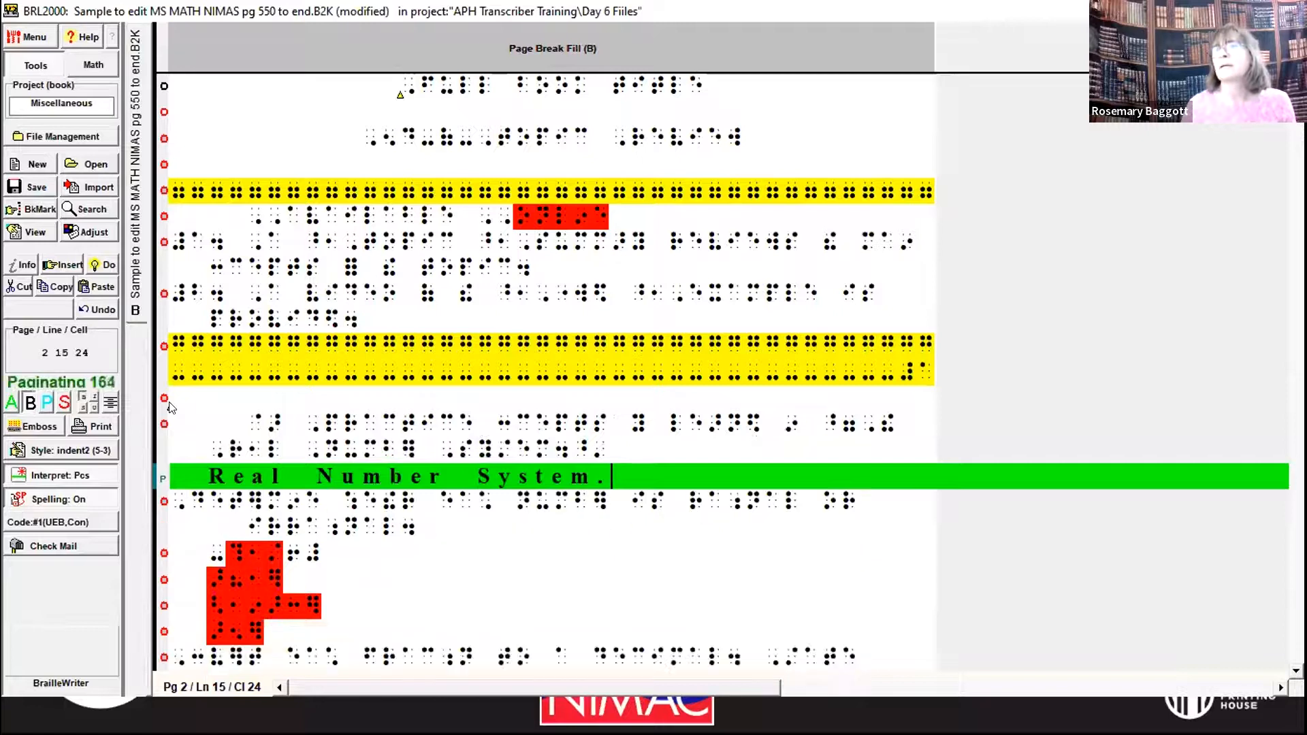
key(Right)
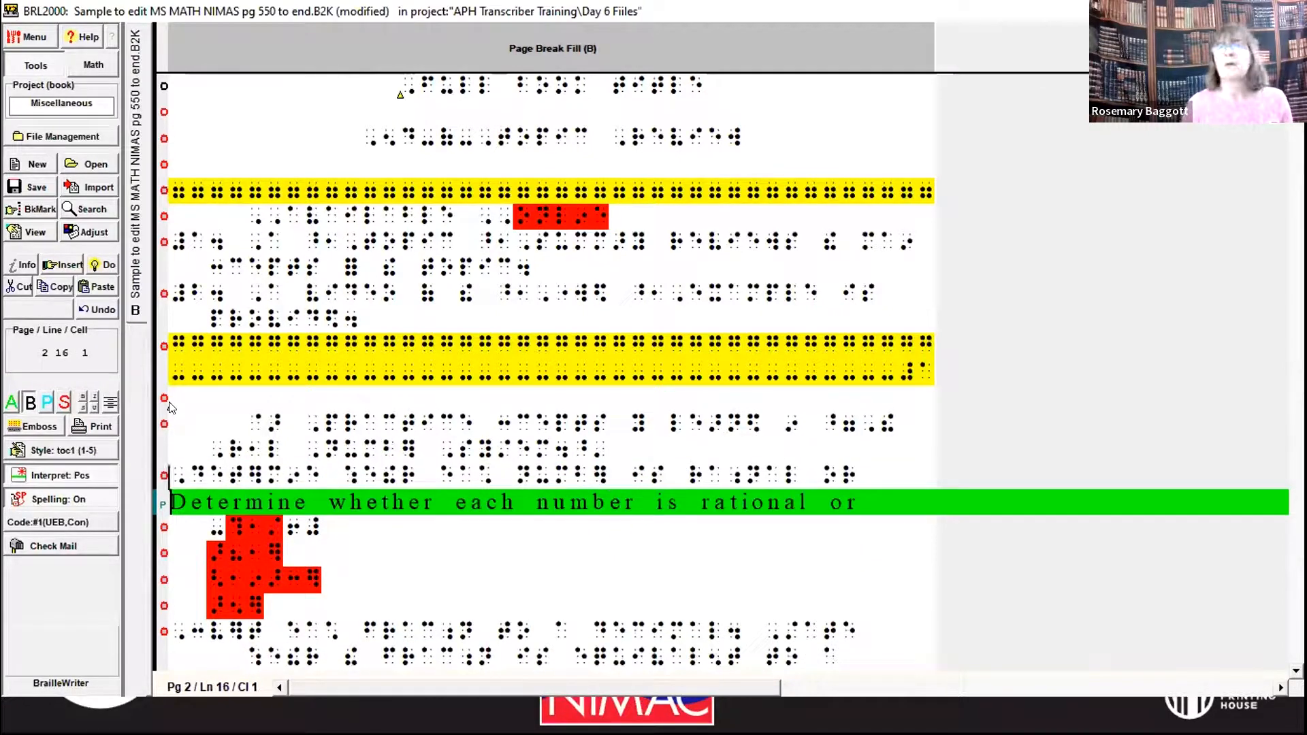
text(1.)
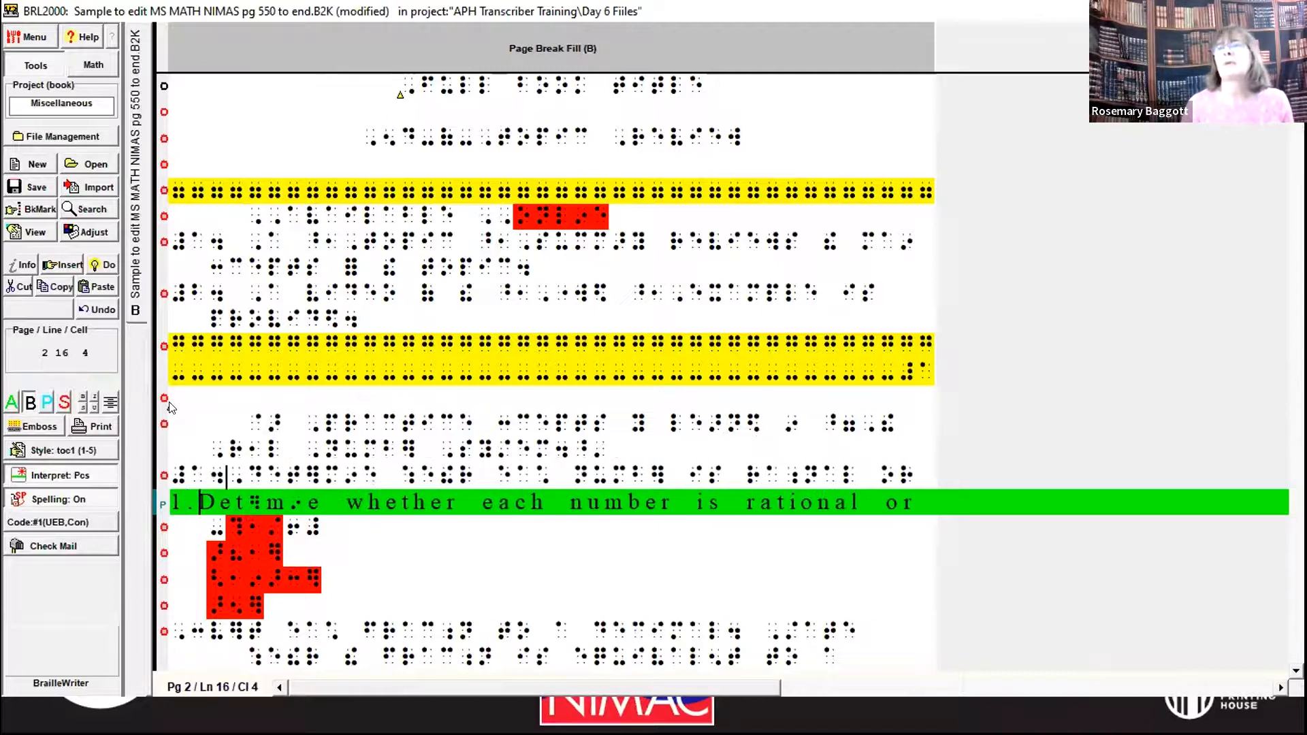
Add a space and the opening Nemeth indicator ⠸⠩ after "irrational." at the end of the first instruction
key(Down)
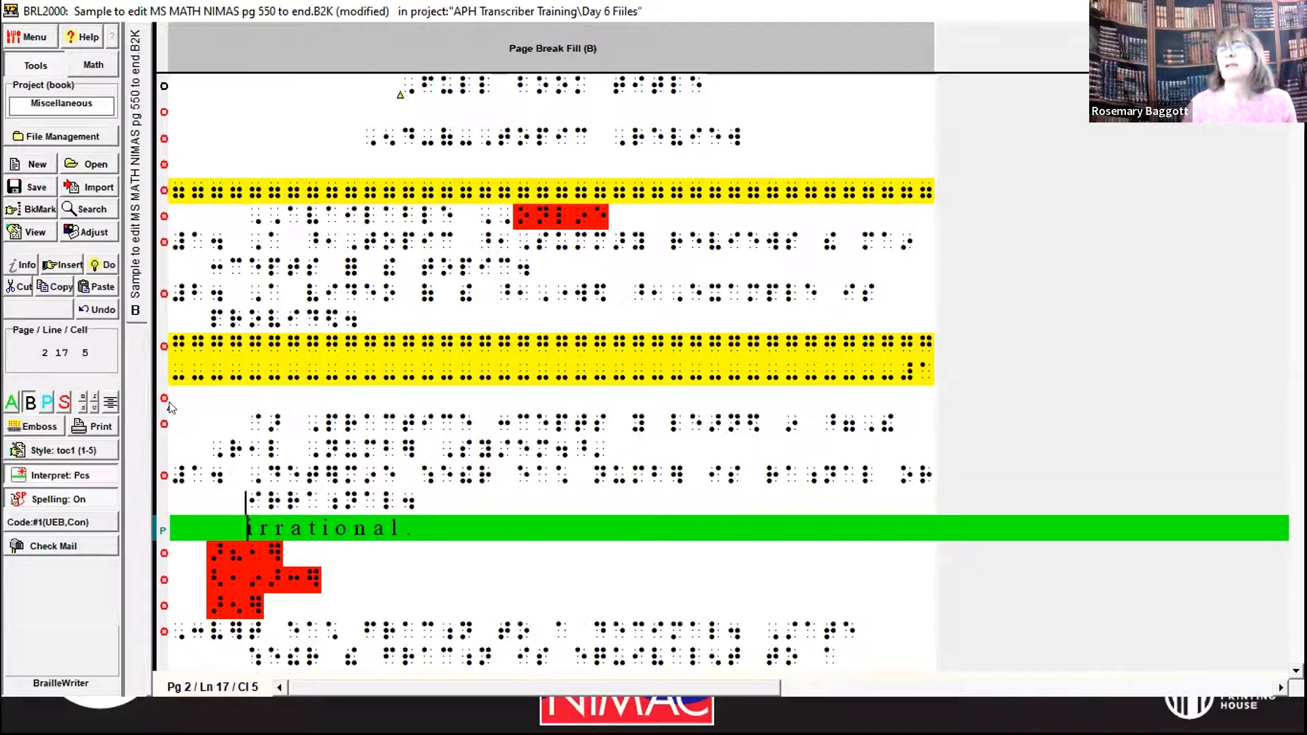
key(Down)
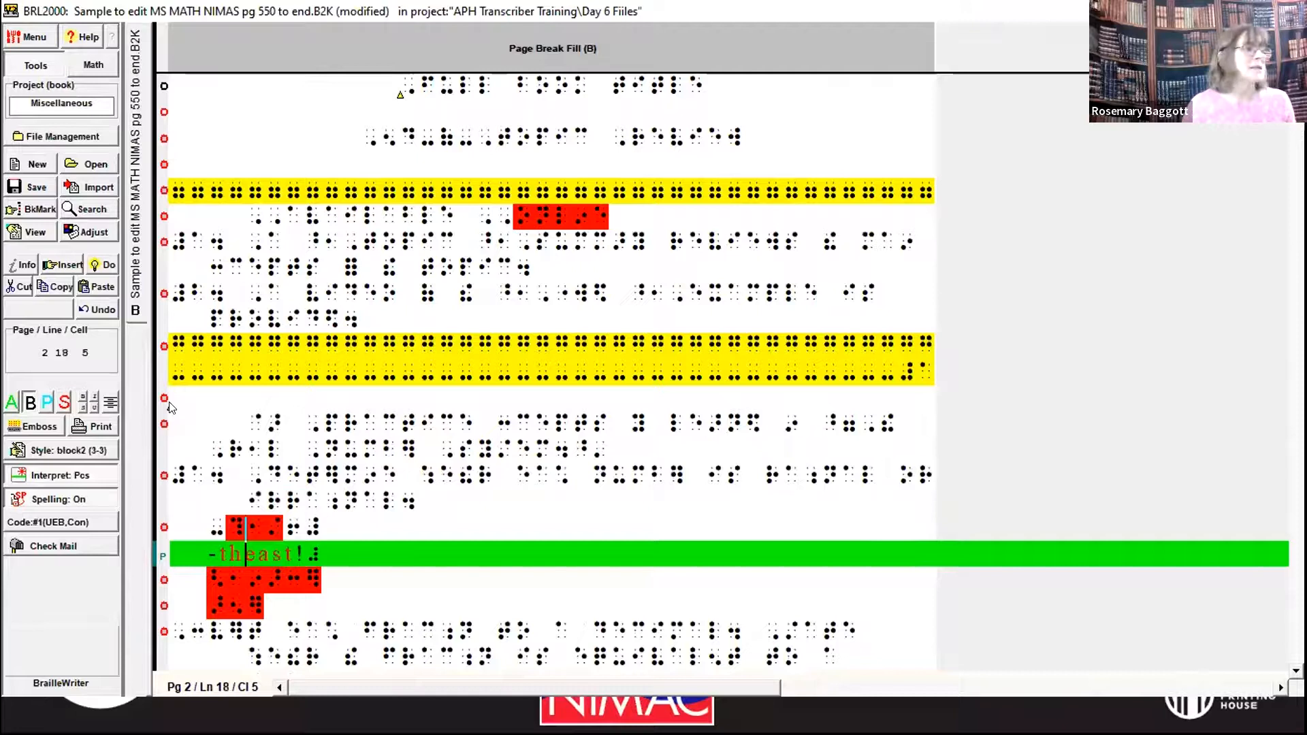
key(Down)
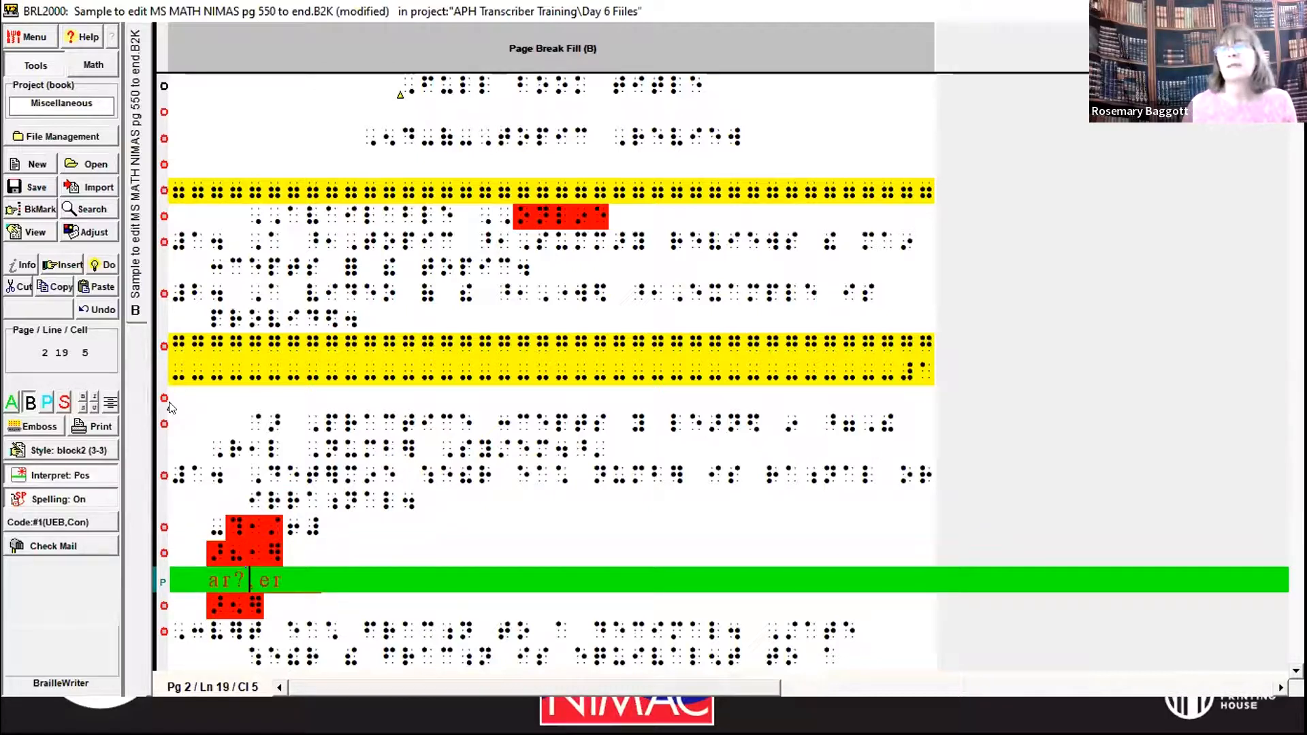
key(Down)
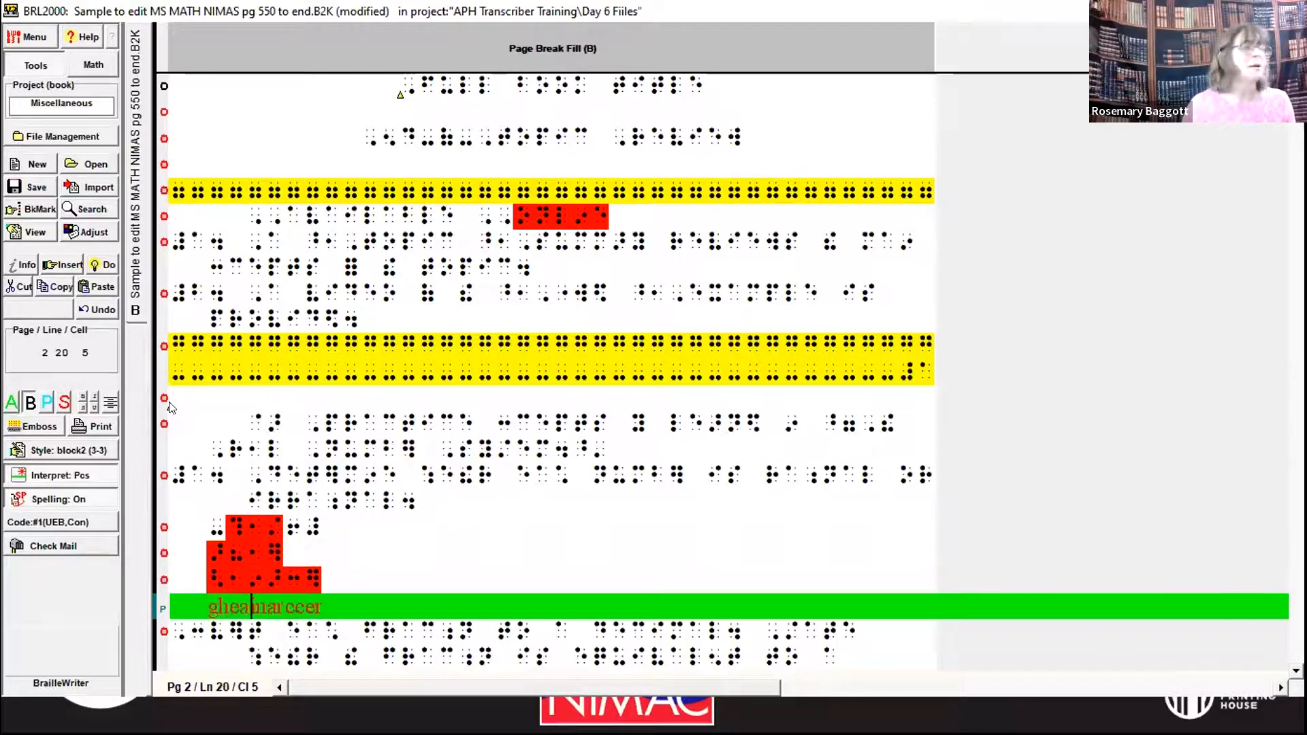
key(Down)
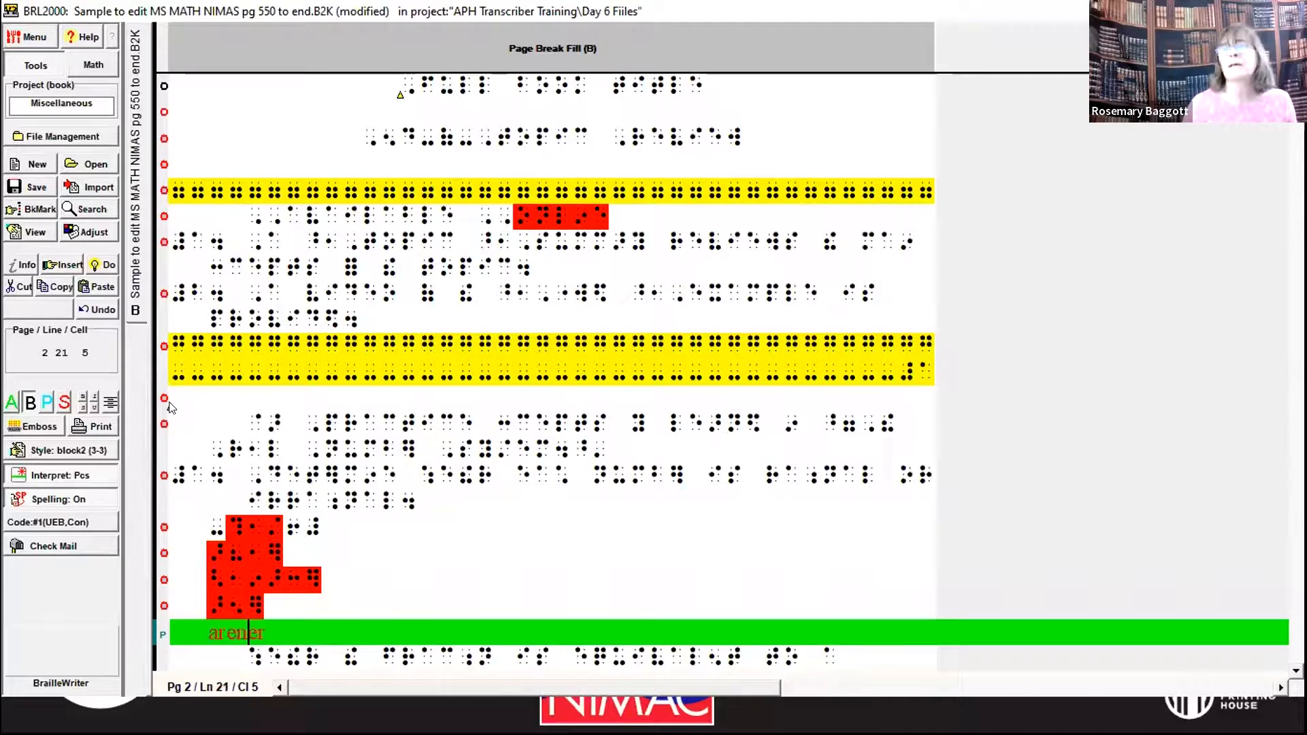
key(Up)
key(Up)
key(Up)
key(Up)
key(End)
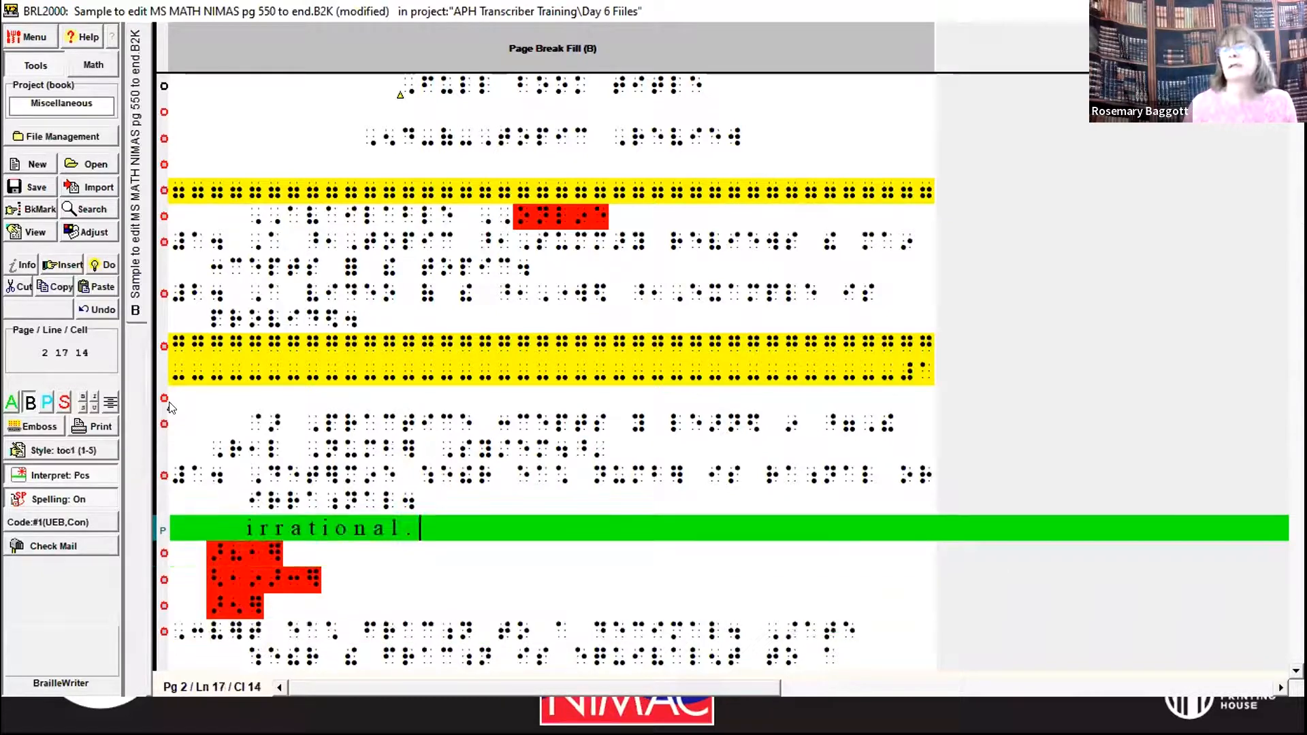
text(⠸⠩)
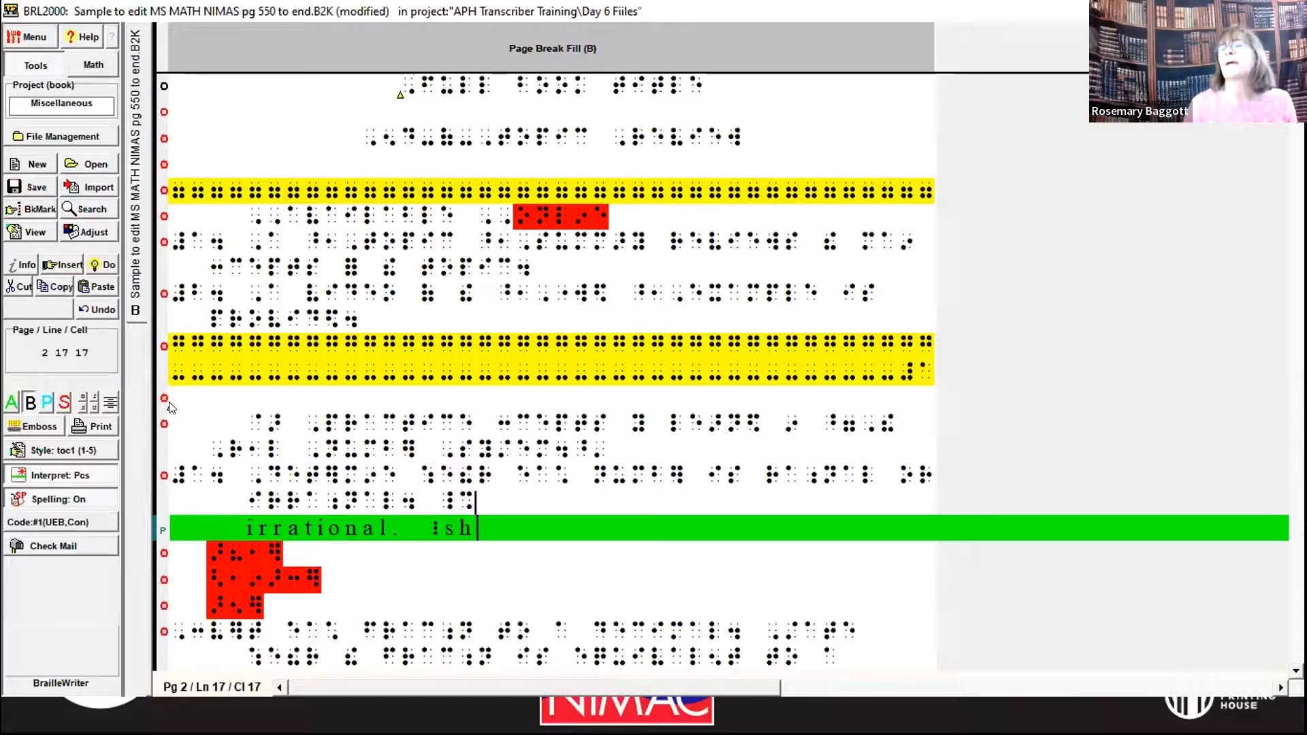
Label the four math entries under the "Determine whether each number" instruction a, b, c and d
key(Down)
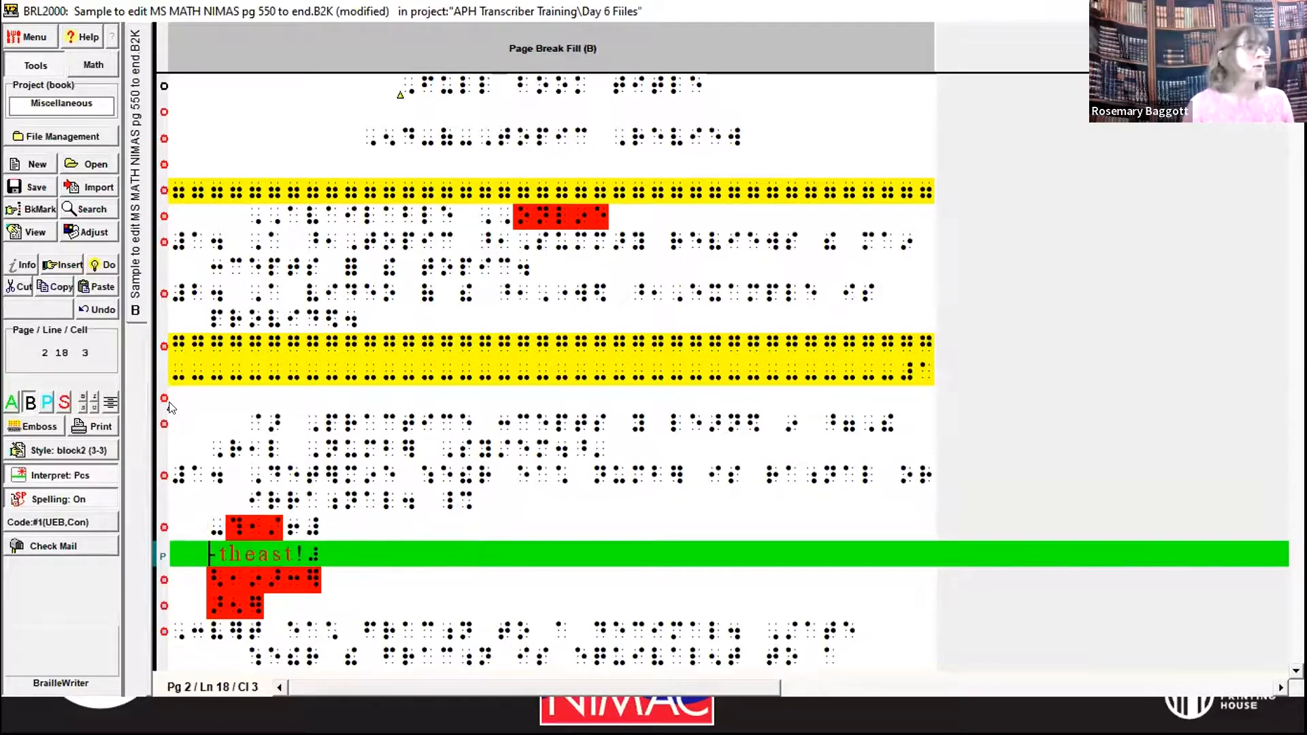
text(a)
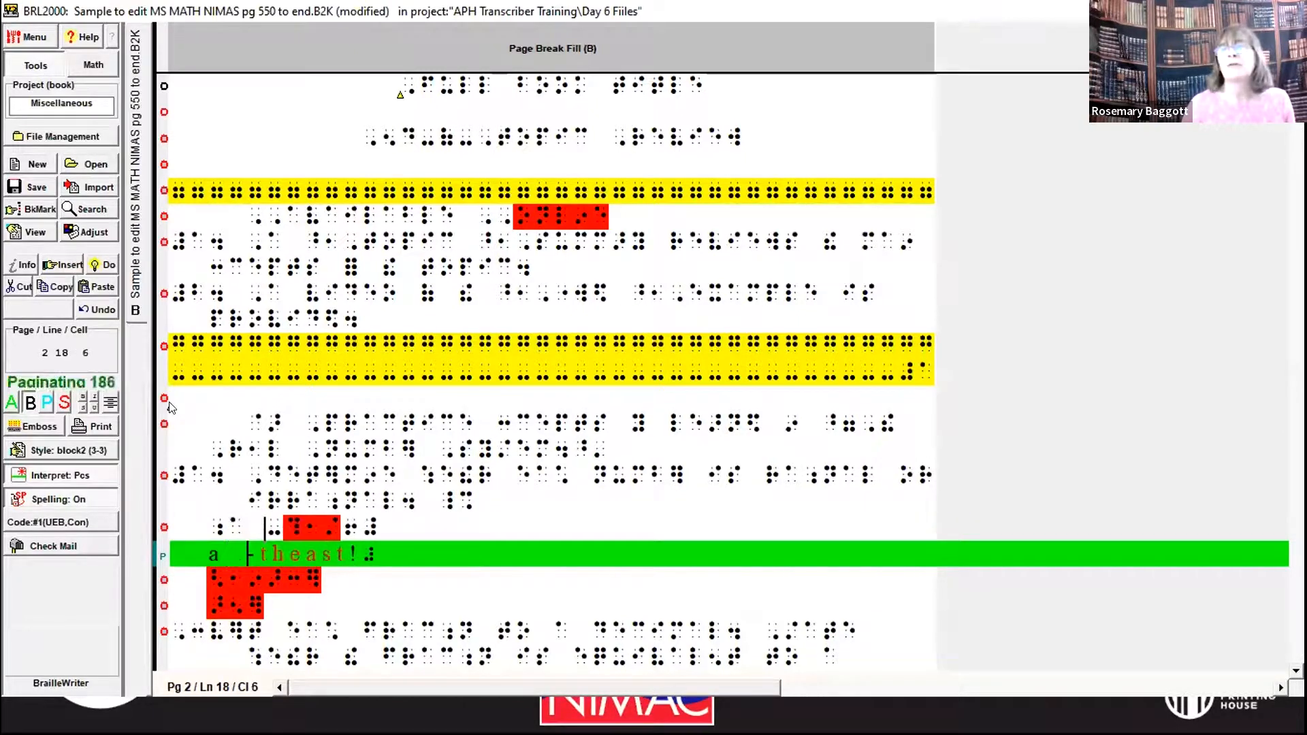
key(Down)
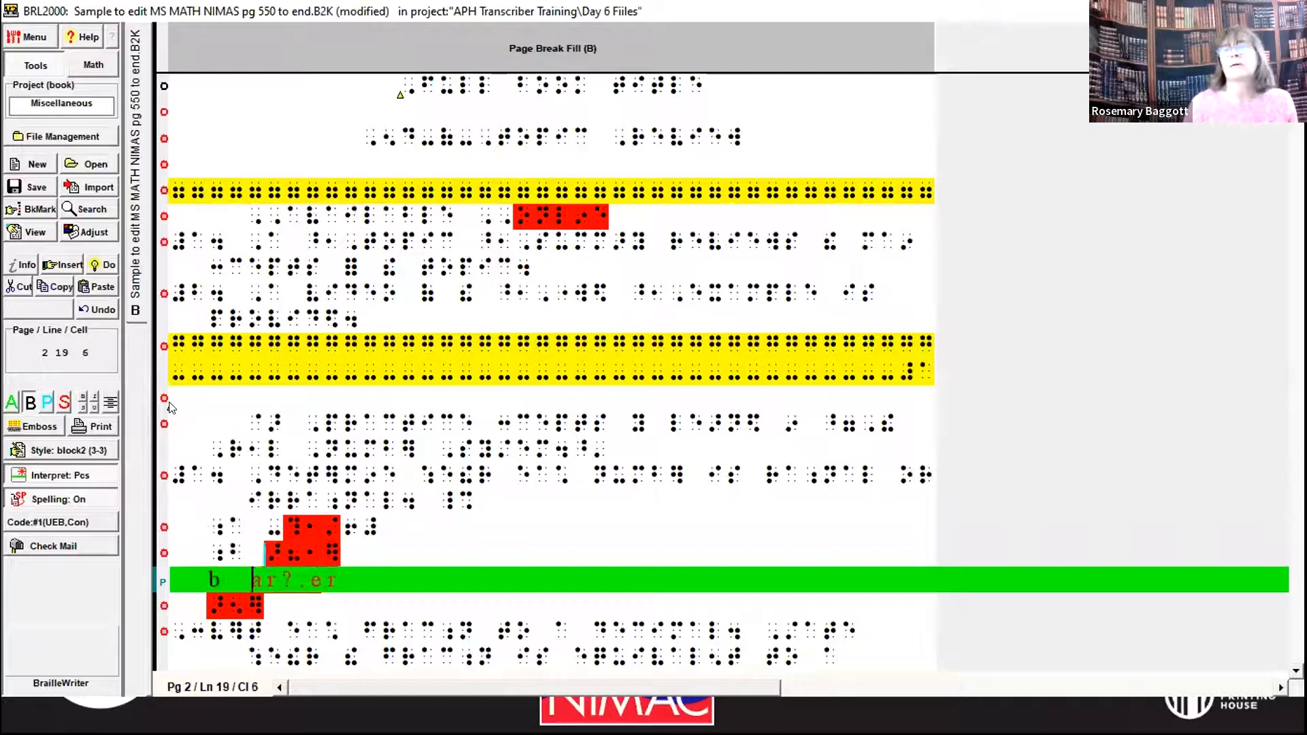
key(Down)
text(c)
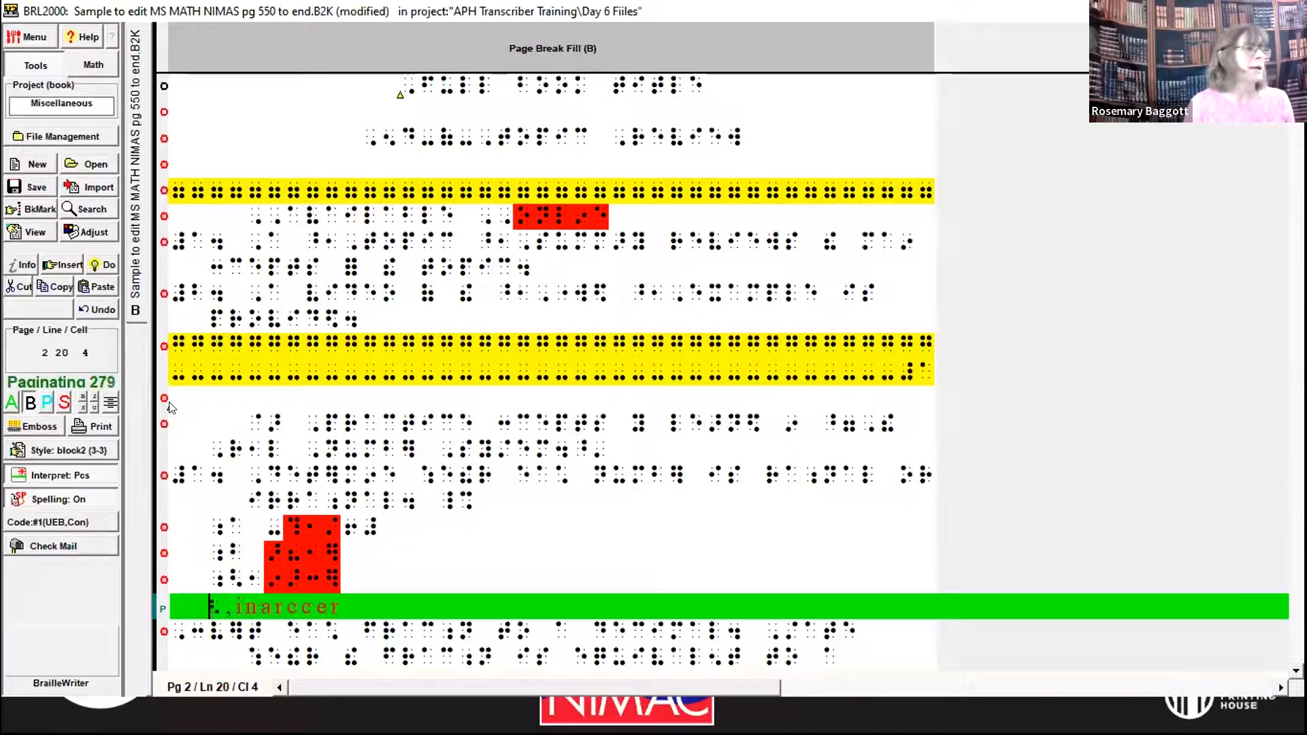
key(Down)
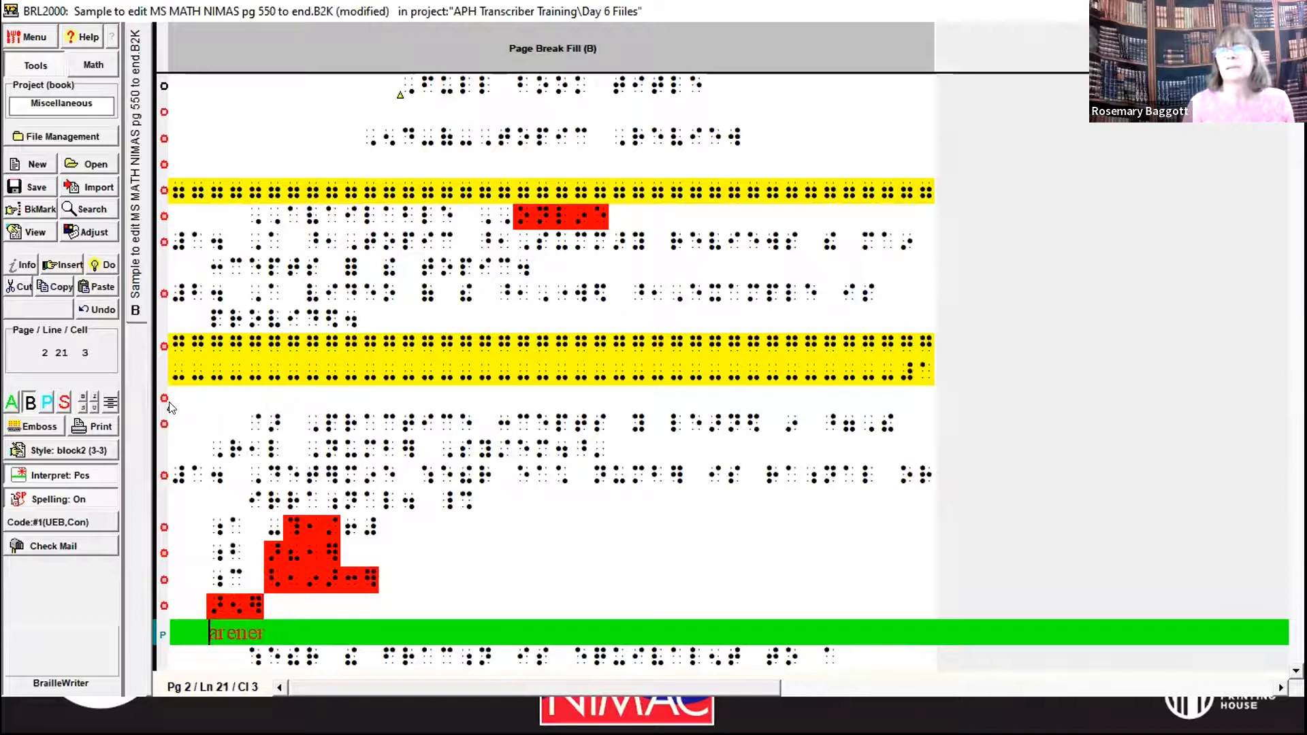
key(Down)
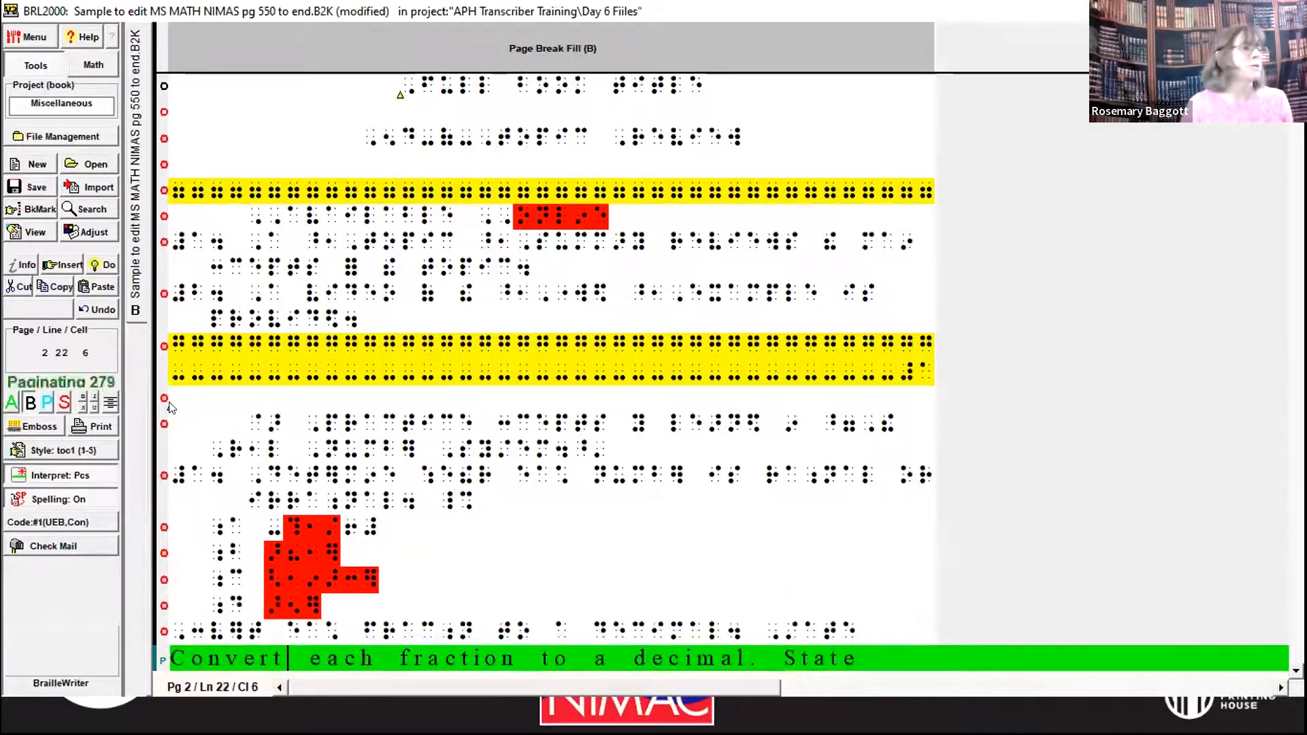
Number the "Convert each fraction to a decimal" instruction as 9 and move it to a new braille page after a blank line
key(Home)
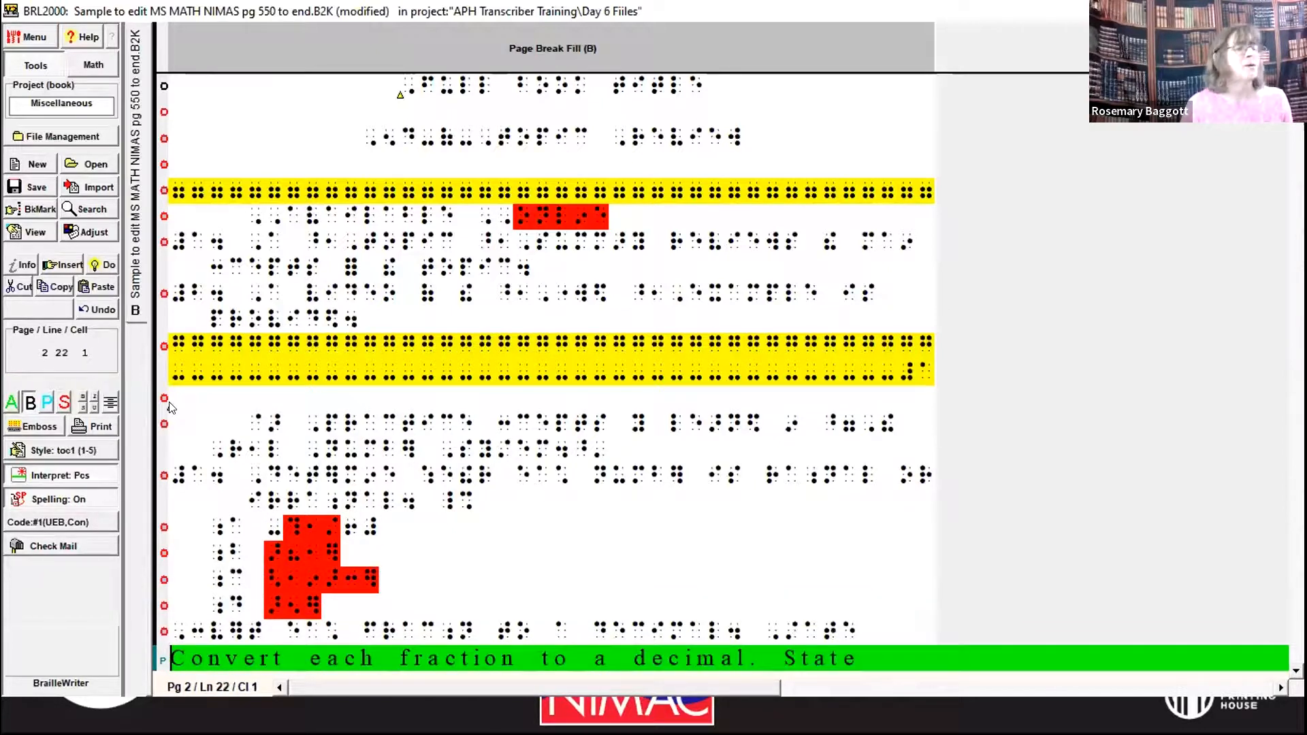
text(#i)
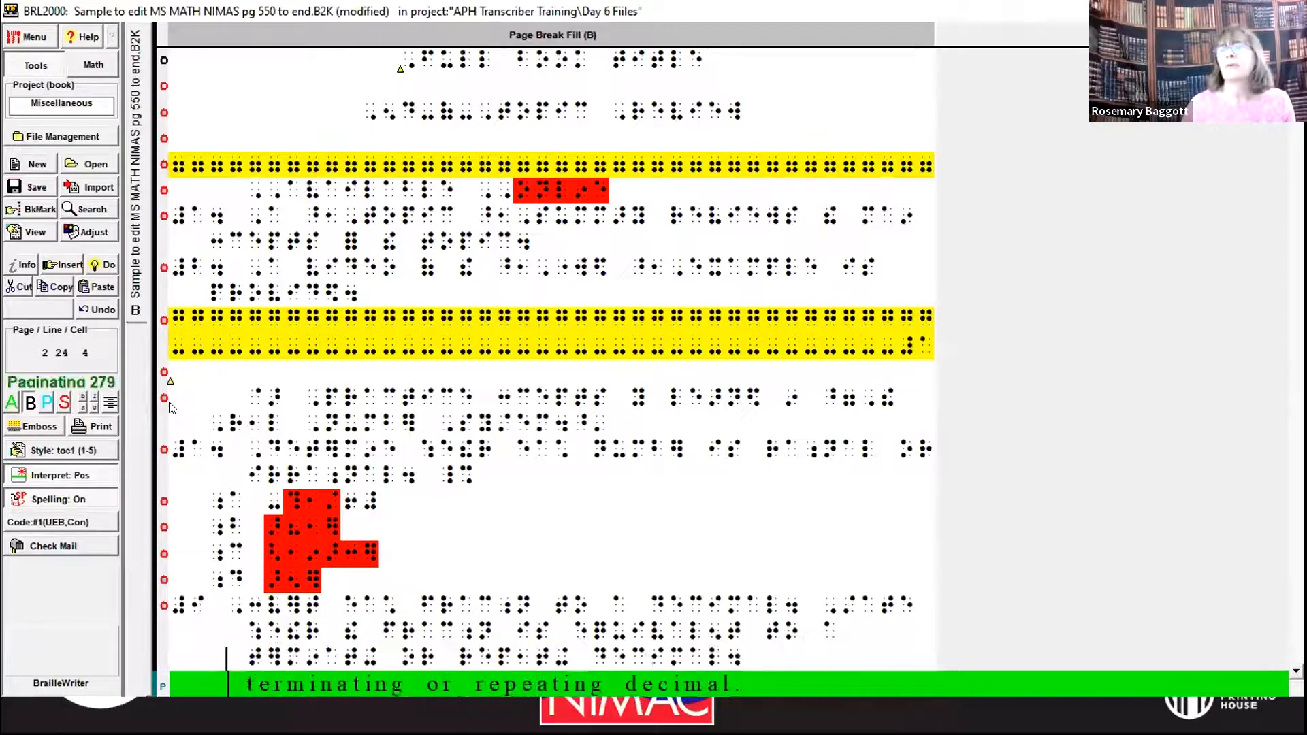
key(Down)
key(Down)
key(Down)
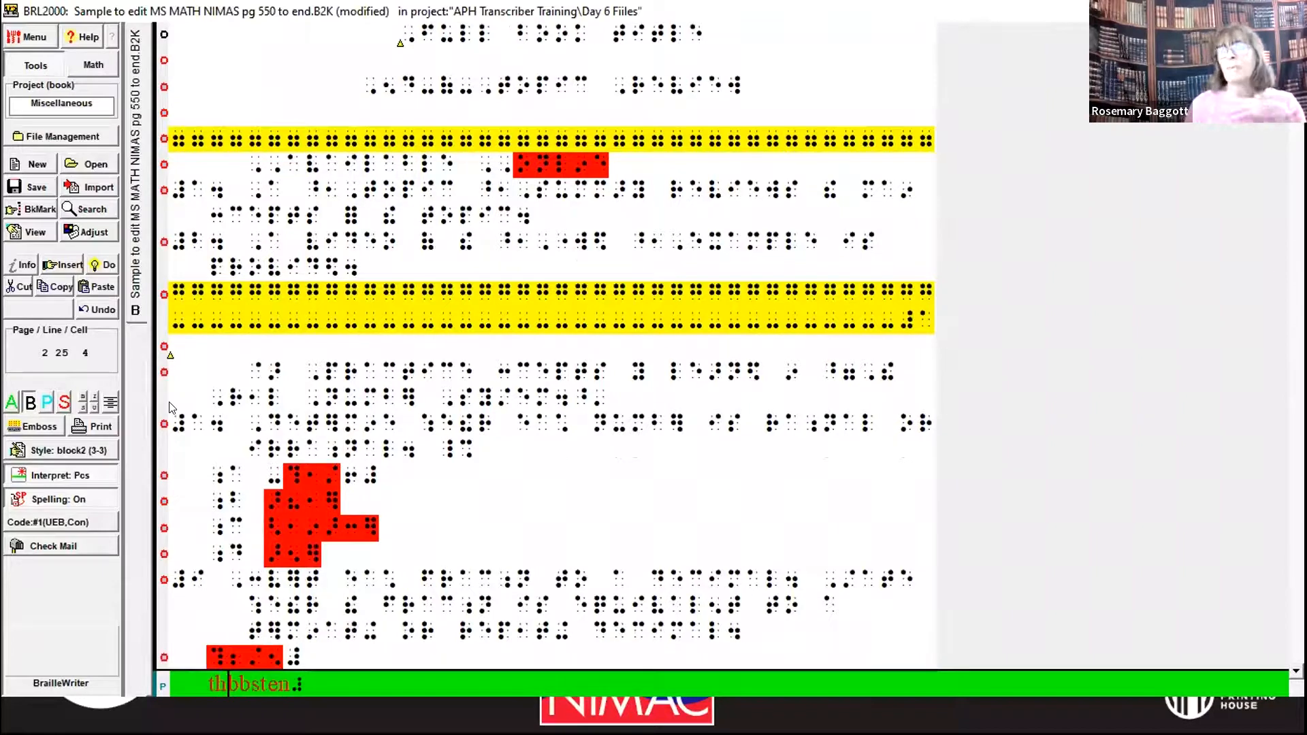
key(Up)
key(Up)
key(Up)
key(Down)
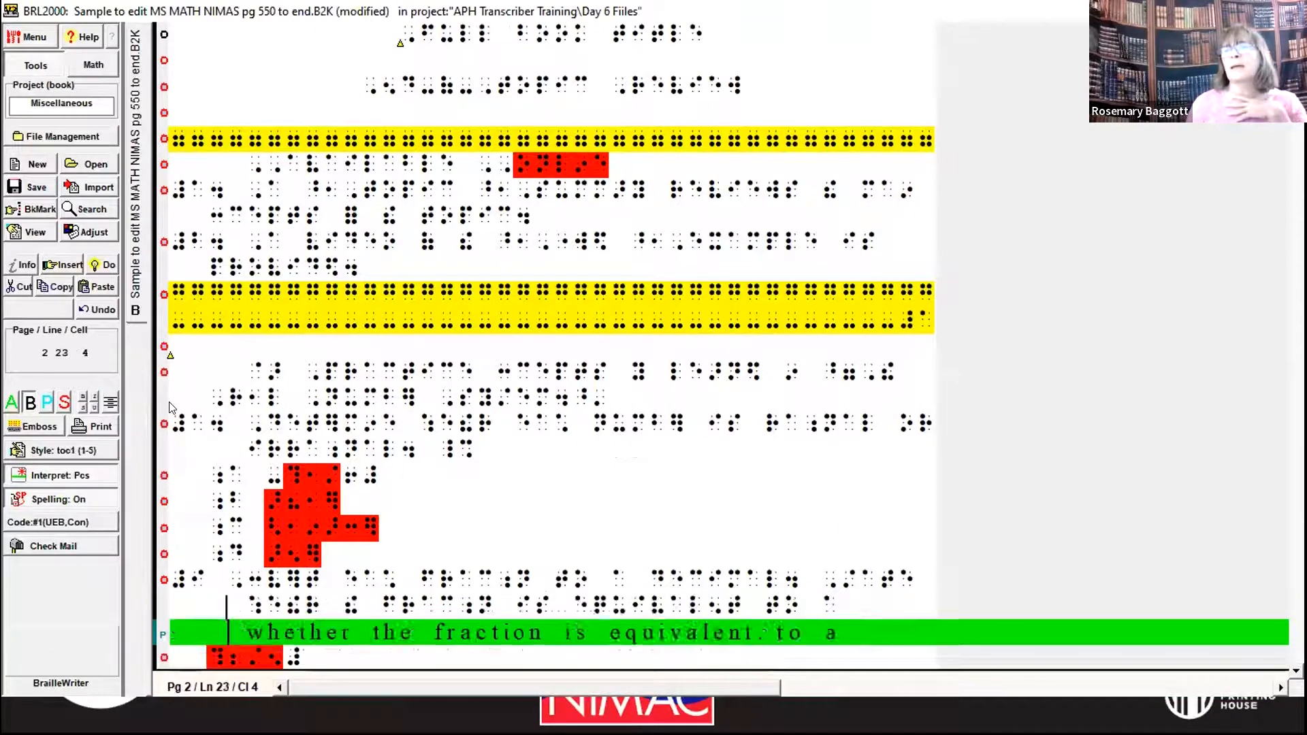
key(Down)
key(Down)
key(Down)
key(Down)
key(Up)
key(Up)
key(Up)
key(Up)
key(Up)
key(Up)
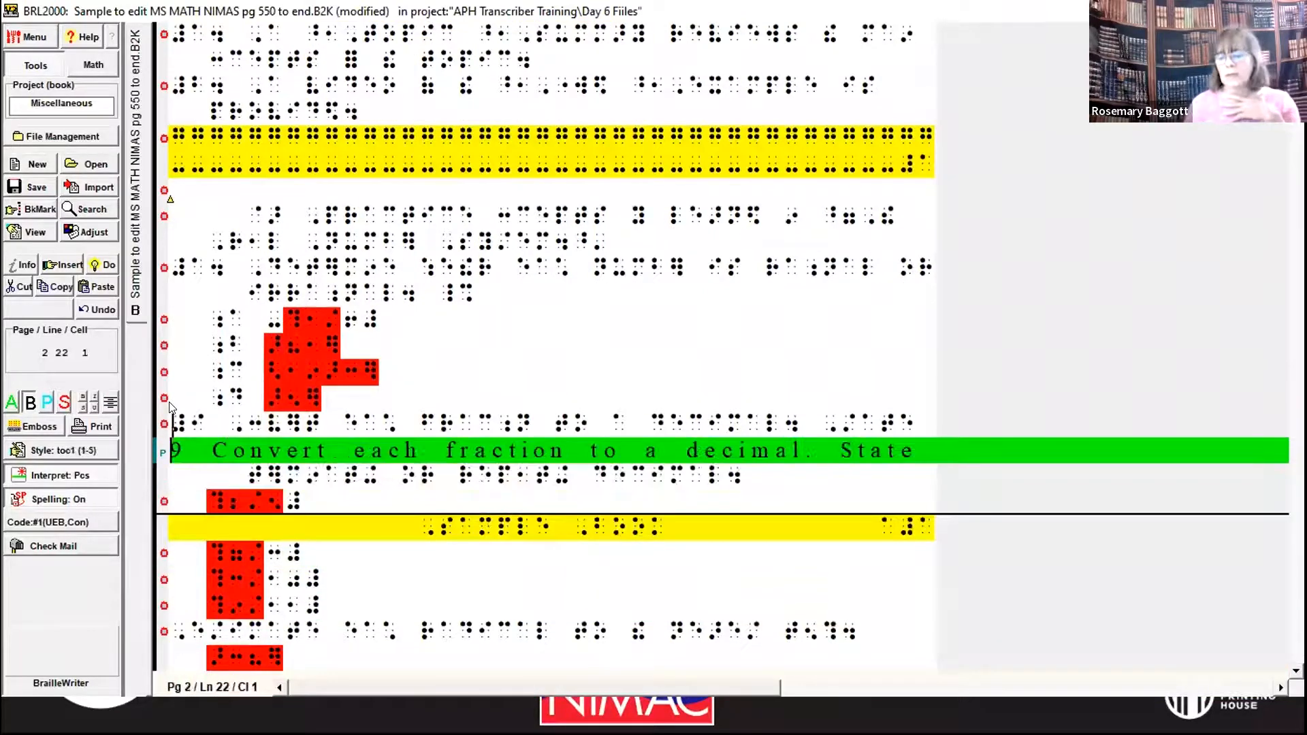
key(Return)
key(alt+d)
key(b)
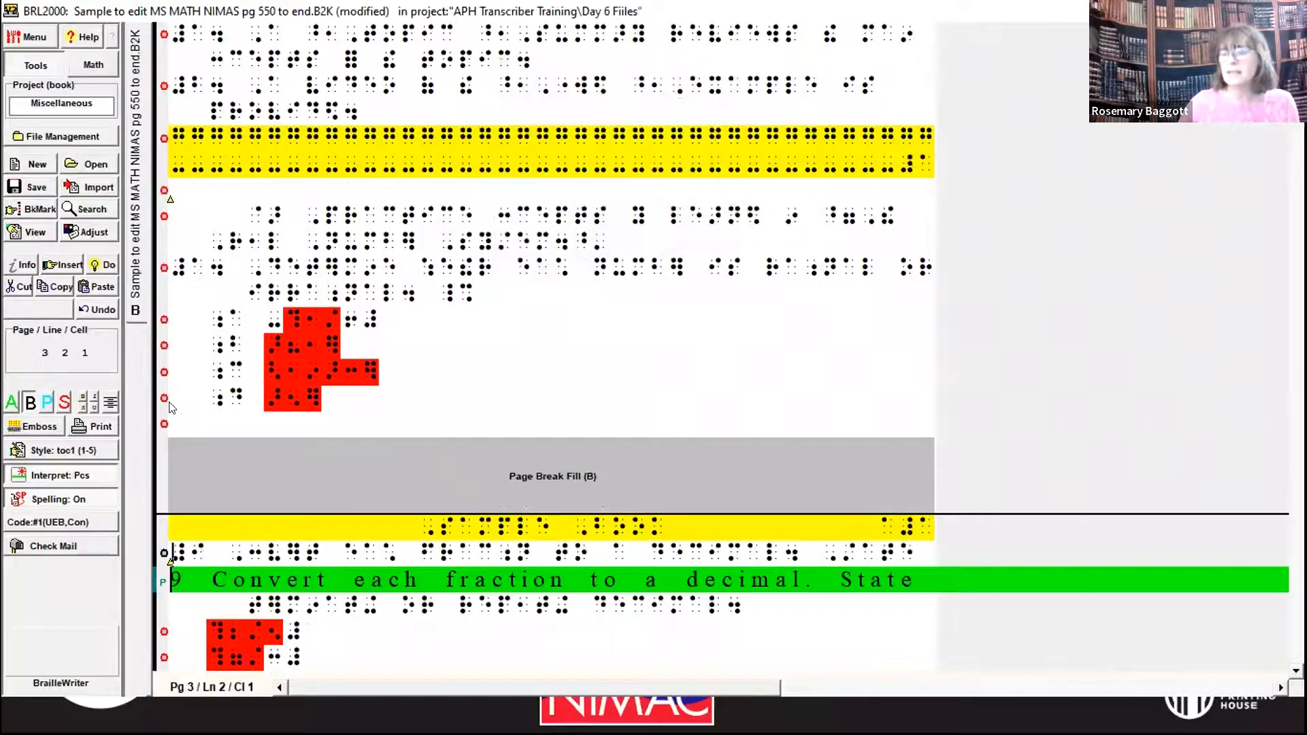
Add a space and the opening Nemeth indicator ⠸⠩ after "decimal." at the end of the item 9 instruction
key(Down)
key(Down)
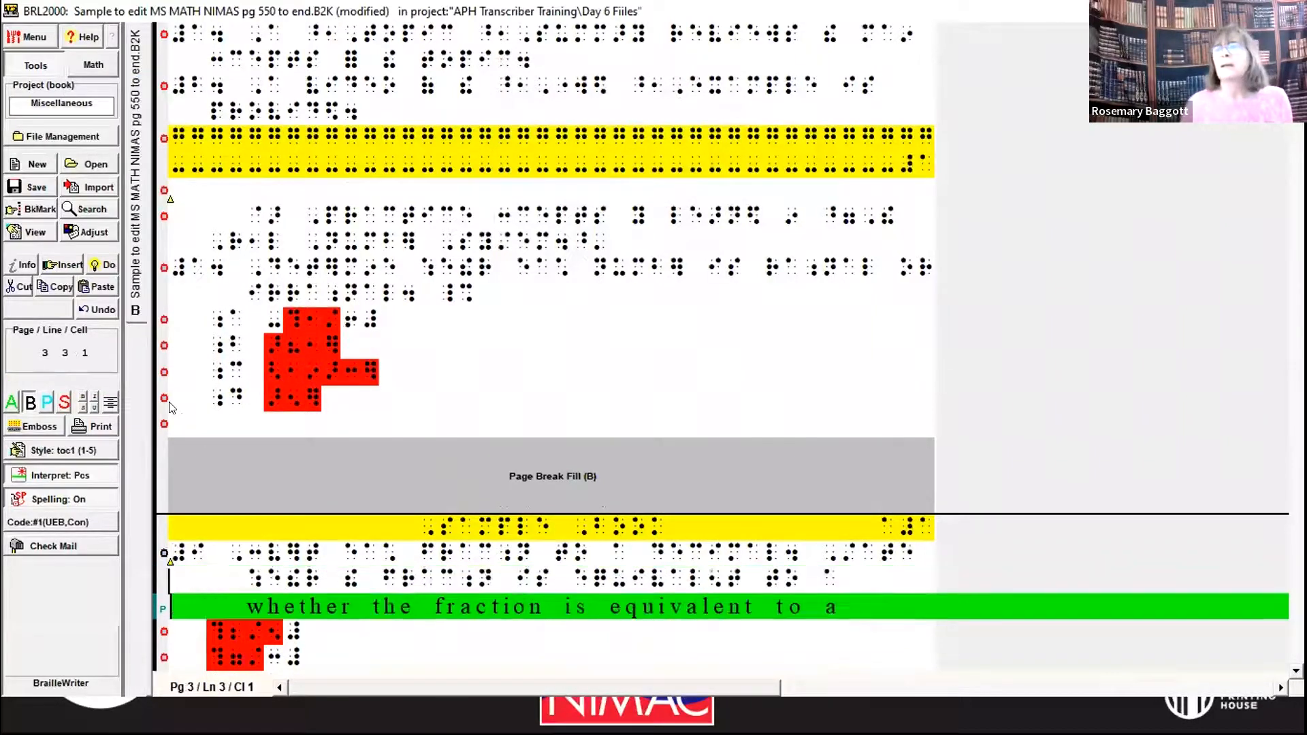
key(End)
text(_%)
Label the four fractions under item 9 as a, b, c and d
key(Down)
key(Home)
text(;a)
key(Down)
key(Home)
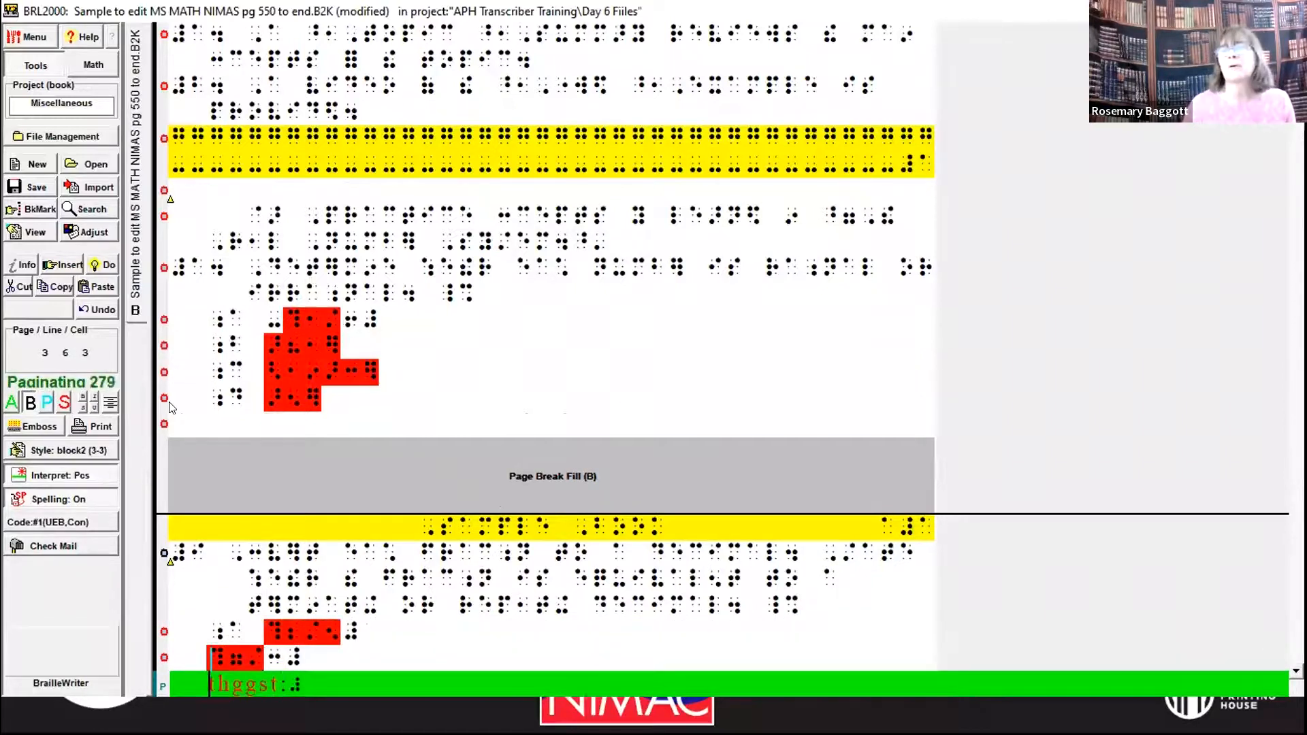
text(@)
text(b)
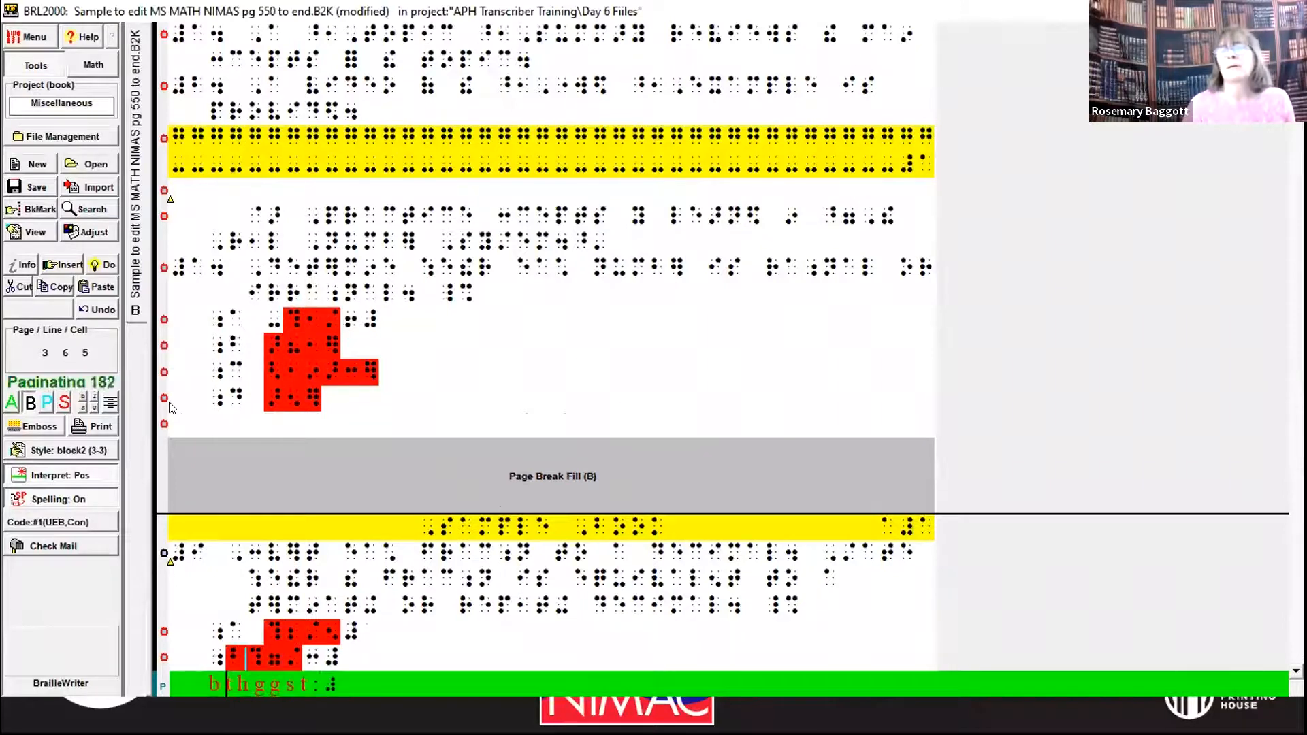
key(Down)
key(Home)
text(;c)
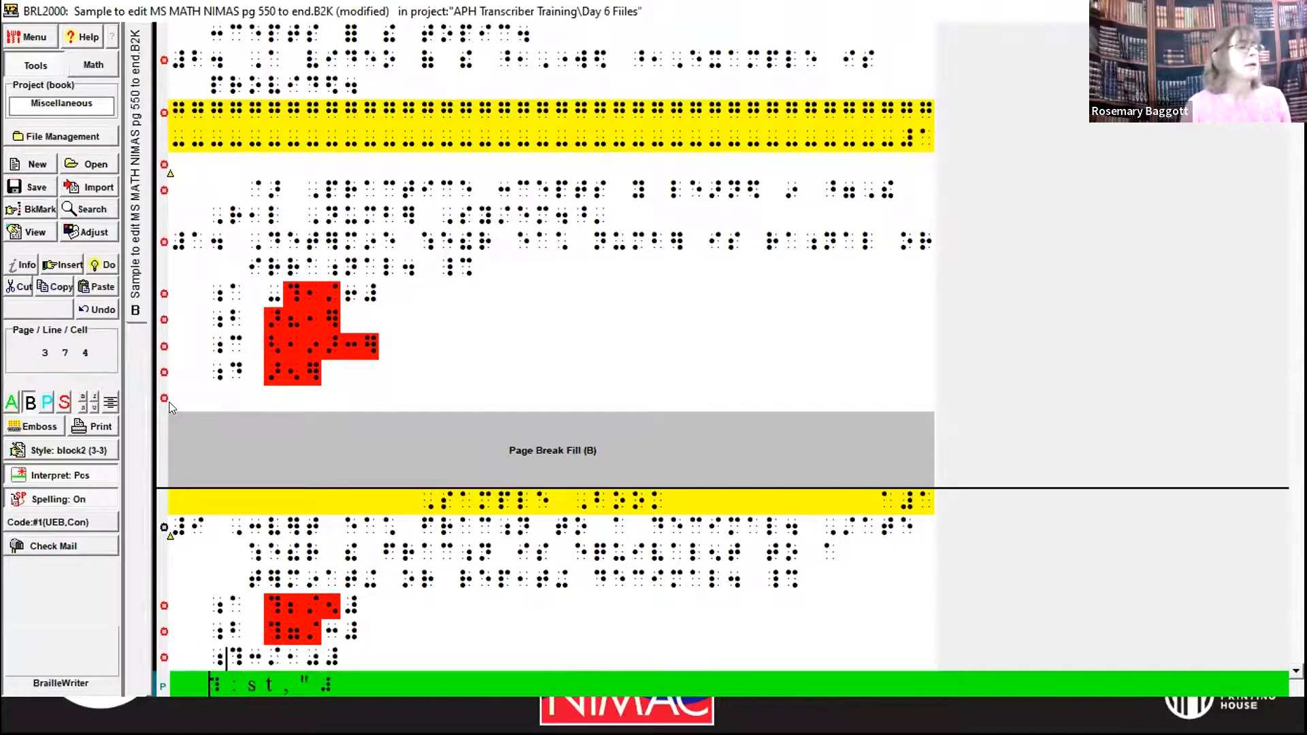
key(Down)
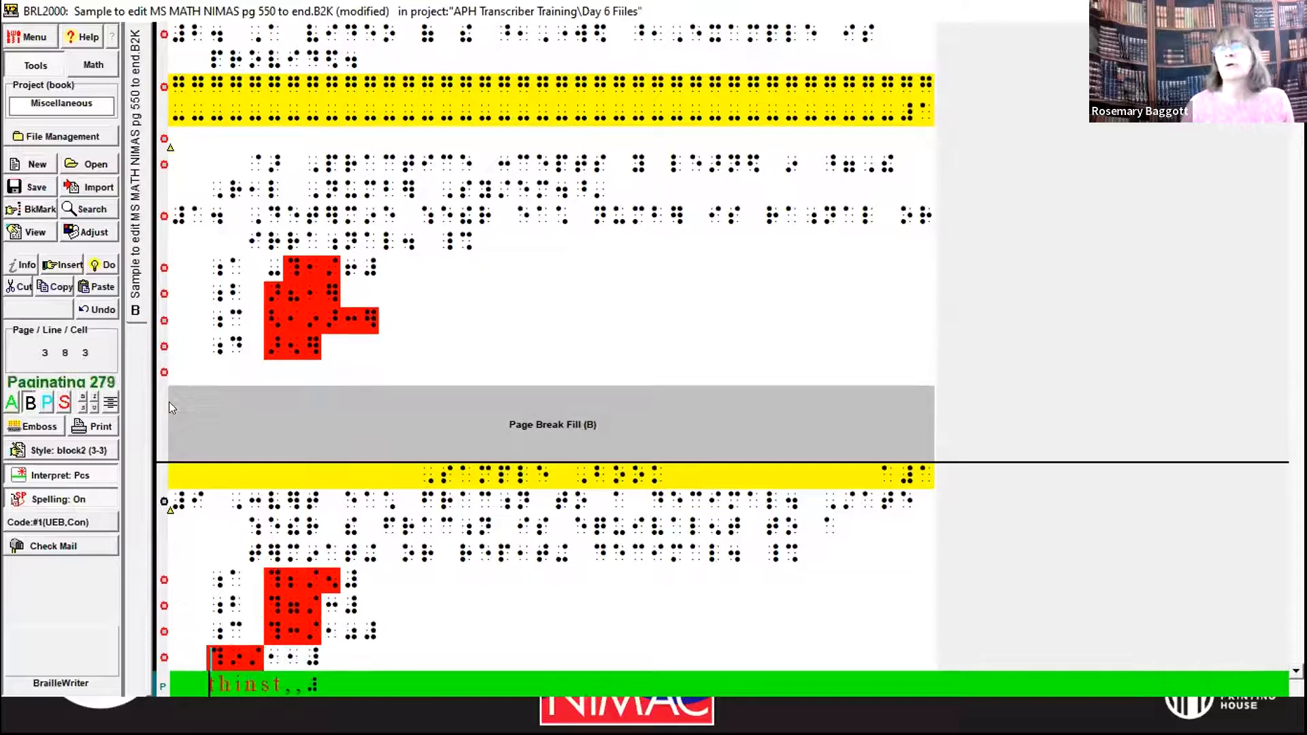
key(Home)
text(;)
text(d)
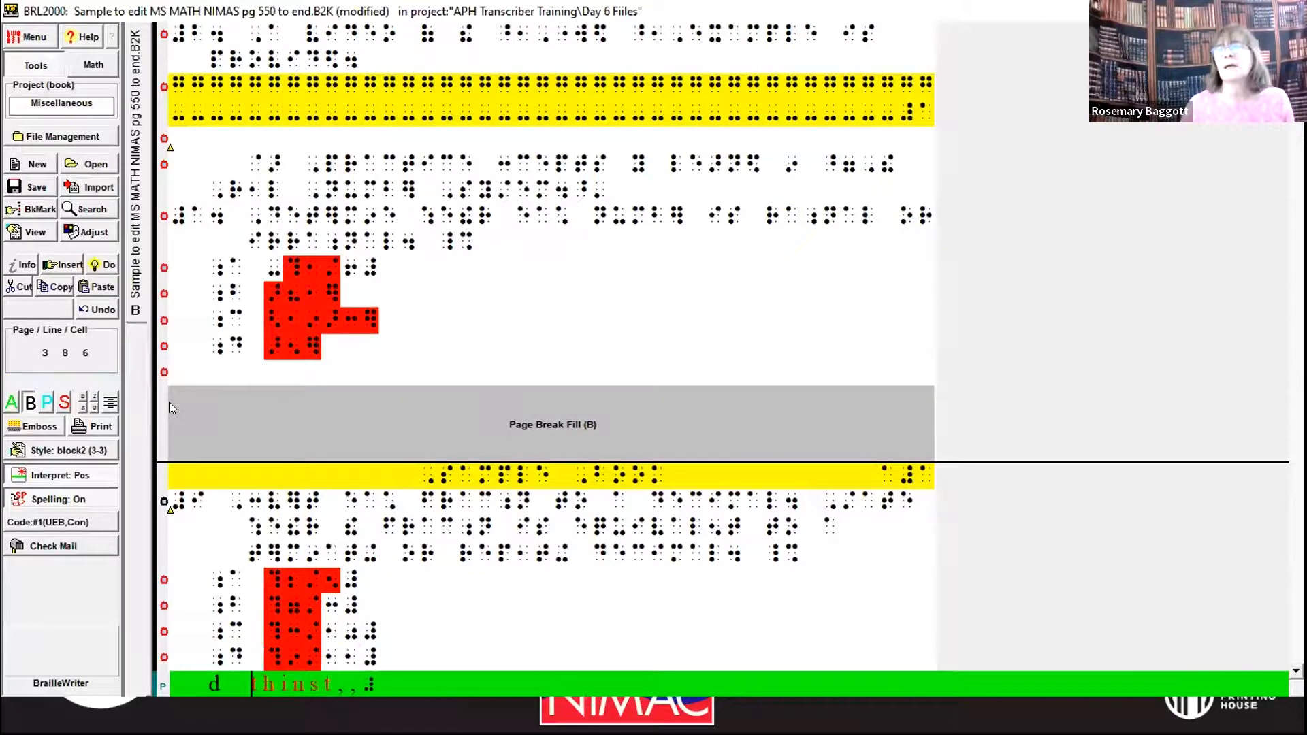
Add the closing Nemeth indicator ⠸⠱ after entry d of item 9 and after entry d on the preceding braille page
key(End)
text(;:)
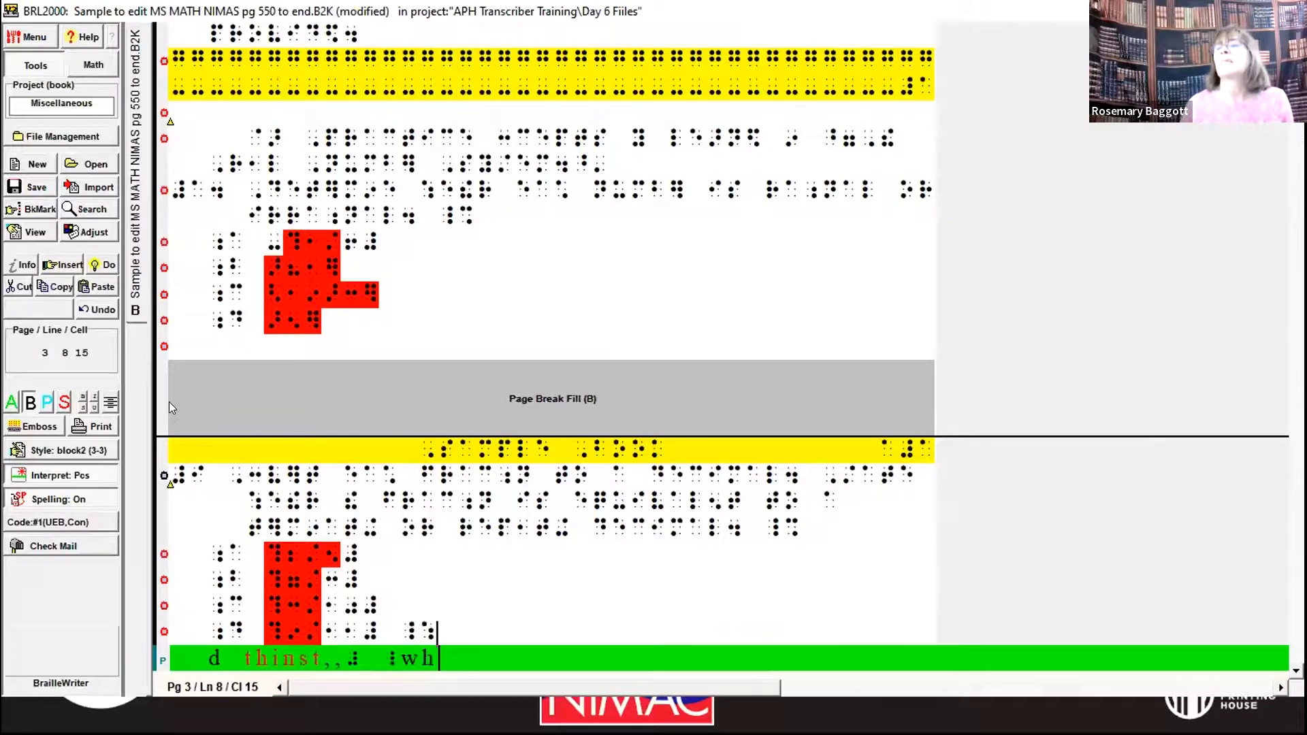
key(Up)
key(Up)
key(Up)
key(Up)
key(Up)
key(Up)
key(Up)
key(Up)
key(End)
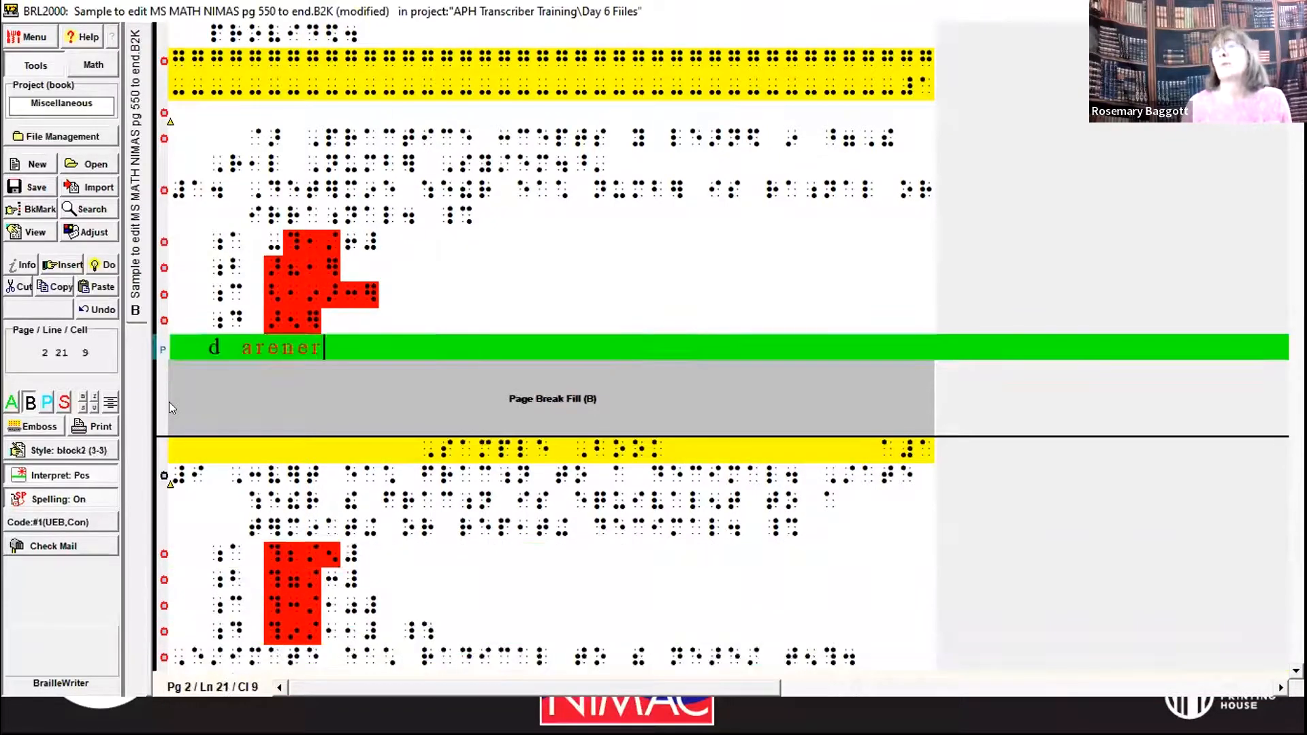
text(_:)
Number the first "Estimate each radical to the nearest tenth" instruction as 10
key(Down)
key(Down)
key(Down)
key(Down)
key(Down)
key(Down)
key(Down)
key(Down)
key(Down)
key(Down)
key(Down)
key(Down)
key(End)
key(Down)
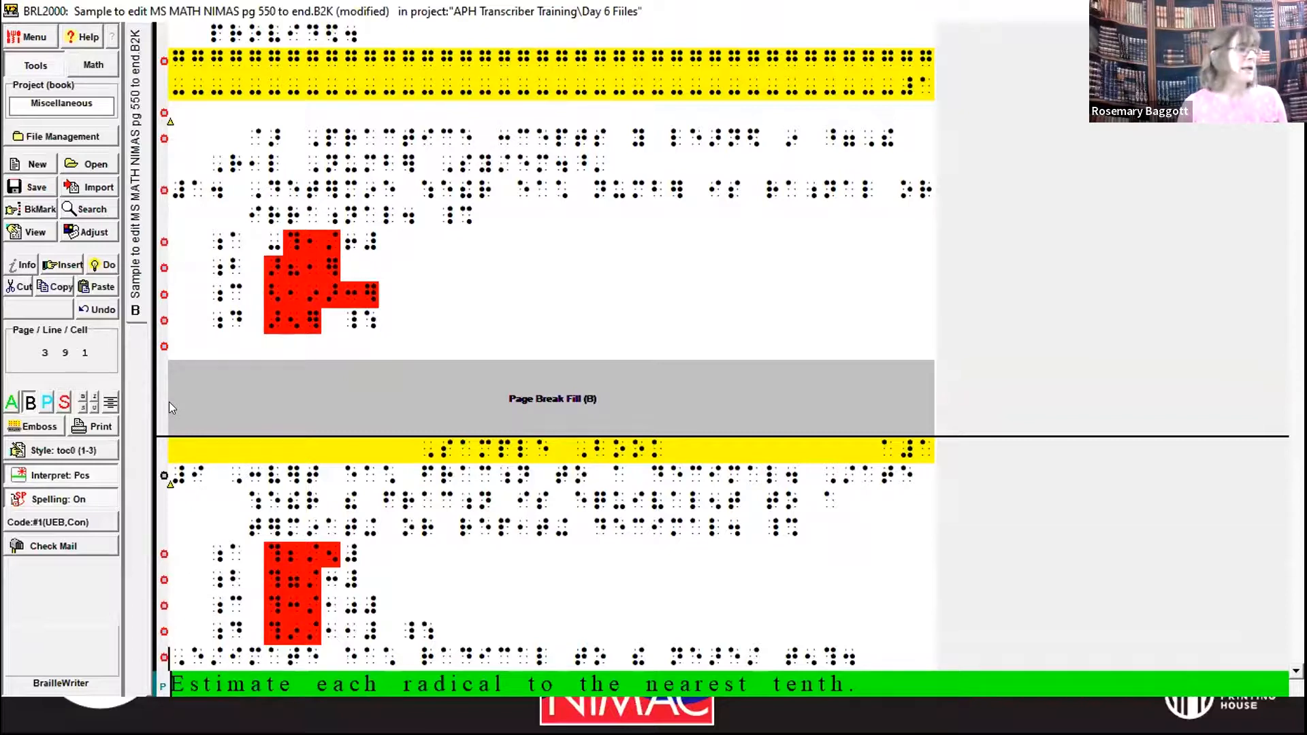
text(#aj)
Add the opening Nemeth indicator ⠸⠩ after "tenth." in item 10 and set that instruction to the toc1 (1-5) style
key(Down)
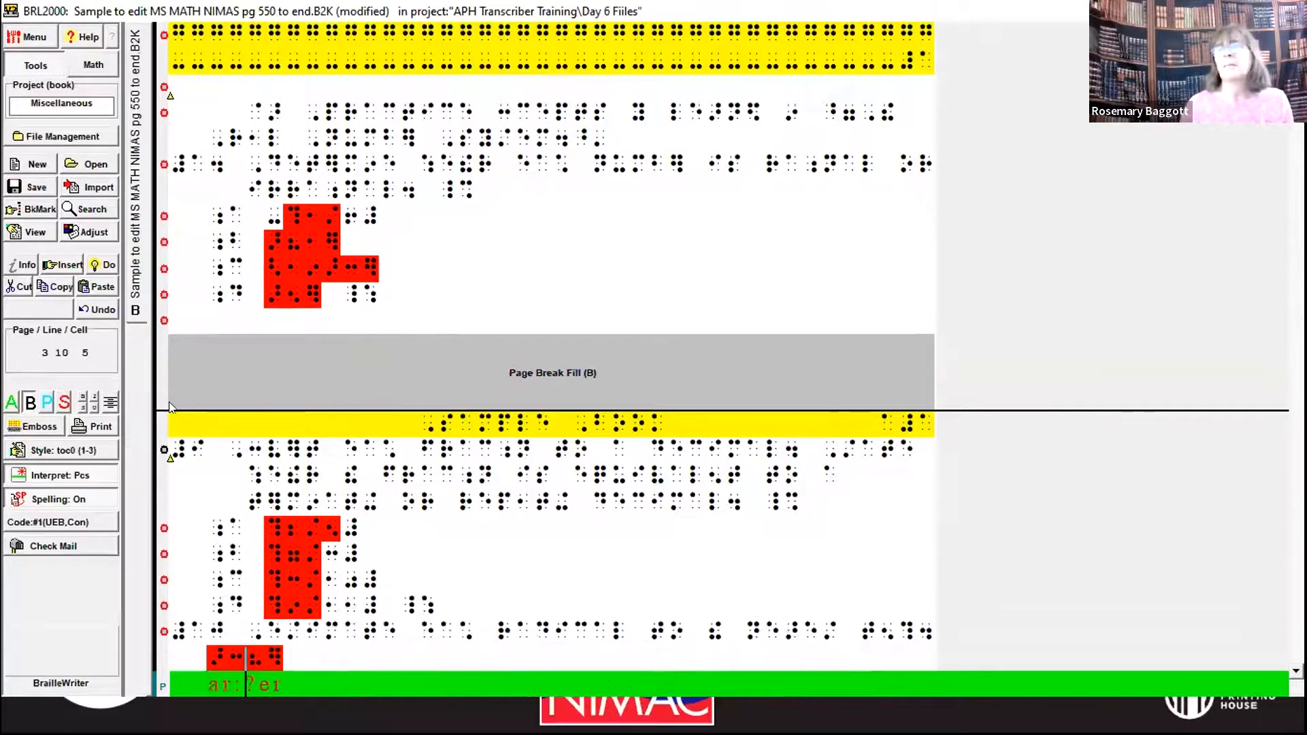
key(Up)
key(End)
text(_)
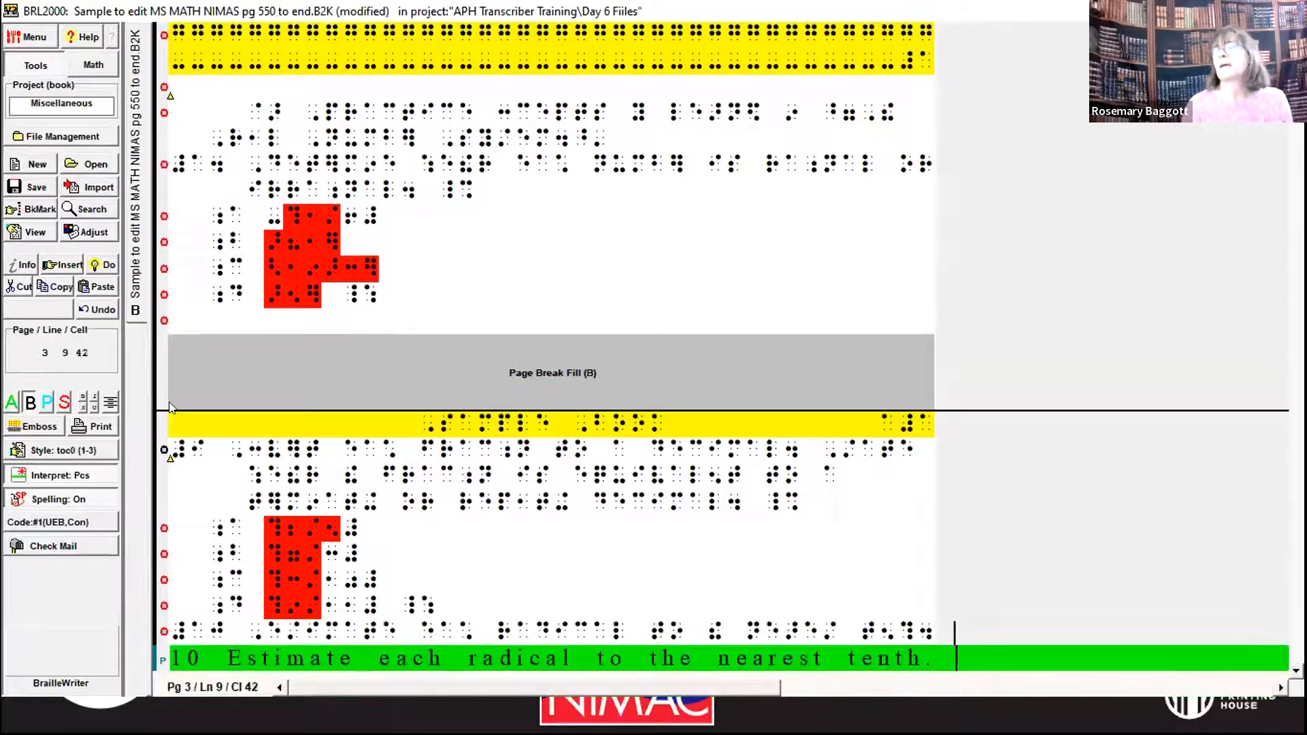
text(%)
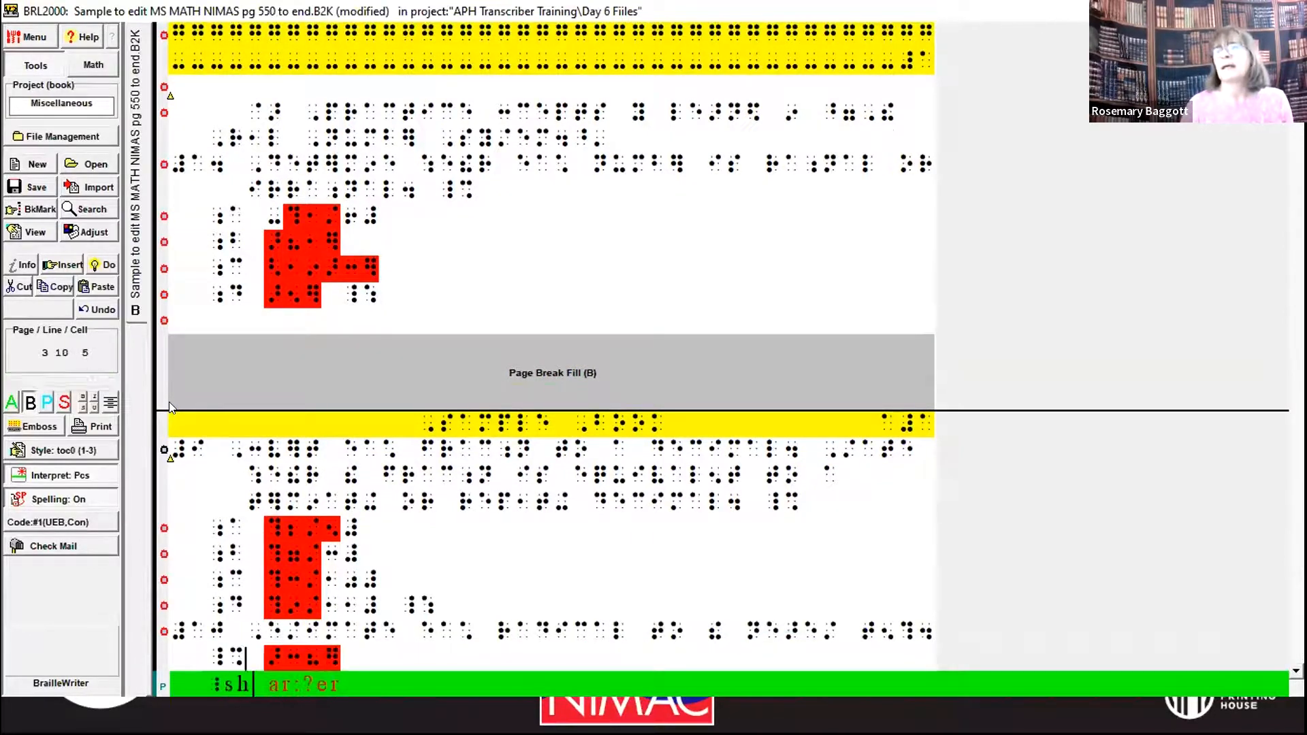
key(Up)
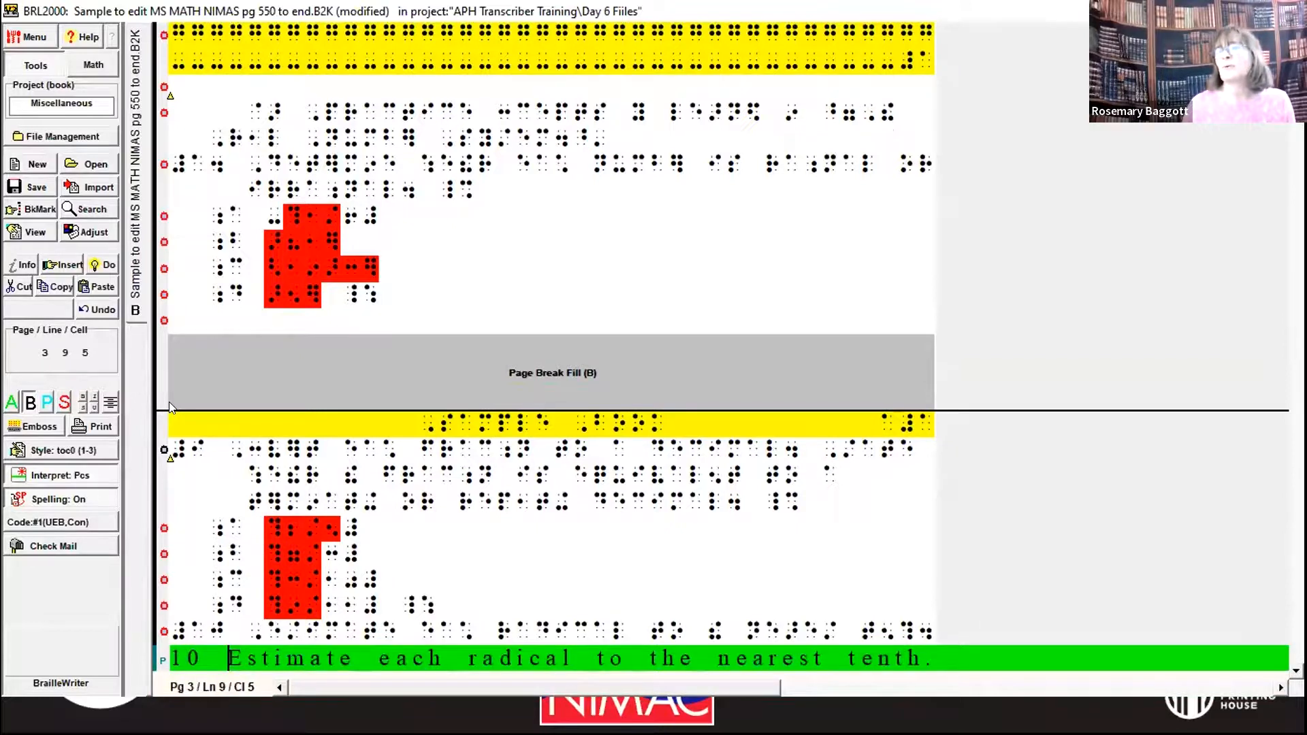
key(Down)
key(Left)
key(Left)
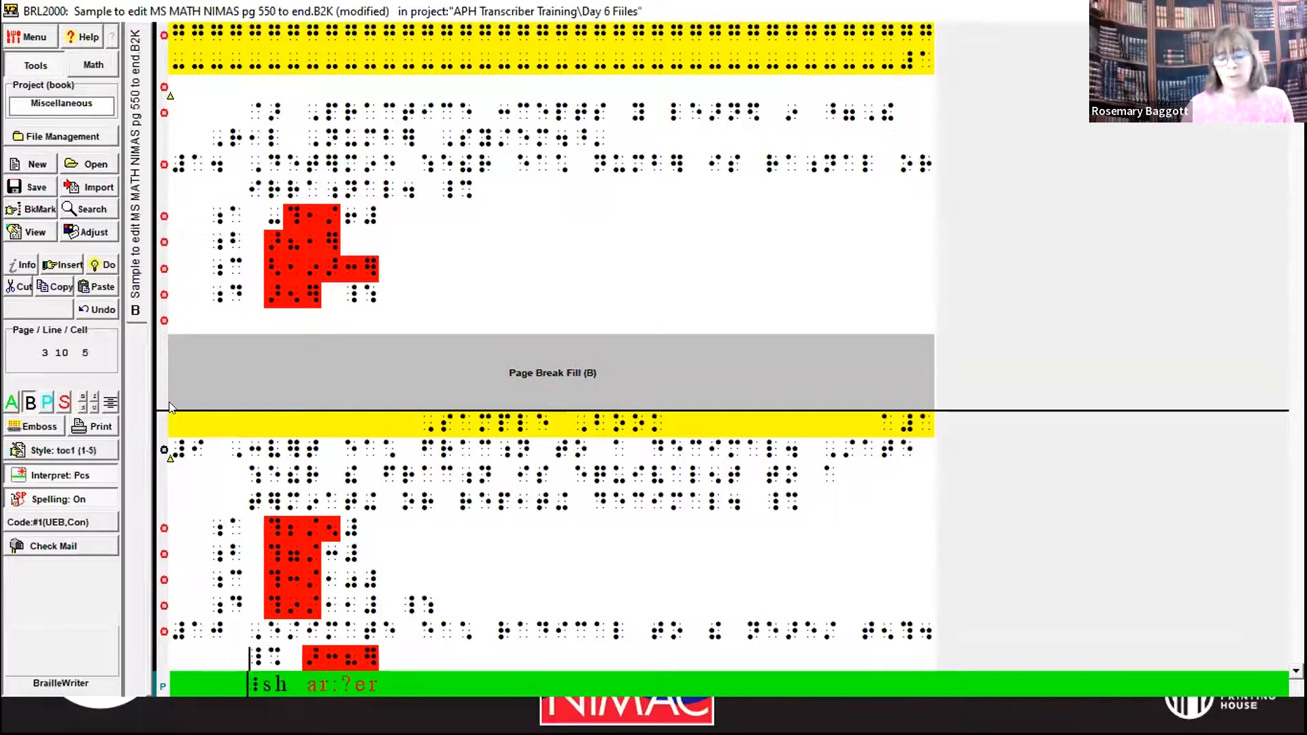
key(Right)
key(Right)
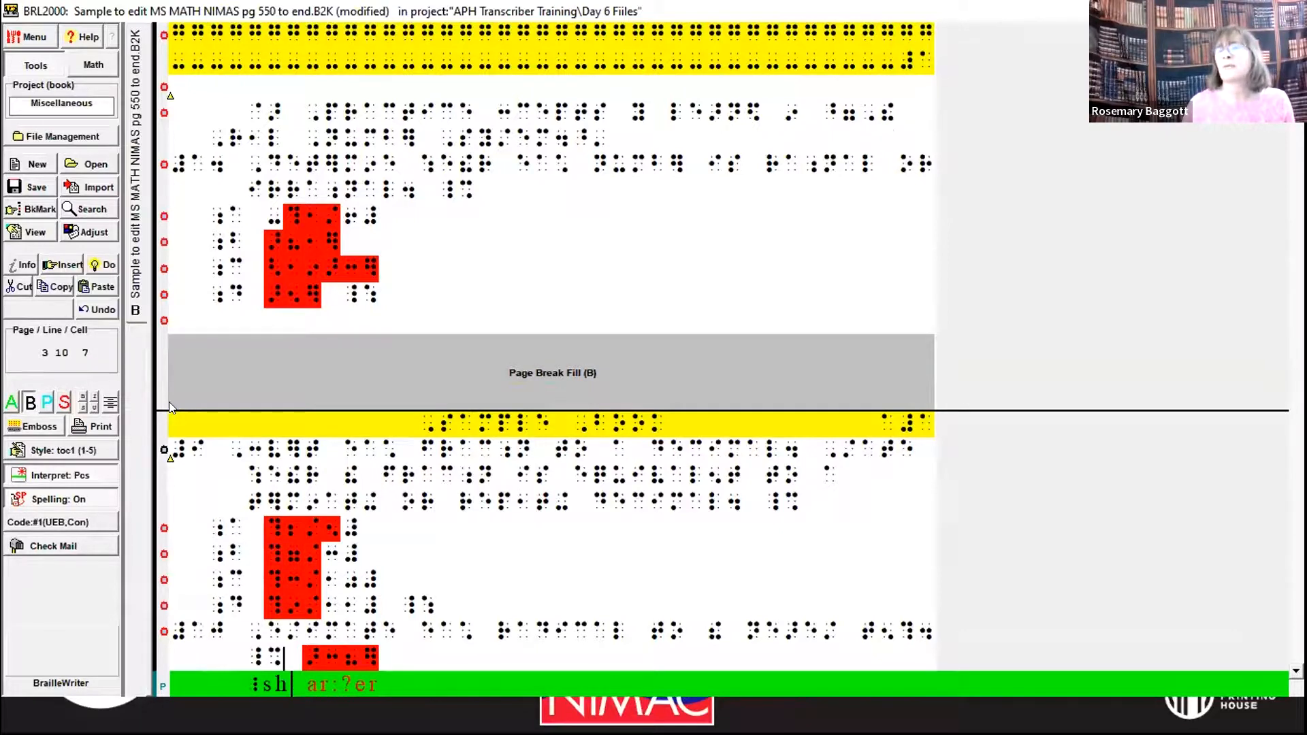
Start item 10's first radical on its own line in 3-5 style and label the two radicals a and b
key(Return)
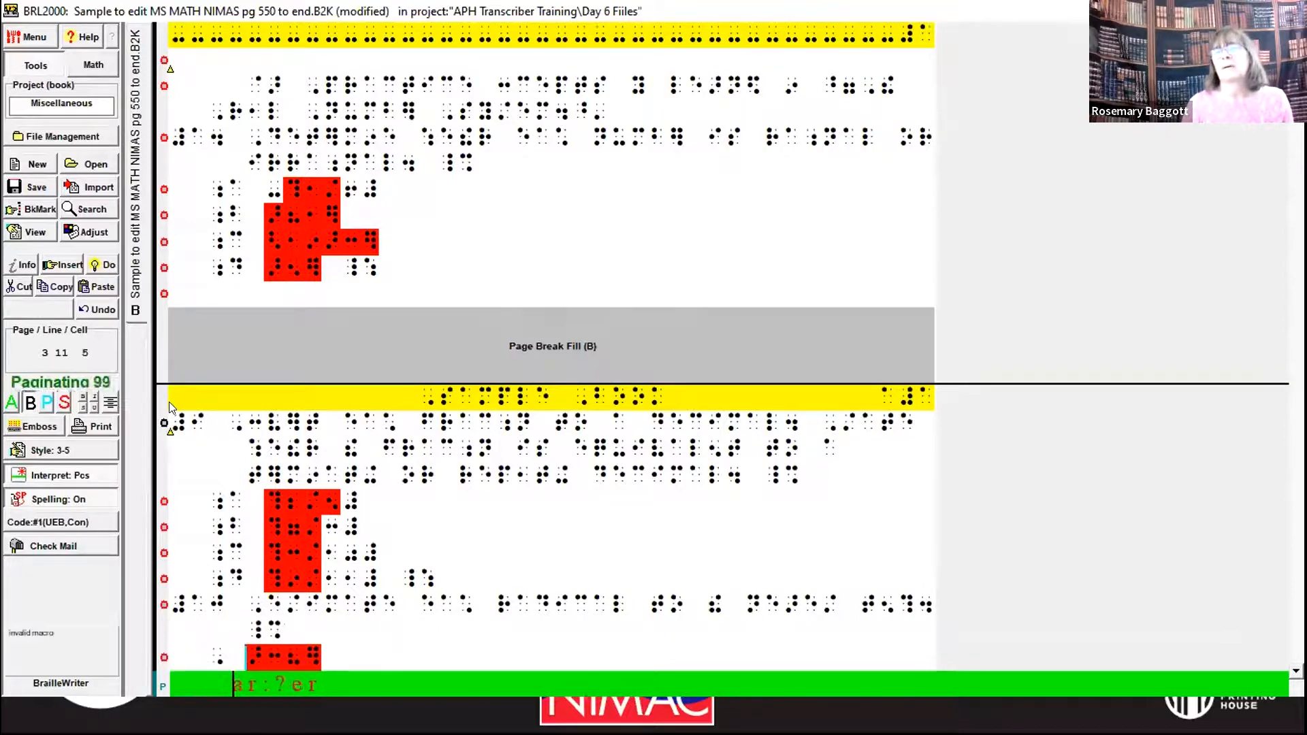
key(BackSpace)
key(BackSpace)
text(;a)
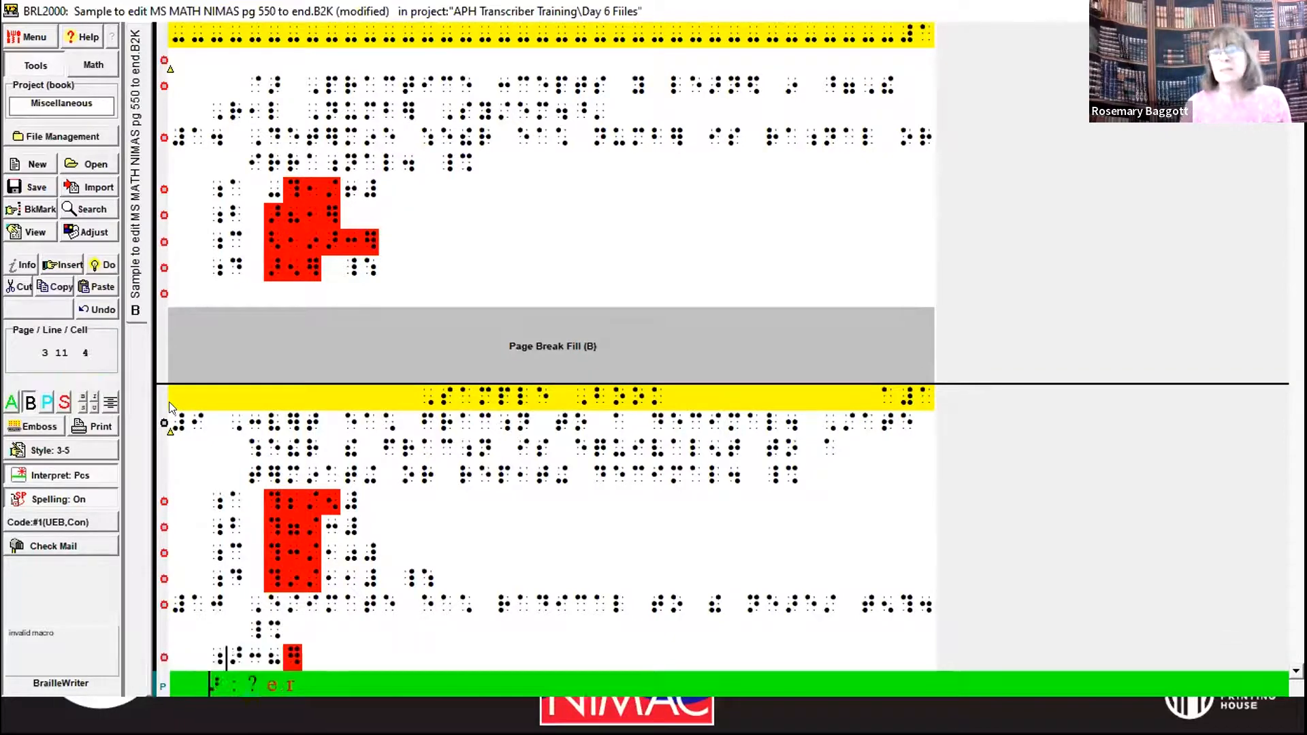
key(Down)
key(Home)
text(;b)
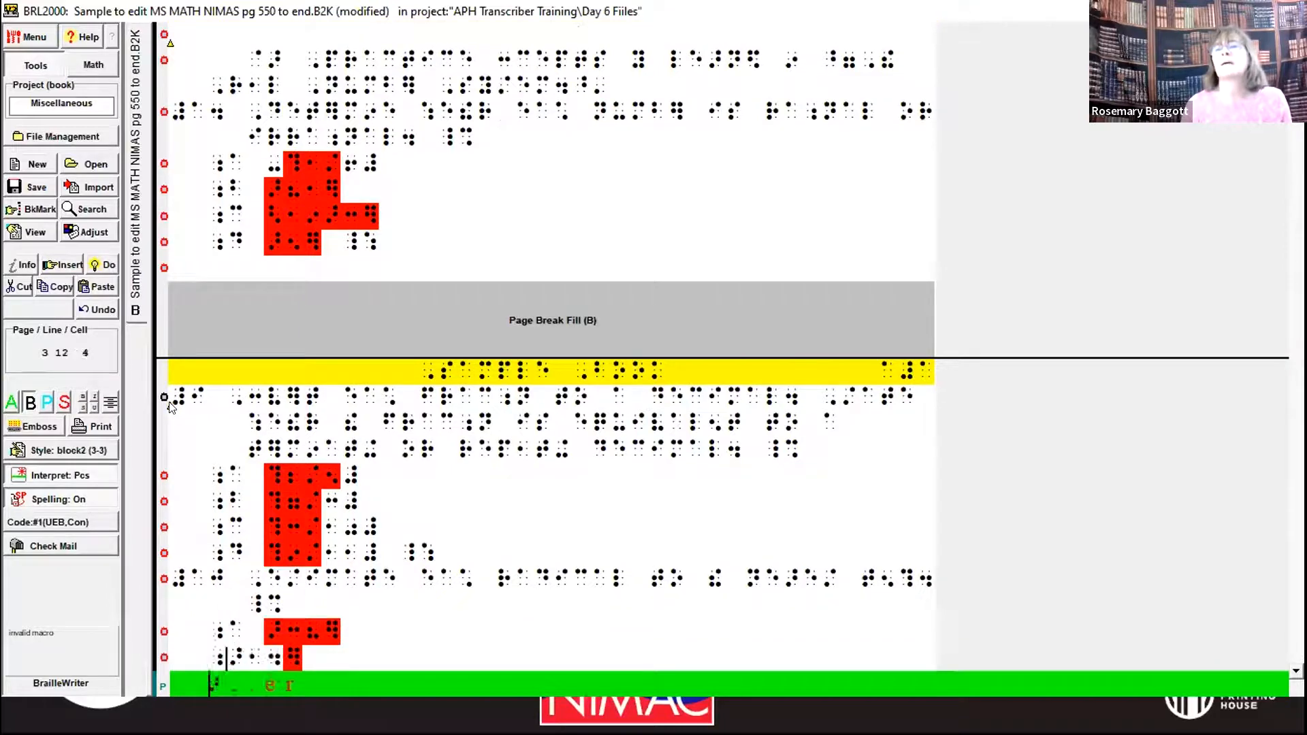
Add a space and the closing Nemeth indicator ⠸⠱ after radical b of item 10
key(Down)
key(Home)
key(Up)
key(End)
text(_:)
Number the second "Estimate each radical to the nearest tenth" instruction as 11
key(Down)
key(Home)
key(Down)
key(Down)
key(Down)
key(Down)
key(Down)
key(Down)
key(Down)
key(Down)
key(Down)
key(Down)
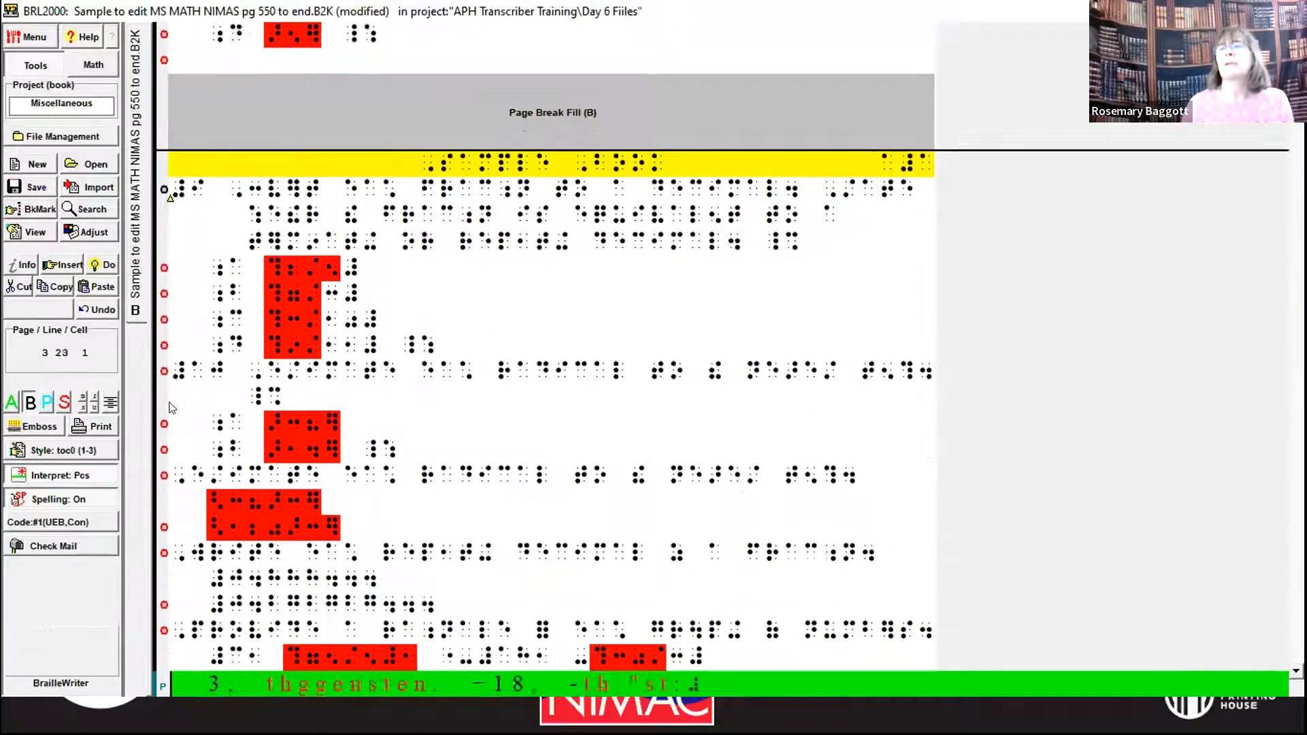
key(Down)
key(Down)
key(Down)
key(Down)
key(Up)
key(Up)
key(Up)
key(Up)
key(Up)
key(Up)
key(Up)
key(Up)
key(Up)
key(Up)
key(Up)
key(Up)
key(Up)
key(Up)
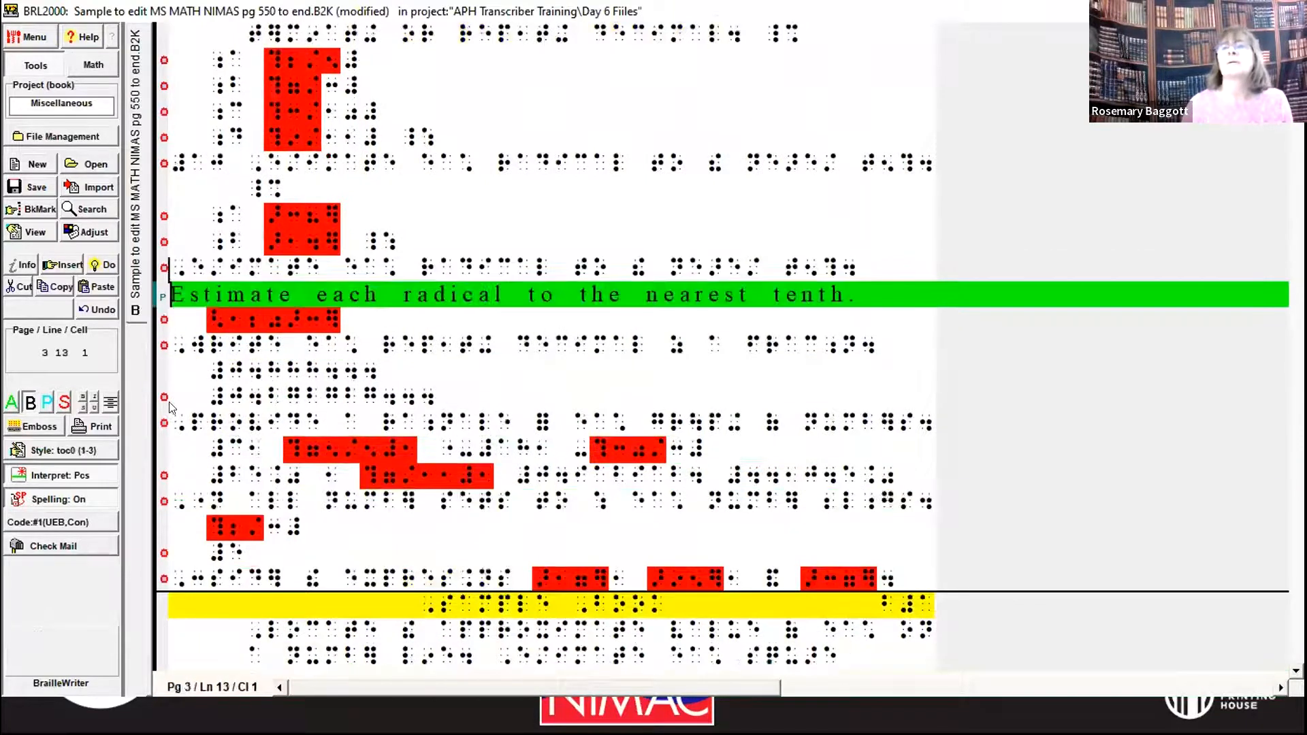
text(#aa)
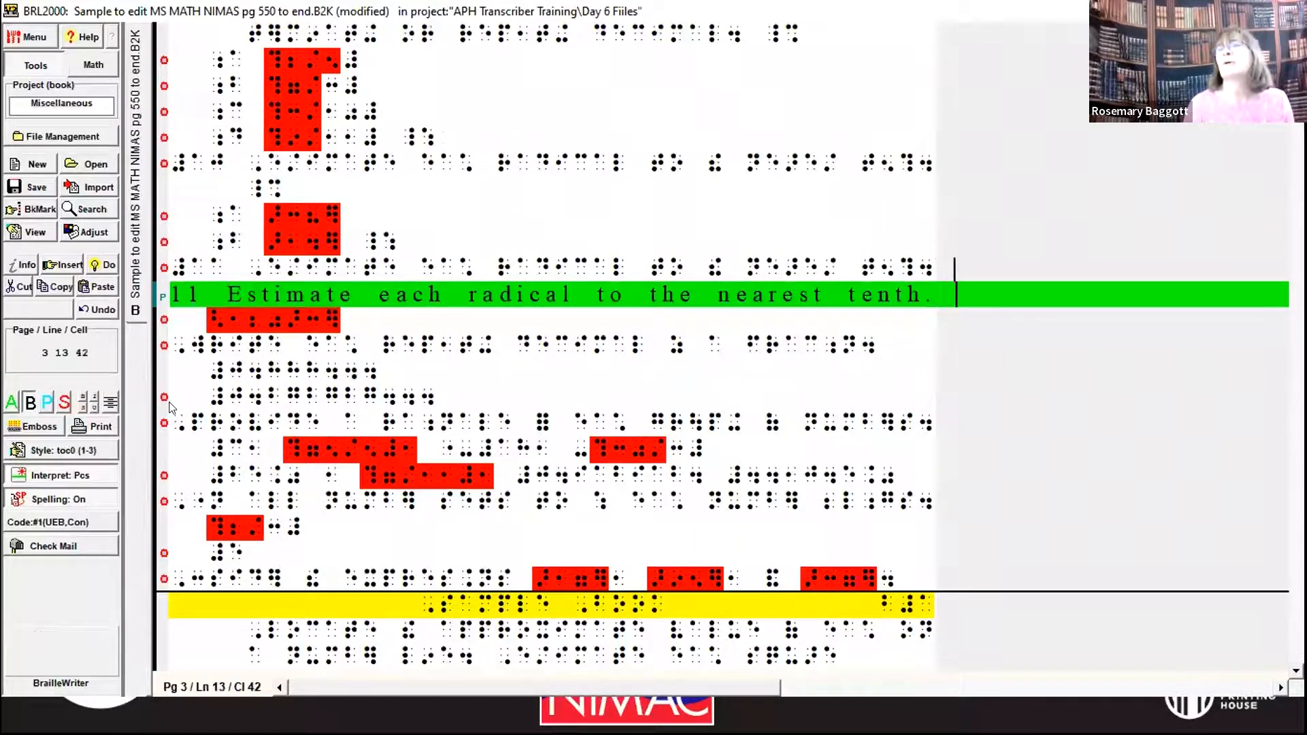
Place the opening Nemeth indicator ⠸⠩ on item 11's runover line and start its first radical on a separate line in indent1 (3-1) style
key(Down)
key(Return)
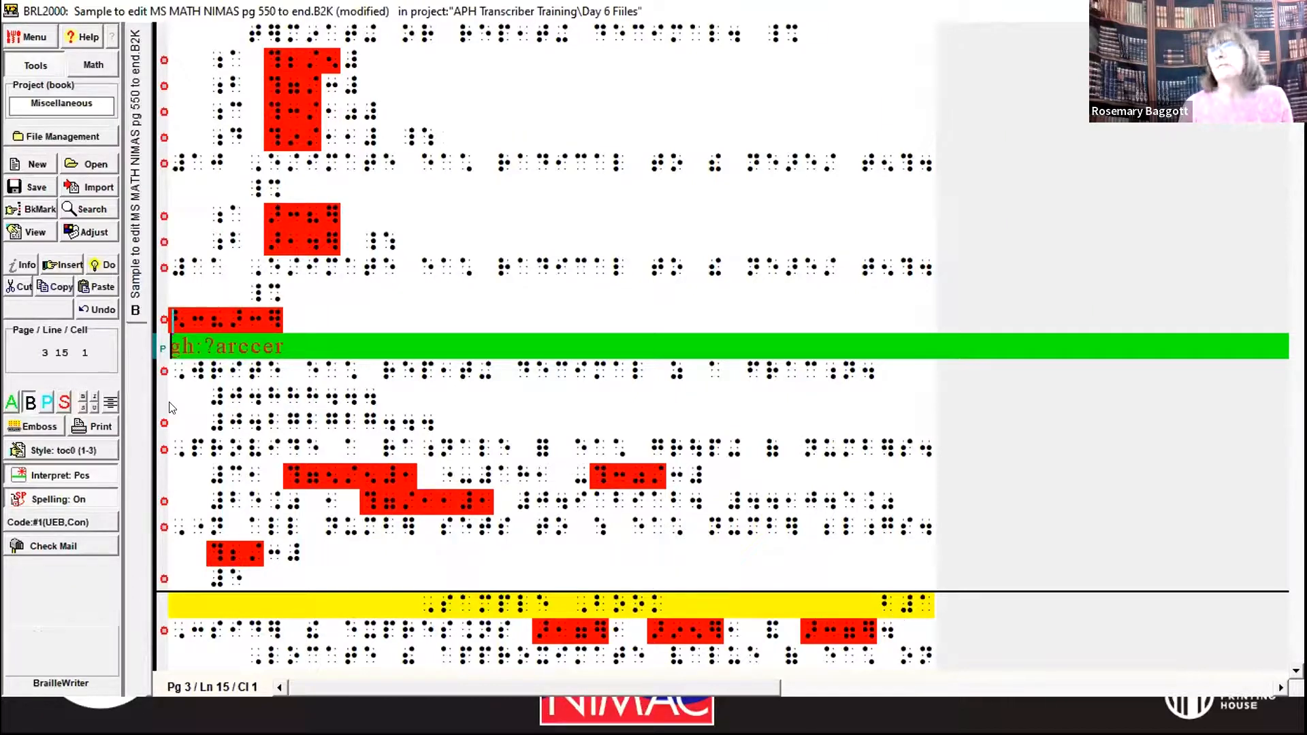
key(Tab)
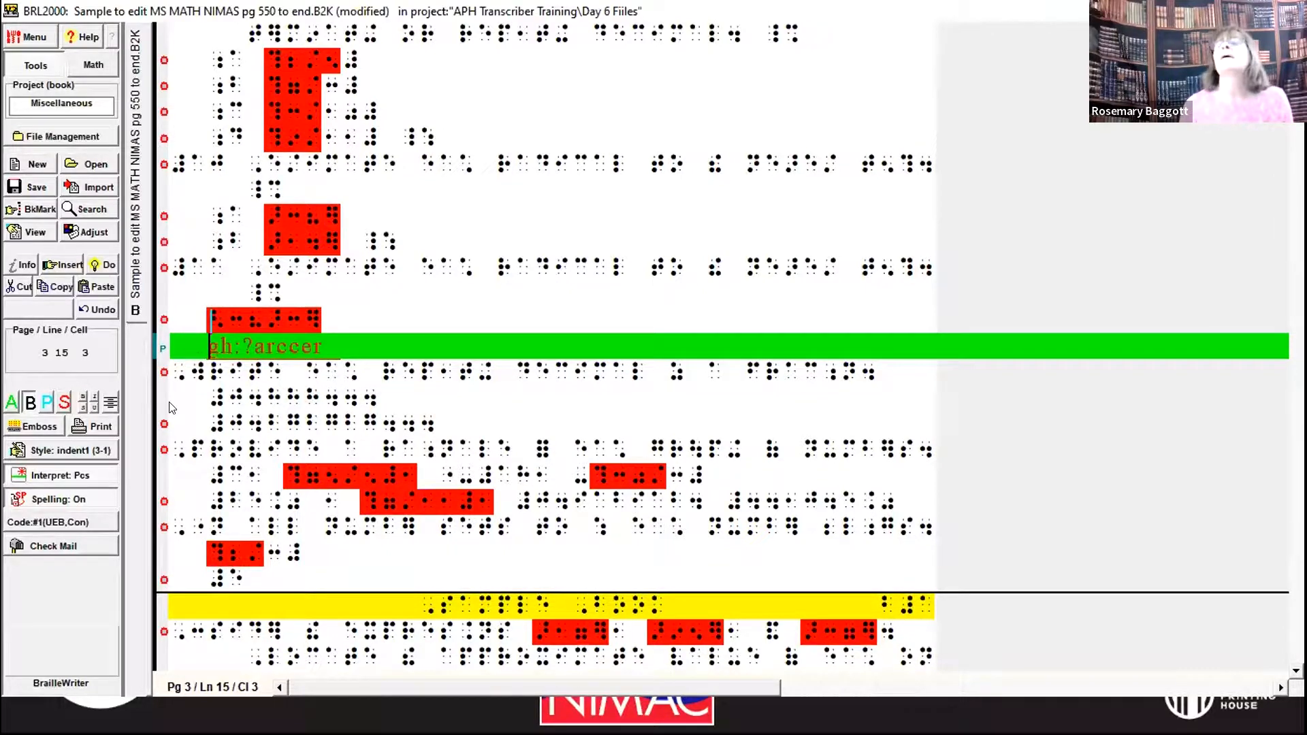
Label item 11's two radicals a and b and add the closing Nemeth indicator ⠸⠱ after radical b
text(;a)
key(Down)
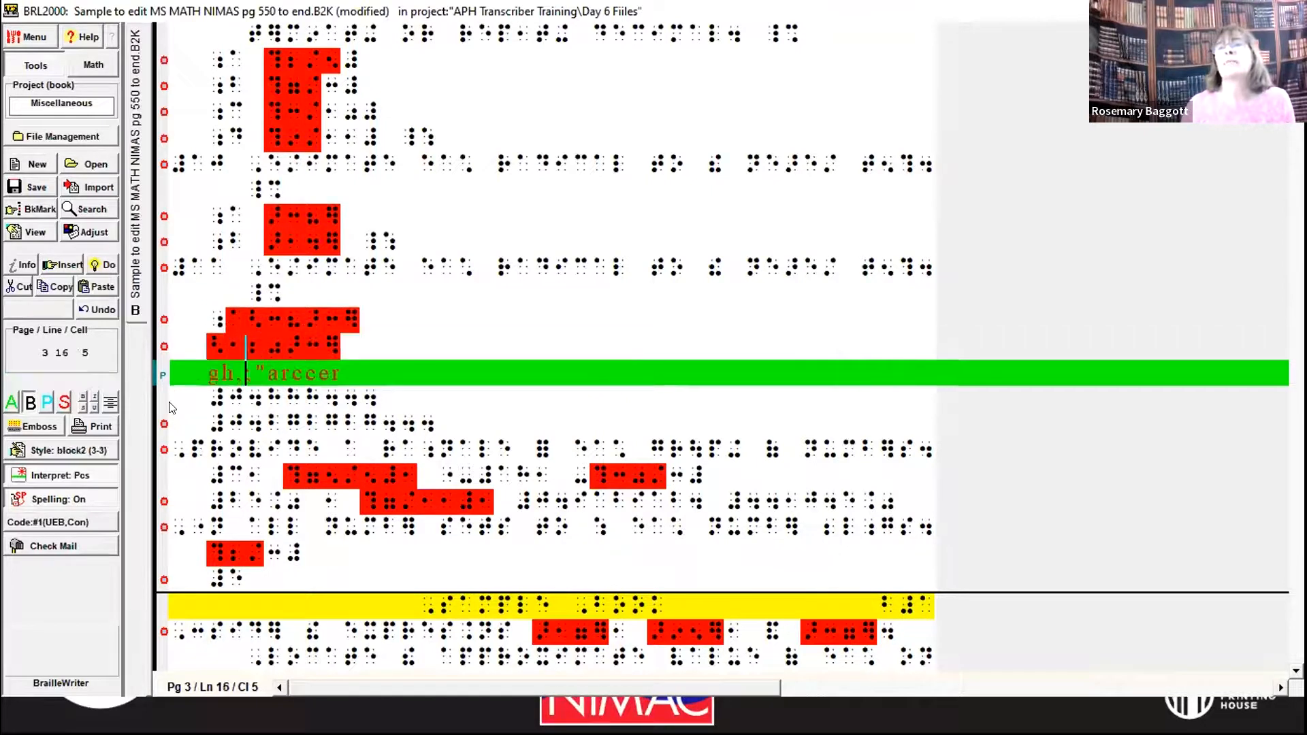
key(Left)
key(Left)
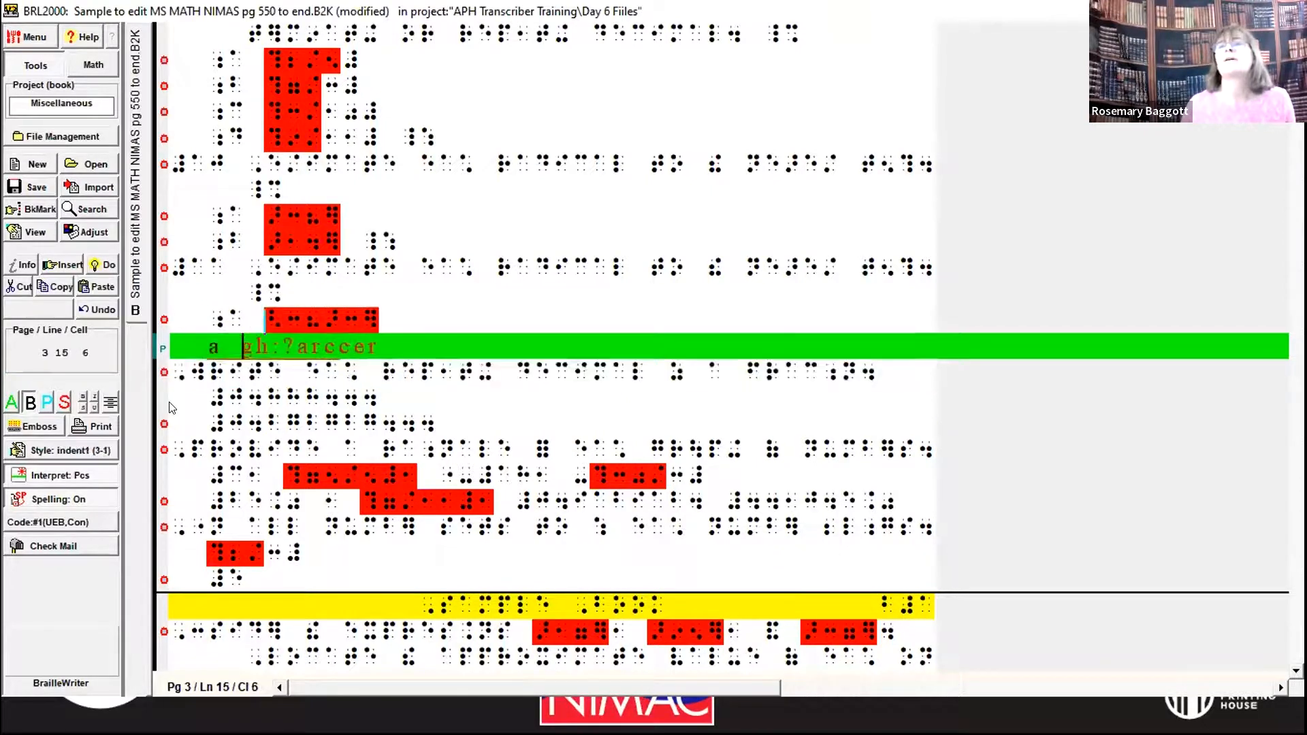
text(;b)
key(End)
key(Down)
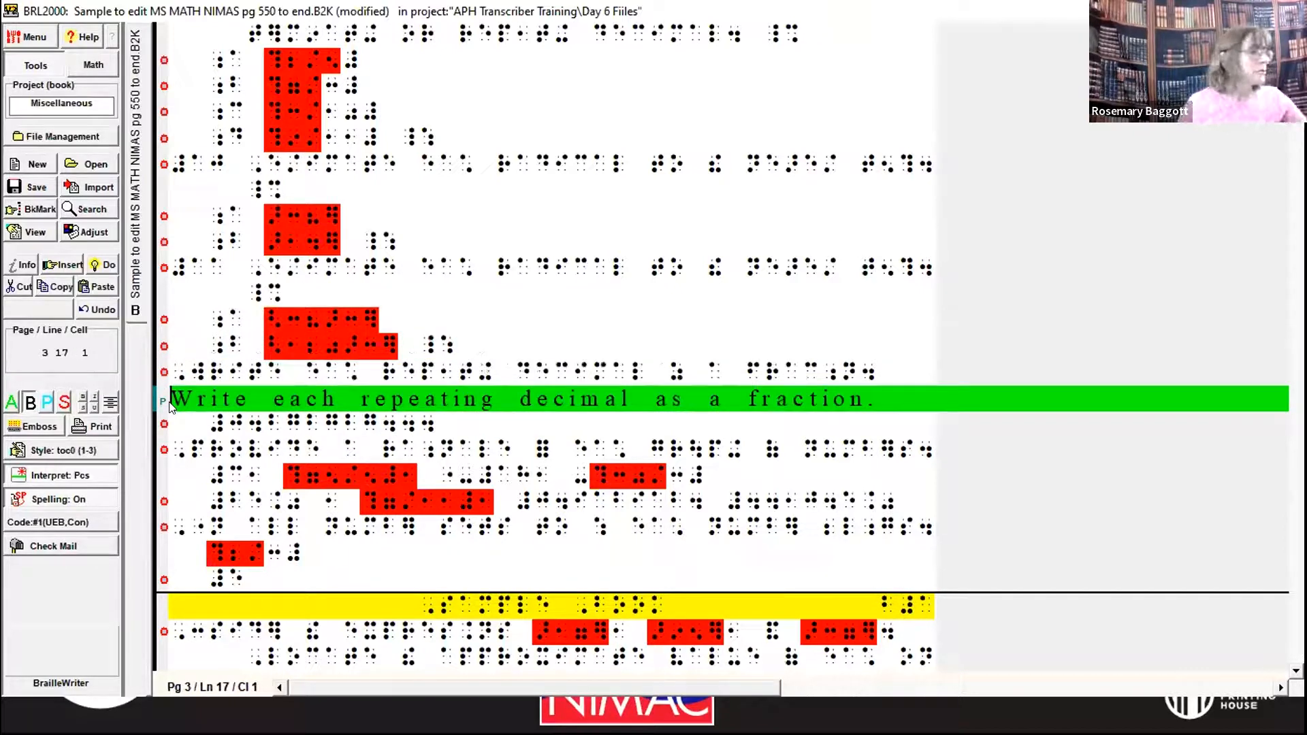
Number the "Write each repeating decimal as a fraction." instruction as 12 and give it toc1 (1-5) style
text(12)
key(Down)
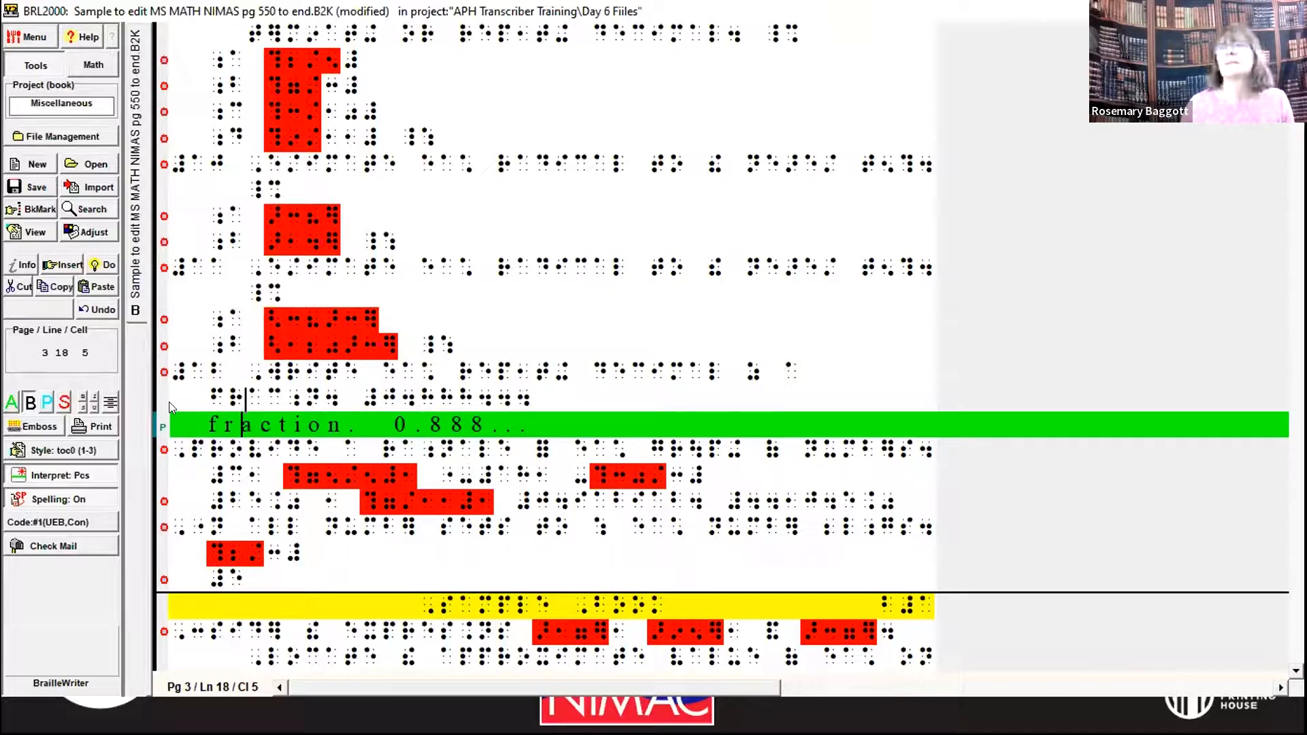
key(Left)
key(Left)
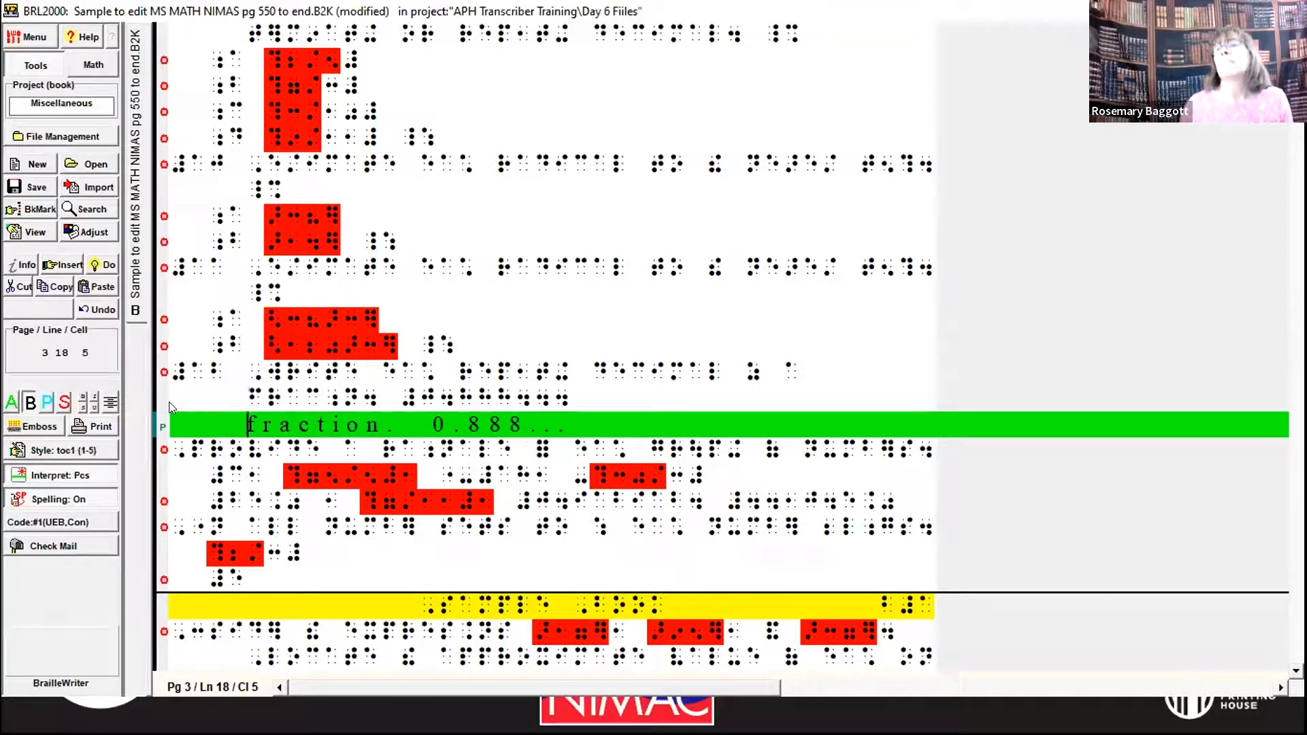
Add the opening Nemeth indicator ⠸⠩ after "fraction." and start 0.888... on a separate line in indent1 (3-1) style
key(ctrl+Right)
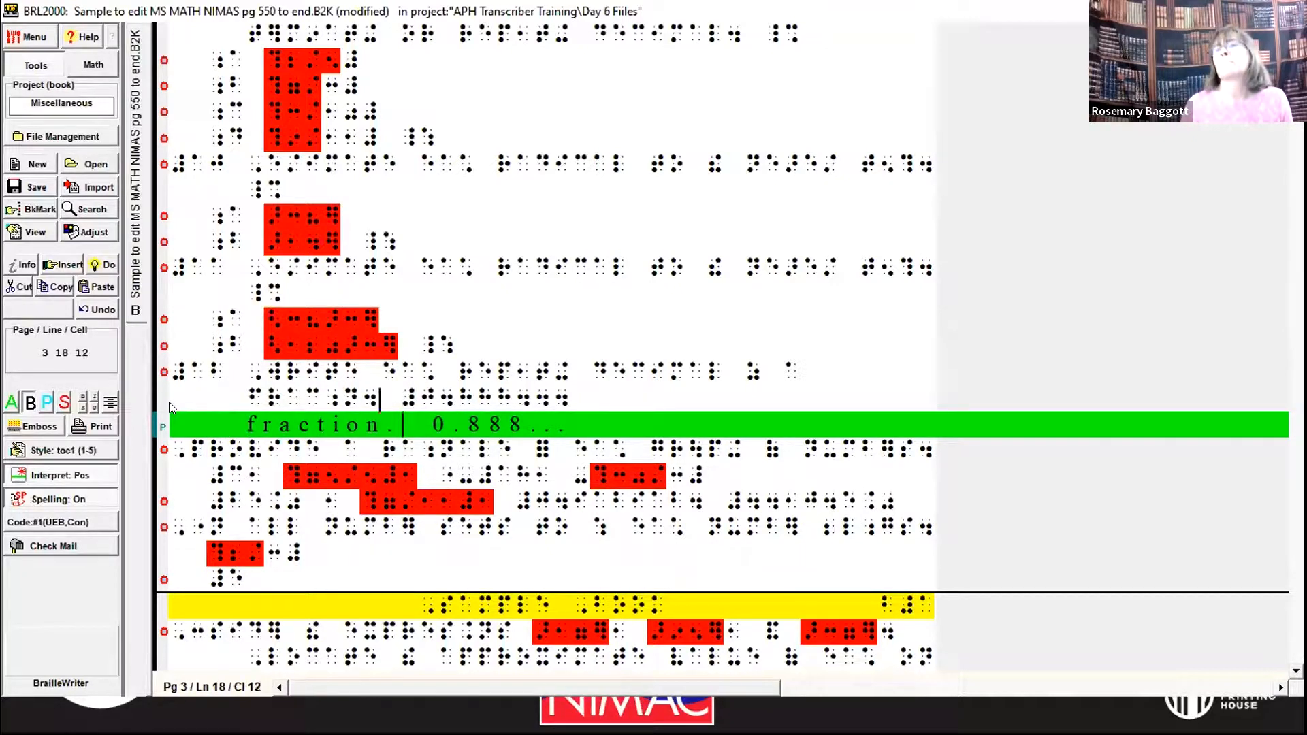
text(_%)
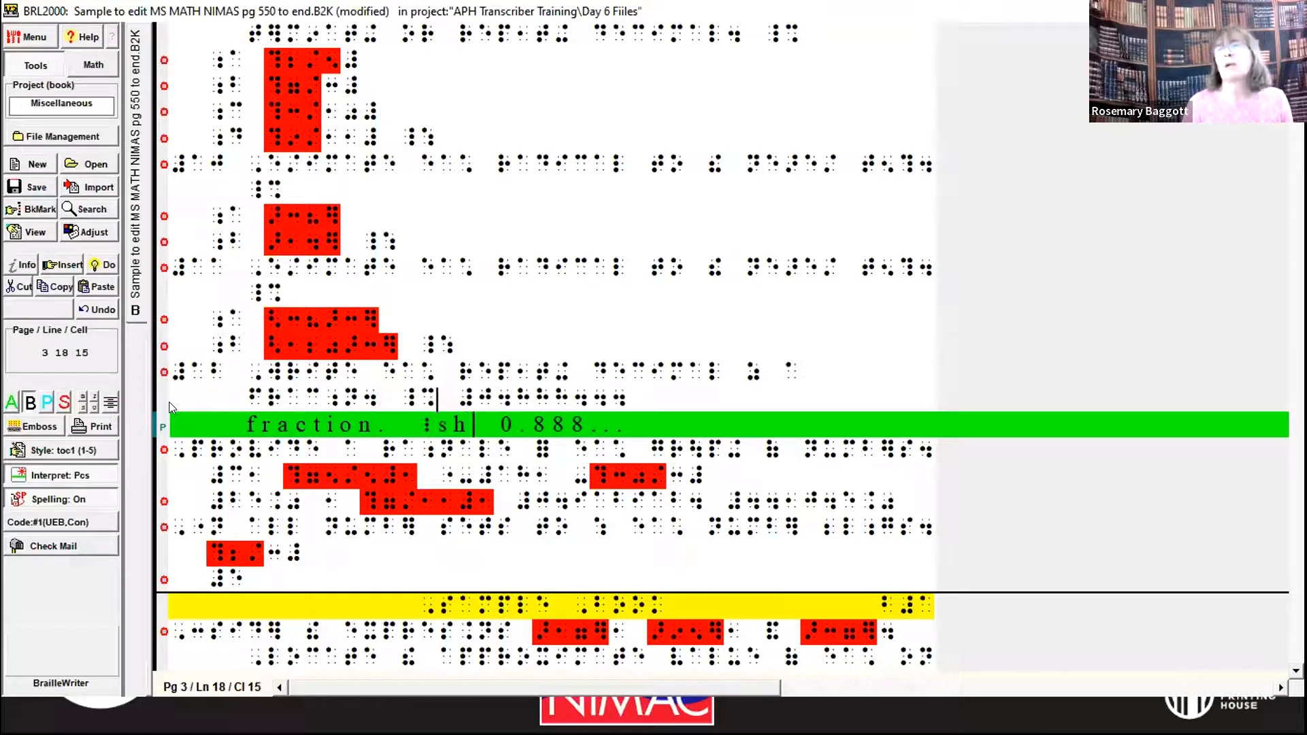
key(Return)
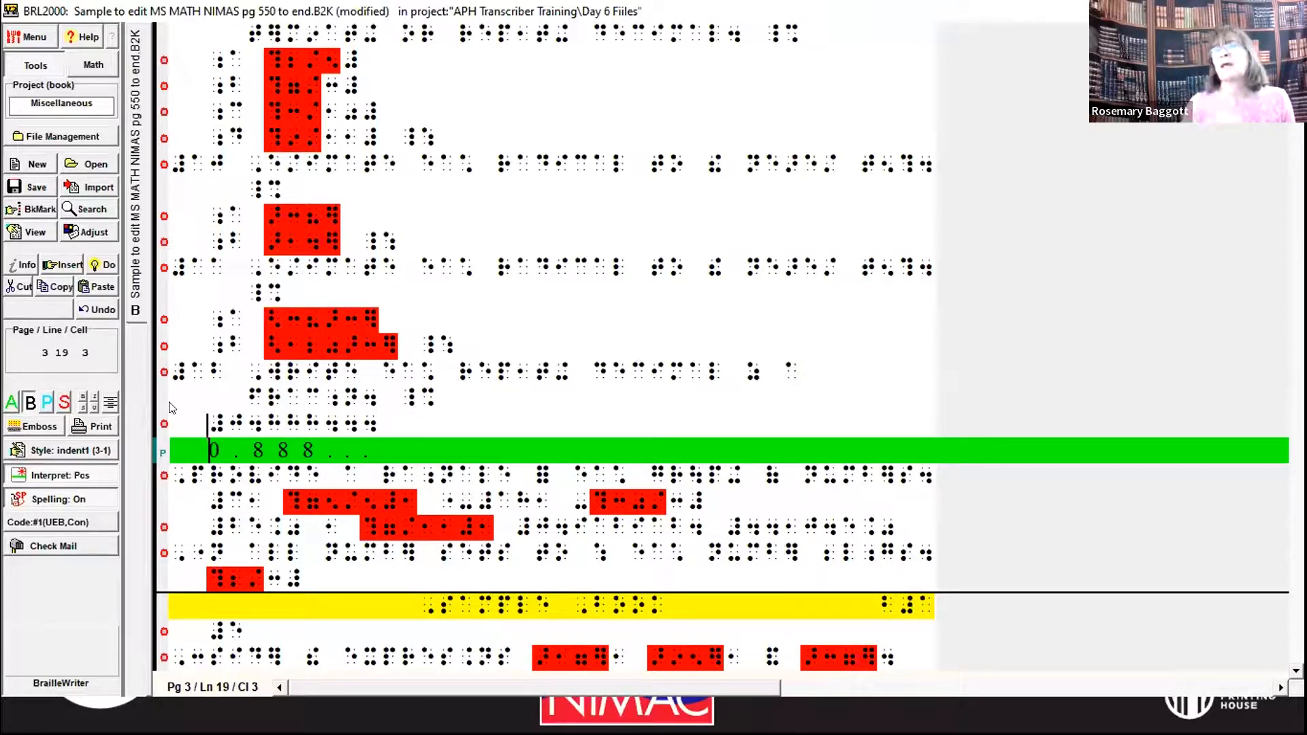
Label the first repeating decimal of item 12 as a and replace its UEB number with 0.888... in Nemeth code
text(a  )
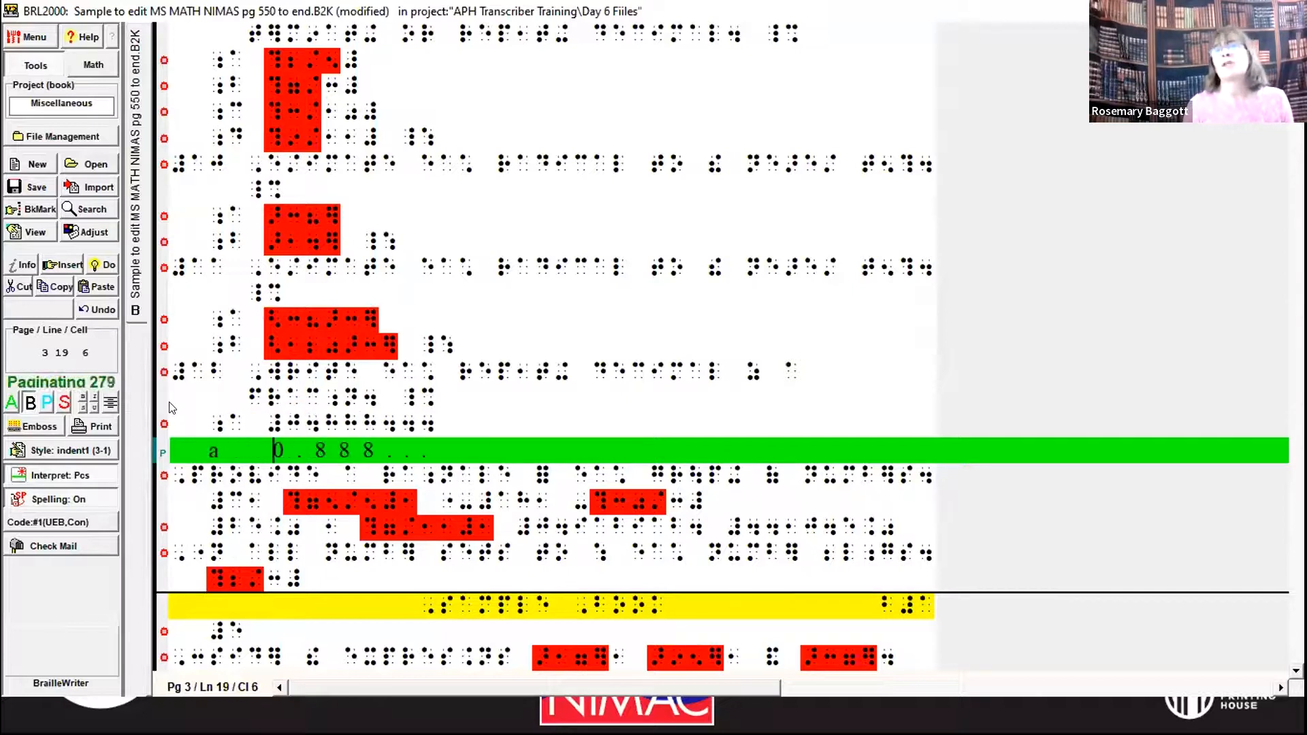
text(#0.888''')
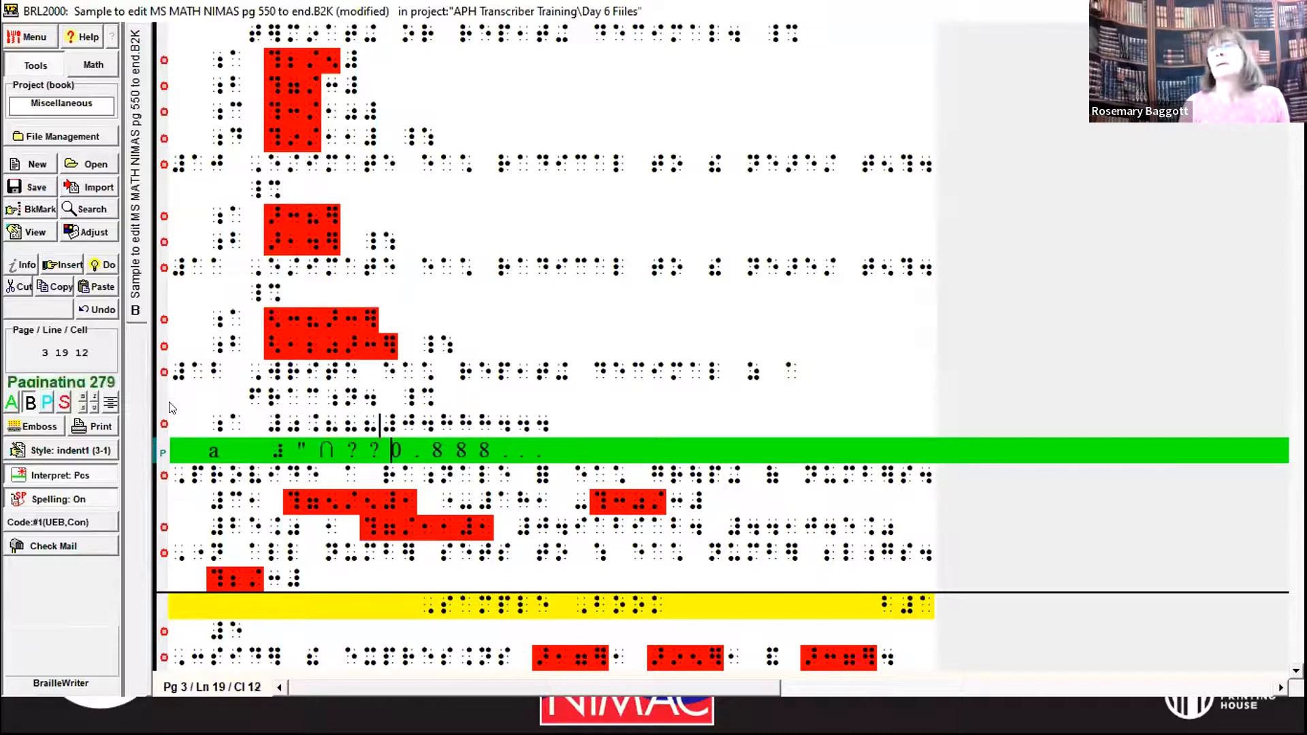
key(shift+End)
key(Delete)
Label item 12's second decimal b, replace it with 0.272727... in Nemeth code and add the closing Nemeth indicator ⠸⠱
key(Down)
key(Home)
text(;b #0.)
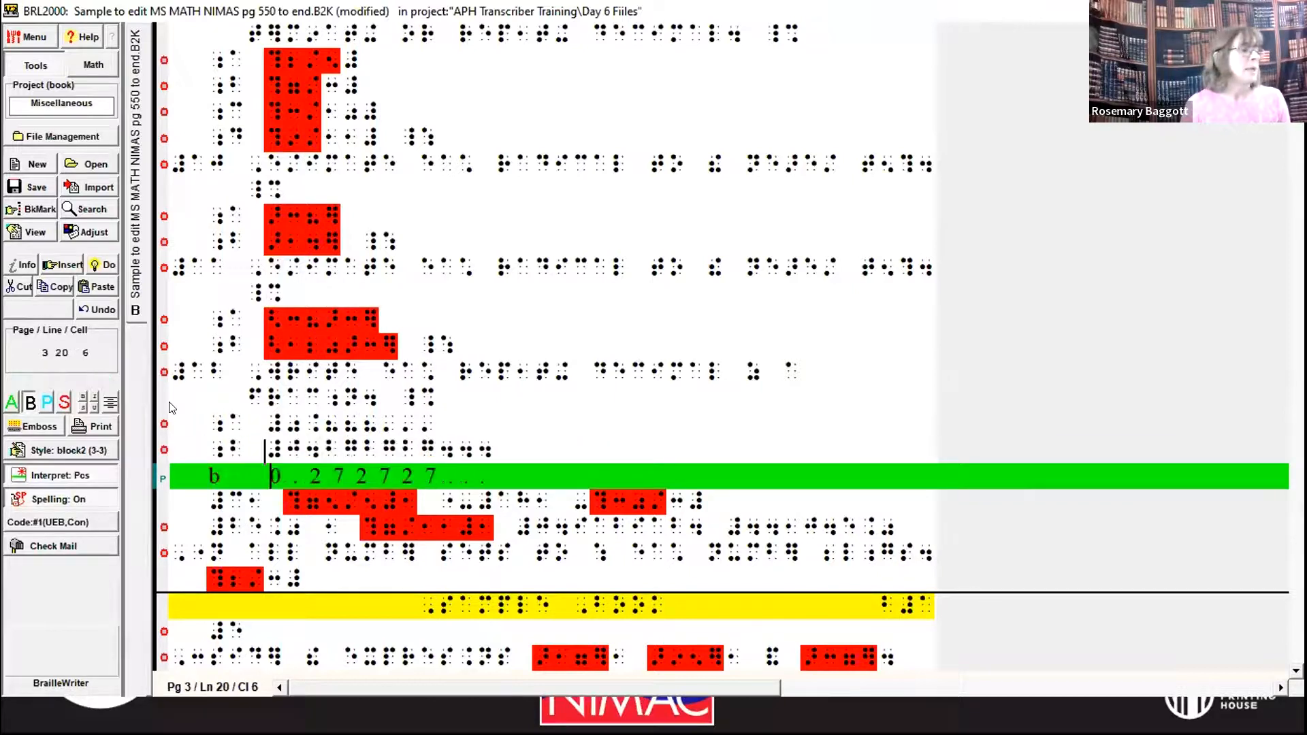
text(bgbgbg444)
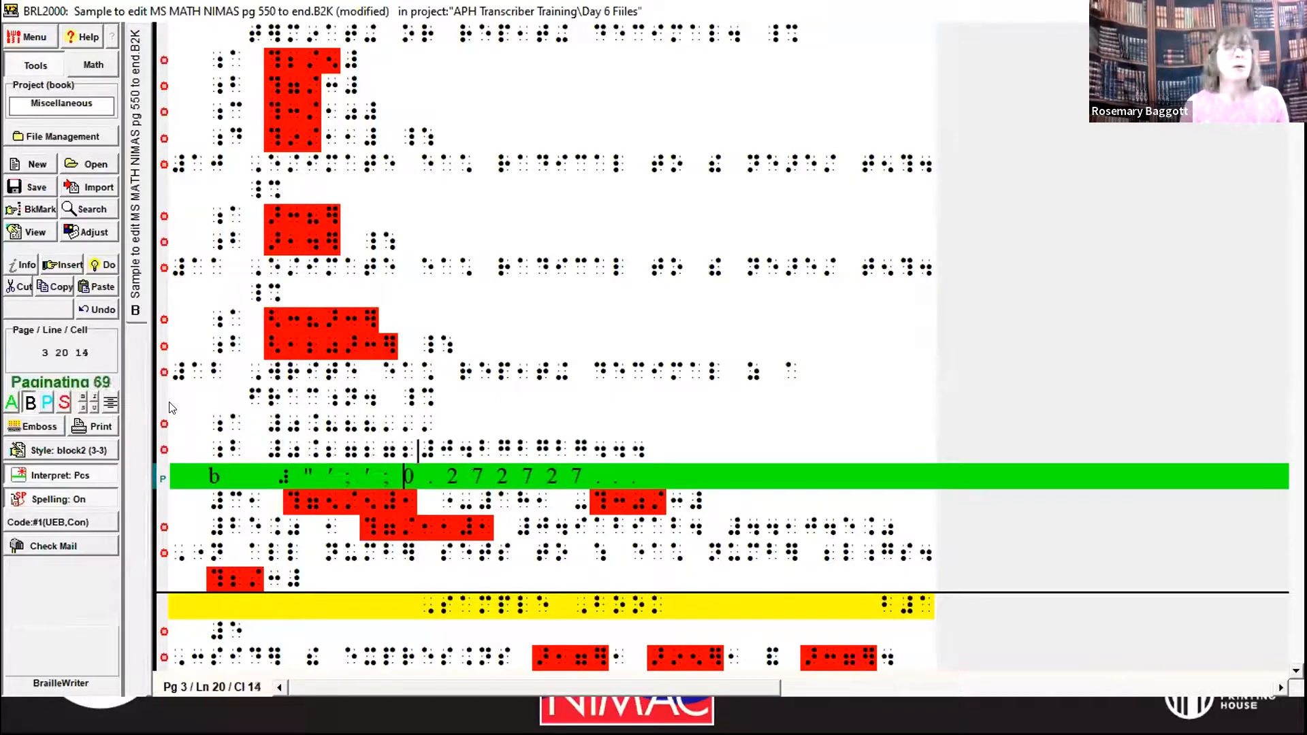
key(shift+End)
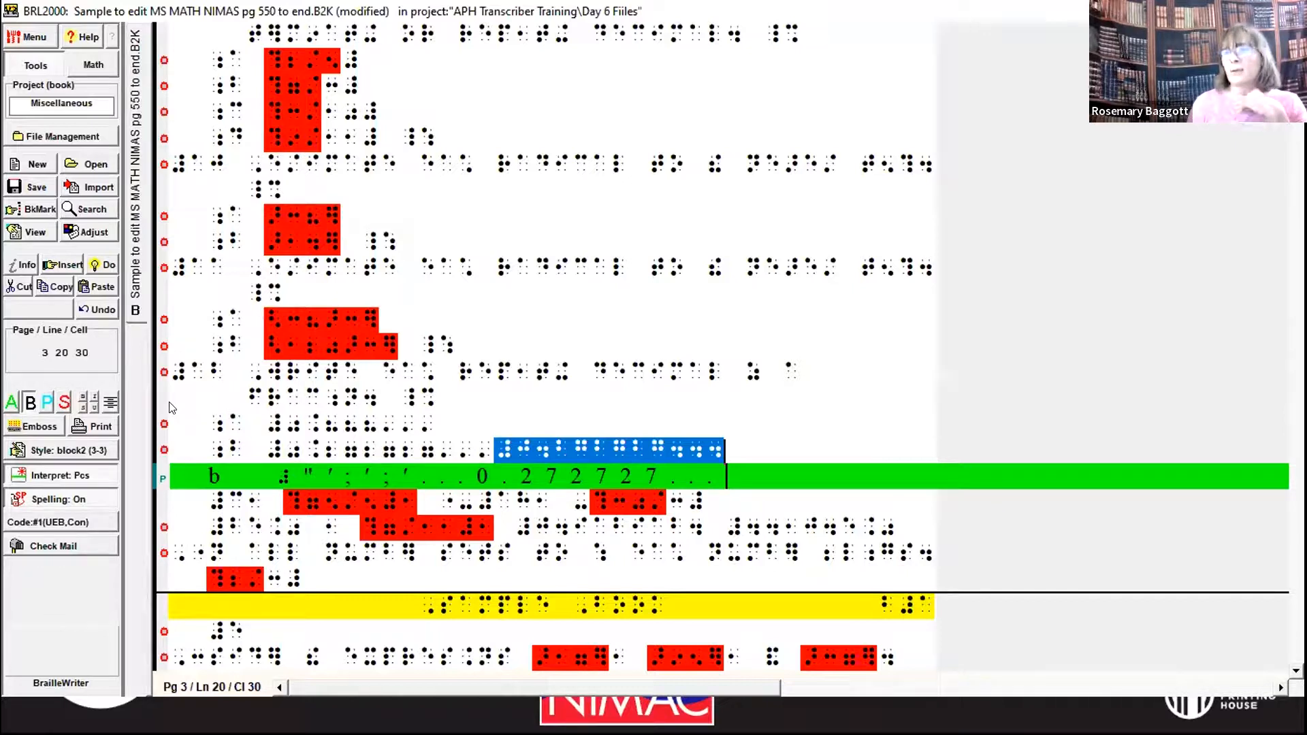
key(Delete)
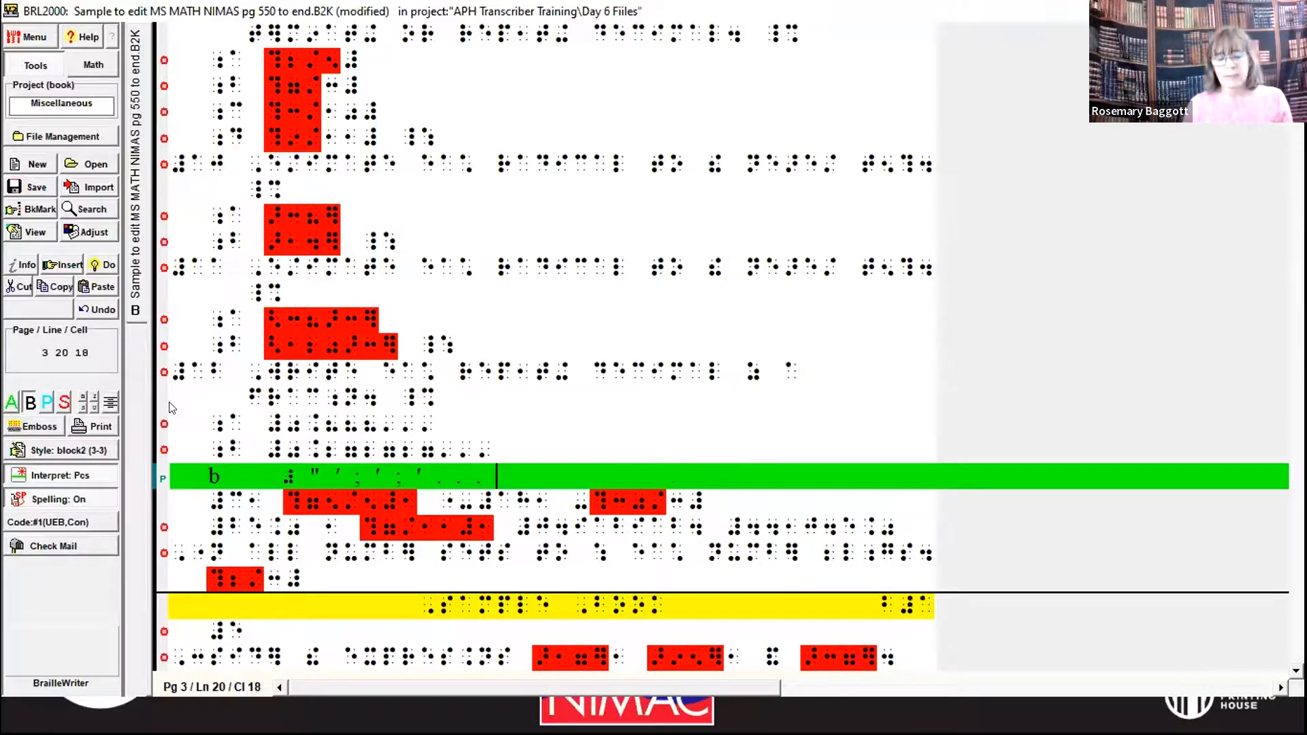
text(_:)
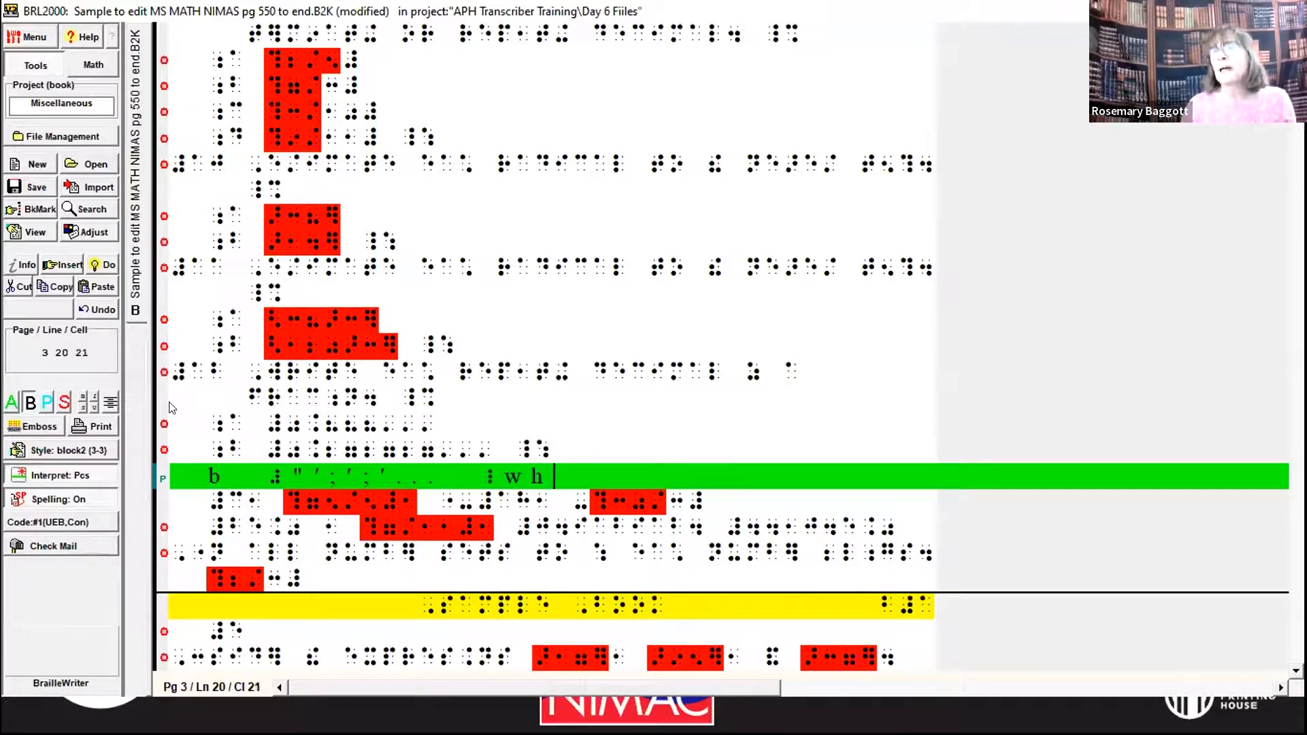
Number the "Provide a rationale for each grouping of numbers" instruction as 13 and give it toc1 (1-5) style
key(Down)
key(Home)
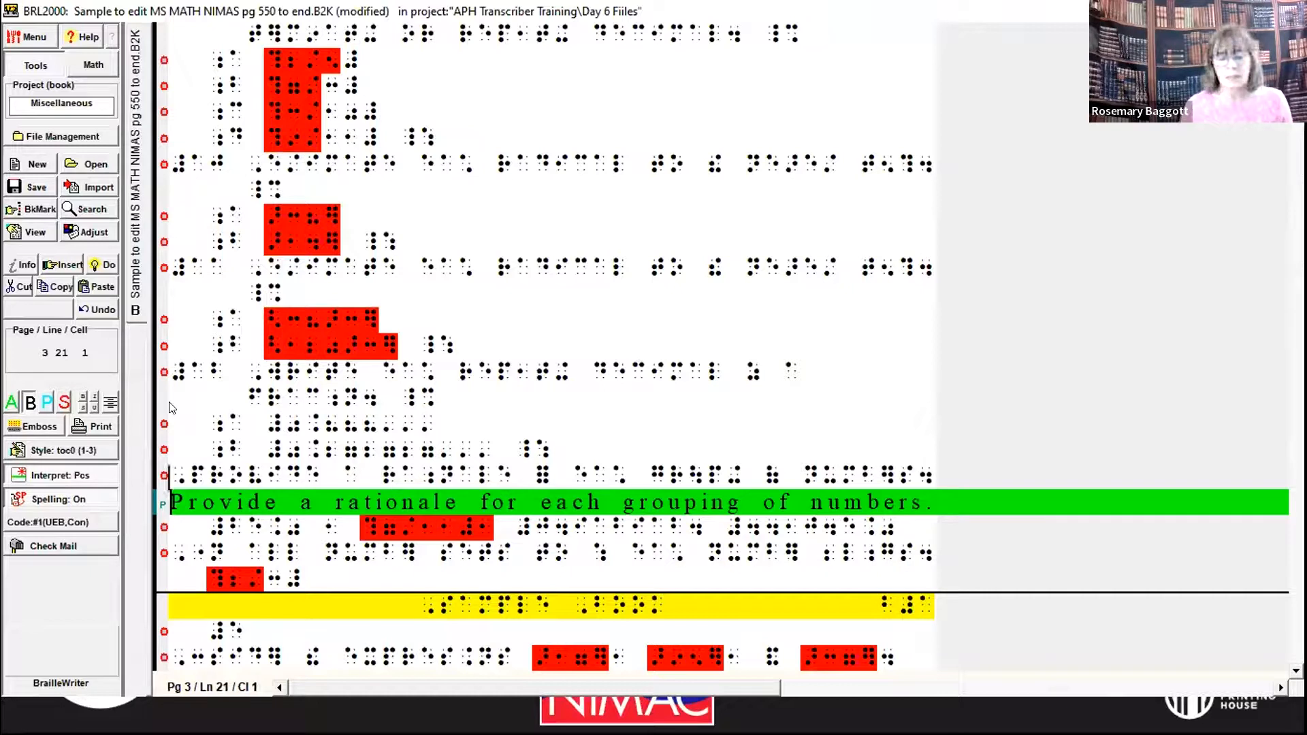
key(ctrl+v)
key(Home)
key(Tab)
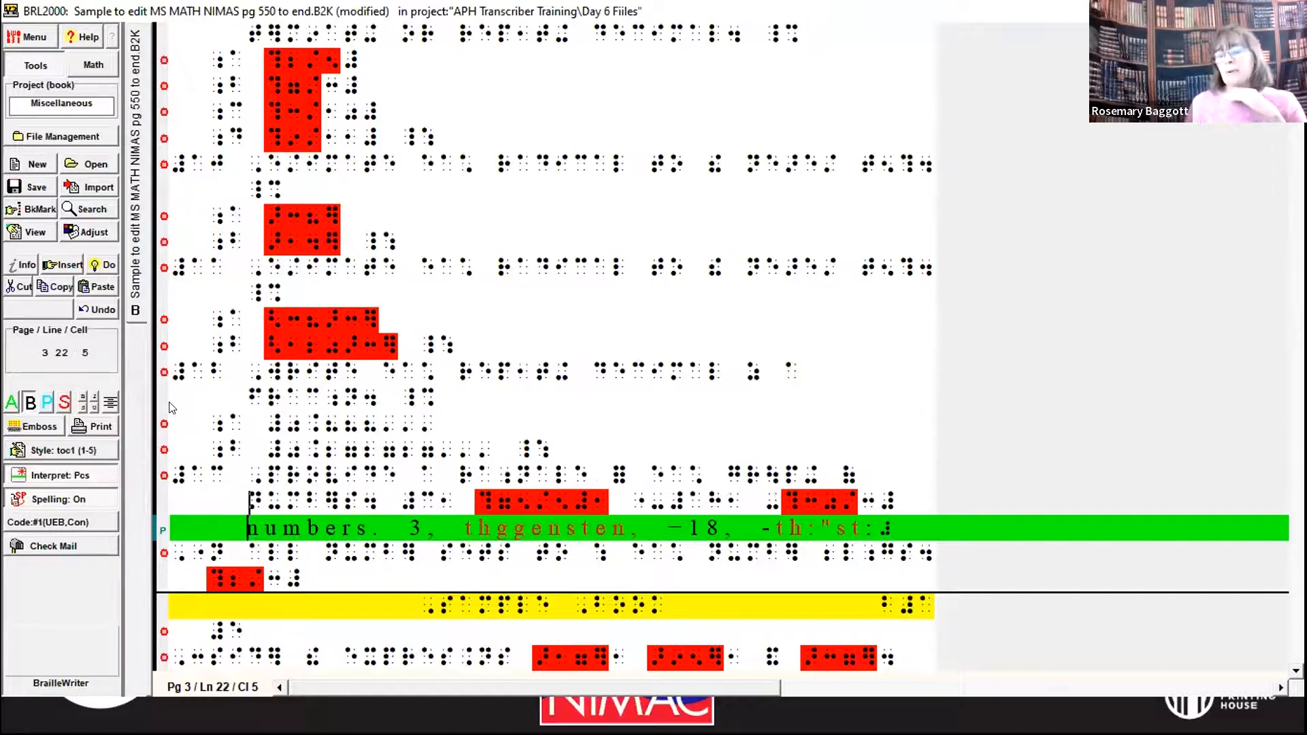
key(Up)
key(Down)
key(ctrl+Right)
key(ctrl+Left)
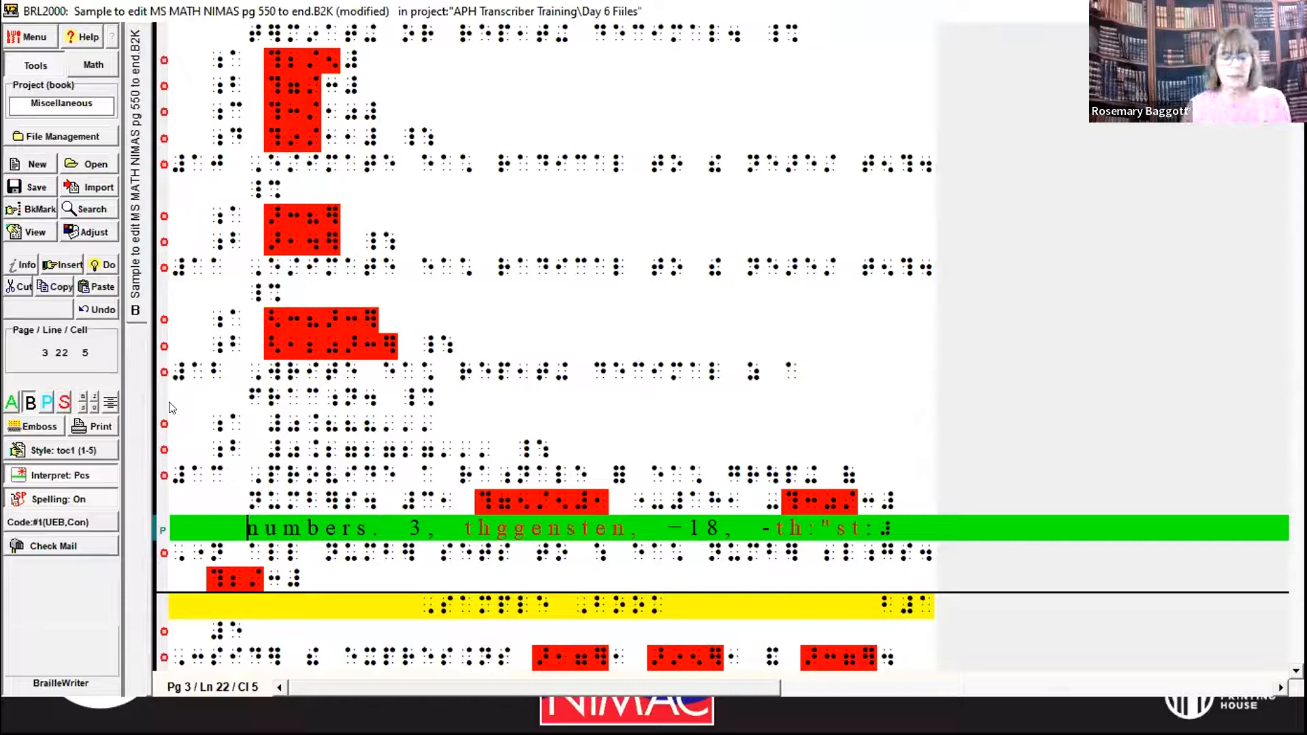
Save the file and set bookmark X at item 13's runover line
key(alt+f)
key(s)
key(alt+p)
key(b)
key(s)
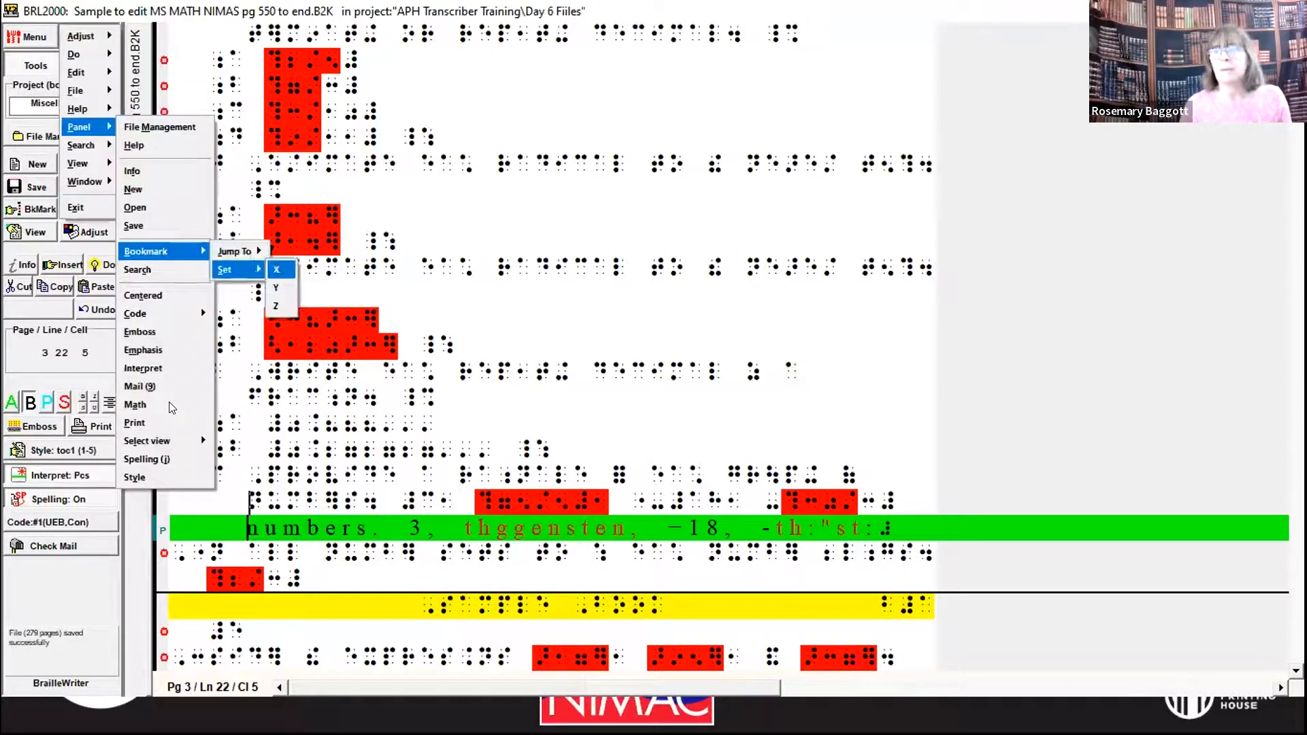
key(x)
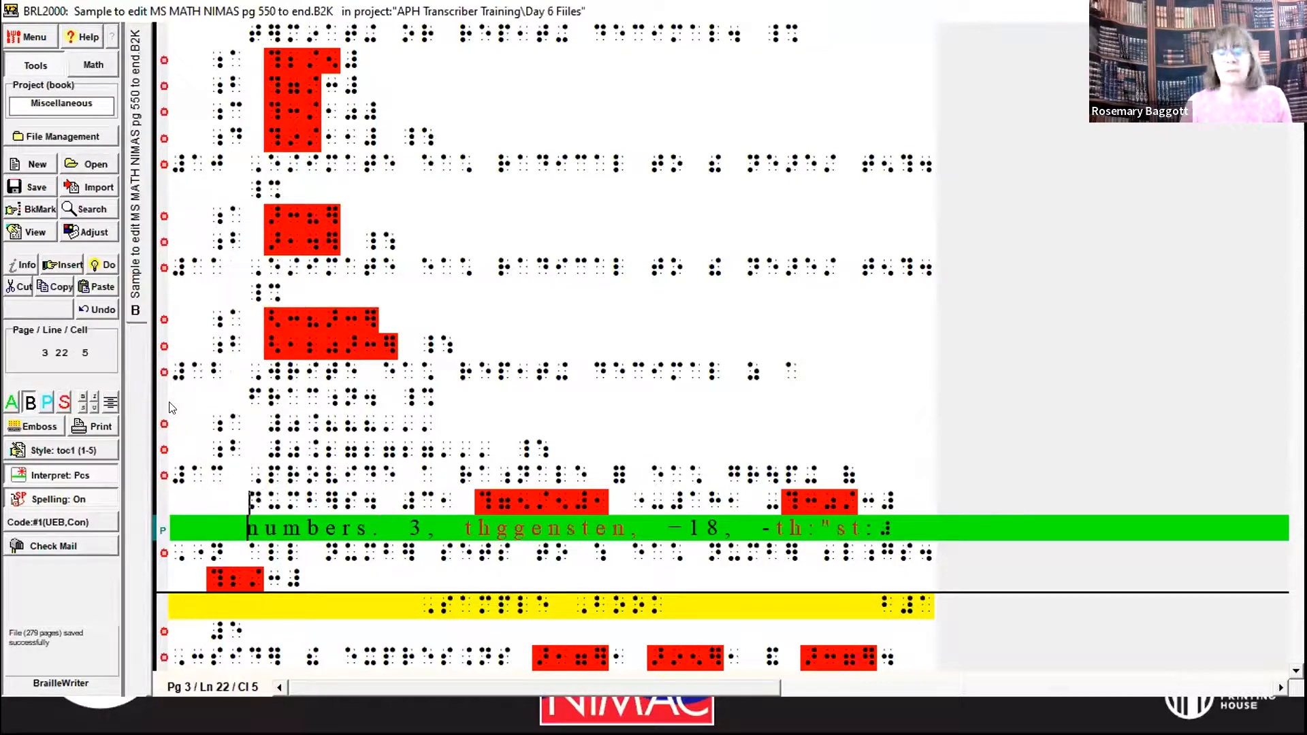
key(alt+f)
key(s)
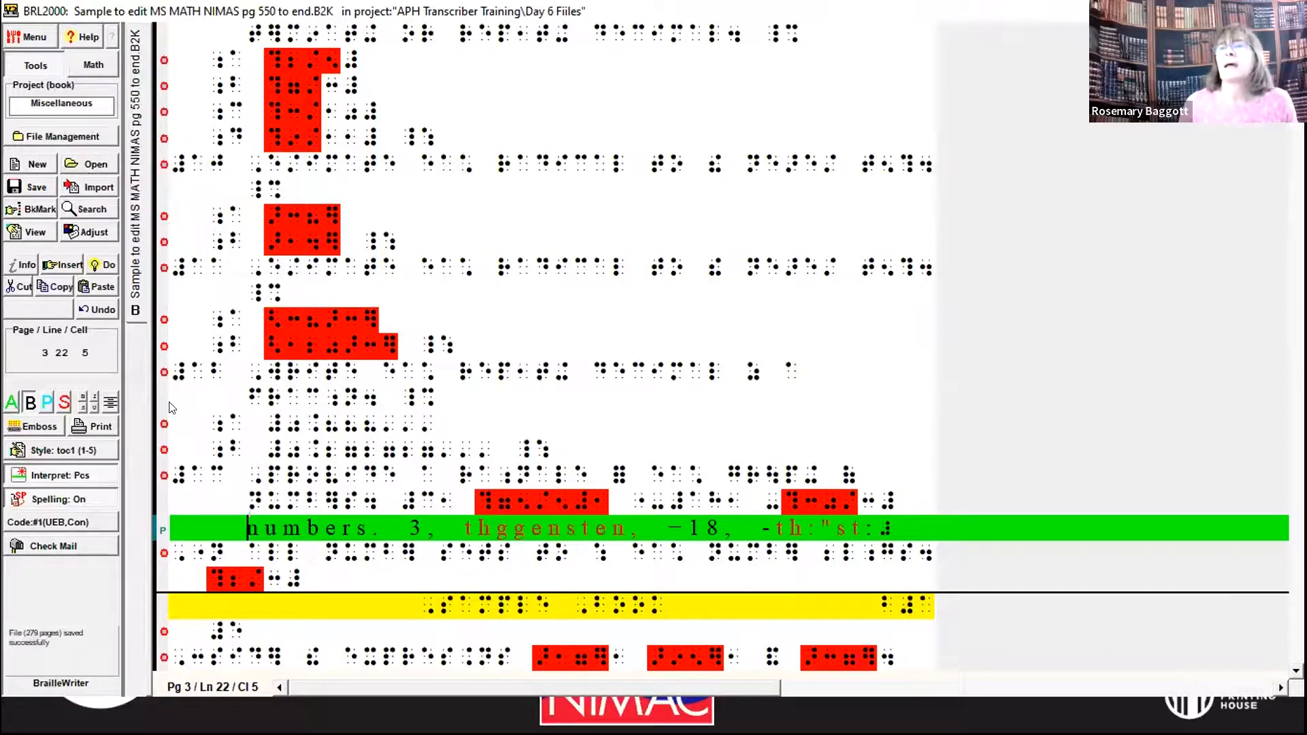
Look over the lines following item 13 on this and the next braille page and return to item 12's runover line
key(Down)
key(Down)
key(Down)
key(Down)
key(Down)
key(Down)
key(Down)
key(Down)
key(Down)
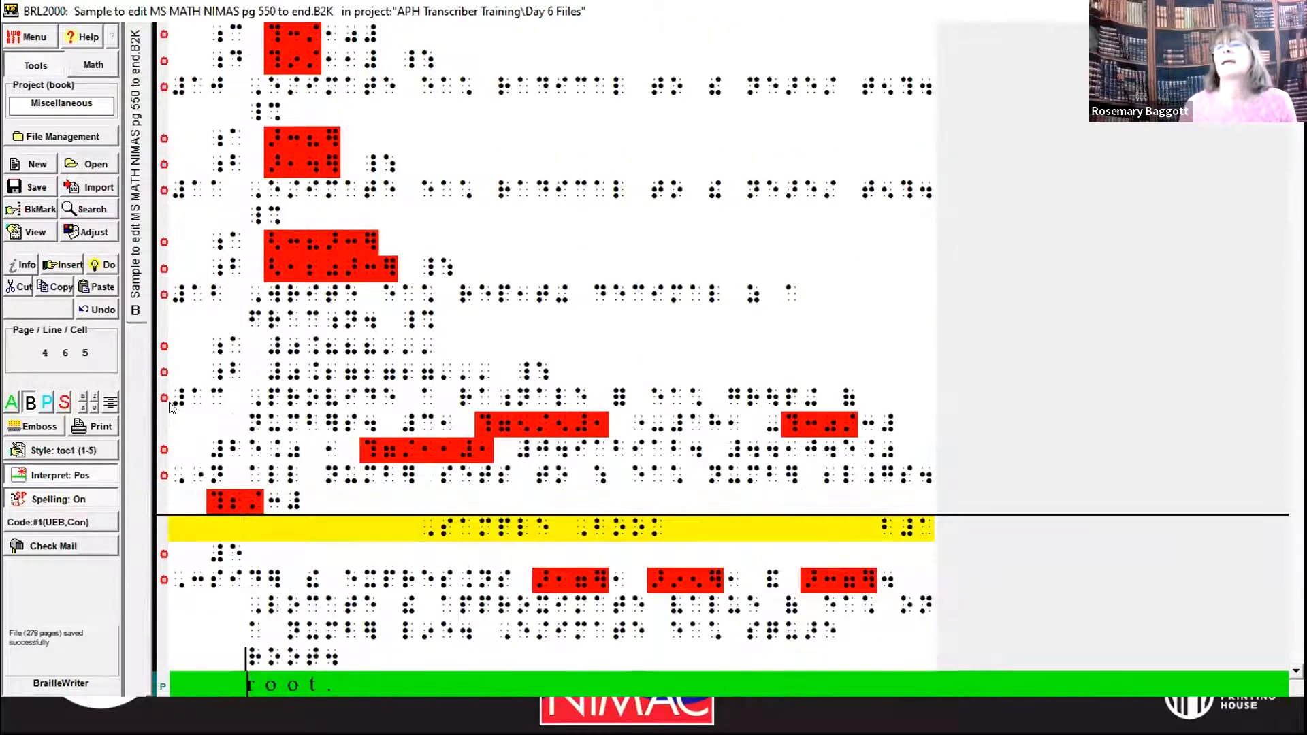
key(Up)
key(Up)
key(Up)
key(Up)
key(Up)
key(Up)
key(Up)
key(Up)
key(Up)
key(Up)
key(Up)
key(Up)
key(Up)
key(Up)
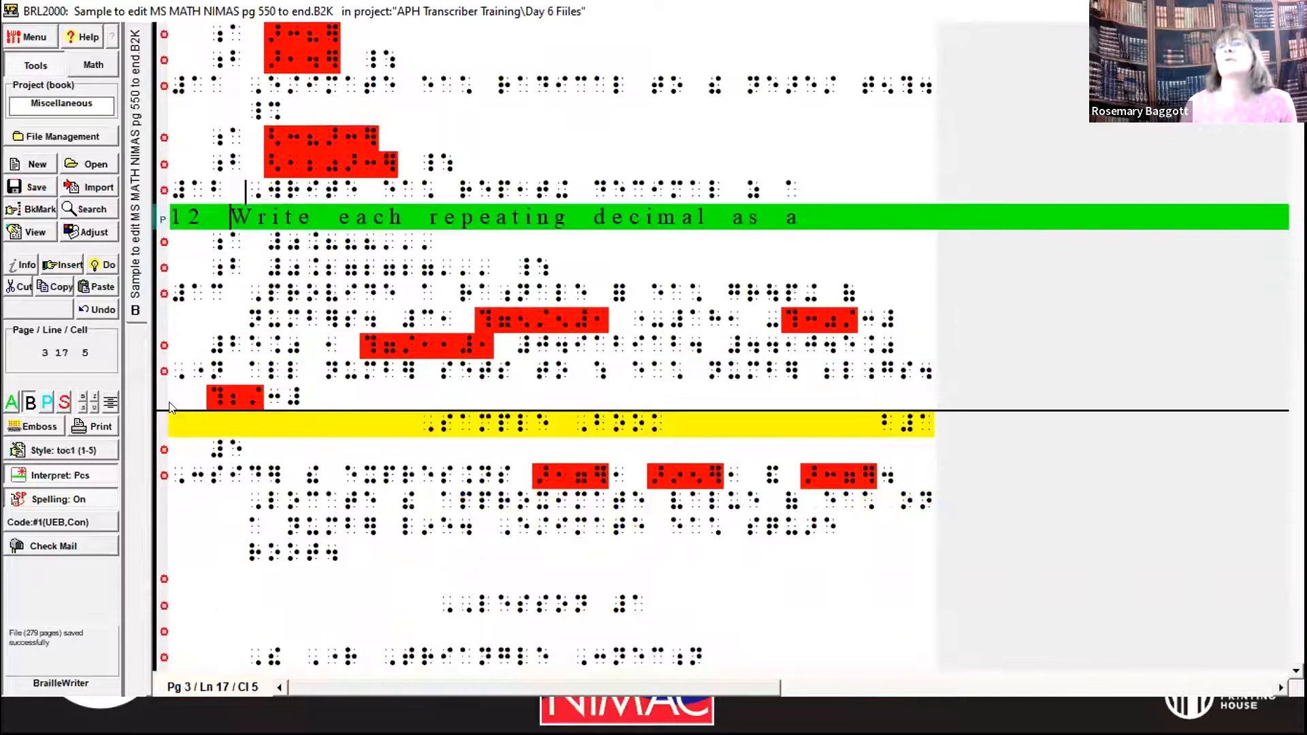
key(Down)
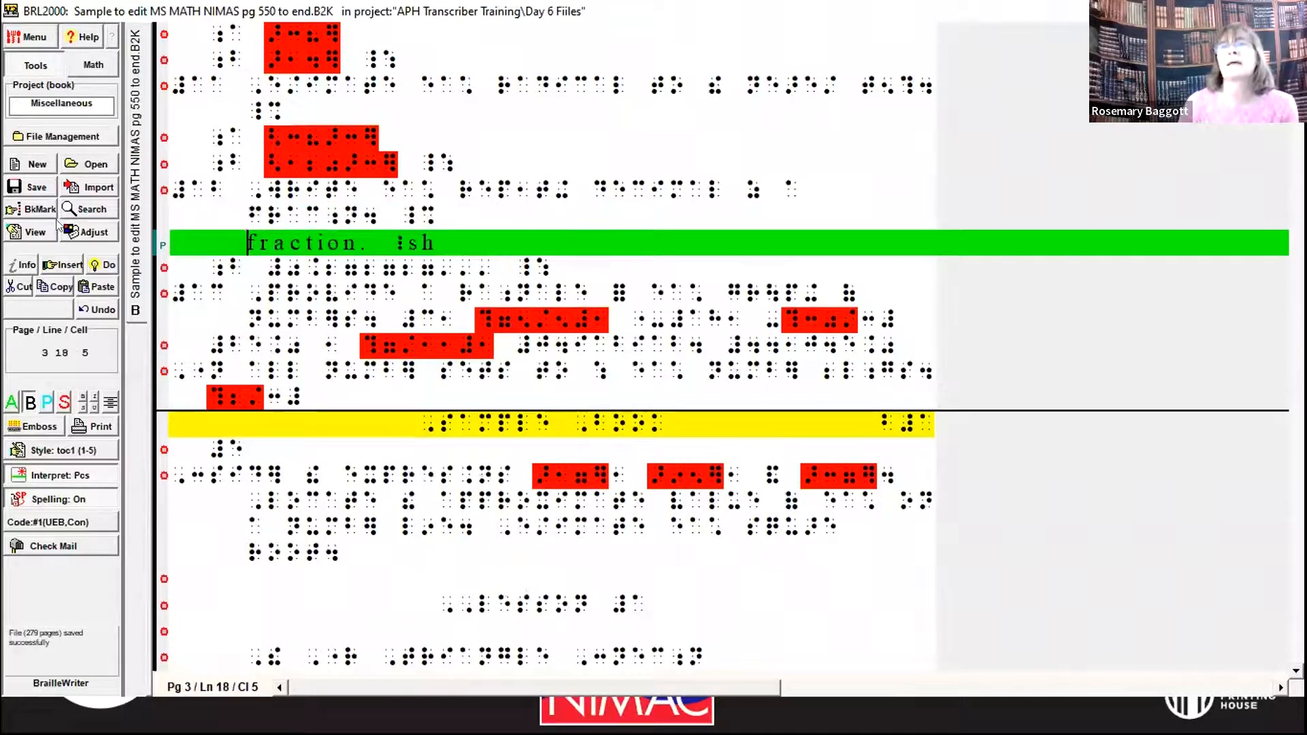
Create a new SpeedBraille key on v with the description 1-5 and start recording its actions
click(38, 232)
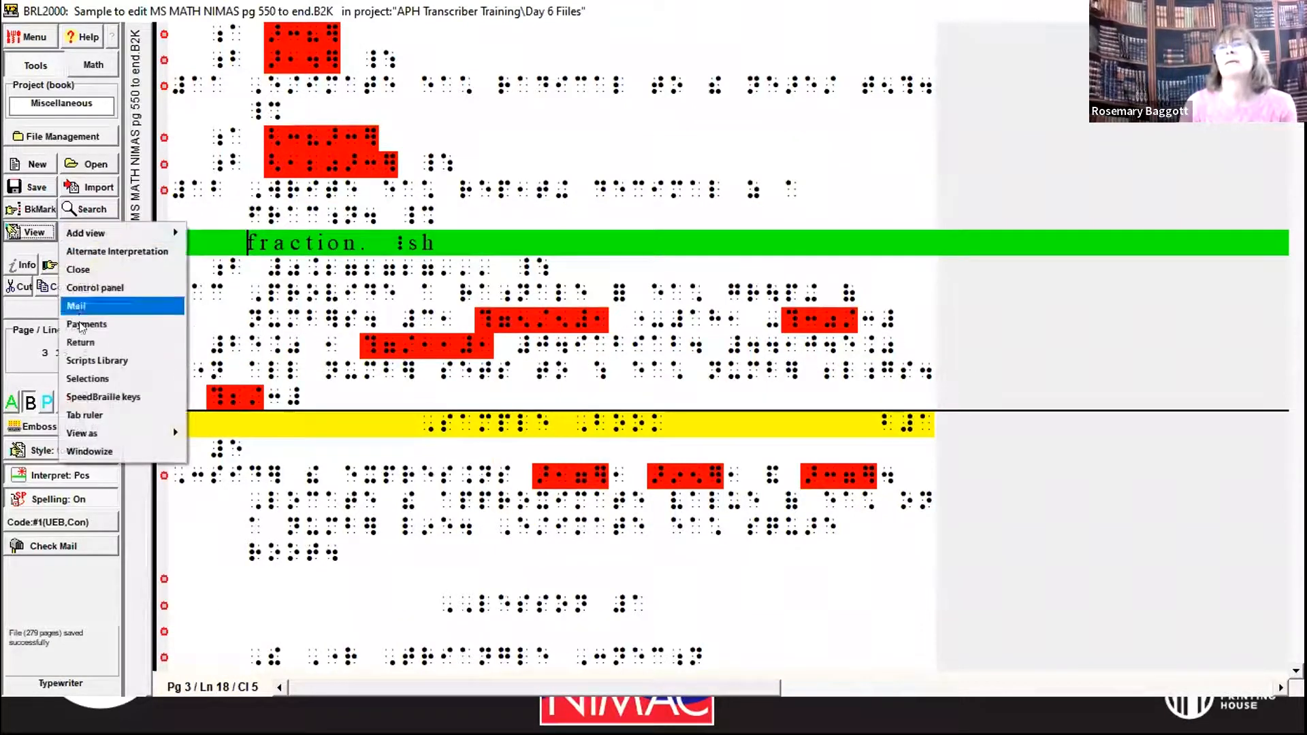
click(75, 397)
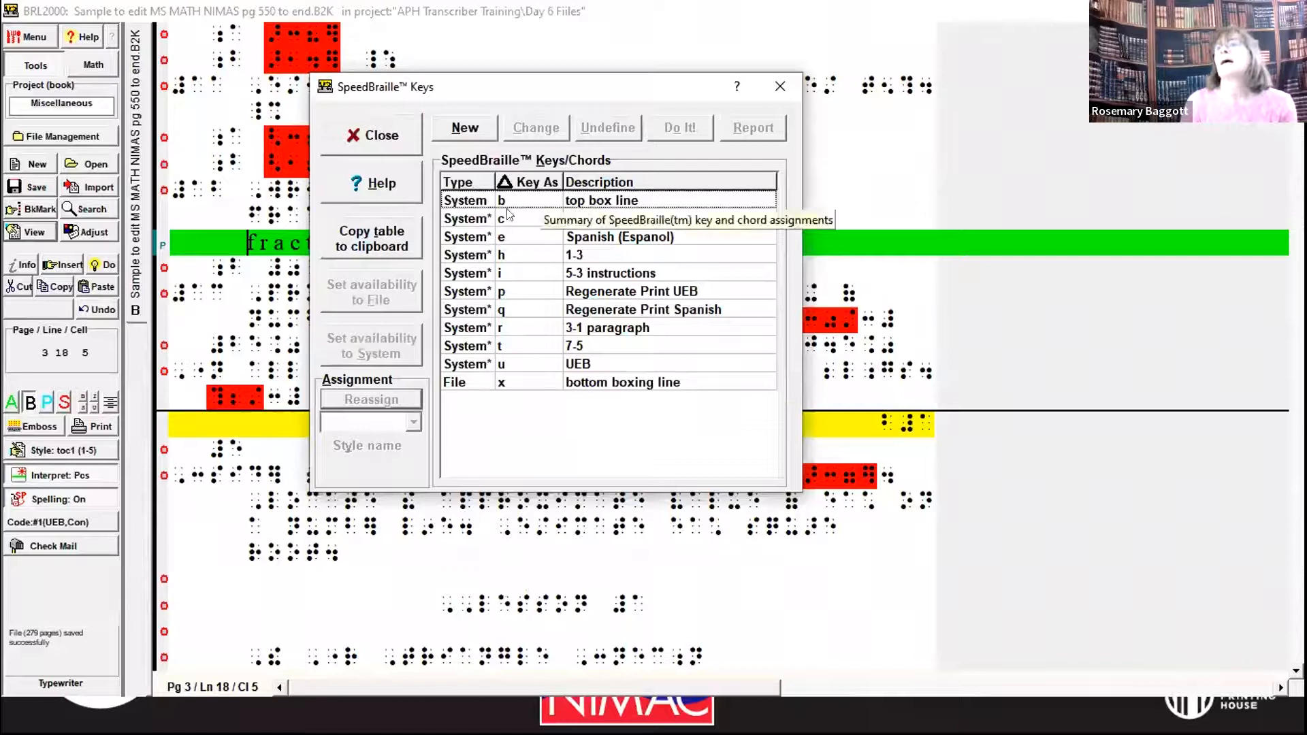
click(466, 128)
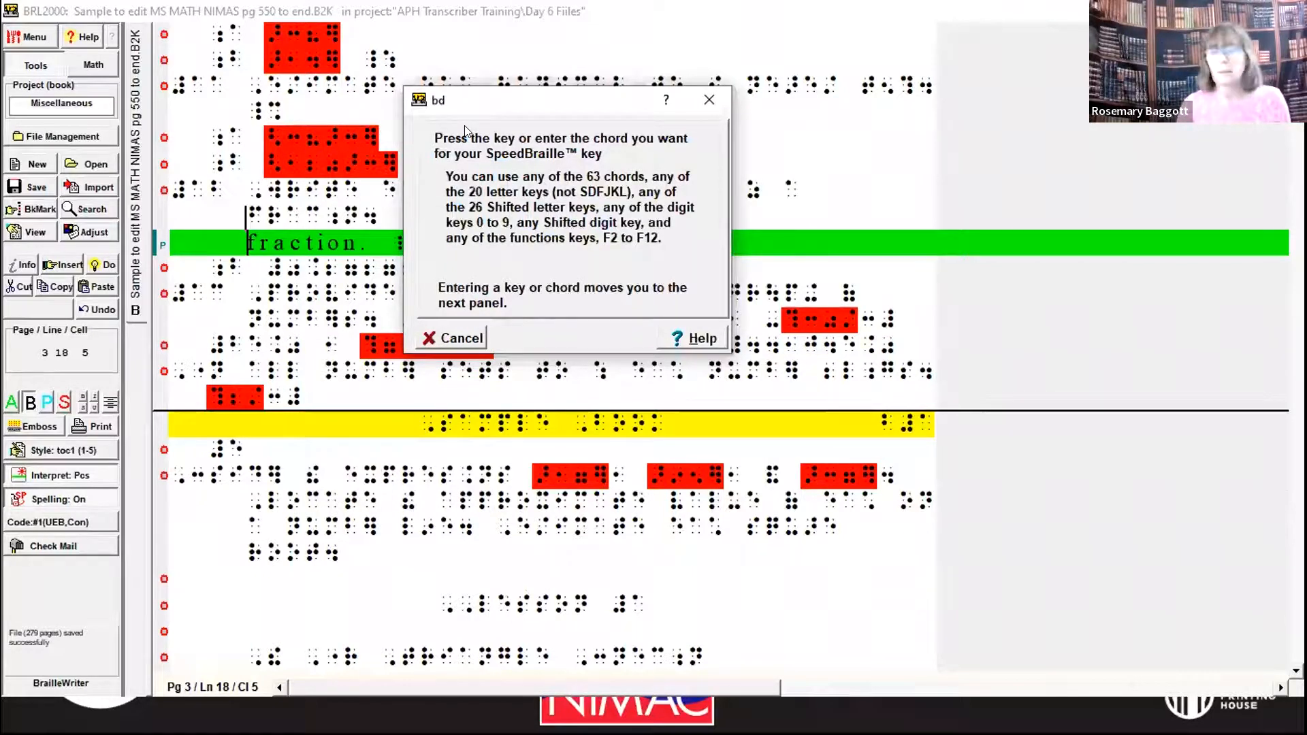
key(v)
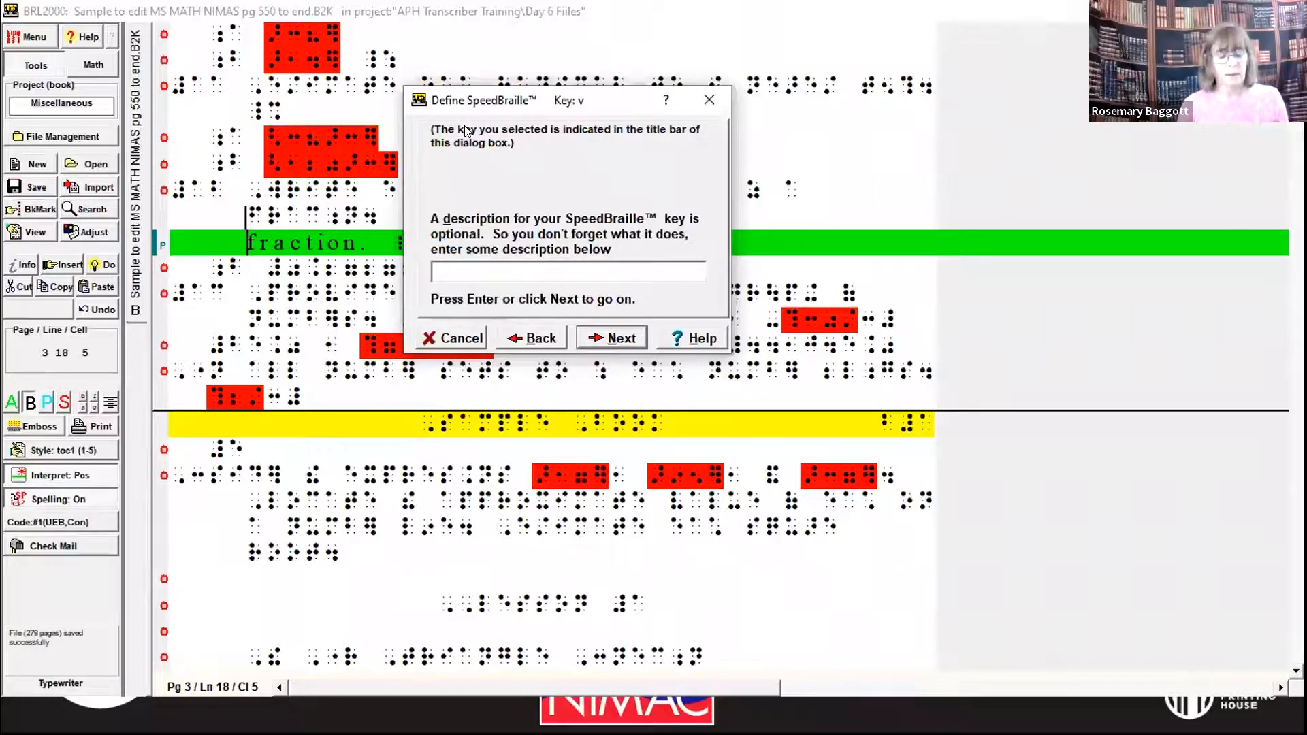
text(1-5)
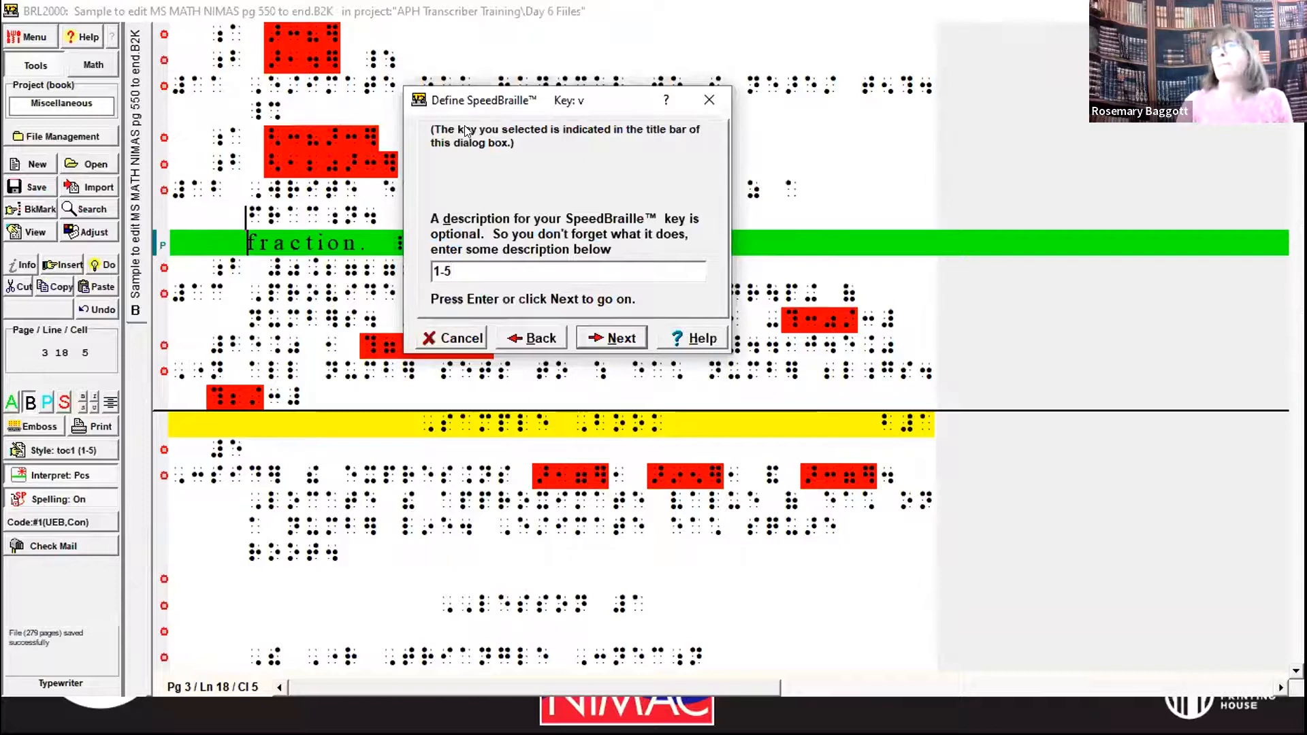
click(594, 335)
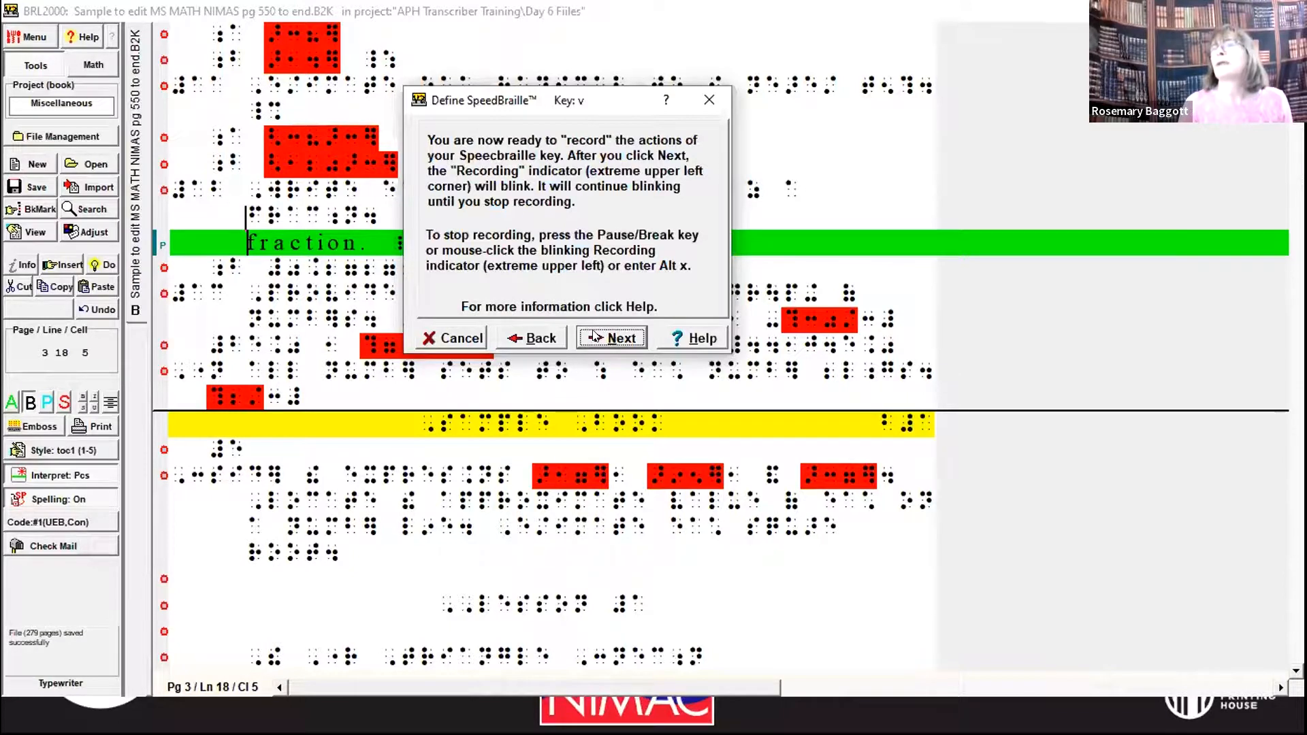
click(594, 335)
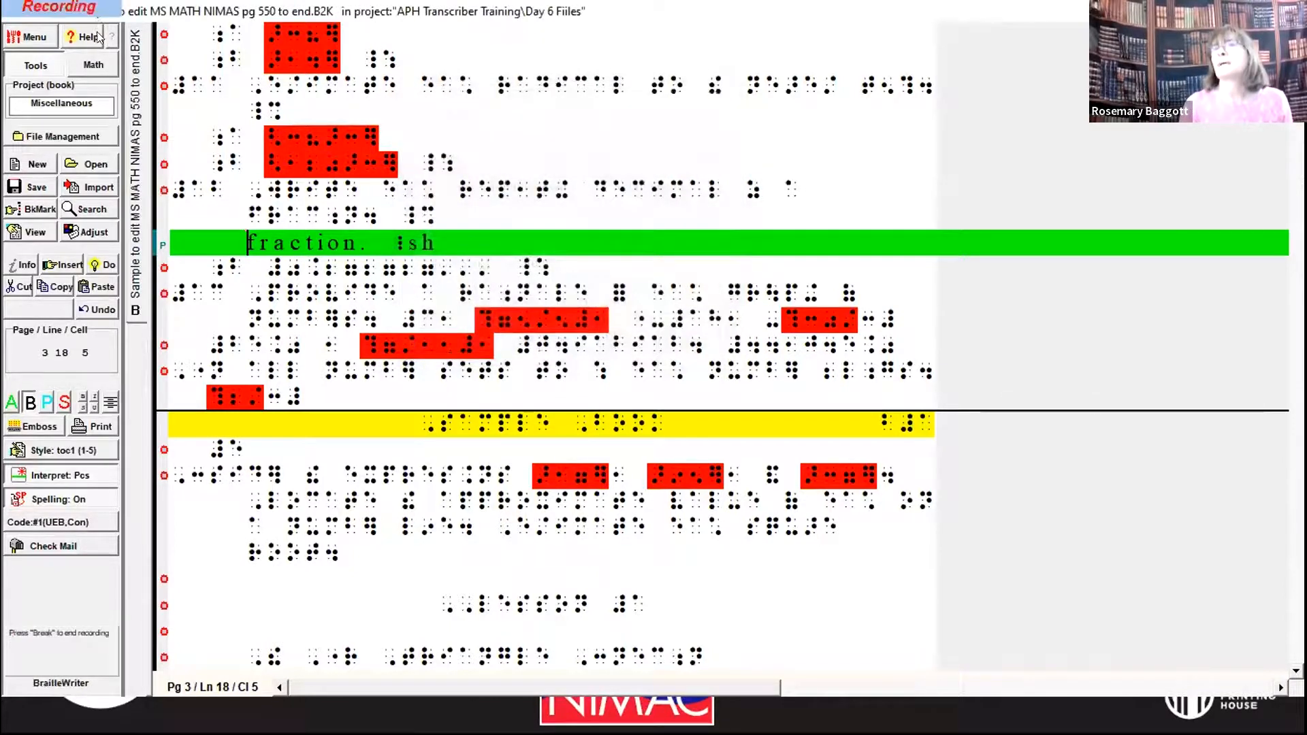
Apply the subhead1 (5-5) style to item 12 within the SpeedBraille recording, then end recording and cancel the storage-level choice
click(40, 454)
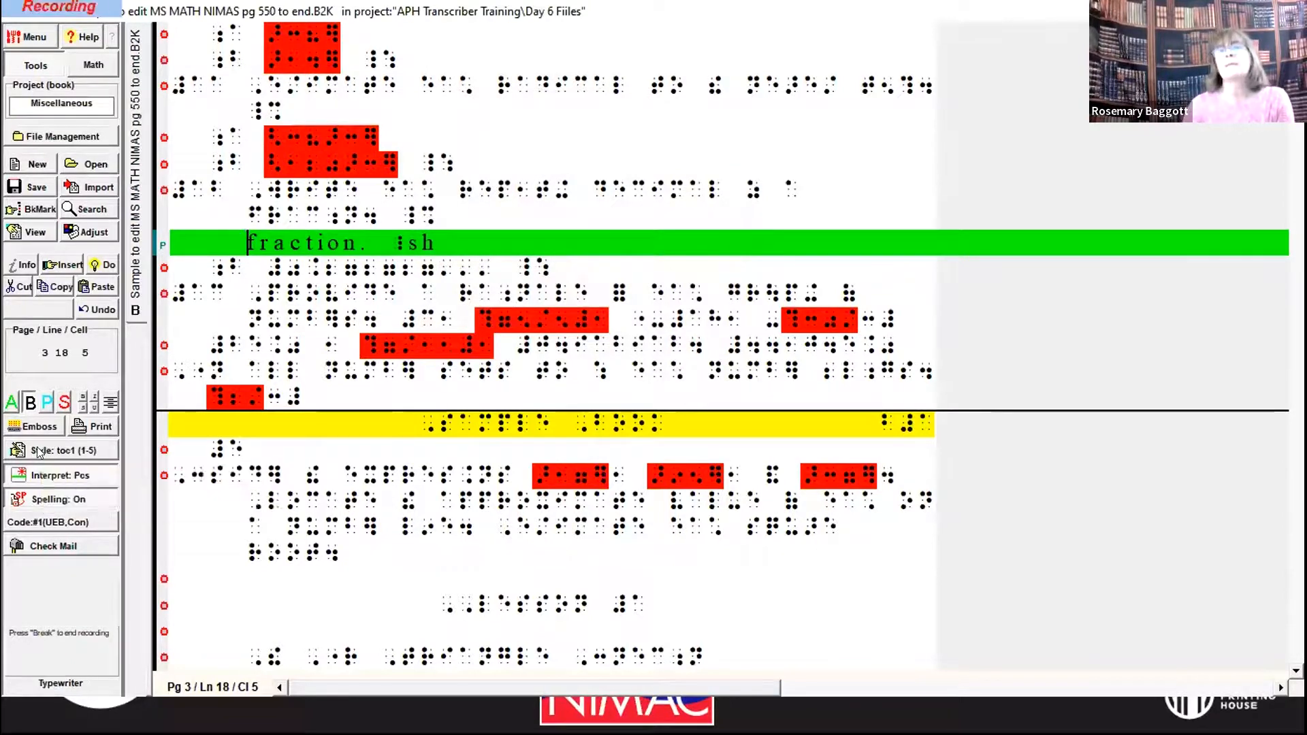
click(40, 453)
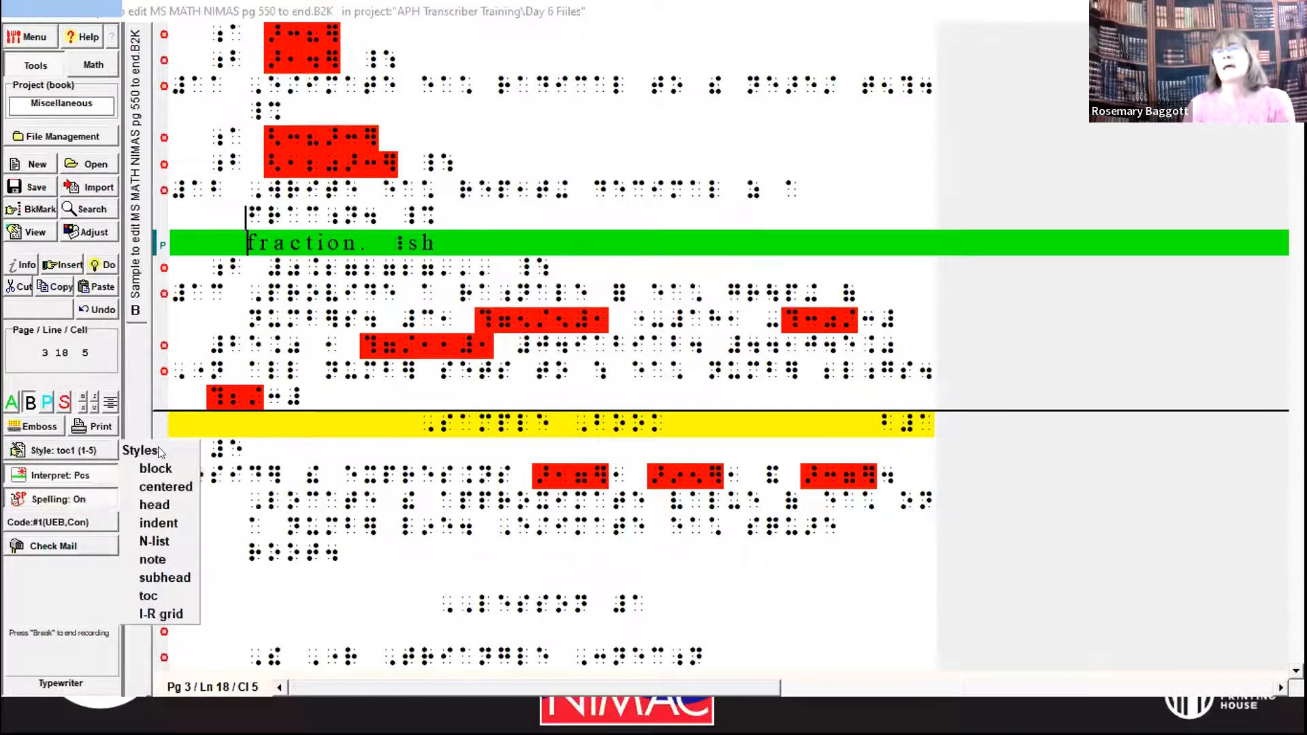
click(145, 523)
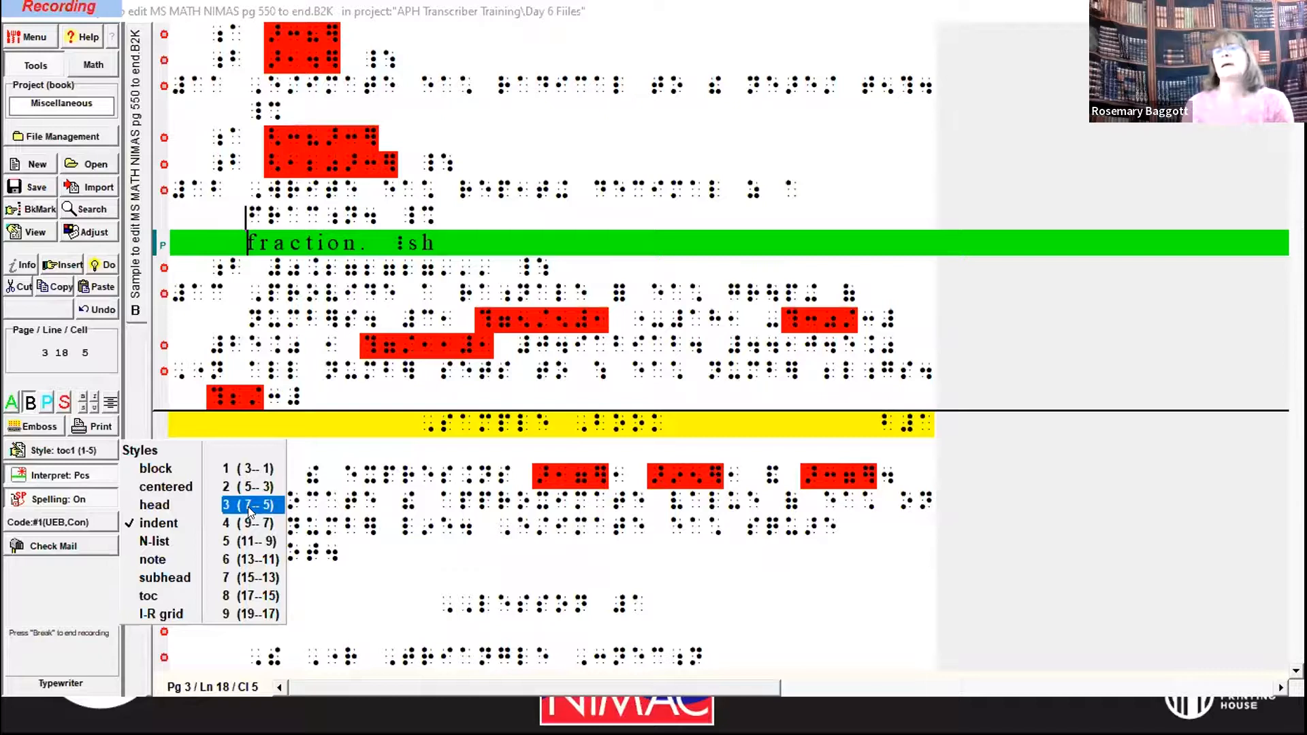
click(145, 543)
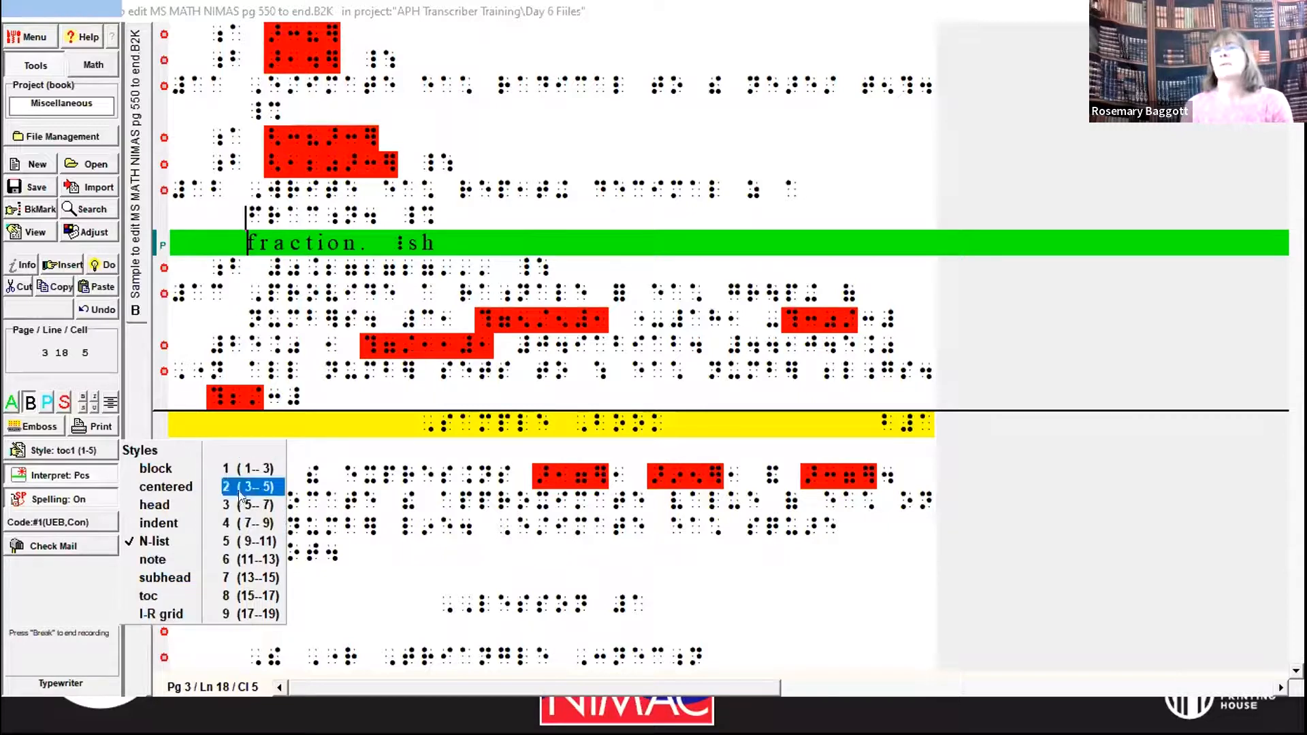
click(148, 579)
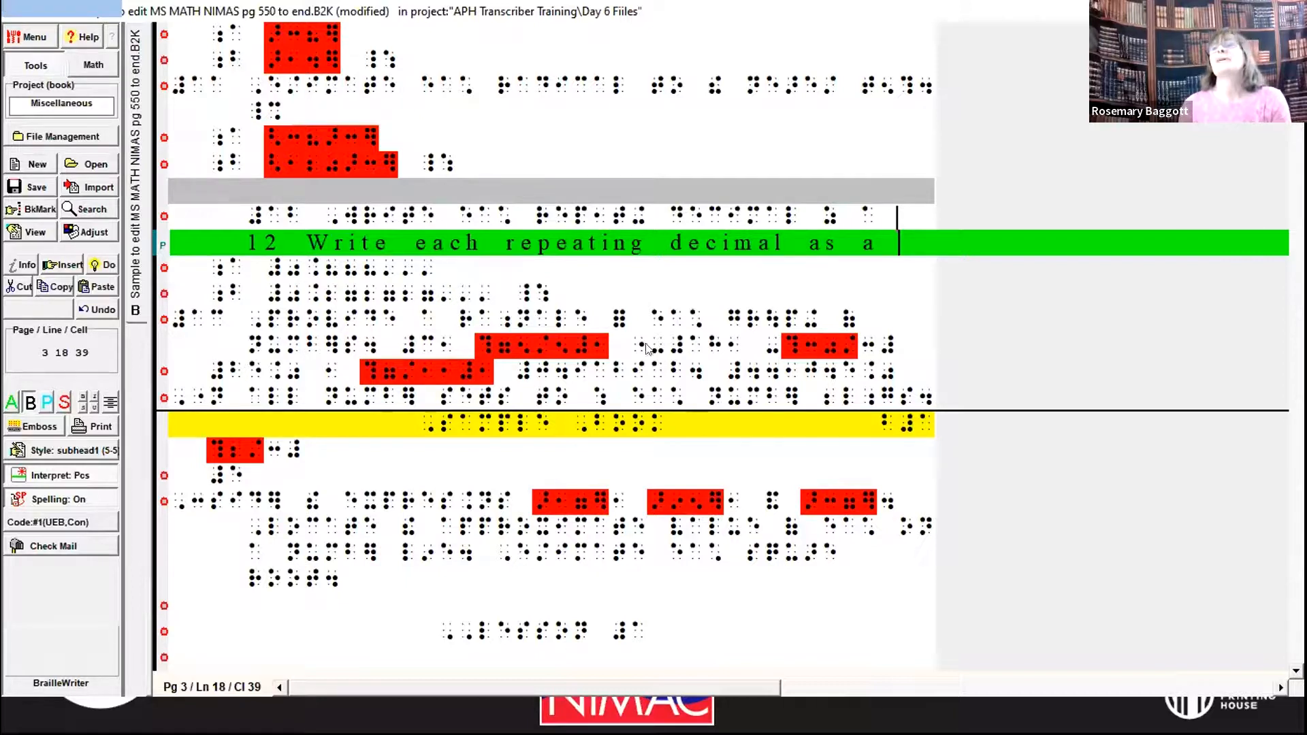
click(71, 5)
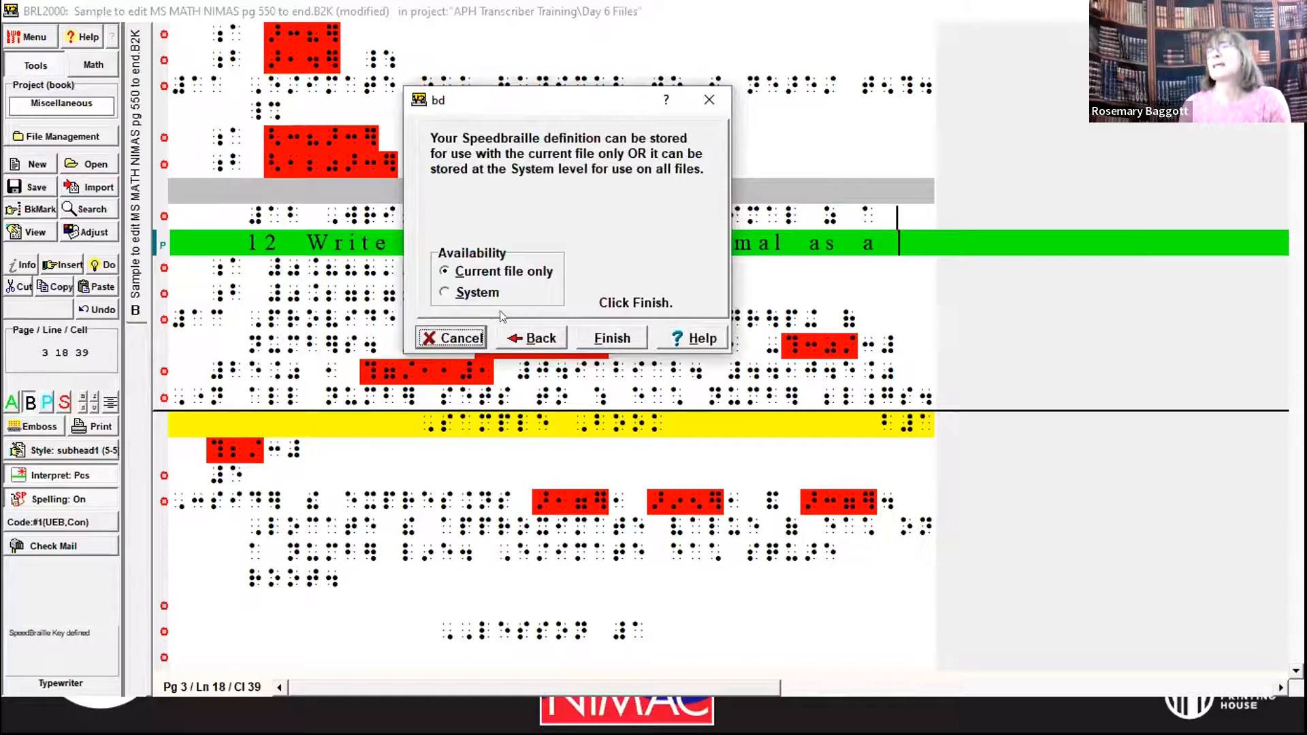
click(455, 338)
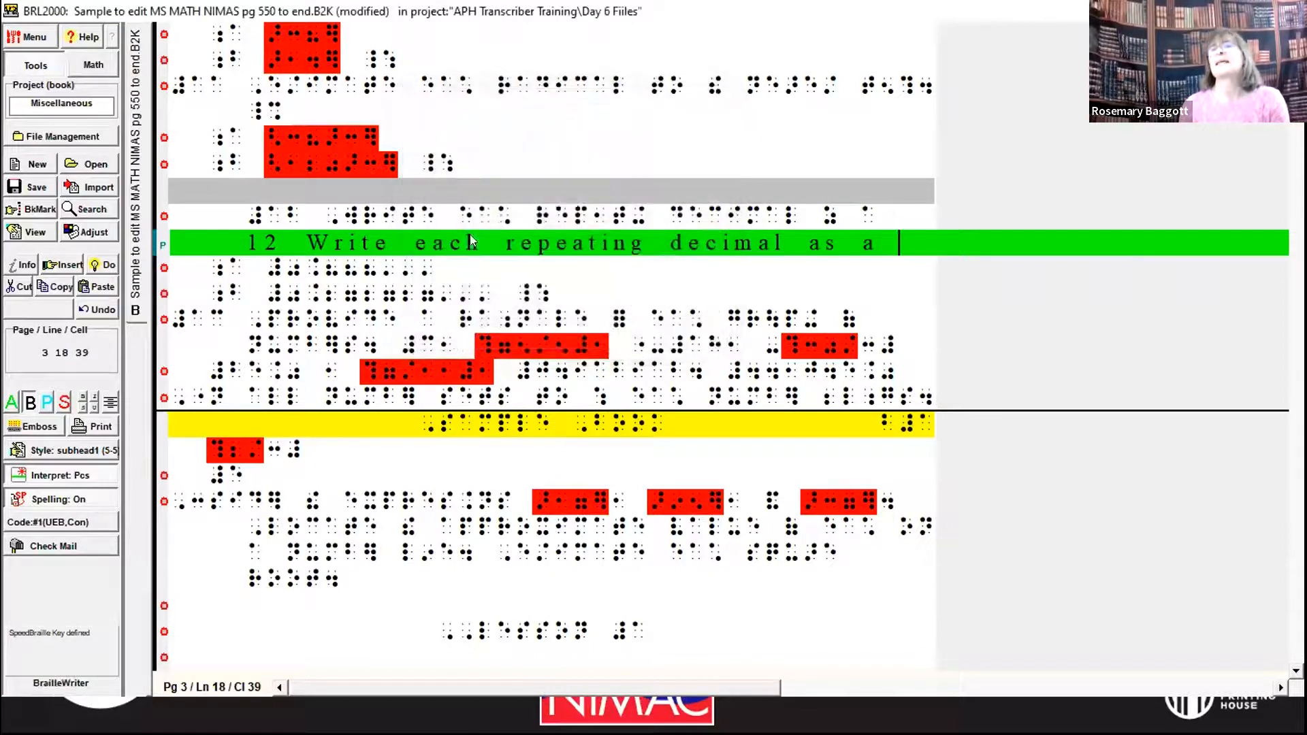
Look over the lettered lines above item 12 and the lines around item 13 across the page boundary
key(Up)
key(Up)
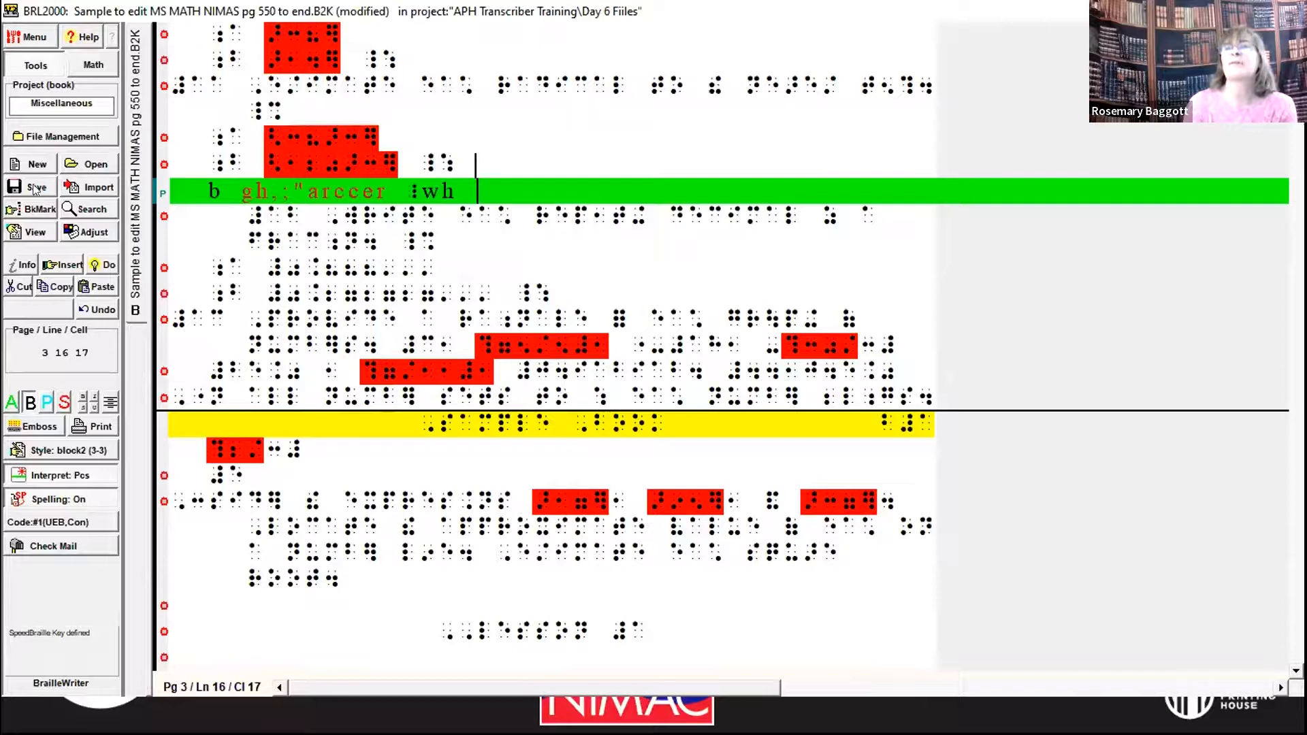
mouse_move(70, 452)
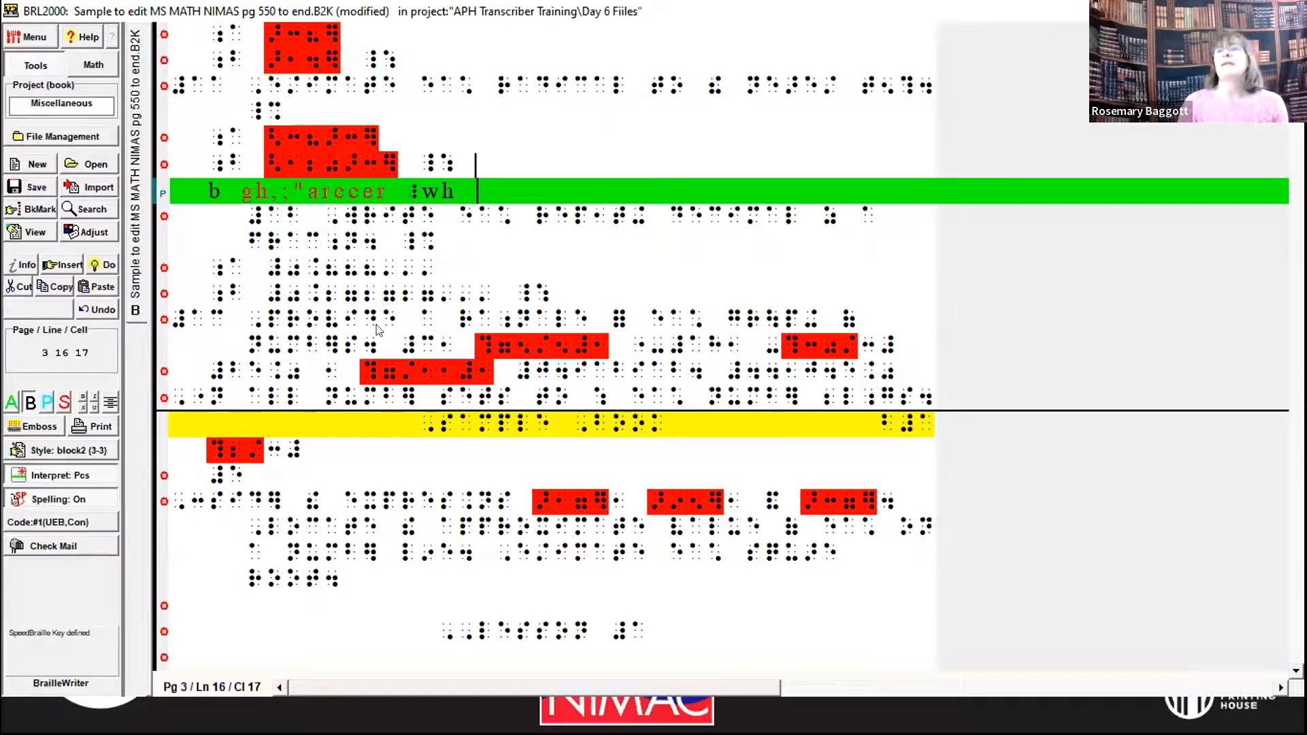
click(353, 360)
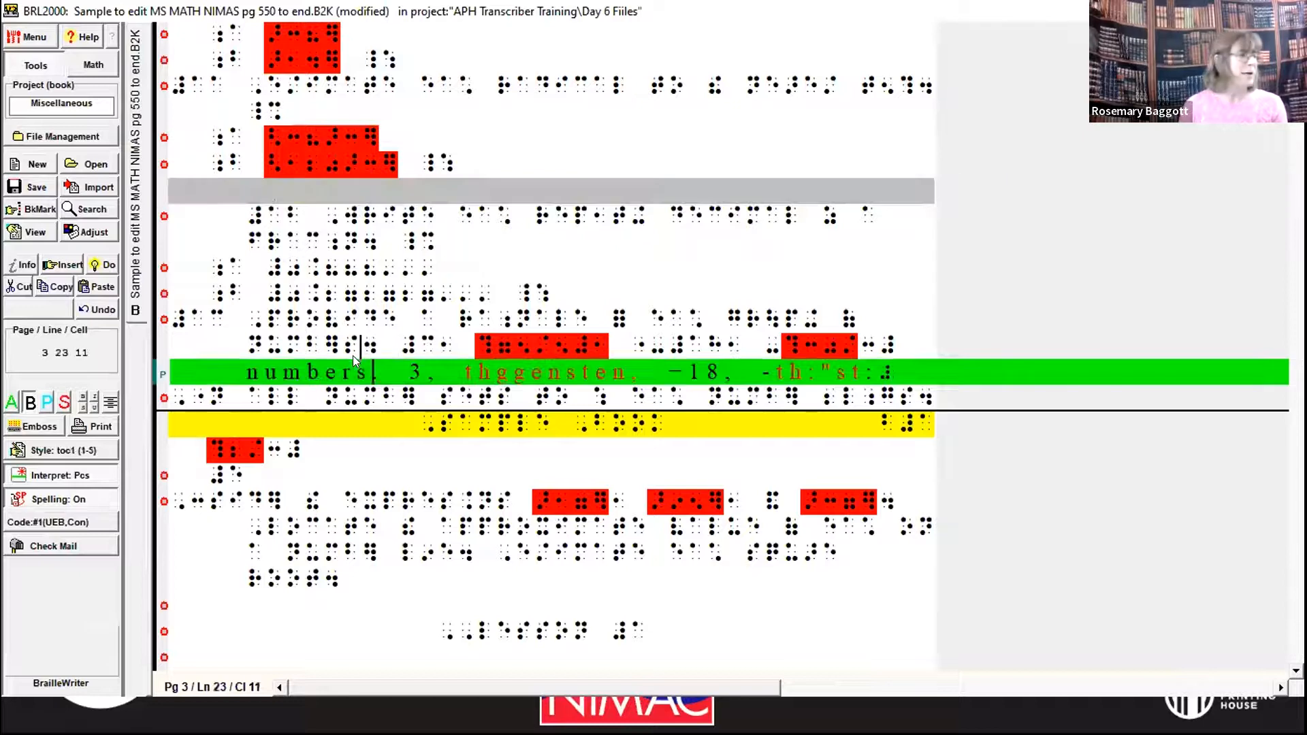
key(Down)
key(Down)
key(Down)
key(Down)
key(Down)
key(Down)
key(Down)
key(Down)
key(Up)
key(Up)
key(Up)
key(Up)
key(Up)
key(Up)
key(Up)
key(Up)
key(Up)
key(Up)
key(Up)
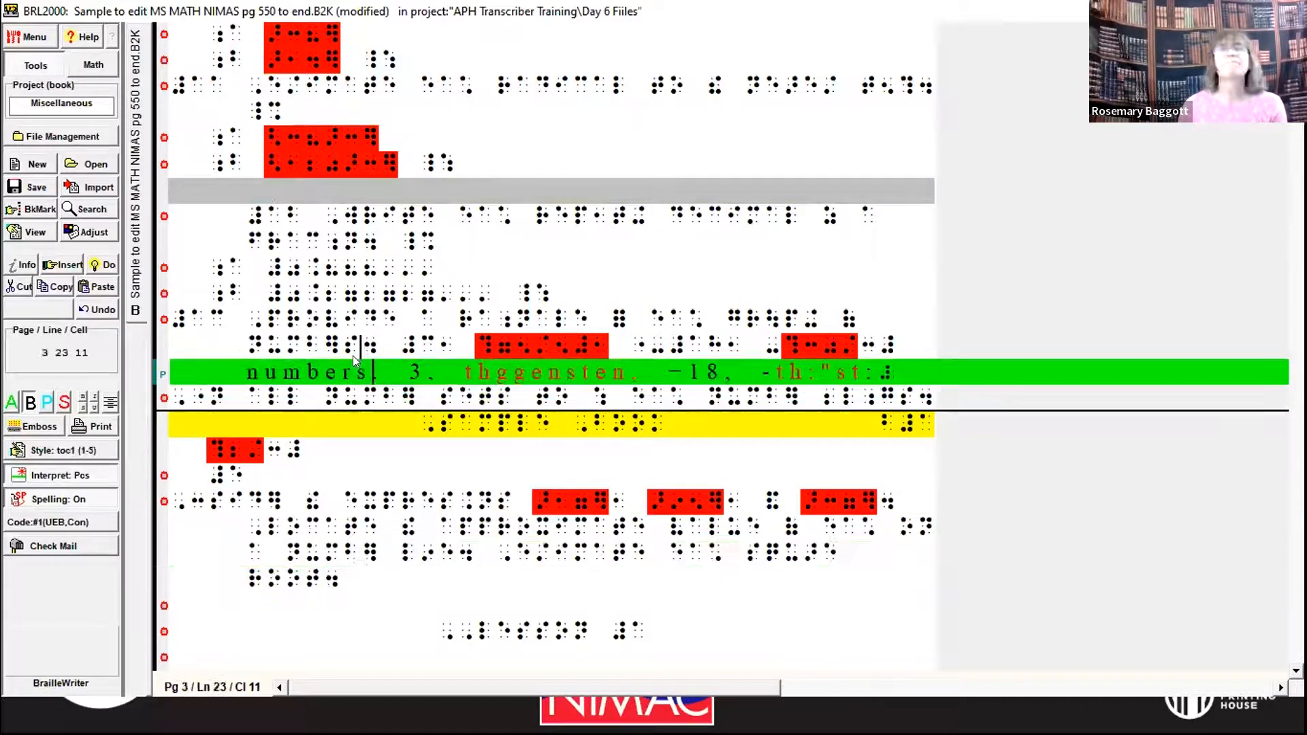
Insert two blank lines before item 13 and force item 13 onto a new braille page
key(Down)
key(Down)
key(Up)
key(Down)
key(Home)
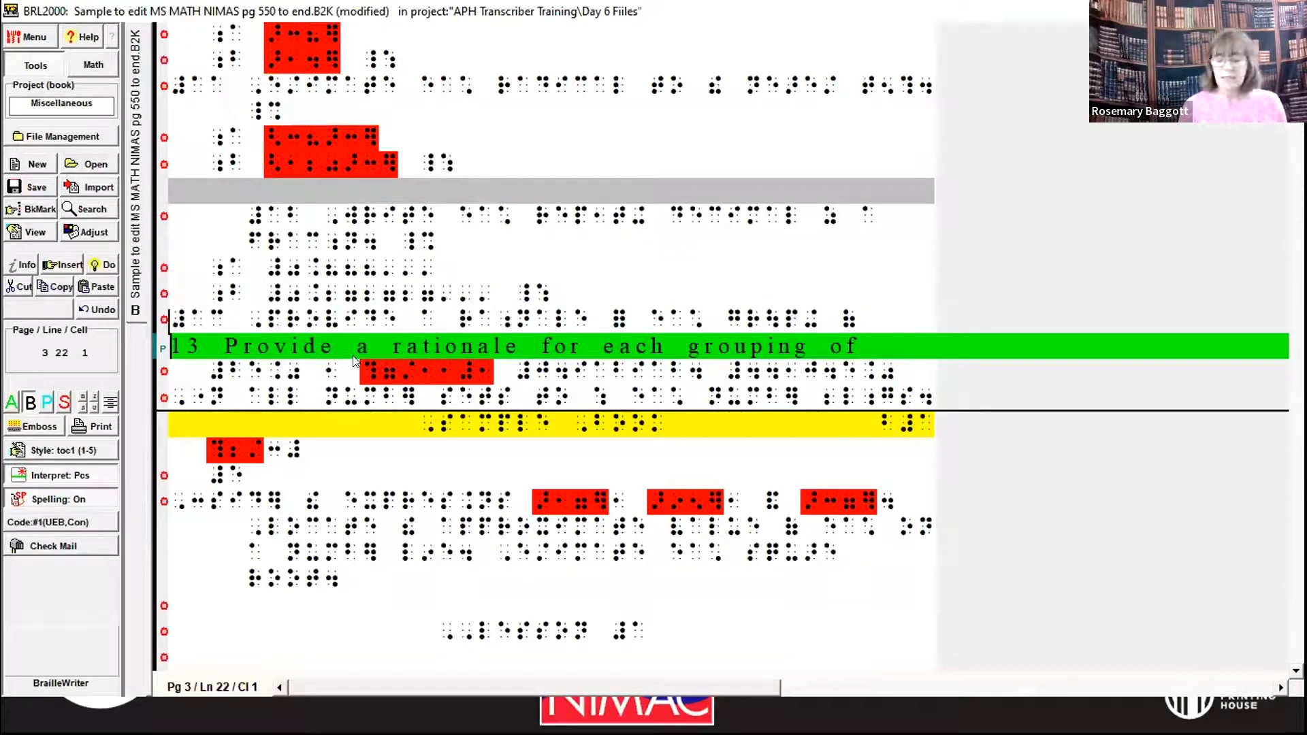
key(Return)
key(Return)
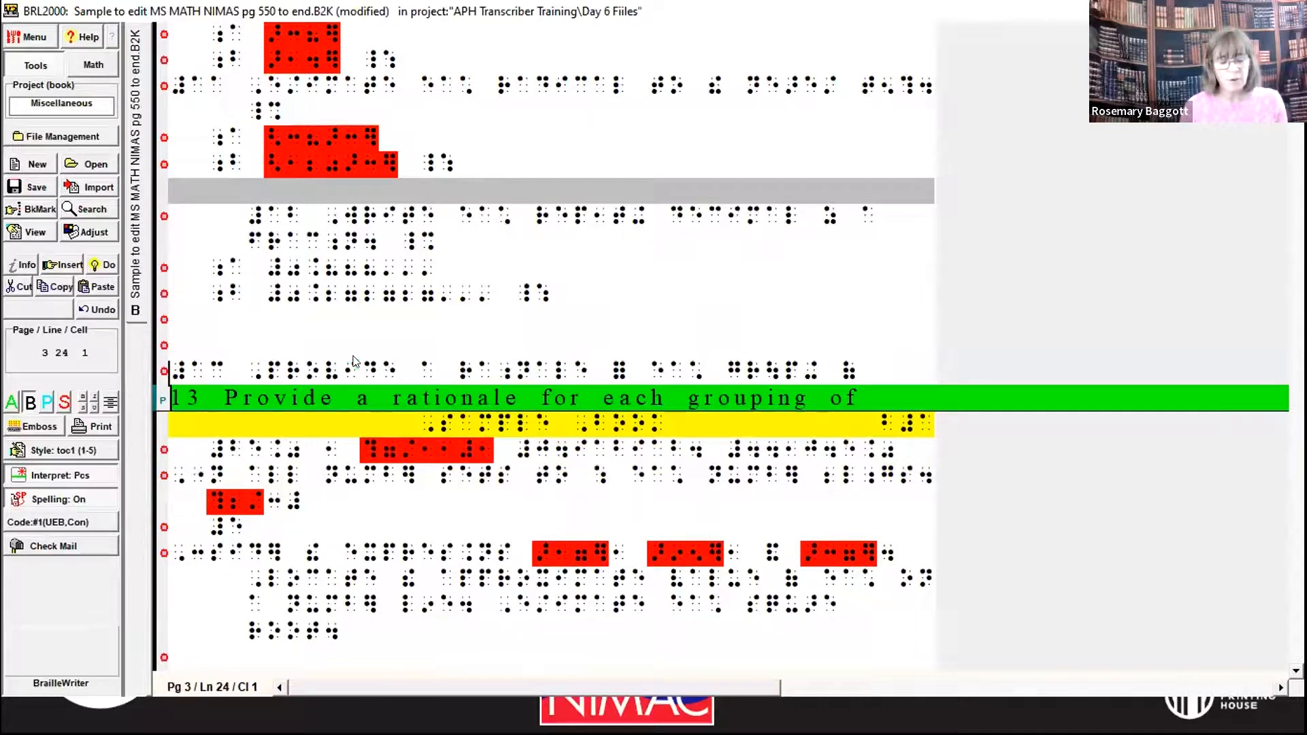
key(alt+d)
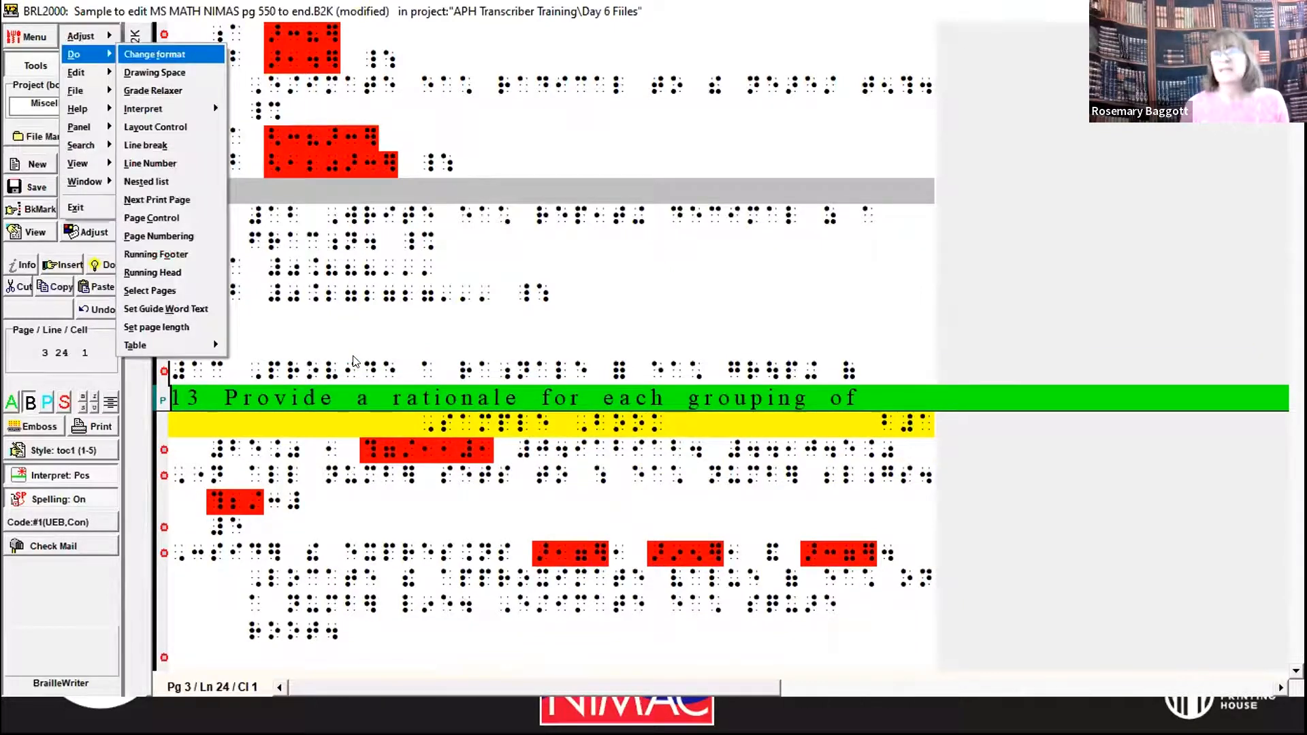
key(p)
key(Return)
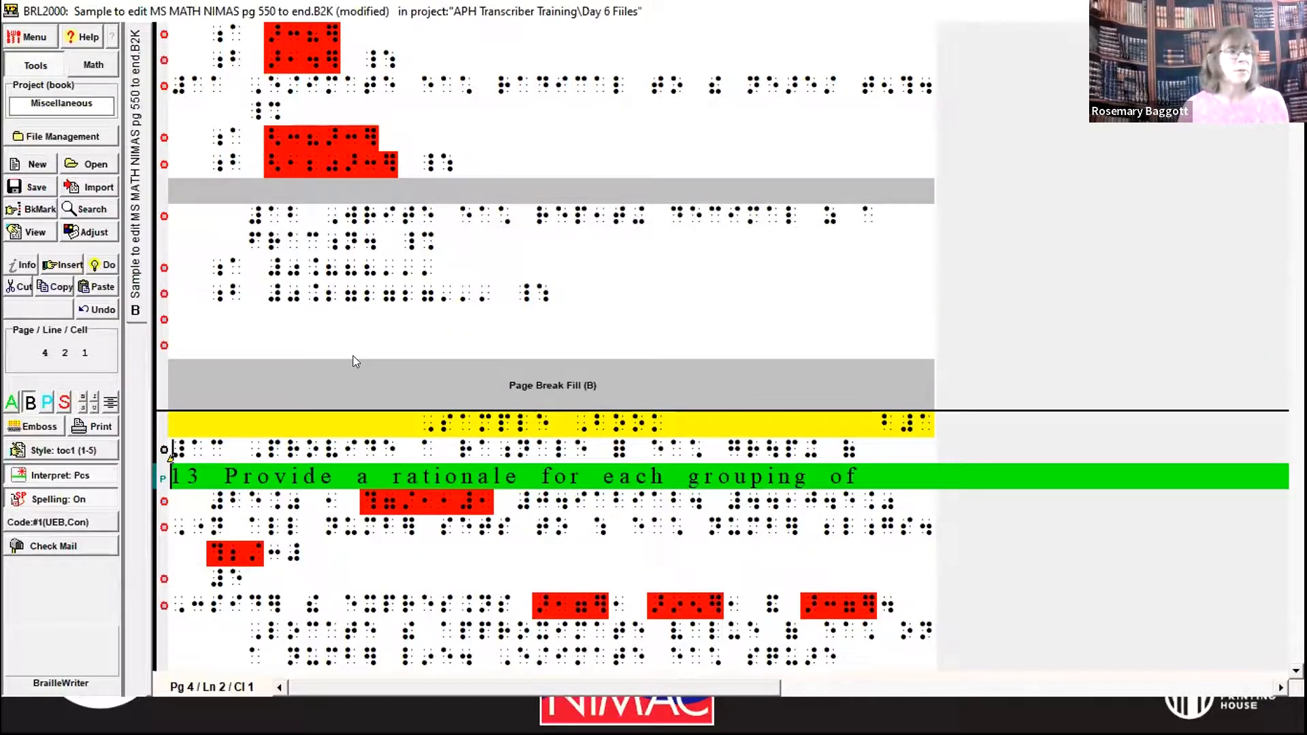
Split the number list off item 13's instruction onto its own line in indent1 (3-1) style, lettered a
key(Down)
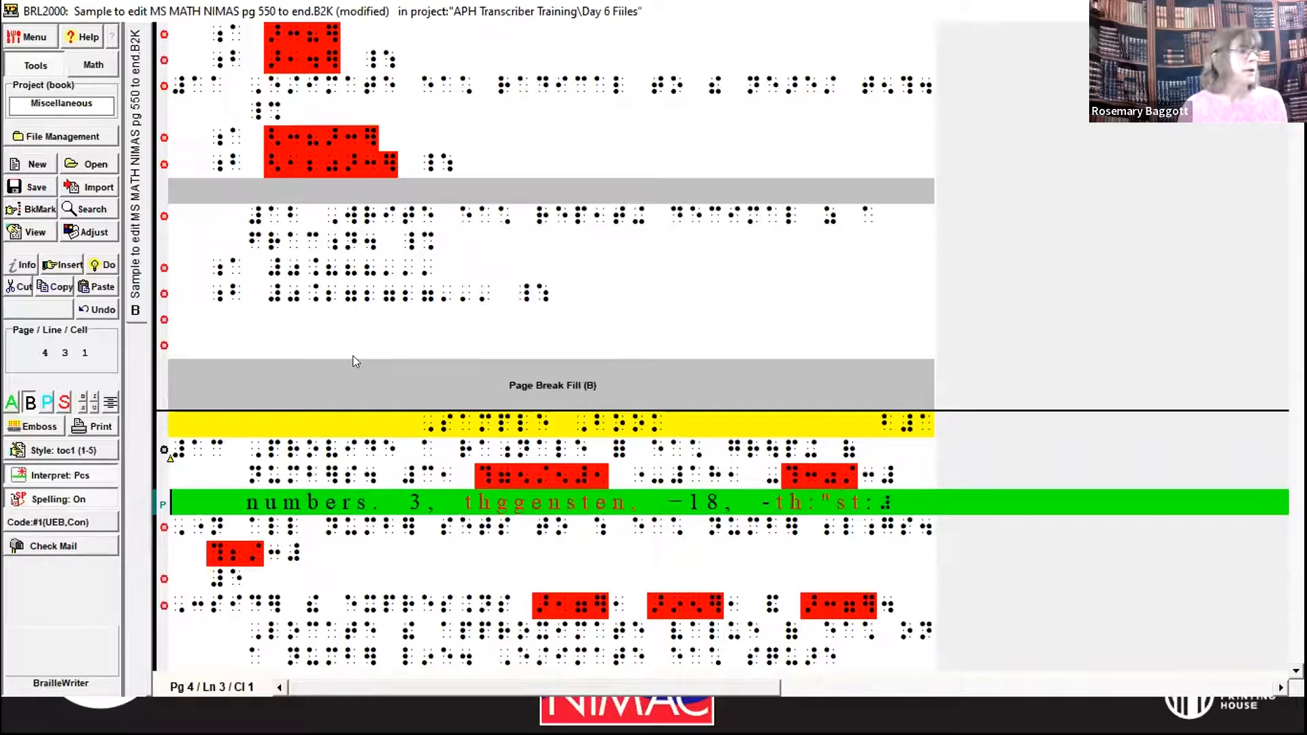
key(Down)
key(Up)
key(ctrl+Right)
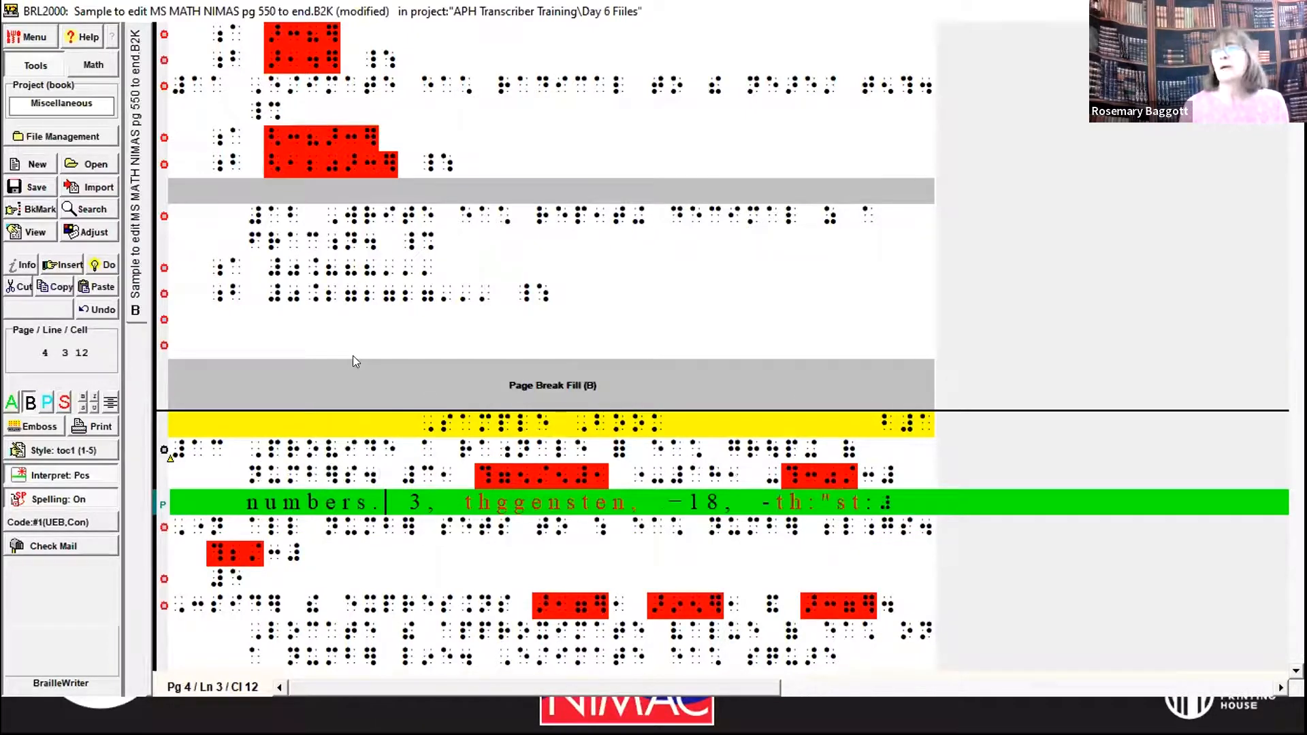
key(Return)
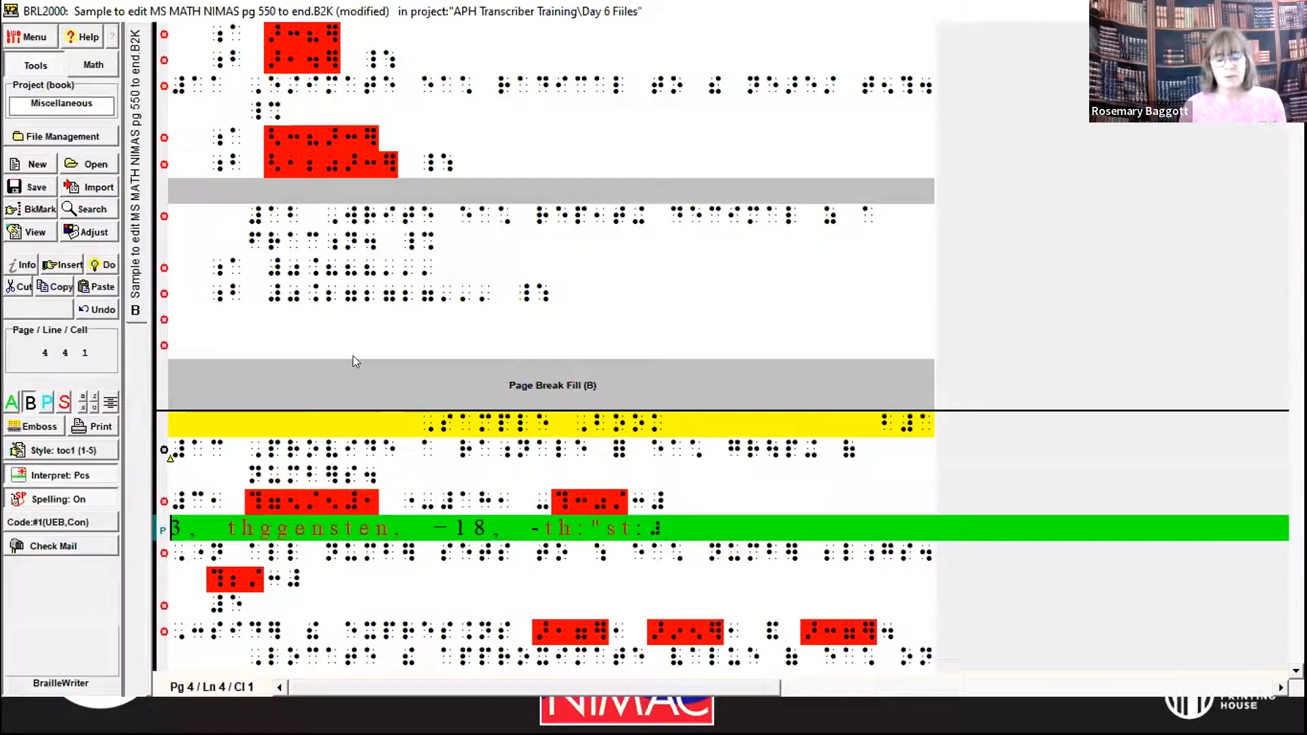
key(Tab)
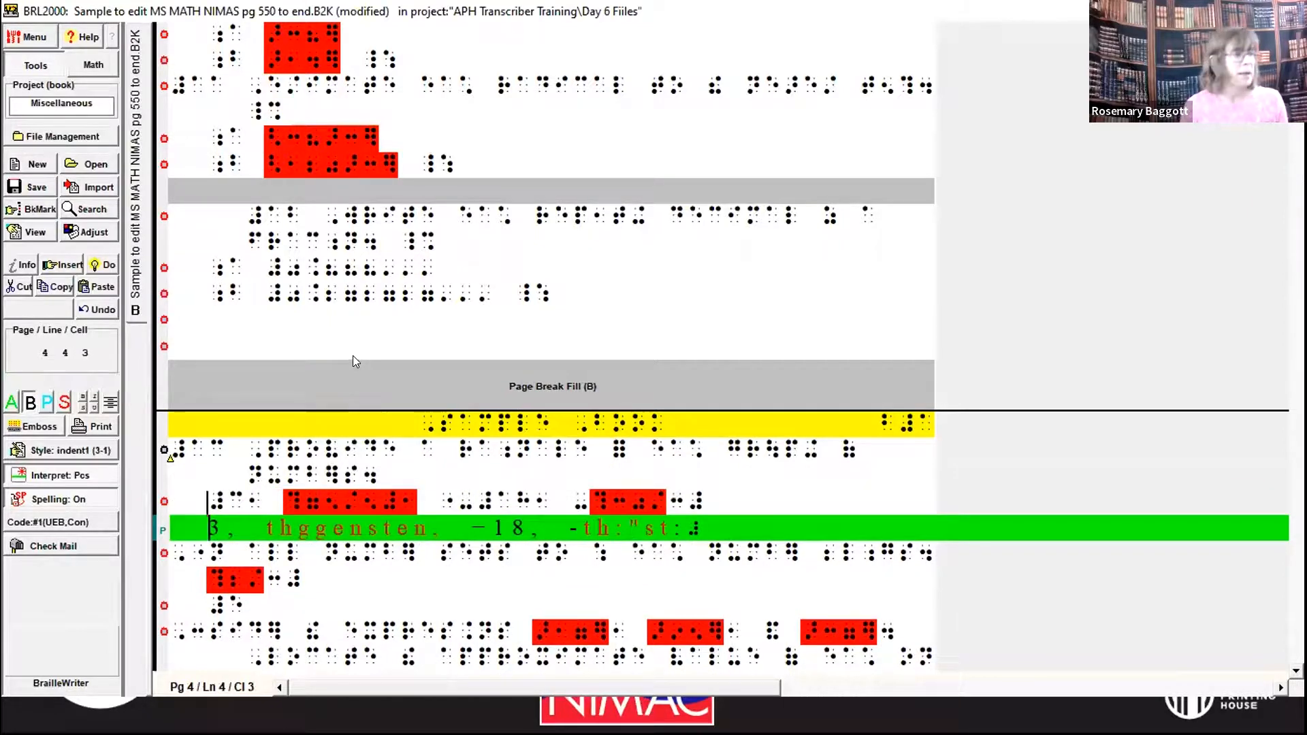
text(a)
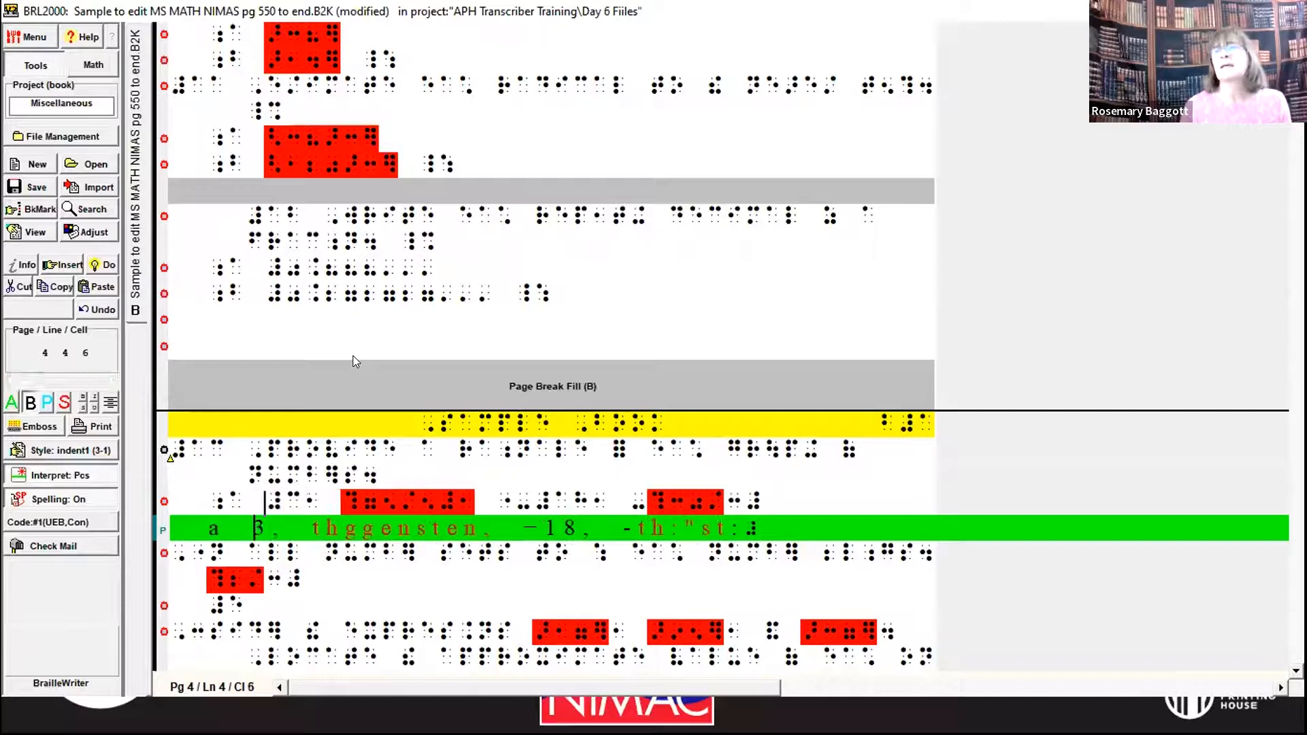
Add the opening Nemeth indicator _% at the end of item 13's instruction
key(Up)
key(End)
text(_%)
key(Down)
key(Home)
key(Right)
key(Right)
key(Right)
key(Right)
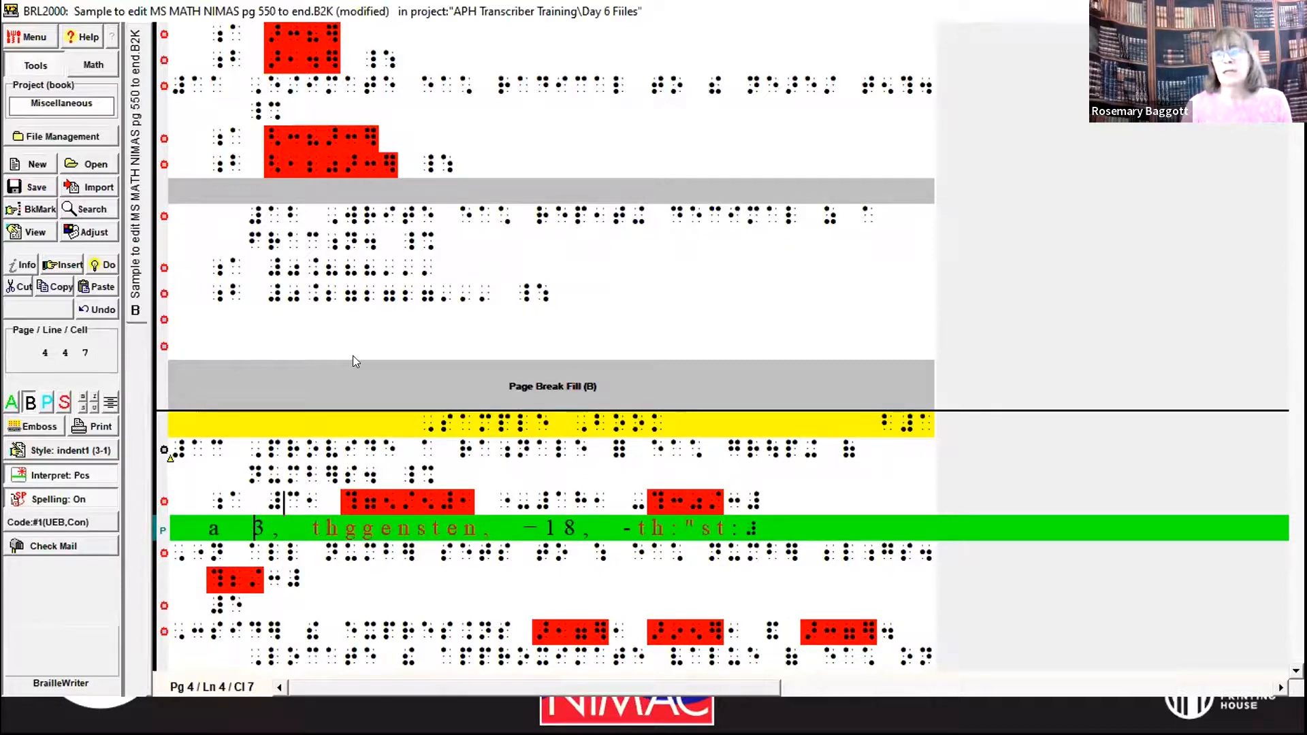
Look over the lines following item 13a and return to the start of its number list
key(Down)
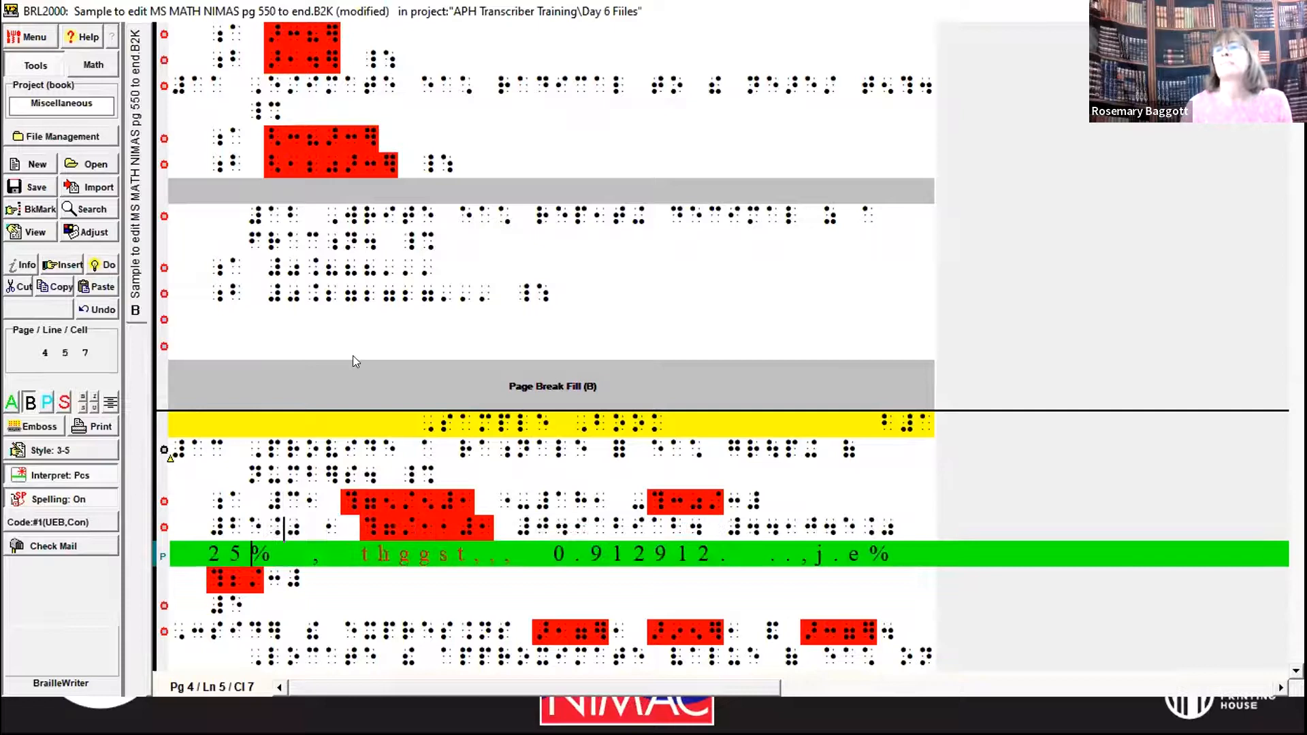
key(Down)
key(Down)
key(Down)
key(Down)
key(Down)
key(Down)
key(Down)
key(Down)
key(Down)
key(Down)
key(Down)
key(Down)
key(Up)
key(Up)
key(Up)
key(Up)
key(Up)
key(Up)
key(Up)
key(Up)
key(Up)
key(Up)
key(Up)
key(Up)
key(Up)
key(Up)
key(Up)
key(Up)
key(Down)
key(Down)
key(Down)
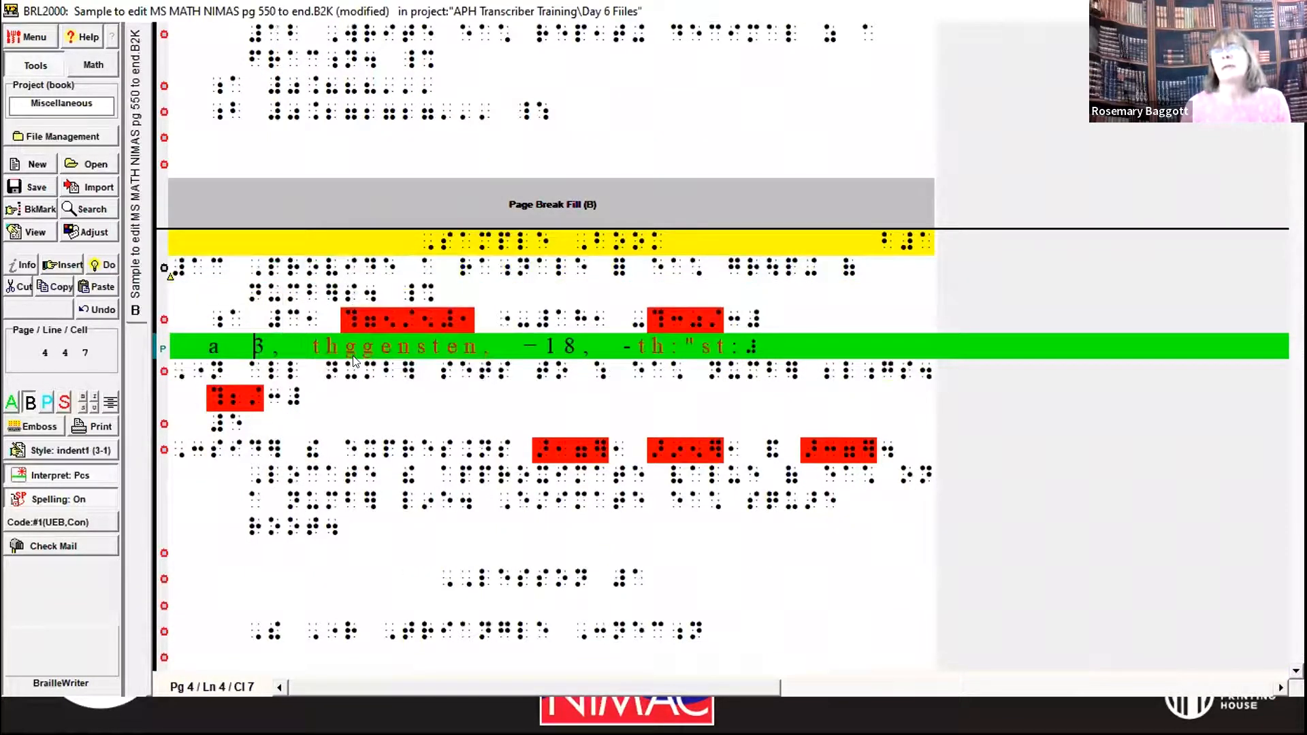
Re-enter the 3 and its comma in item 13a in Nemeth form and replace the comma after the next number
text(3,)
key(Delete)
key(Delete)
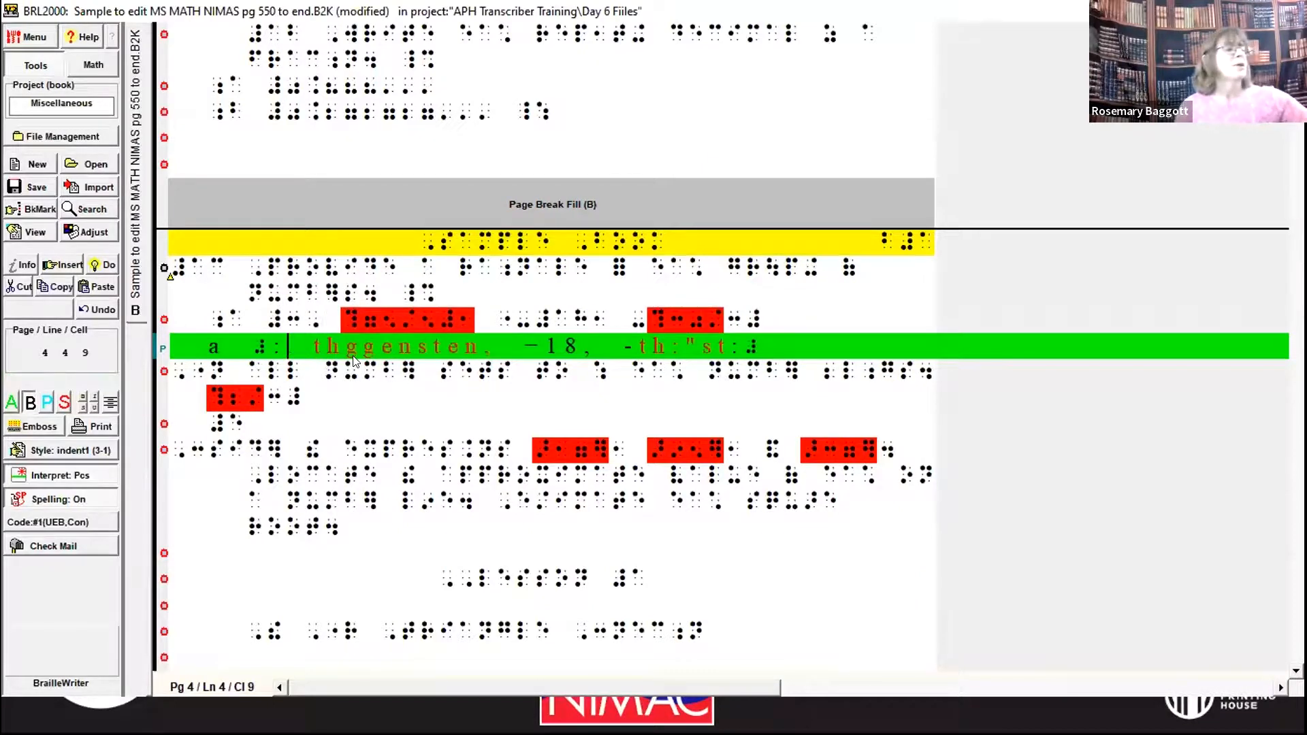
key(ctrl+Right)
key(Right)
key(Left)
key(Left)
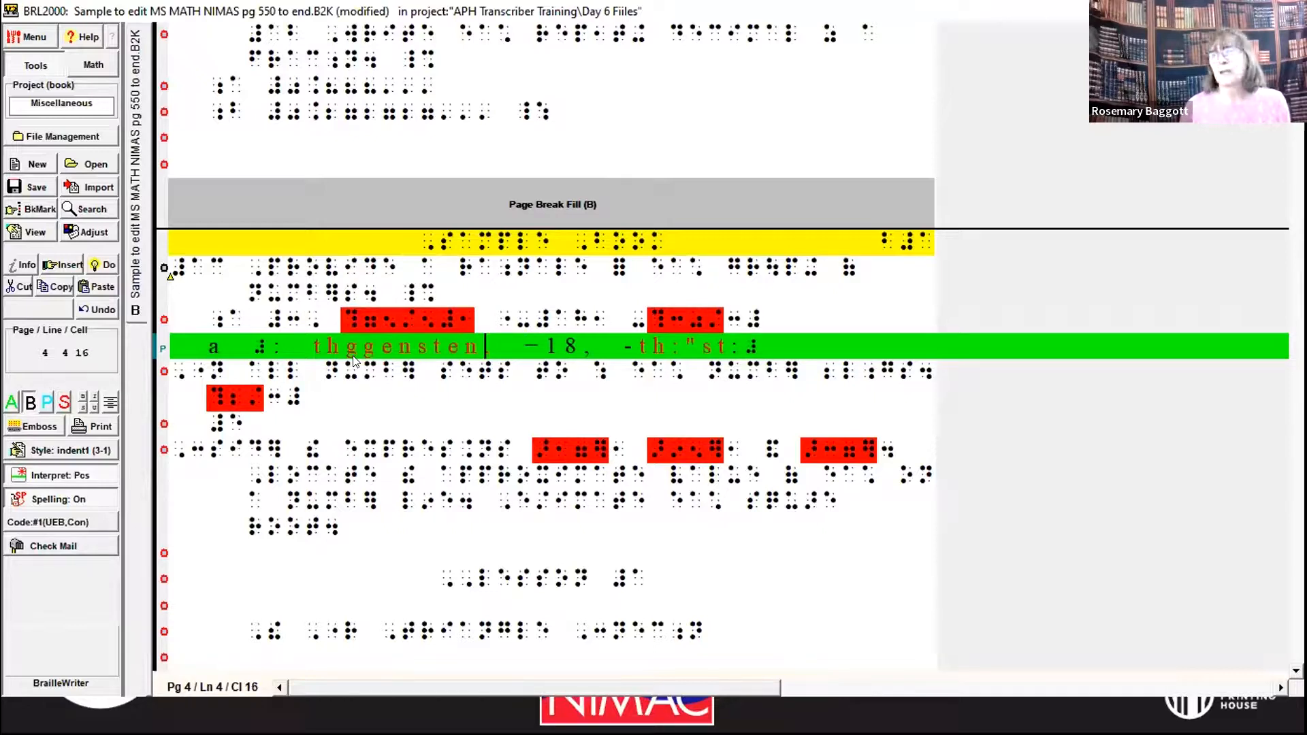
key(Delete)
text(,)
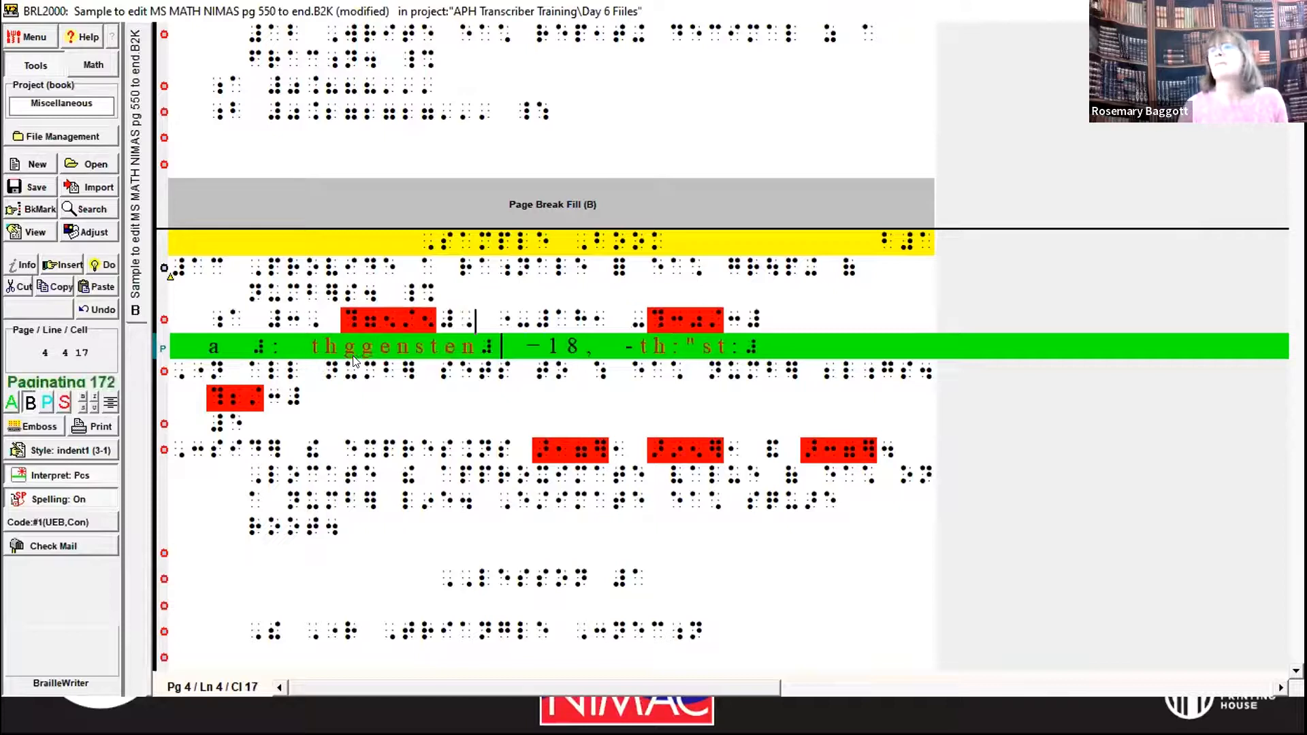
Replace −18 and its comma in item 13a with the Nemeth form
key(ctrl+Right)
key(ctrl+Left)
key(ctrl+shift+Right)
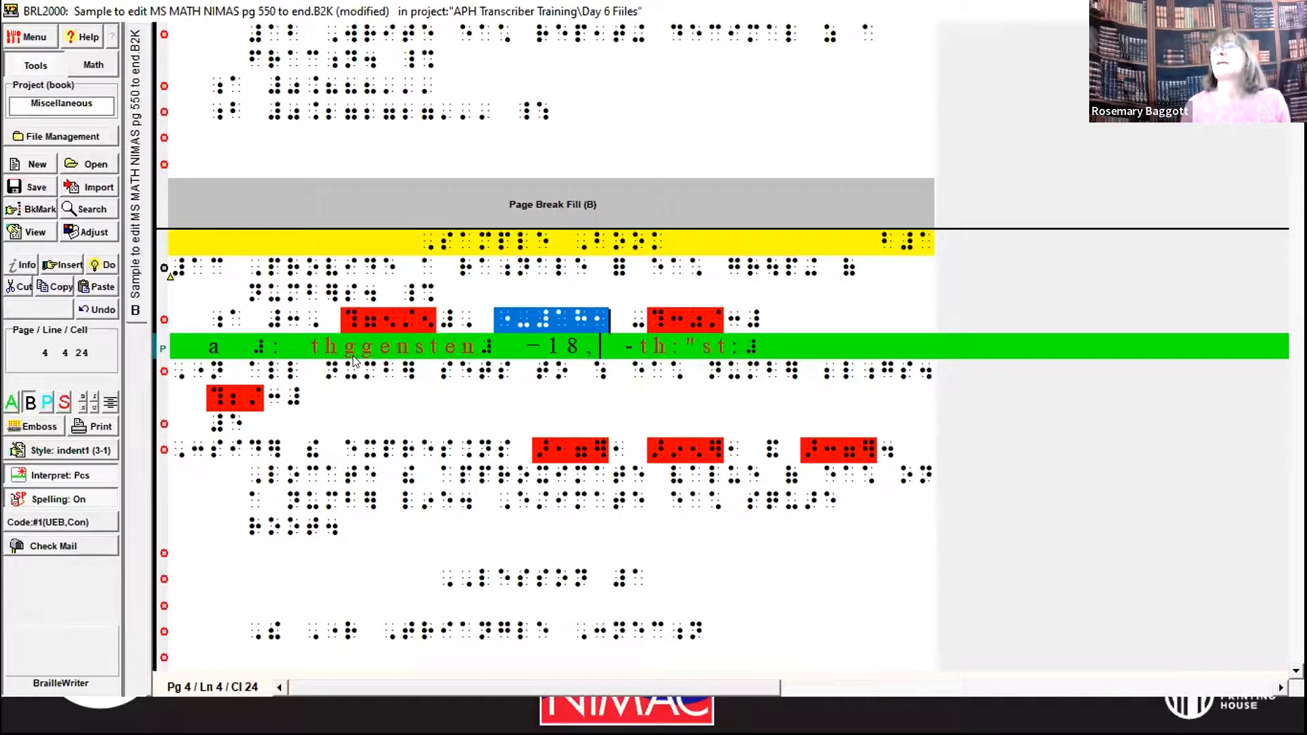
text("-18)
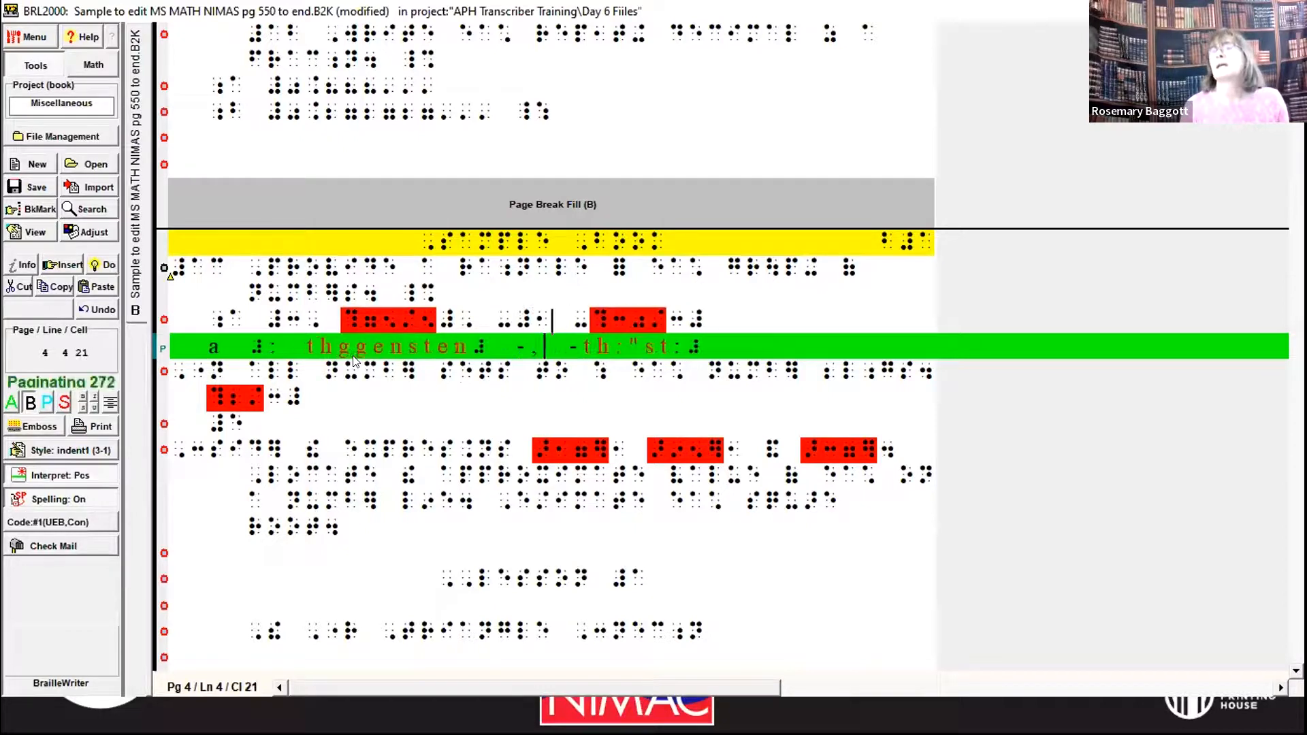
text(,)
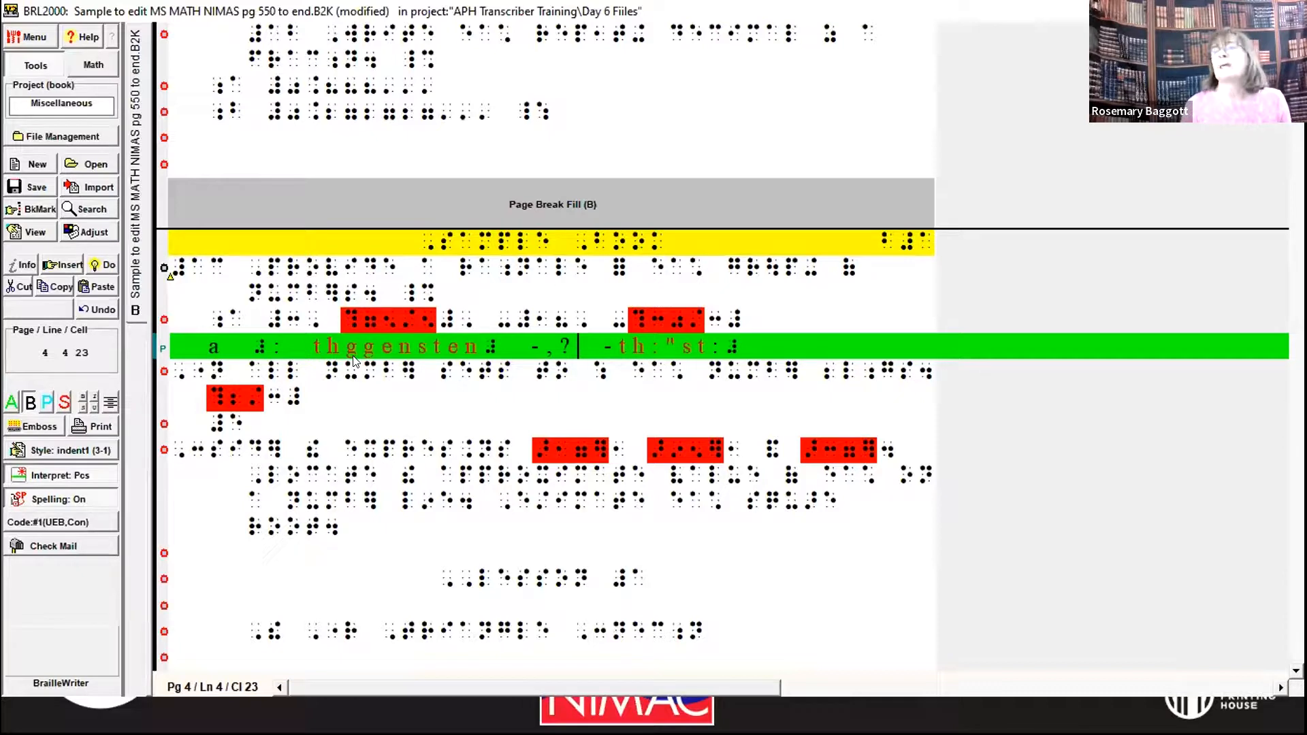
Letter the number line below item 13a, starting with 25%, as b
key(Right)
key(Right)
key(Right)
key(Right)
key(Right)
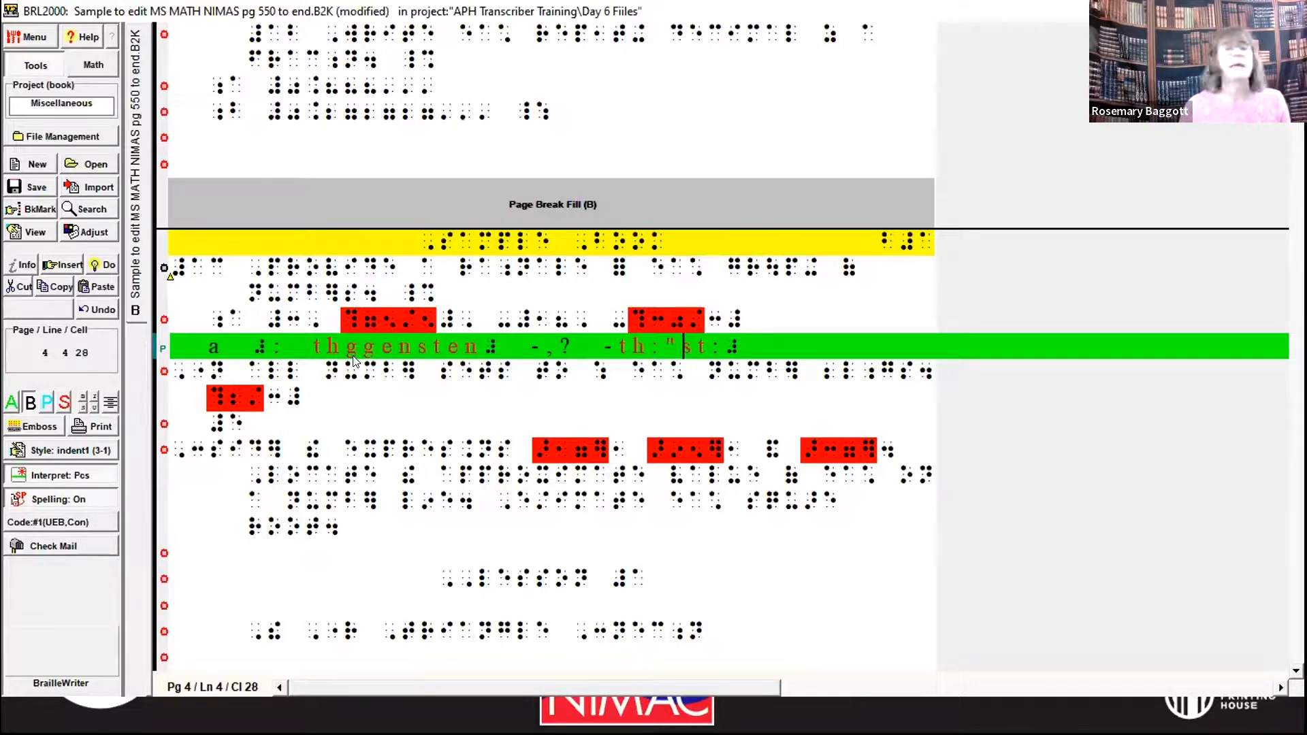
key(End)
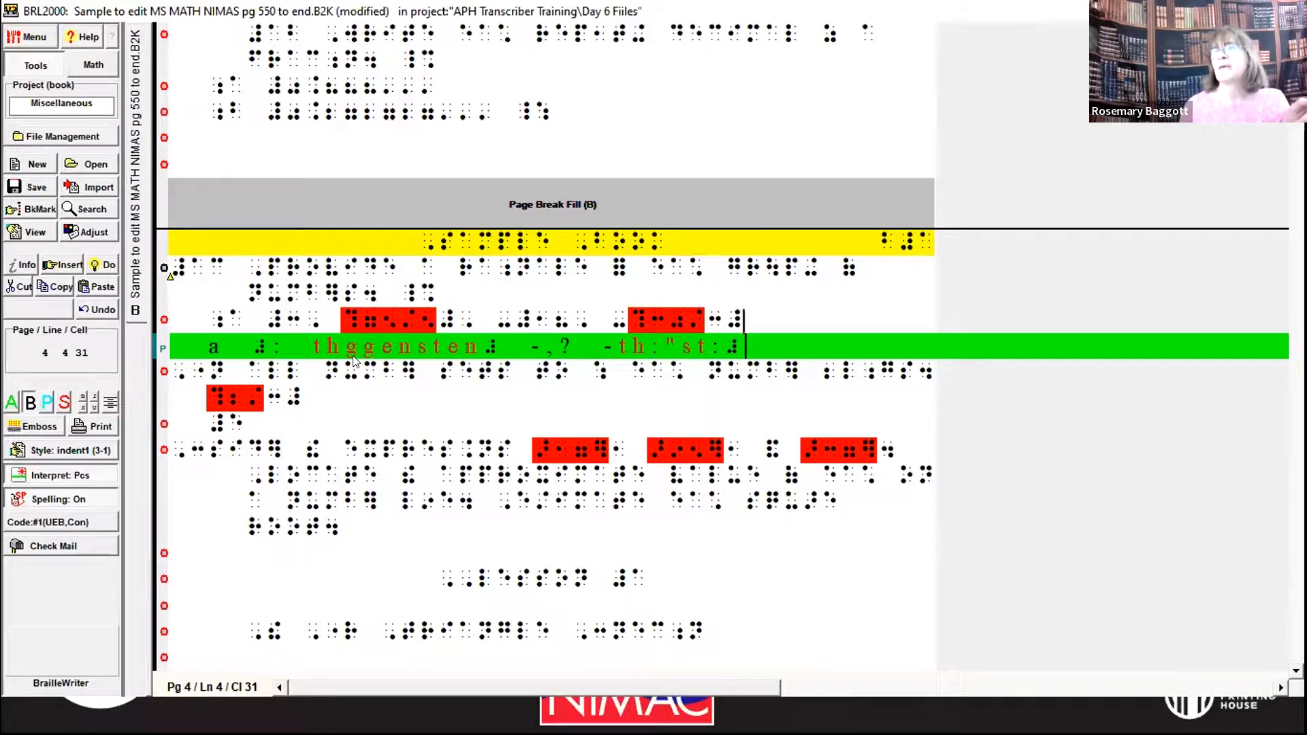
key(Return)
key(Delete)
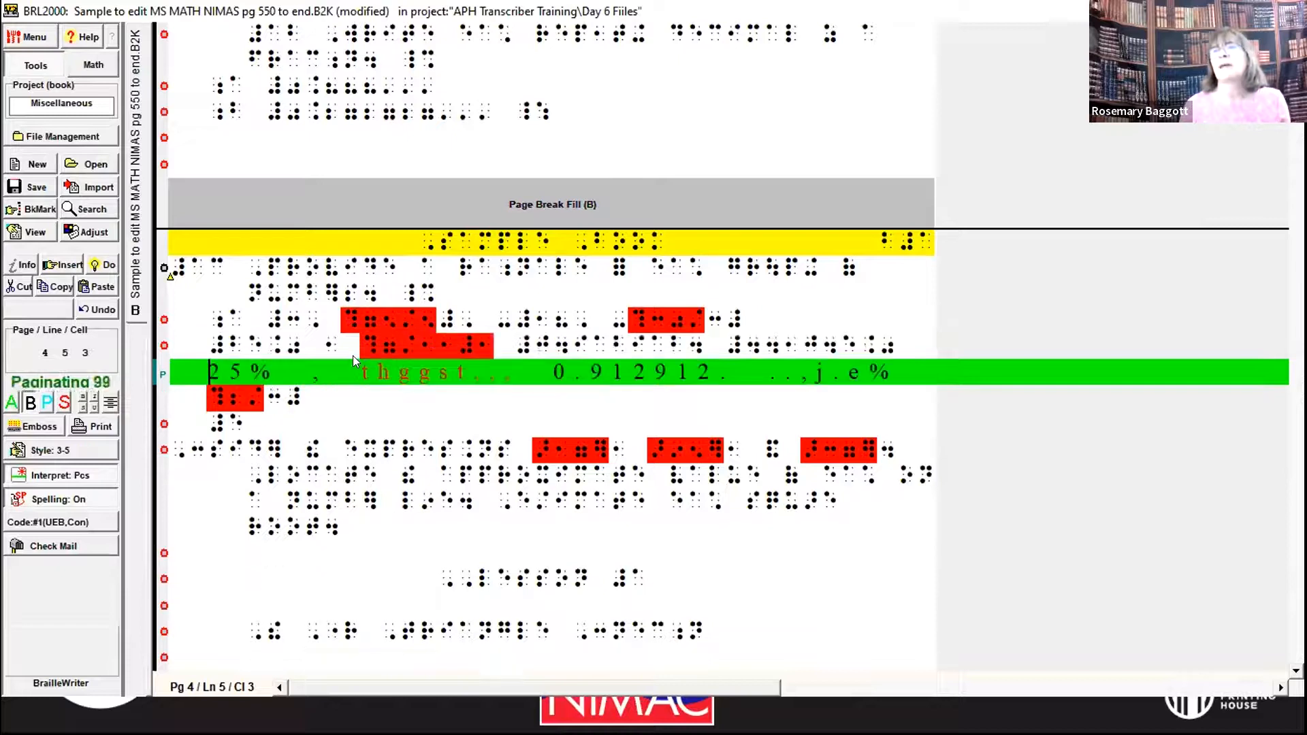
text(b  )
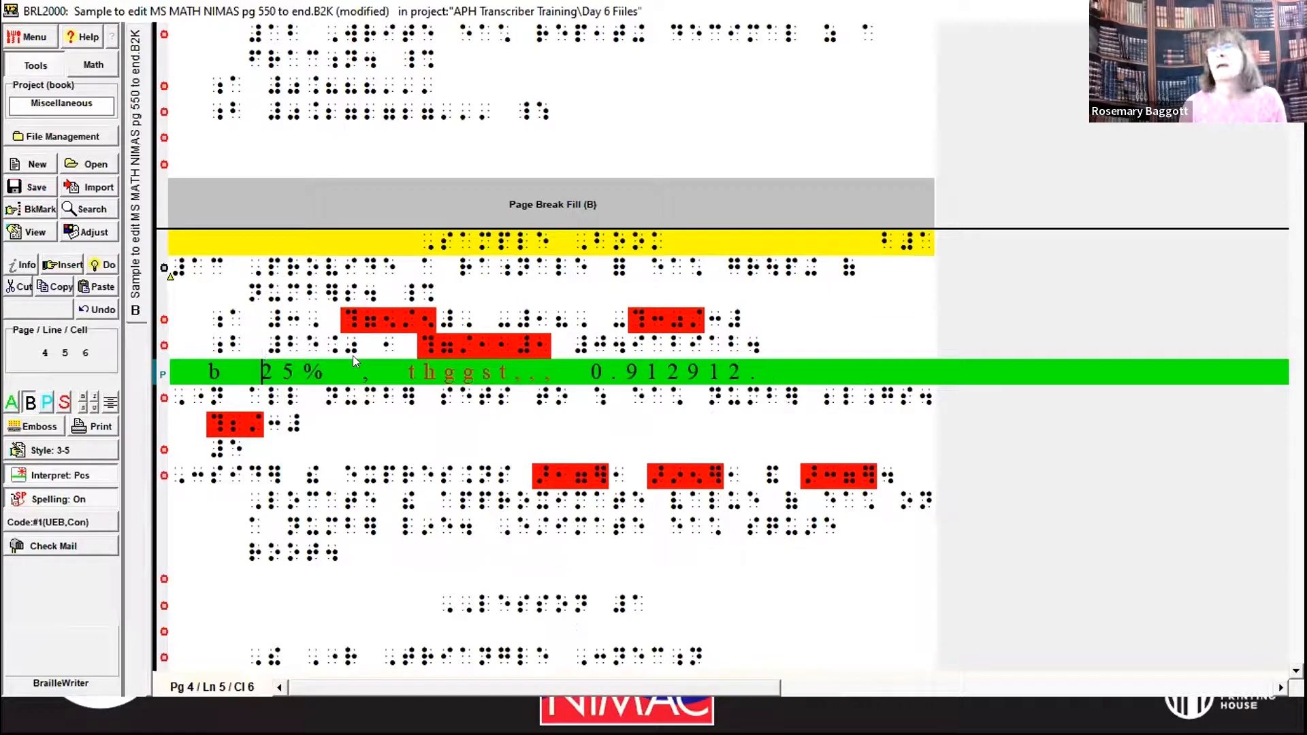
Replace 25% and its comma in item 13b with the Nemeth form
text(#;-'" )
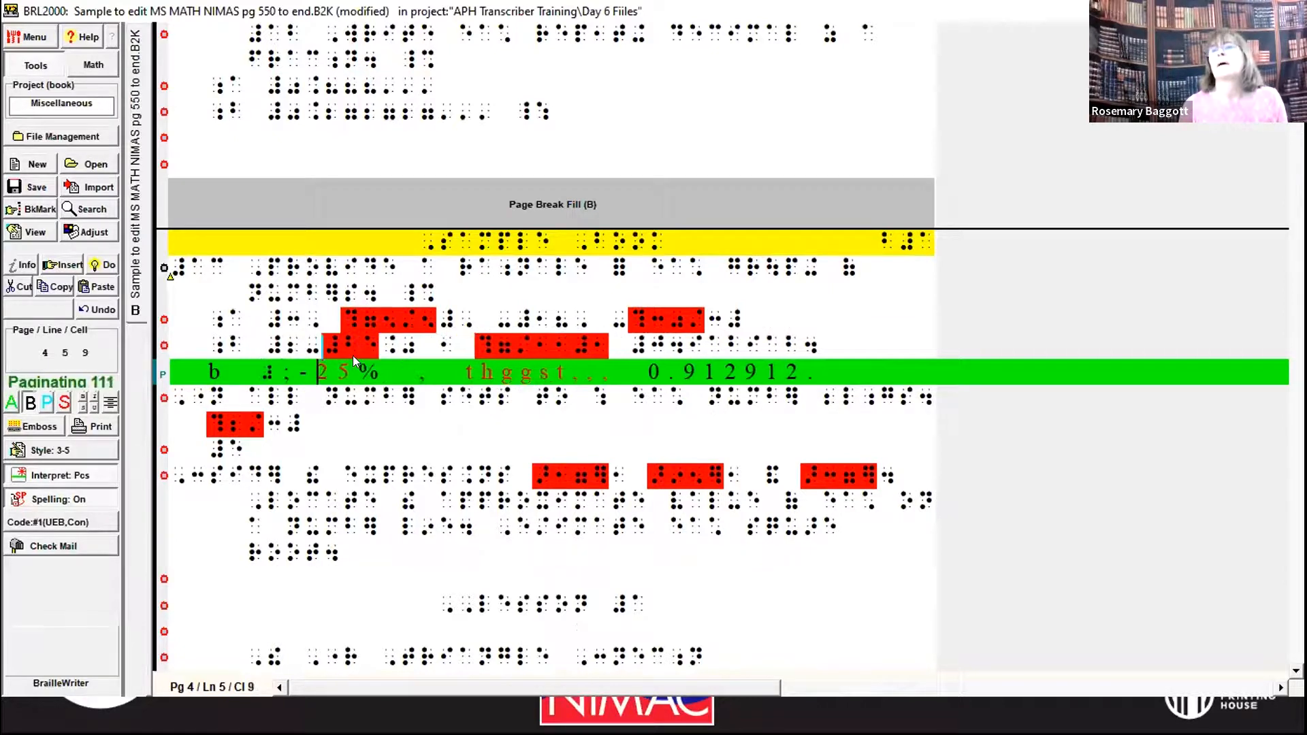
text(,)
key(ctrl+shift+Right)
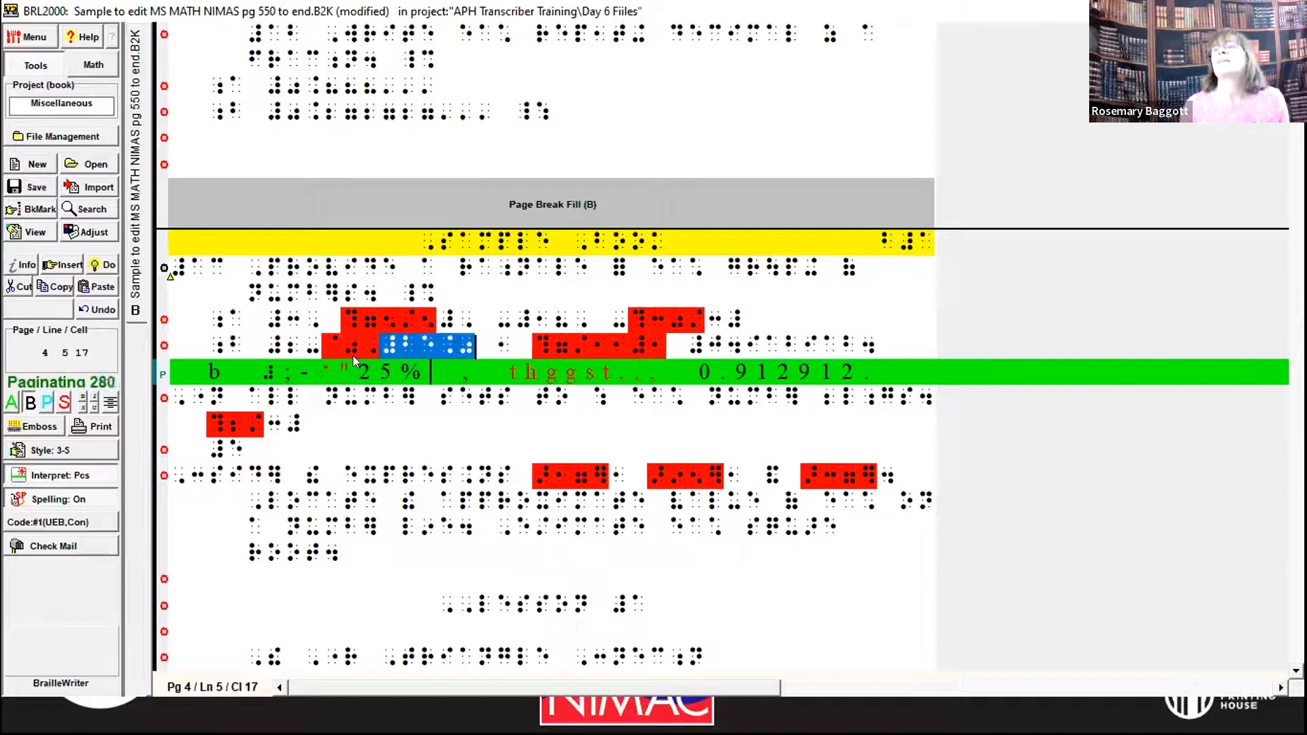
key(Delete)
key(Delete)
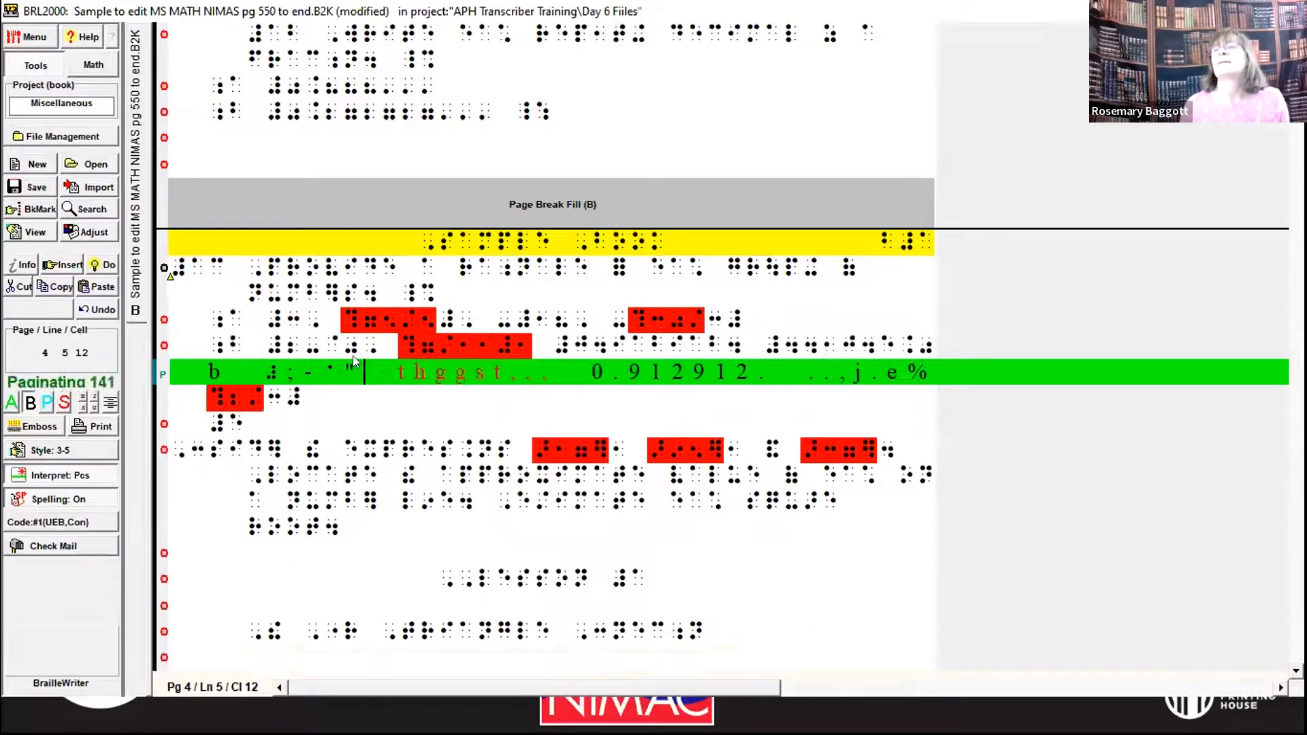
Replace 0.912912... and 0.5% in item 13b with their Nemeth forms, and re-enter the comma after the preceding fraction
key(ctrl+Right)
key(ctrl+Right)
key(ctrl+Left)
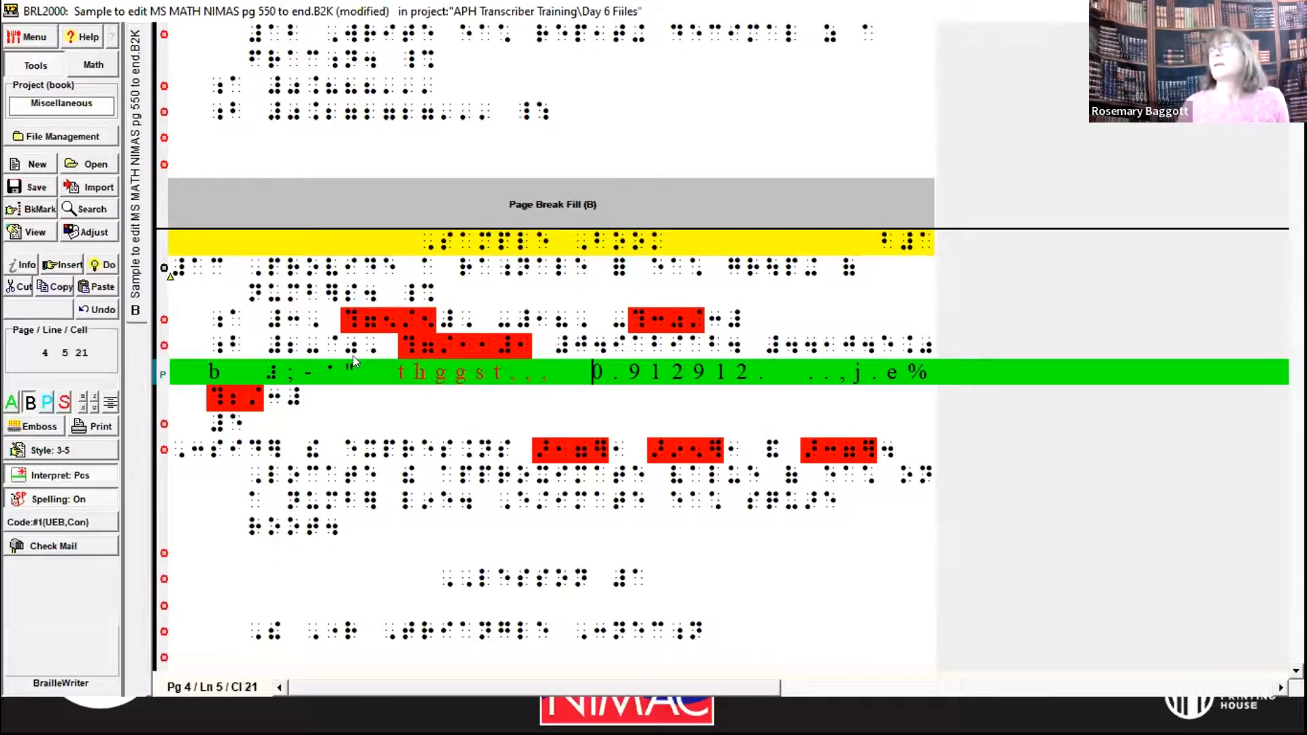
key(shift+End)
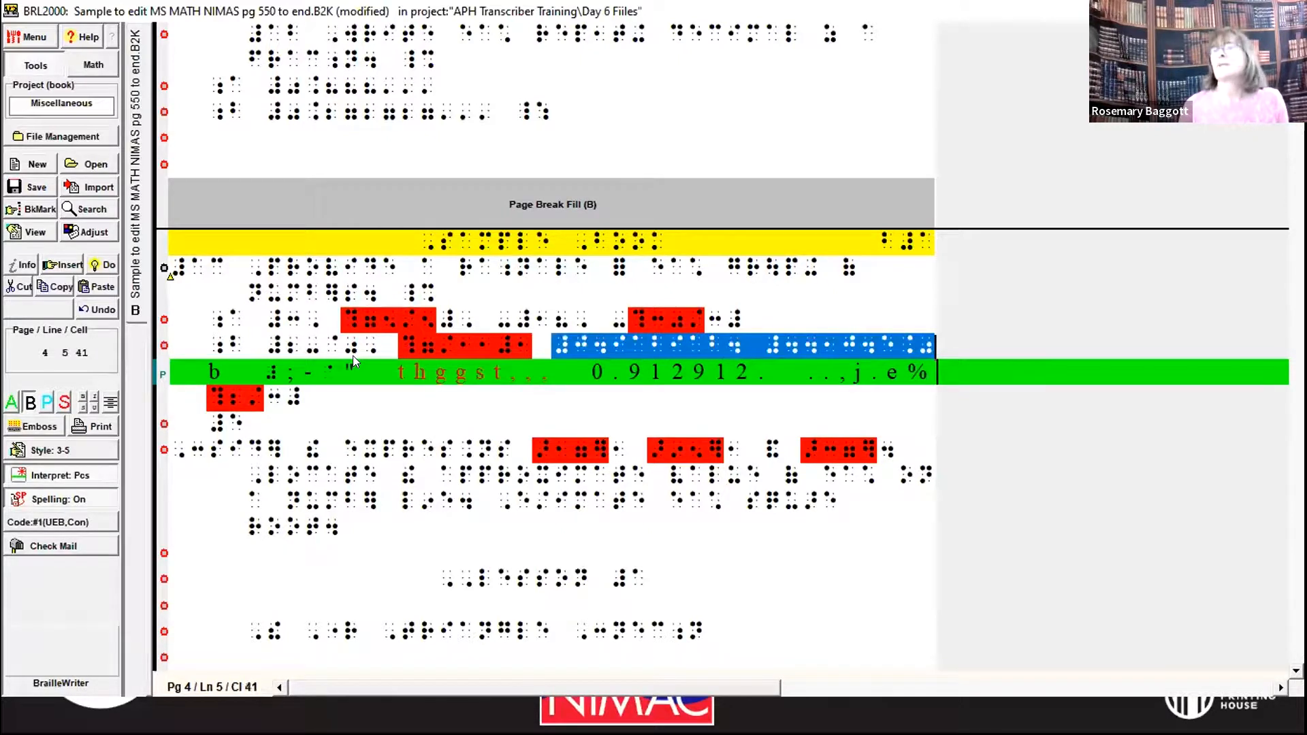
key(BackSpace)
key(BackSpace)
key(BackSpace)
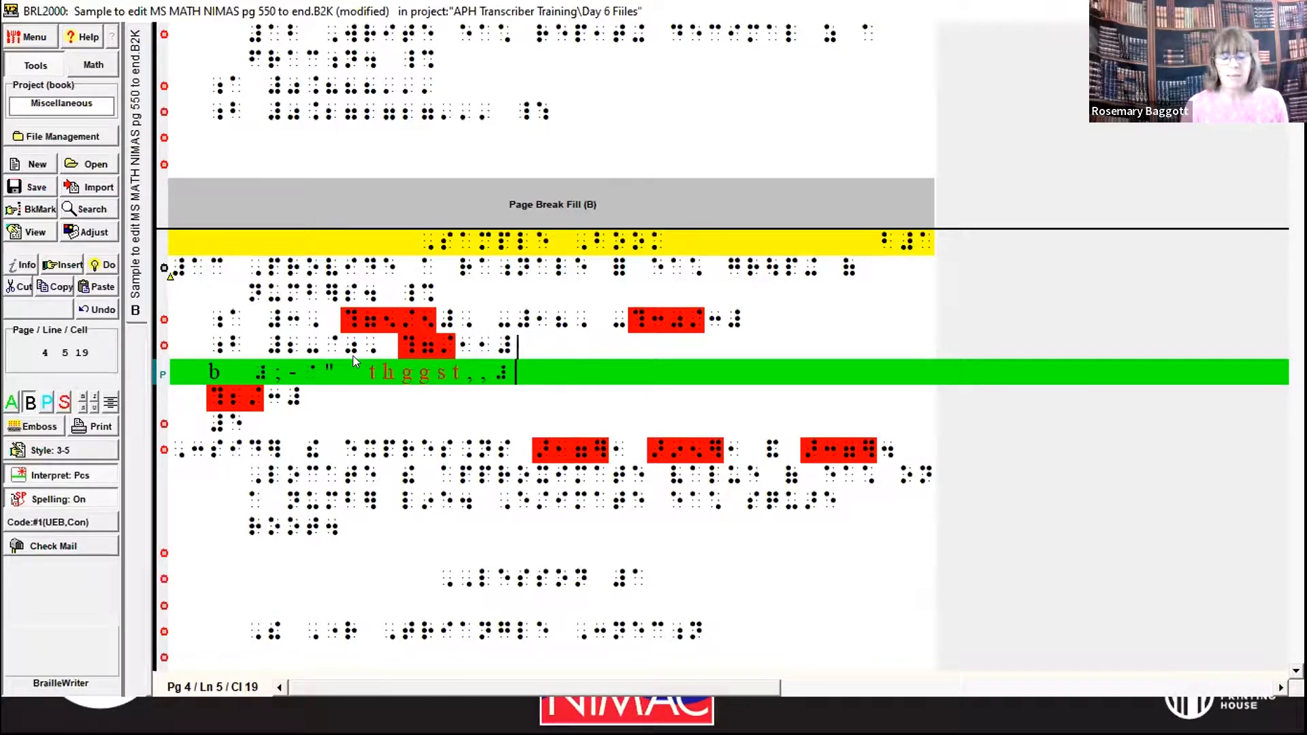
key(BackSpace)
text(, )
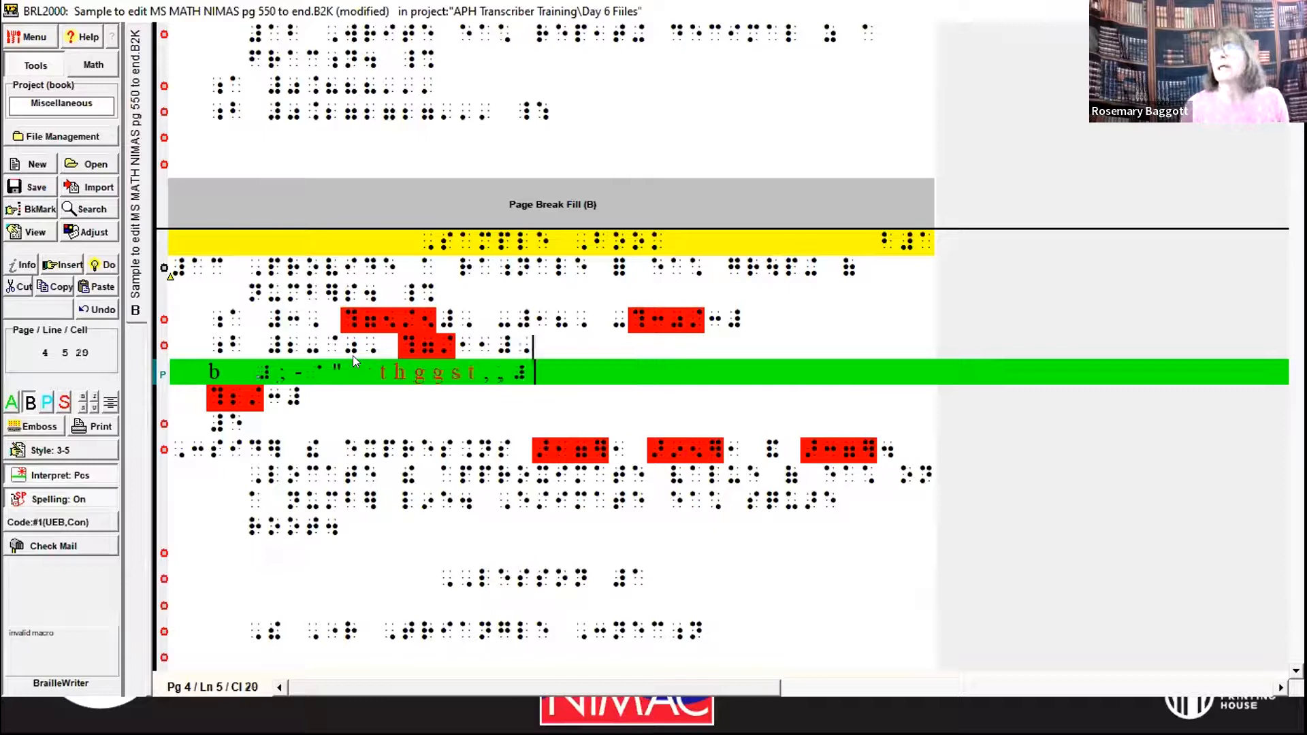
text(0#.912912''', #)
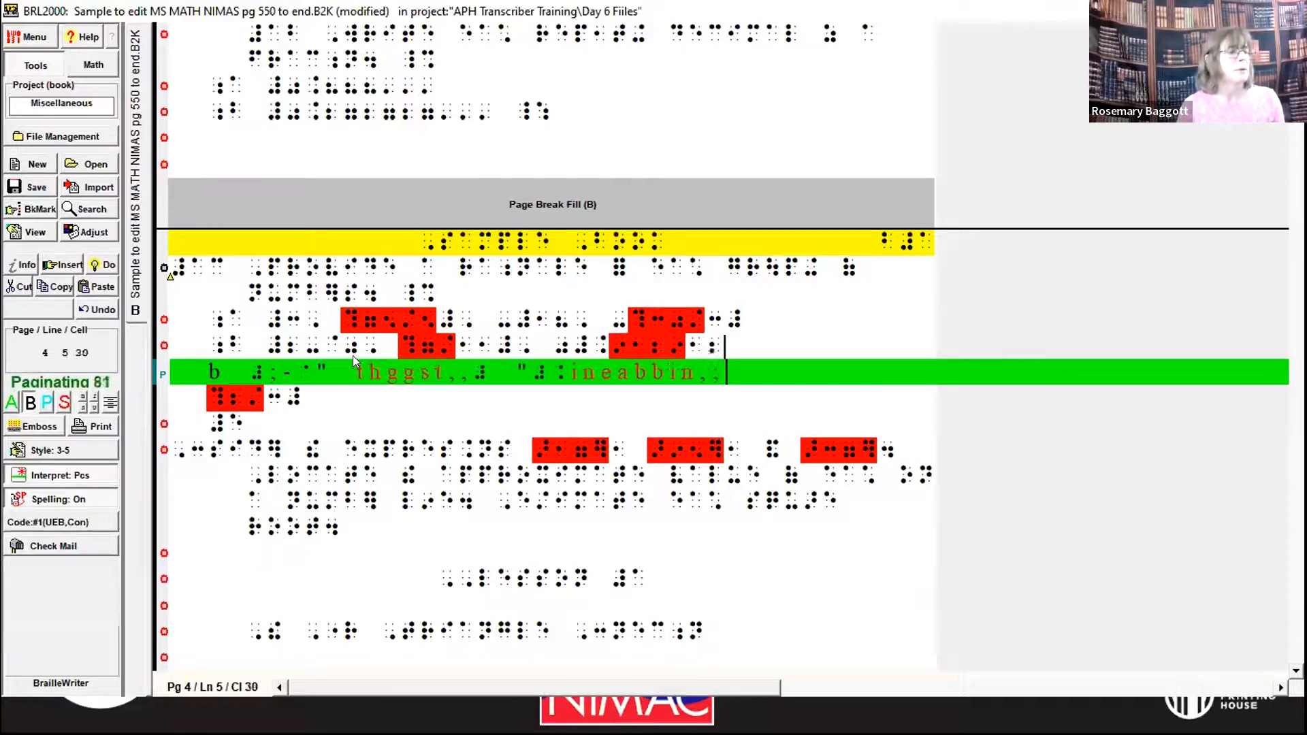
text(0.5@0)
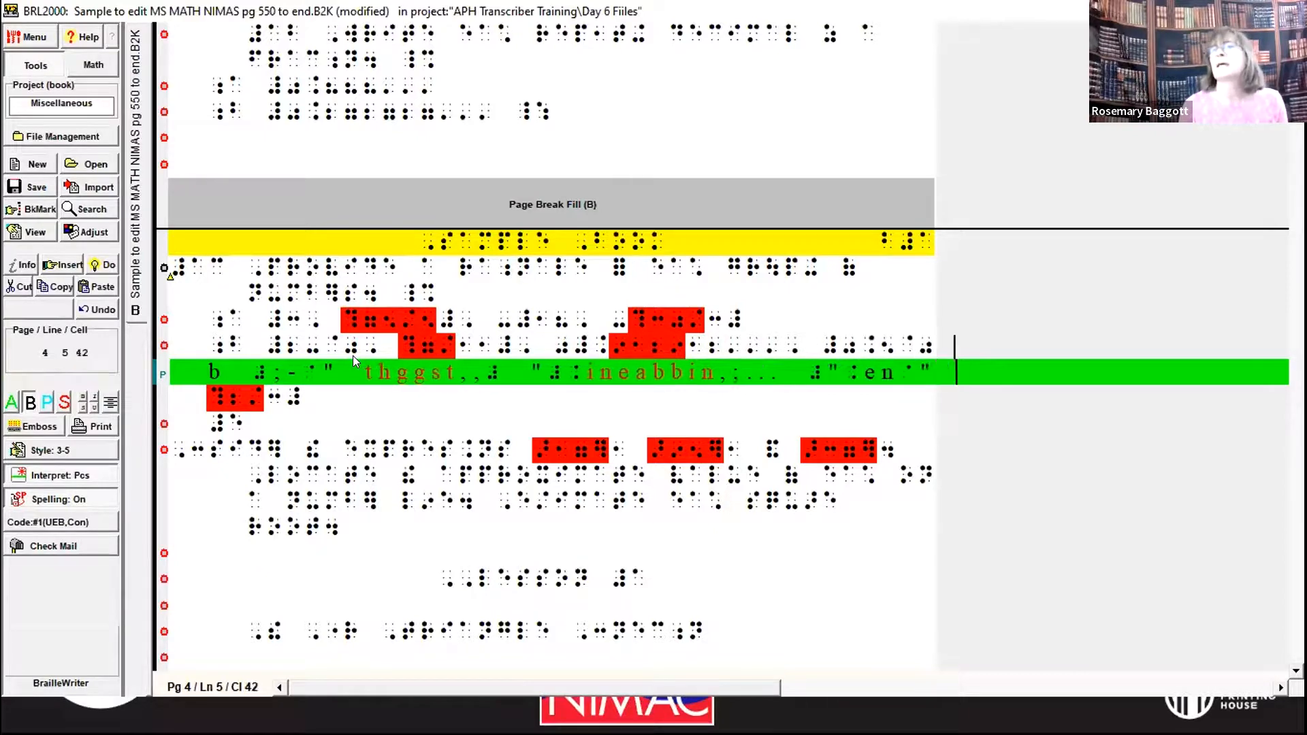
End item 13b with the Nemeth terminator on a runover line and move to the start of the next paragraph
key(Return)
text(_:)
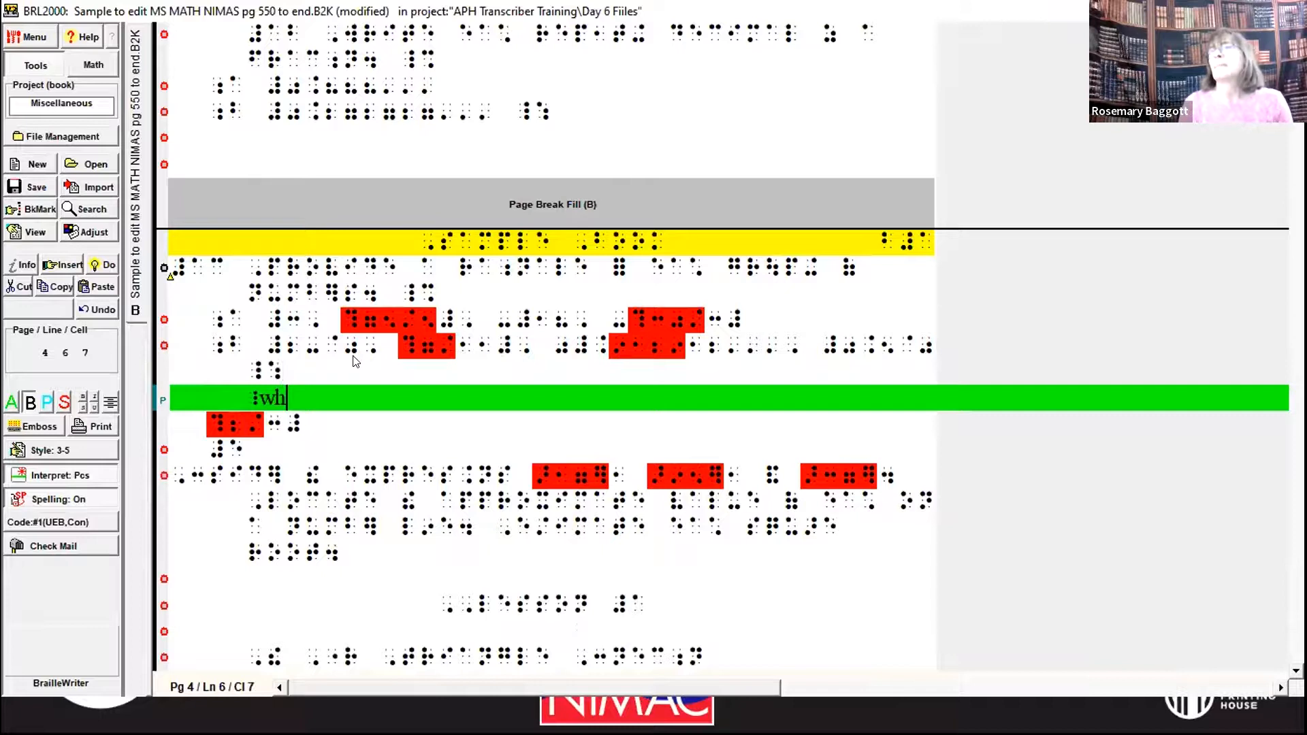
key(Up)
key(Down)
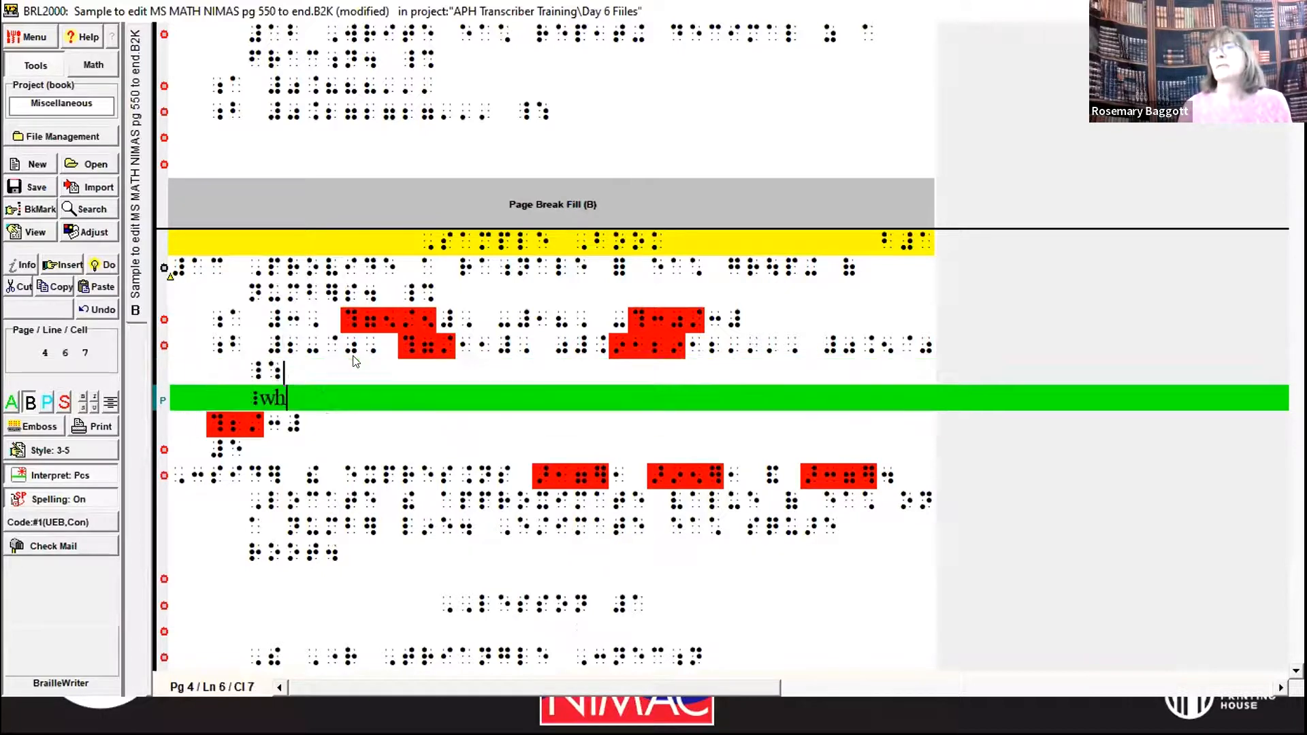
key(Down)
key(Home)
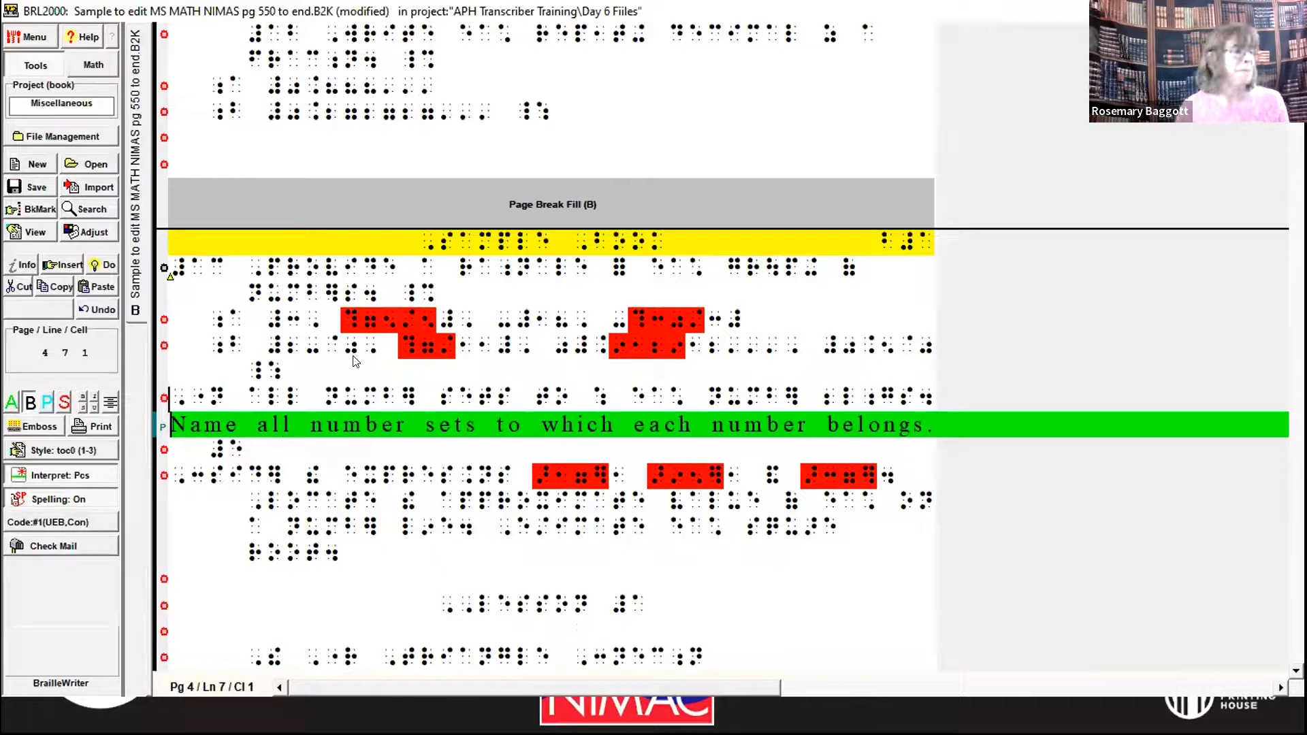
Insert a next print page change above the LESSON 1 heading
key(Down)
key(Down)
key(Down)
key(Down)
key(Down)
key(Down)
key(Down)
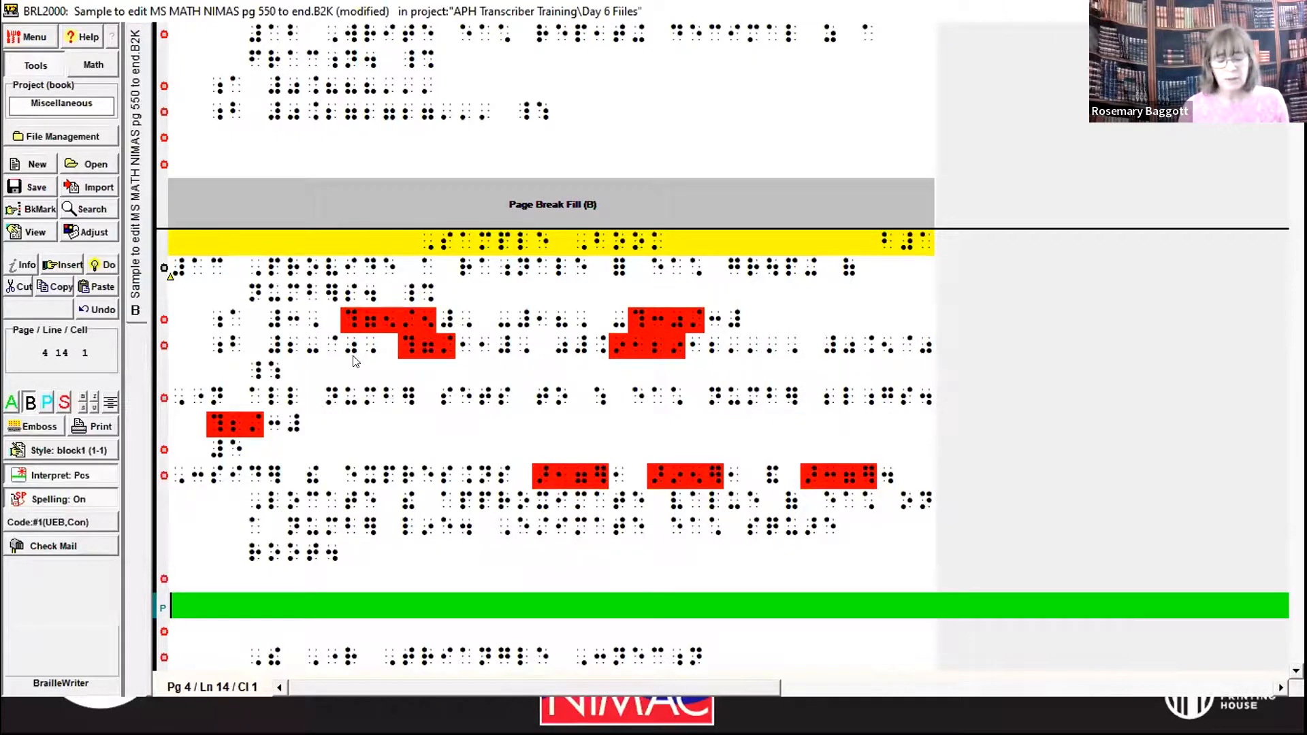
key(alt+d)
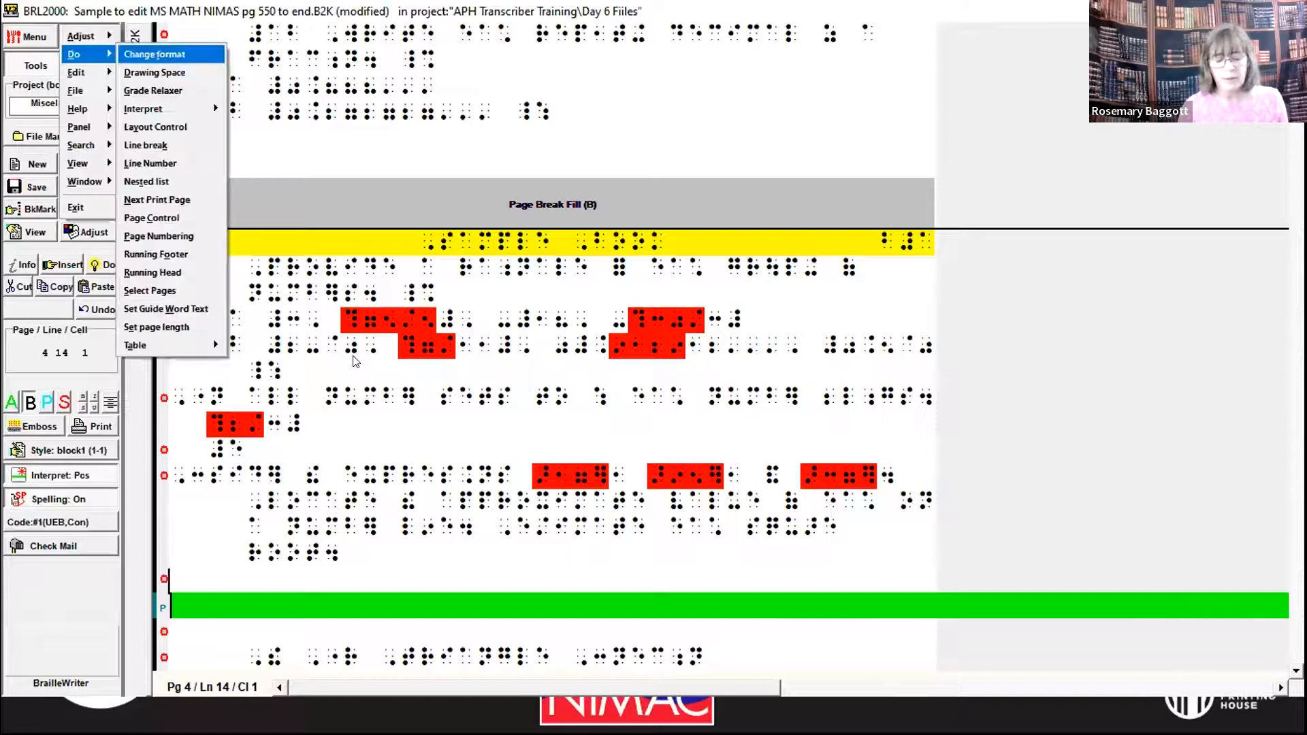
key(n)
key(Down)
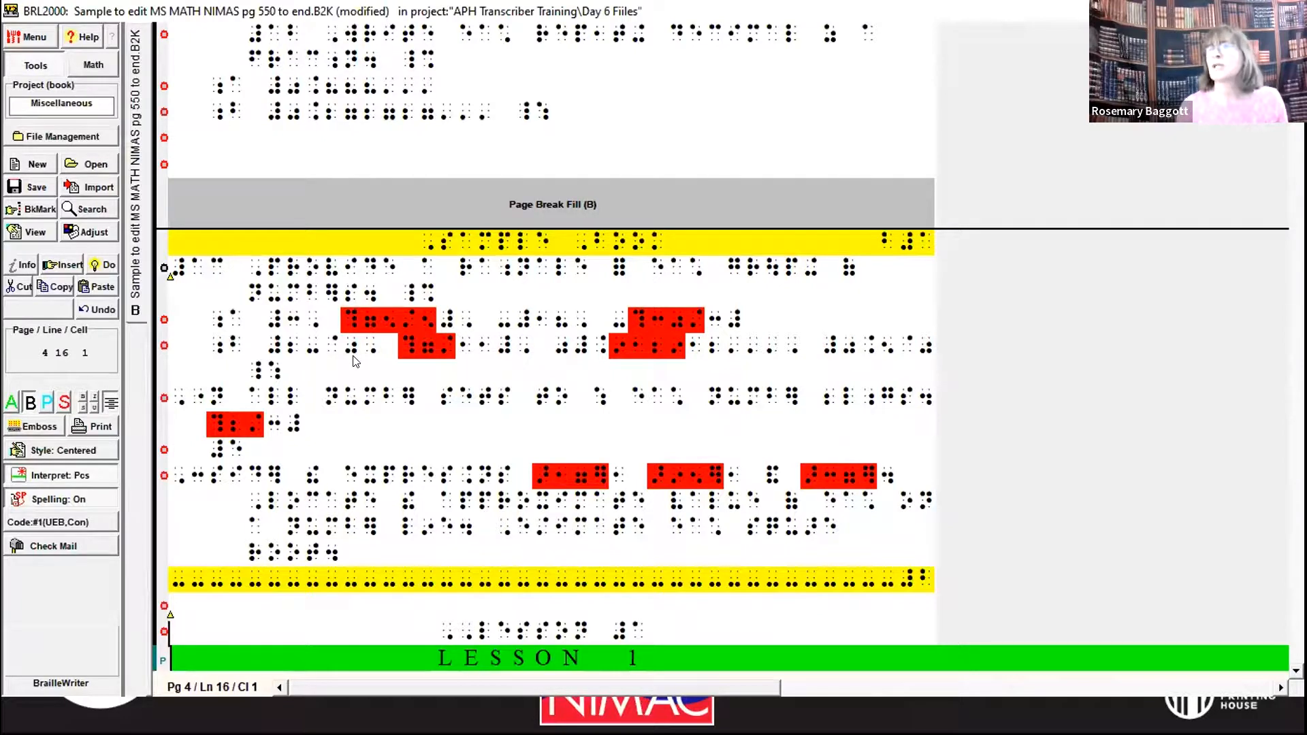
Set bookmark X at the LESSON 1 heading
key(alt+p)
key(b)
key(s)
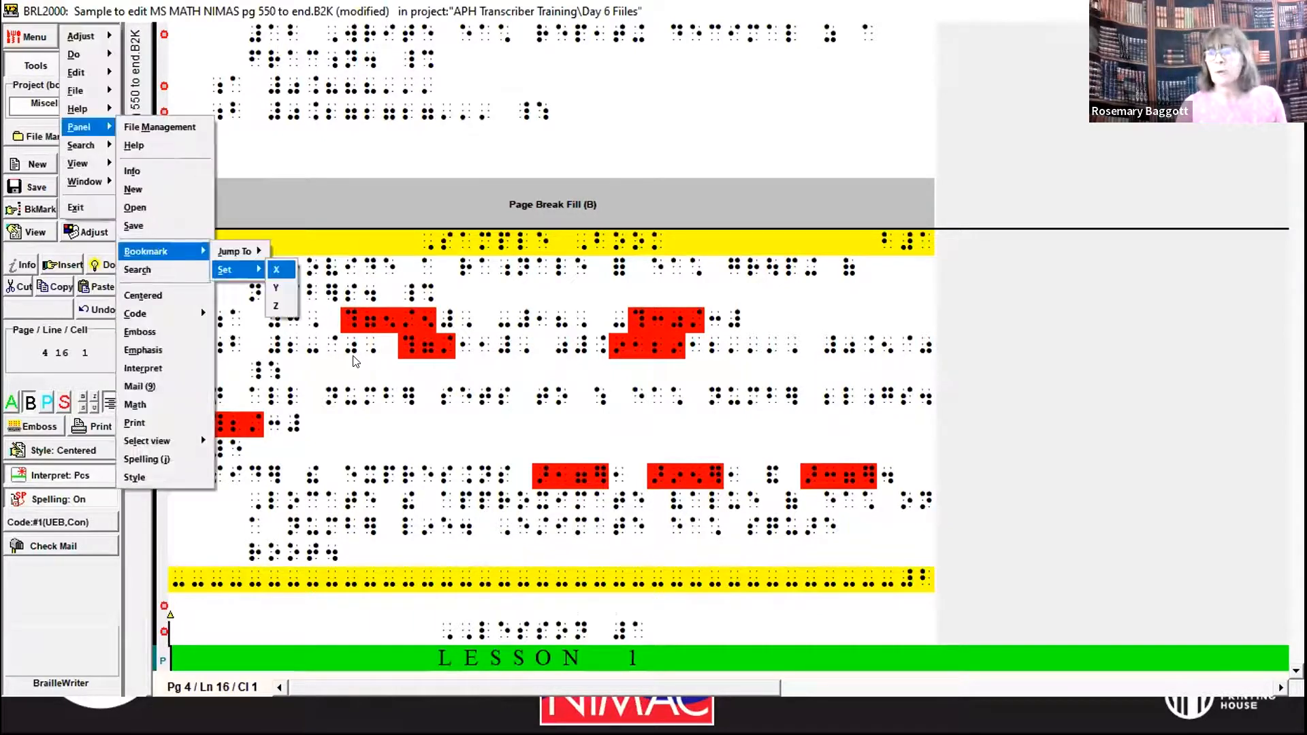
key(x)
At the full book title, set the starting print page number to 550 and correct all conflicts by adjusting page numbers
key(ctrl+Home)
key(Down)
key(Down)
key(Down)
key(Down)
key(Down)
key(Down)
key(Down)
key(Down)
key(Down)
key(Down)
key(Down)
key(Down)
key(Down)
key(Down)
key(Down)
key(Down)
key(Down)
key(Down)
key(Down)
key(Down)
key(Down)
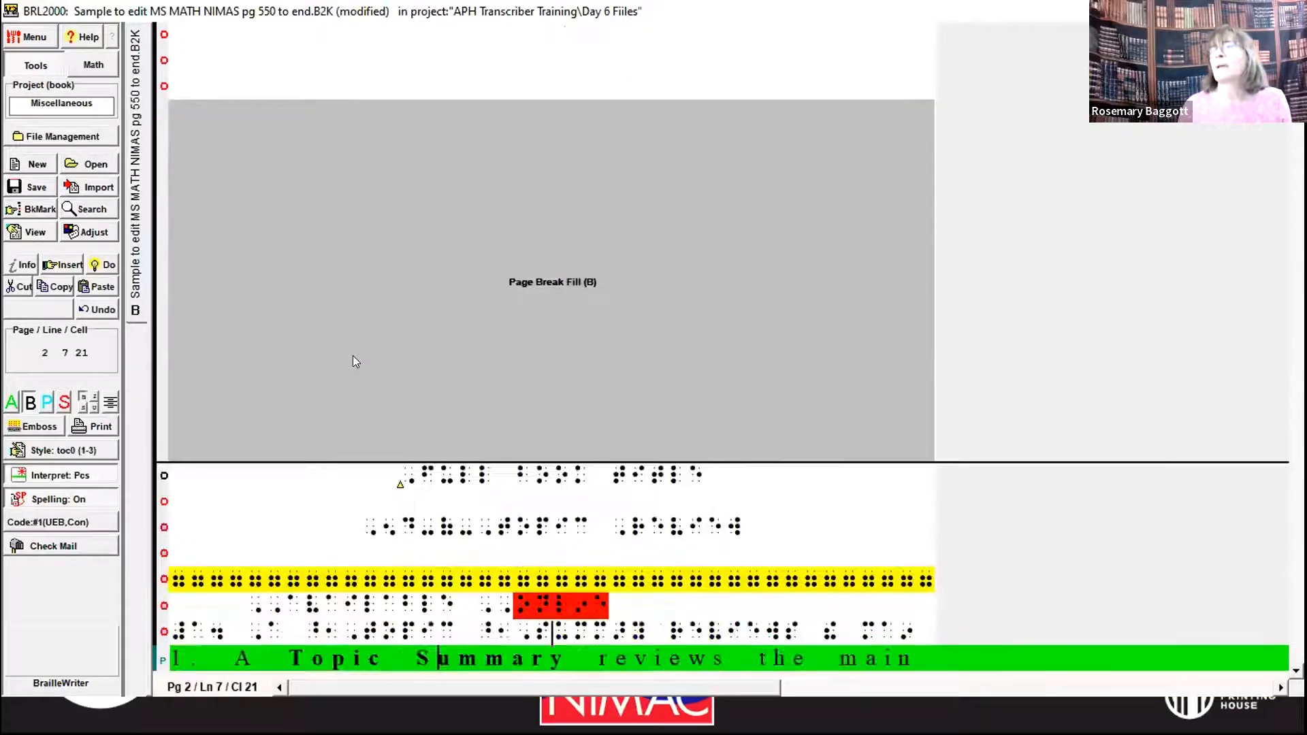
key(Up)
key(Up)
key(Up)
key(Up)
key(Up)
key(Up)
key(Home)
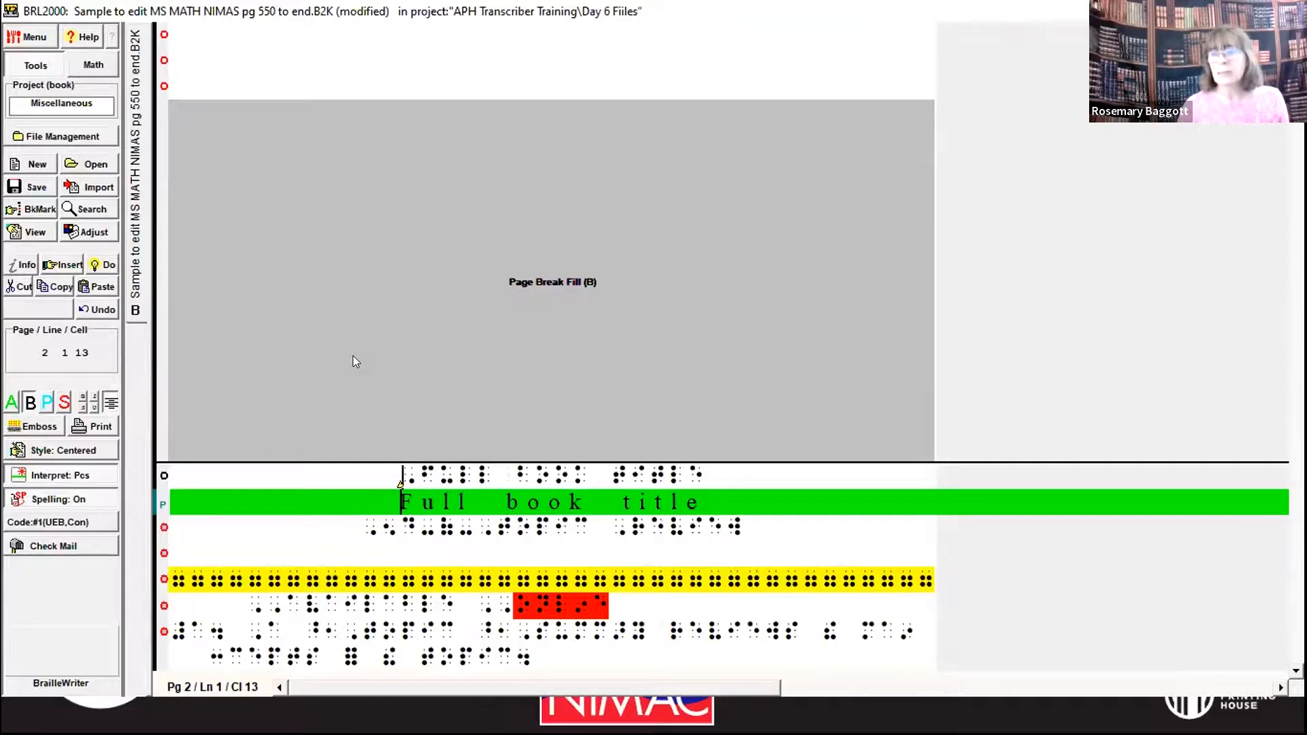
key(alt+p)
key(n)
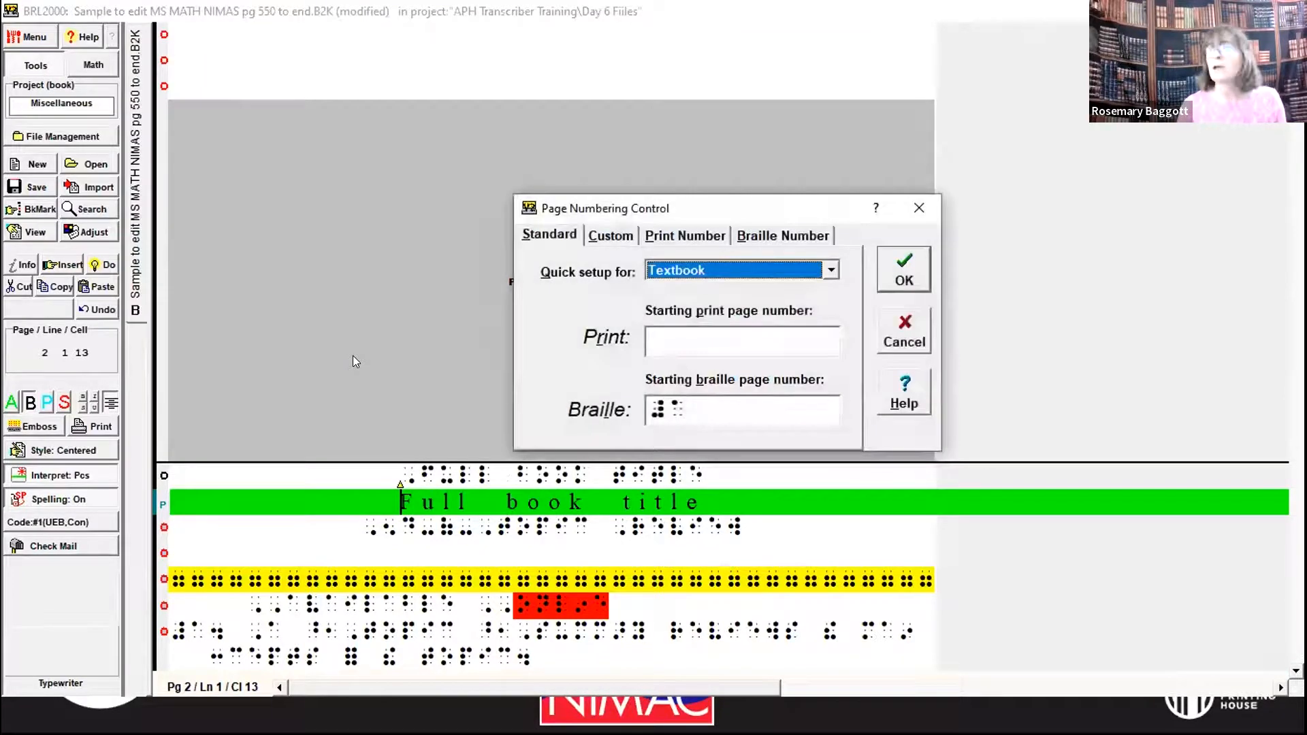
key(Tab)
key(Tab)
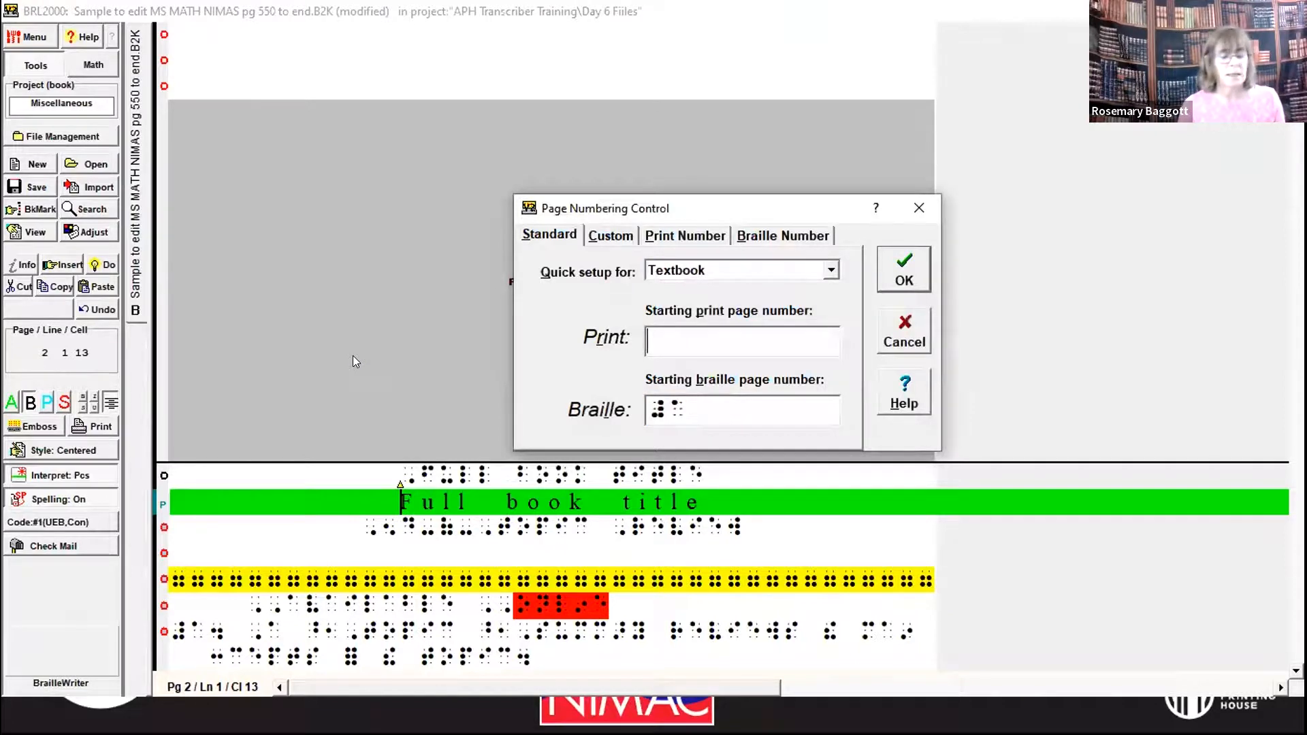
text(#eej)
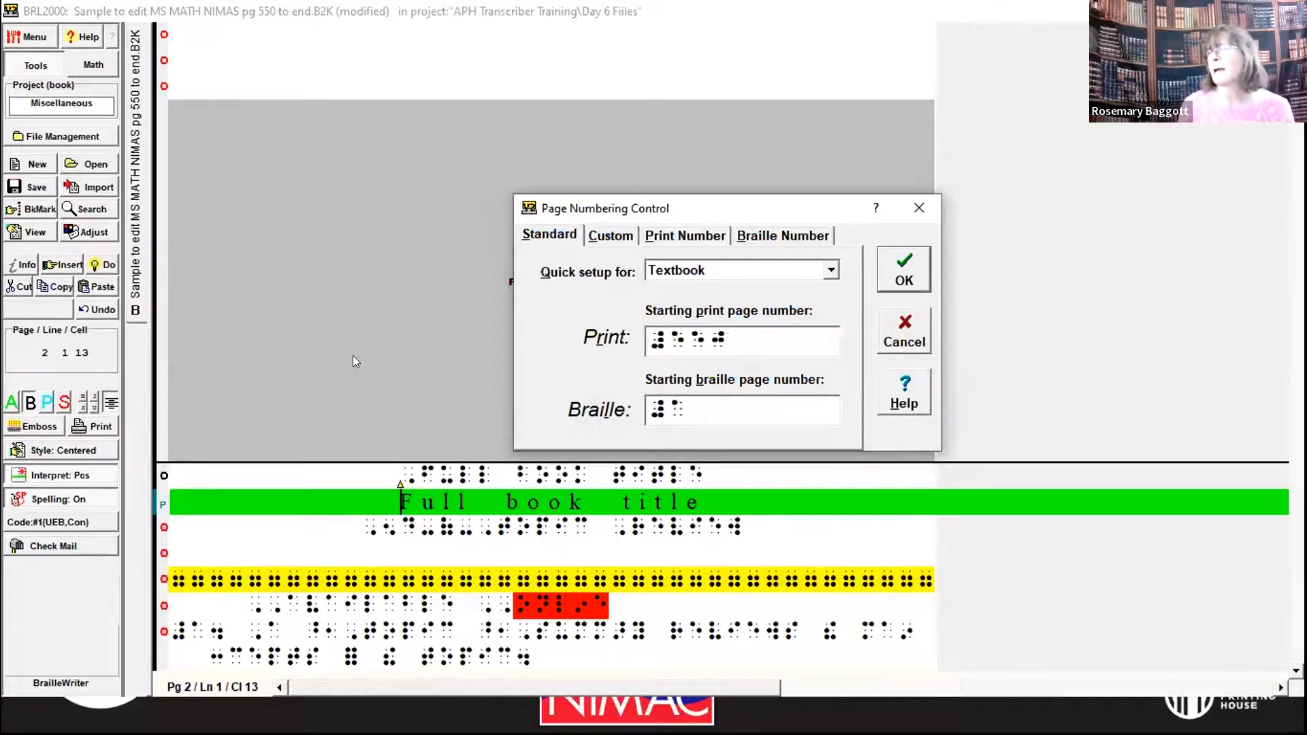
key(Return)
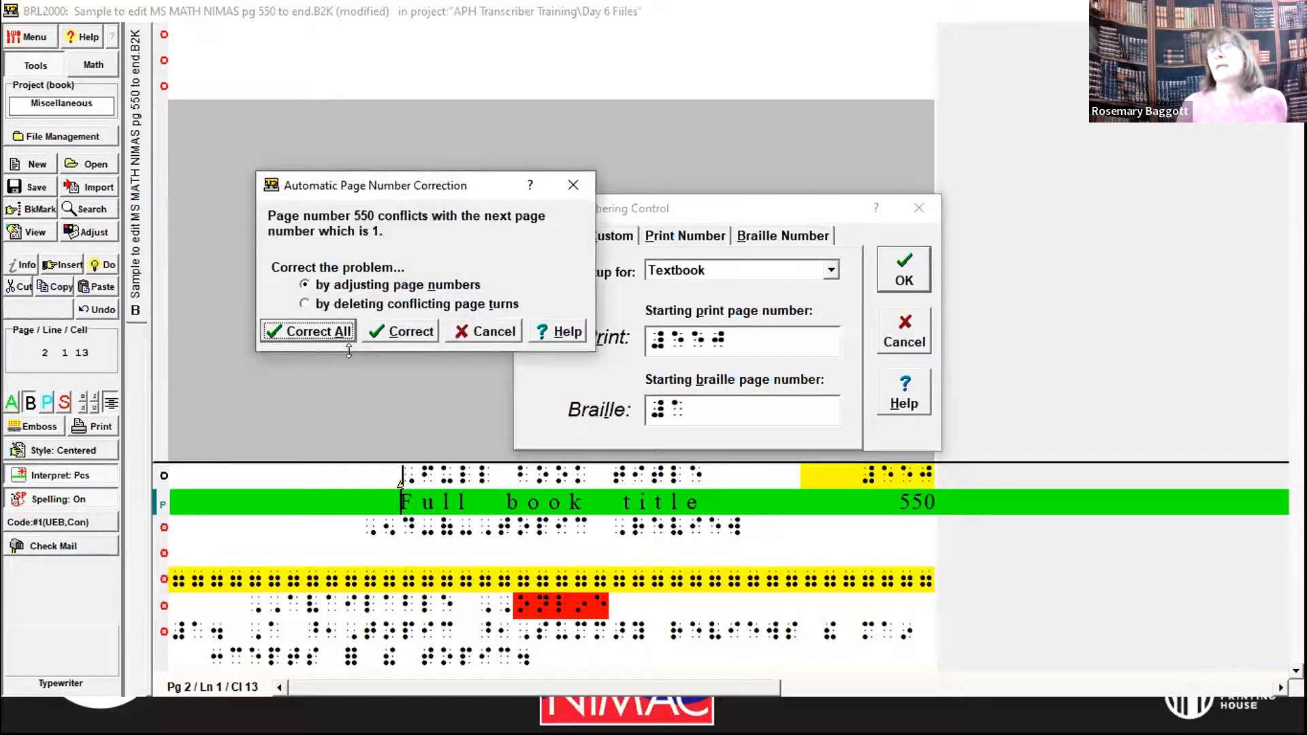
click(316, 332)
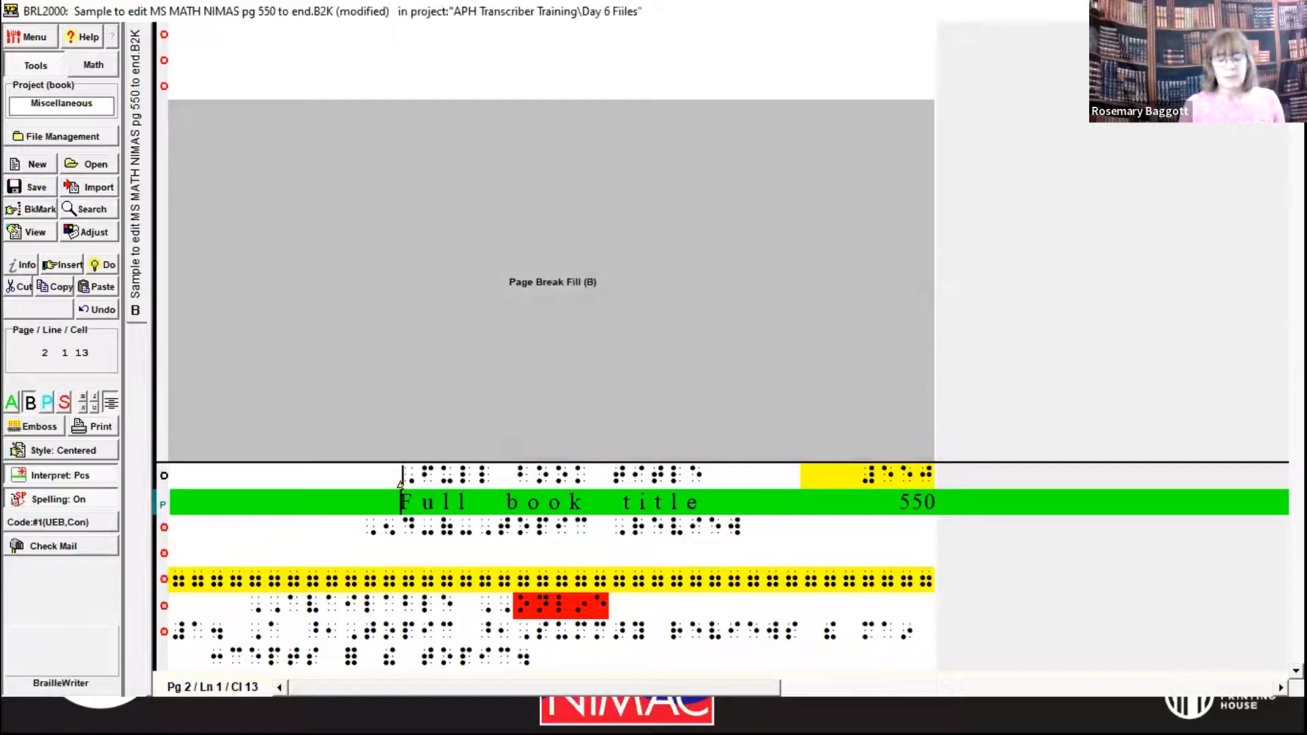
Check the adjusted print page number above LESSON 1 and return to the beginning of the document
key(alt+s)
key(Return)
key(Return)
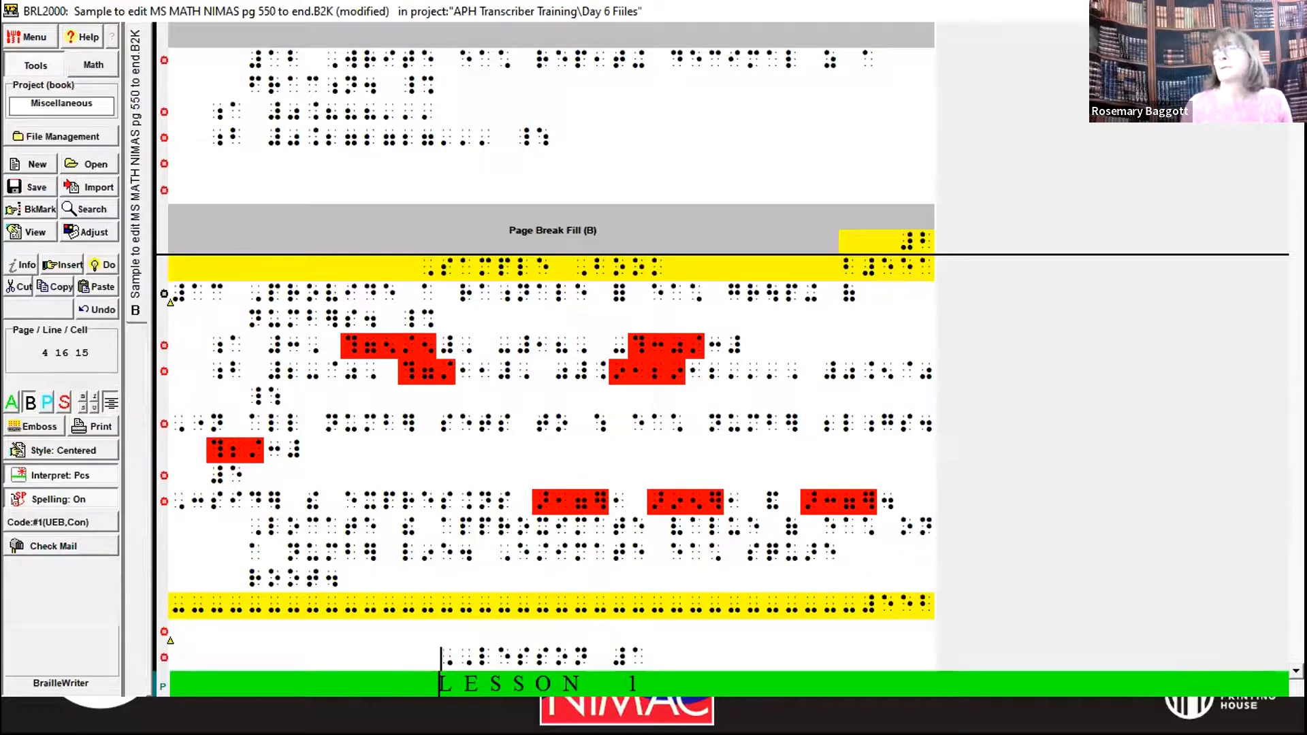
key(Page_Up)
key(Page_Up)
key(Page_Up)
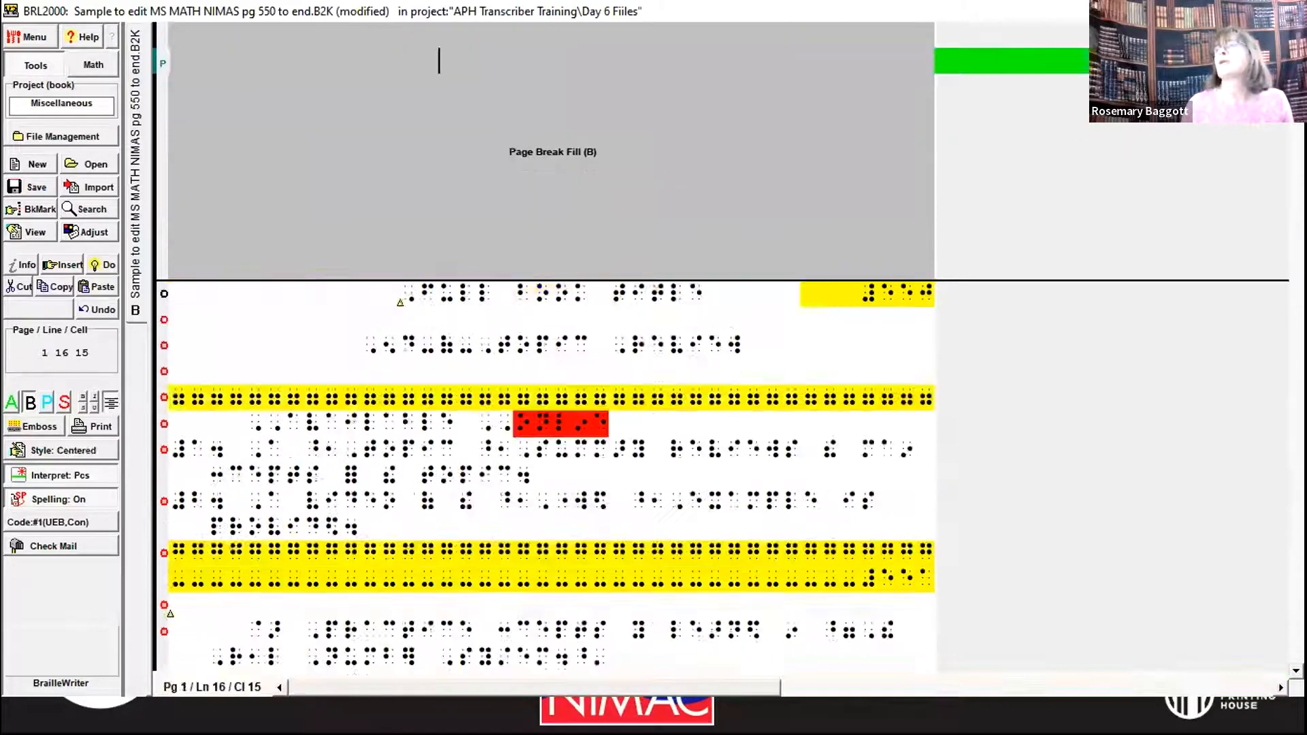
Delete the print page 551 change line below the boxed text that follows the book title
key(Down)
key(Down)
key(Down)
key(Down)
key(Down)
key(Down)
key(Down)
key(Down)
key(Down)
key(Down)
key(Down)
key(Down)
key(Down)
key(Up)
key(Up)
key(End)
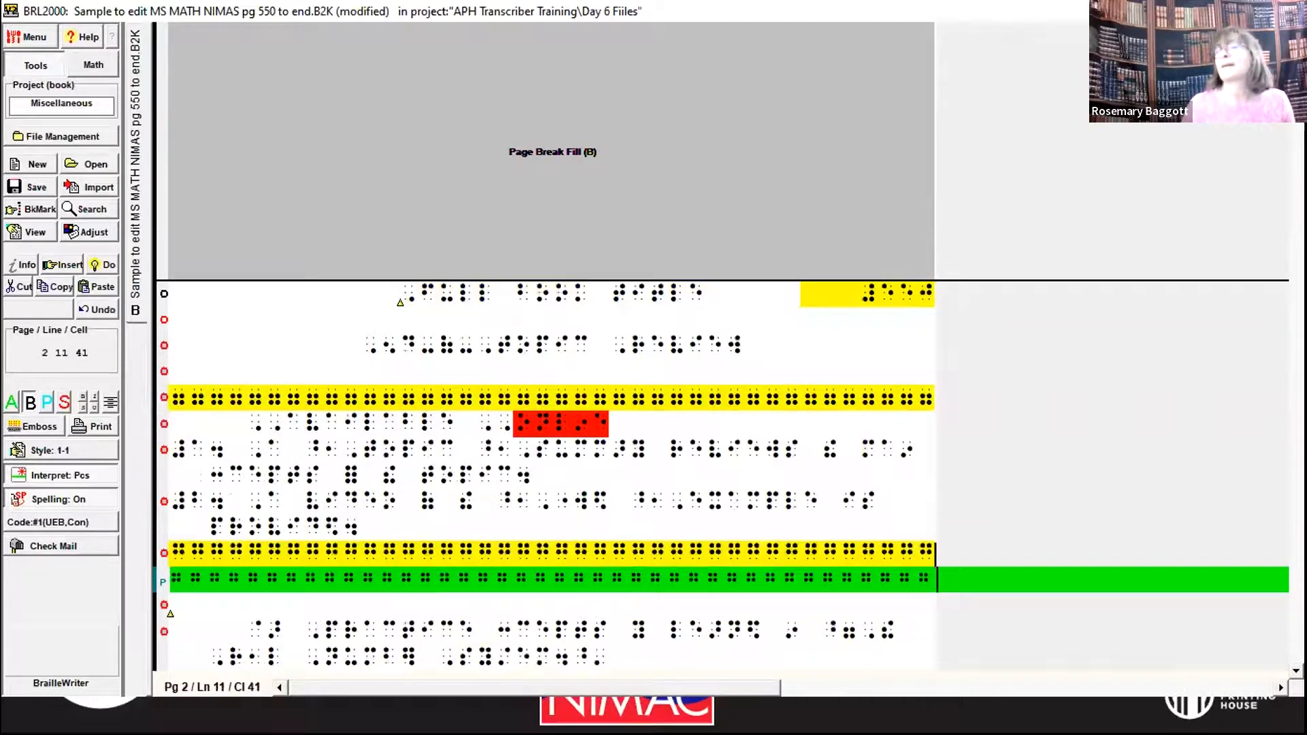
key(Down)
key(Down)
key(Down)
key(Down)
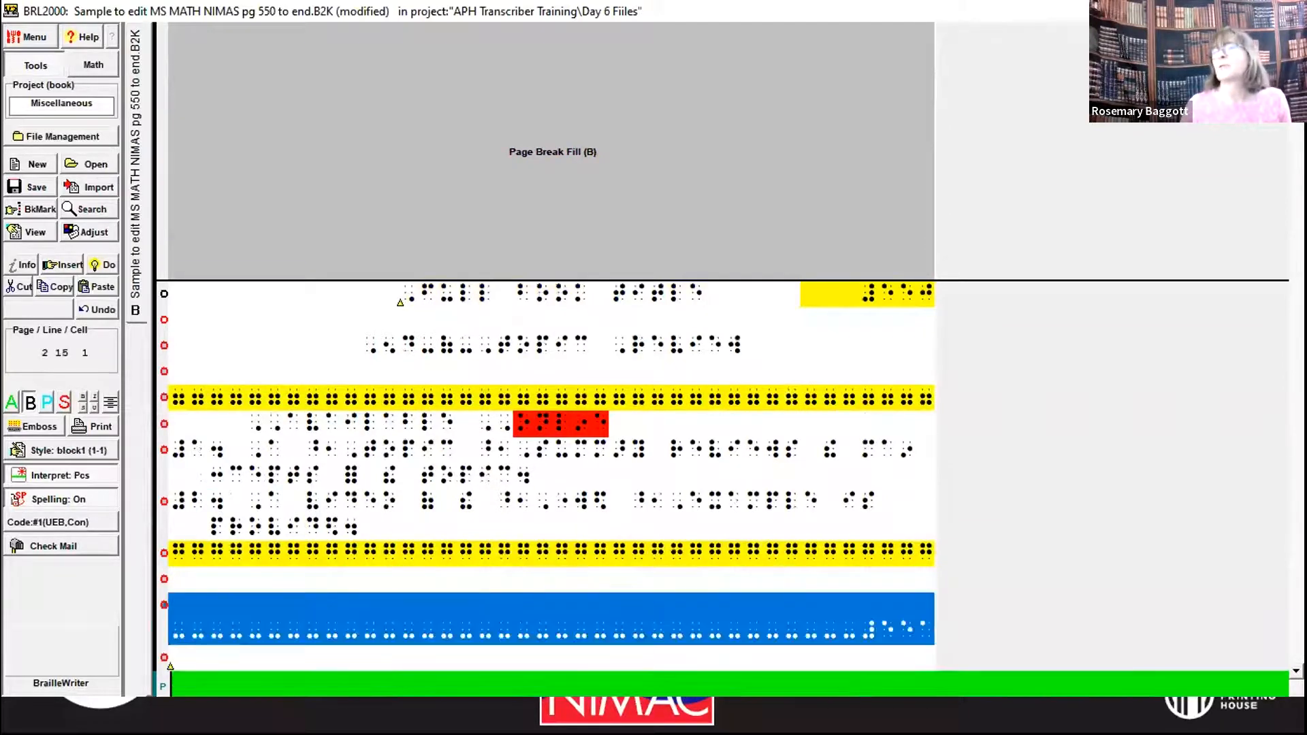
key(shift+Down)
key(Delete)
key(Up)
key(Down)
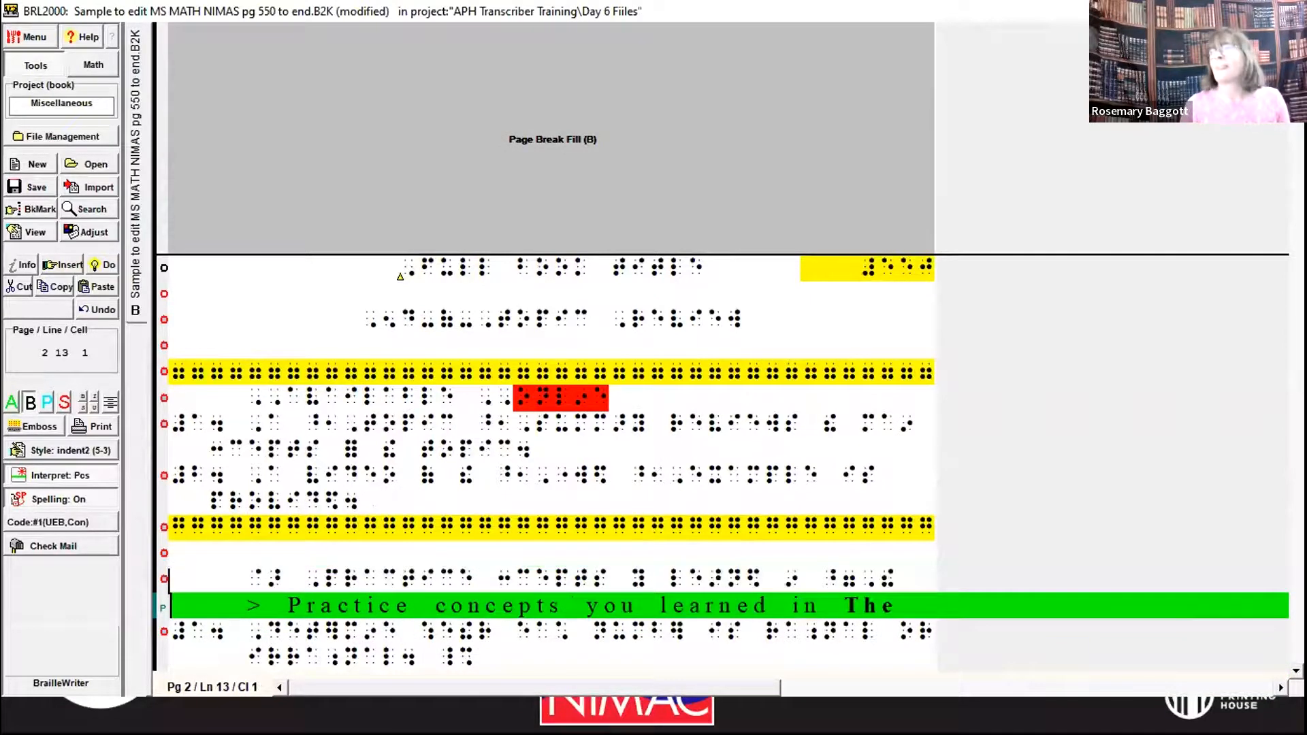
Examine the print page numbering around LESSON 1 and the lines following that heading
key(Page_Down)
key(Page_Down)
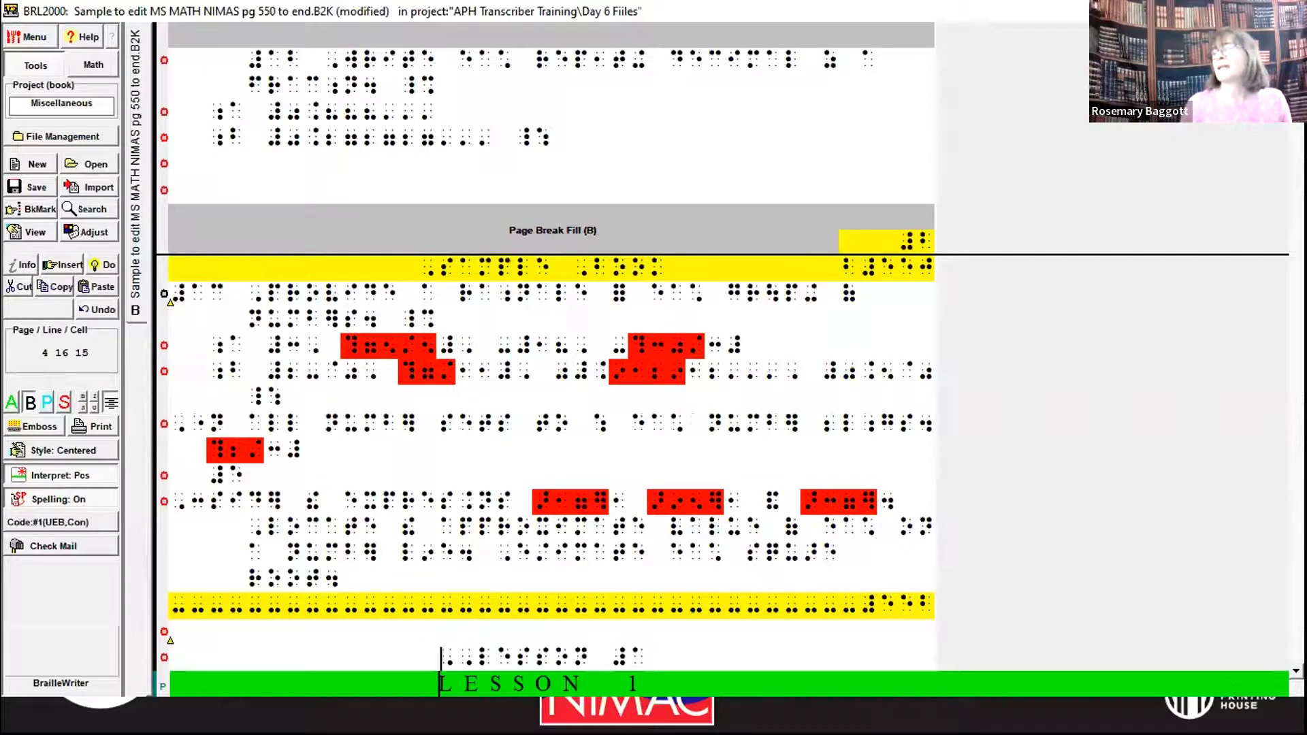
key(Down)
key(Down)
key(Down)
key(Down)
key(Down)
key(Down)
key(Down)
key(Down)
key(Down)
key(Down)
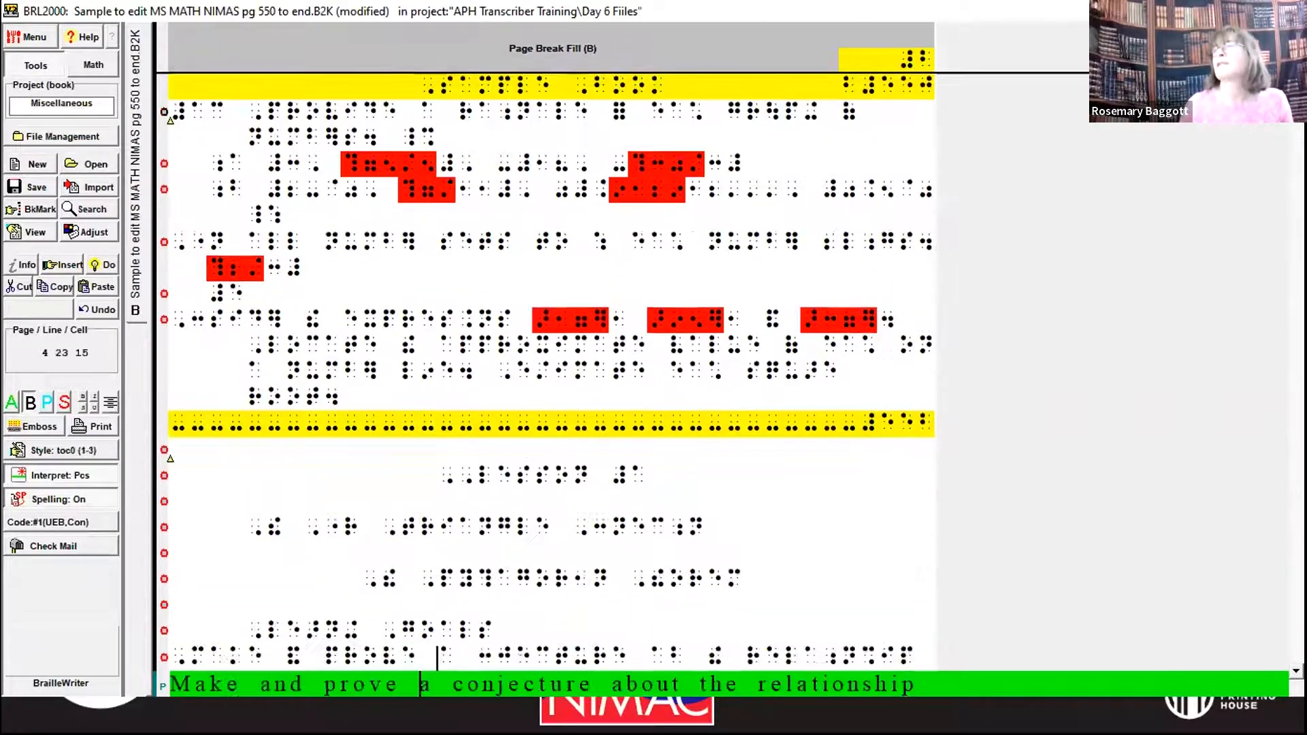
Remove the print page number annotation above the LESSON 1 heading
key(Up)
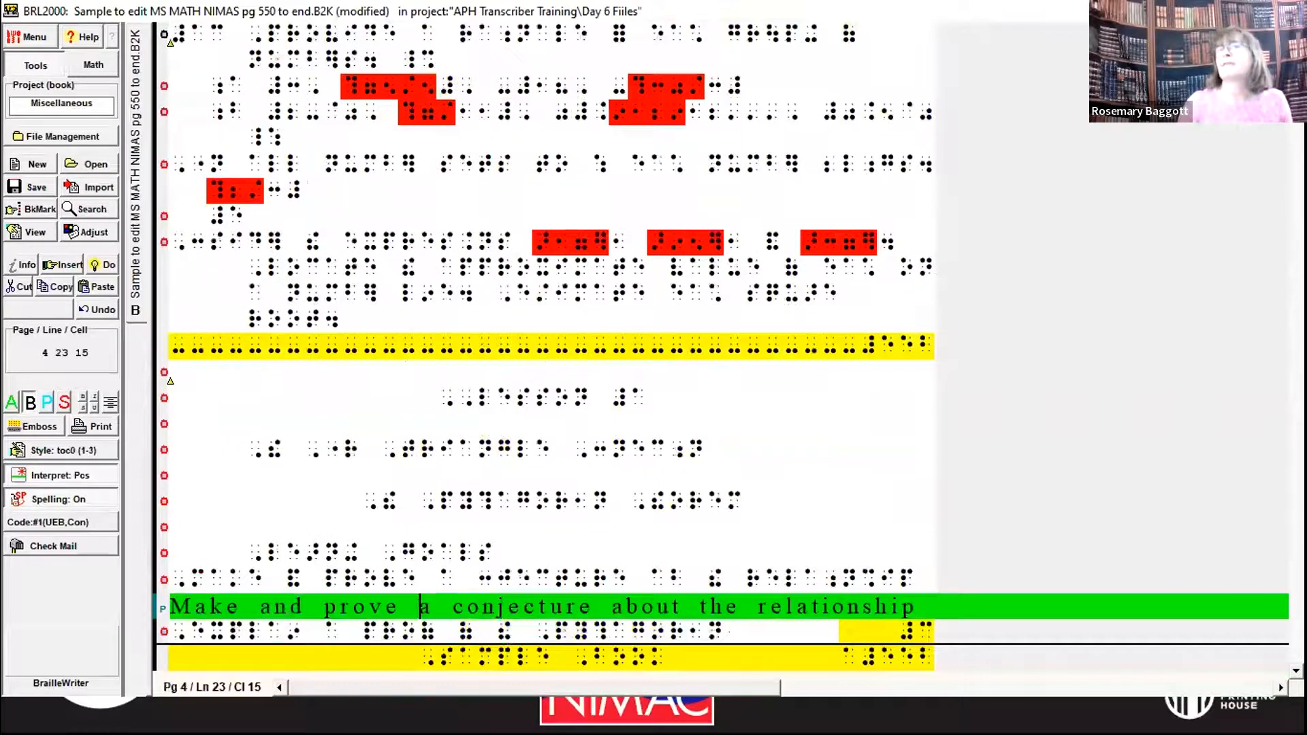
key(Up)
key(Up)
key(Up)
key(Up)
key(Up)
key(Up)
key(Up)
key(Up)
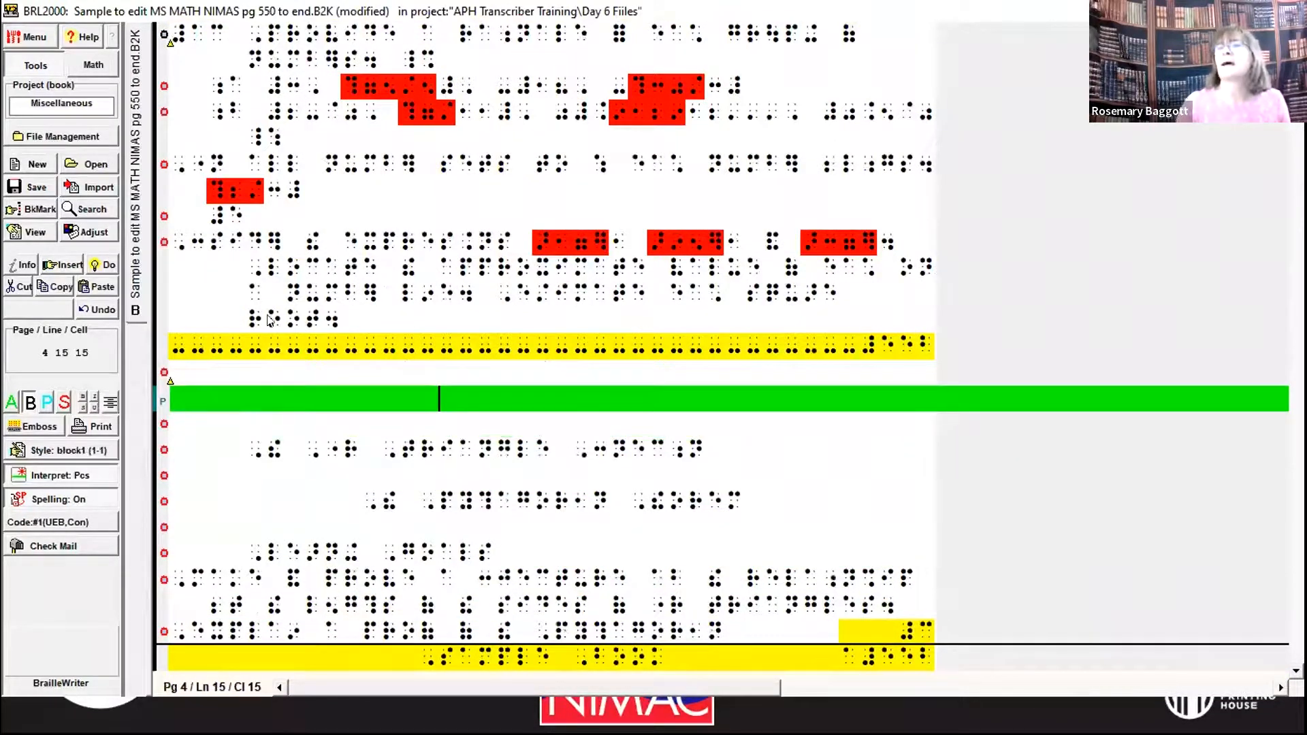
click(169, 378)
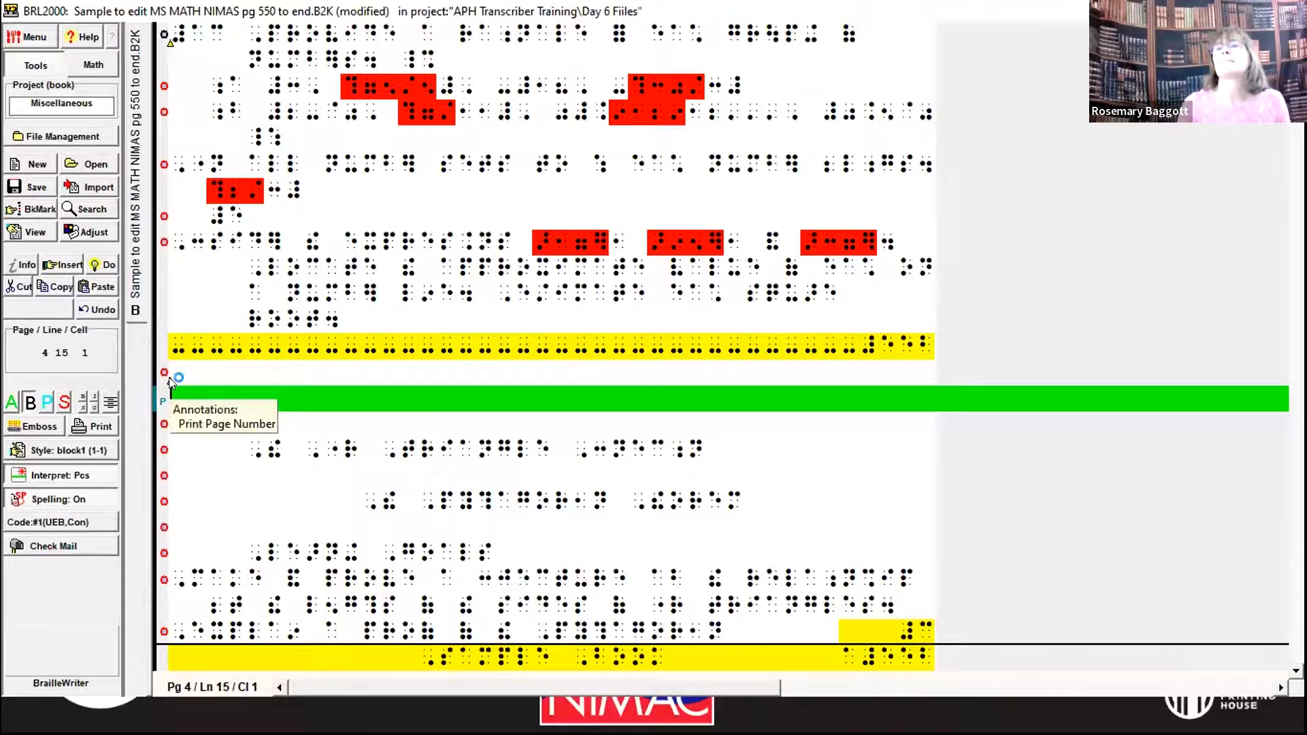
double_click(169, 378)
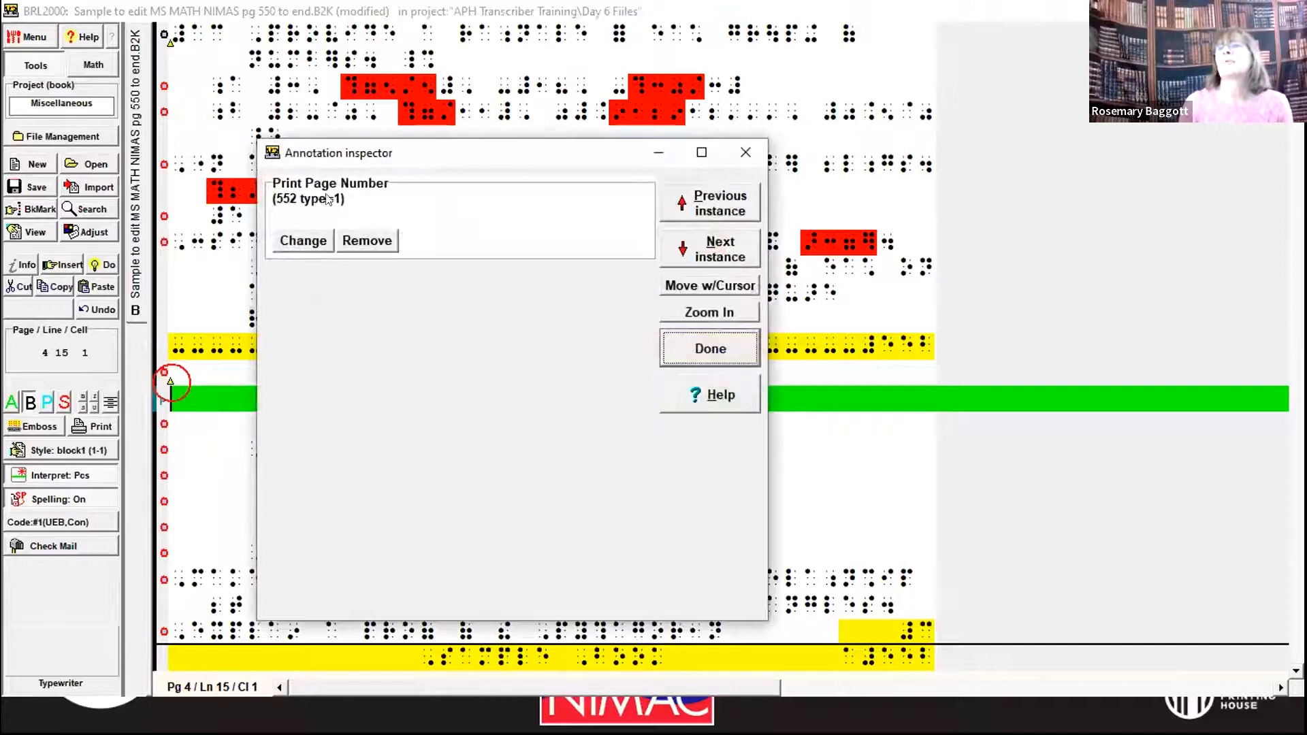
click(359, 243)
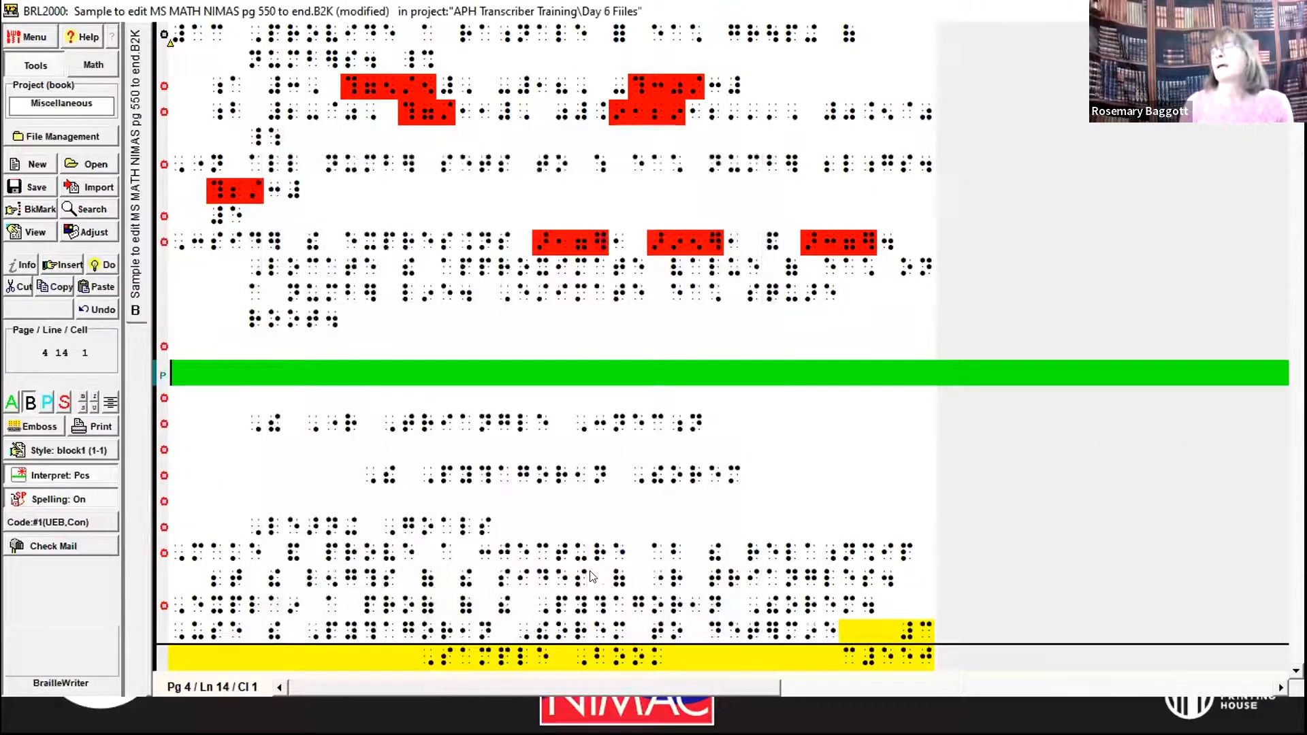
Insert a next print page change for page 551 on the blank line above the LESSON 1 heading
key(Up)
key(Up)
key(Down)
key(Down)
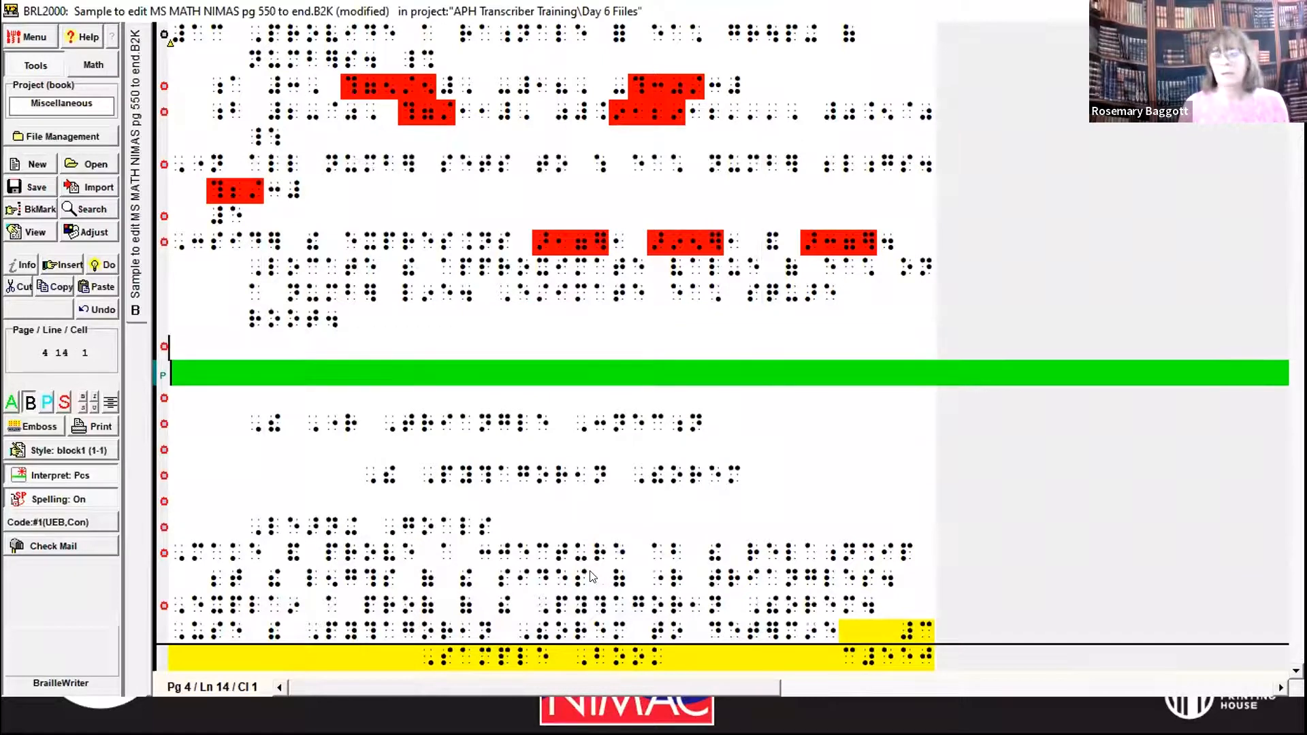
key(alt+d)
key(n)
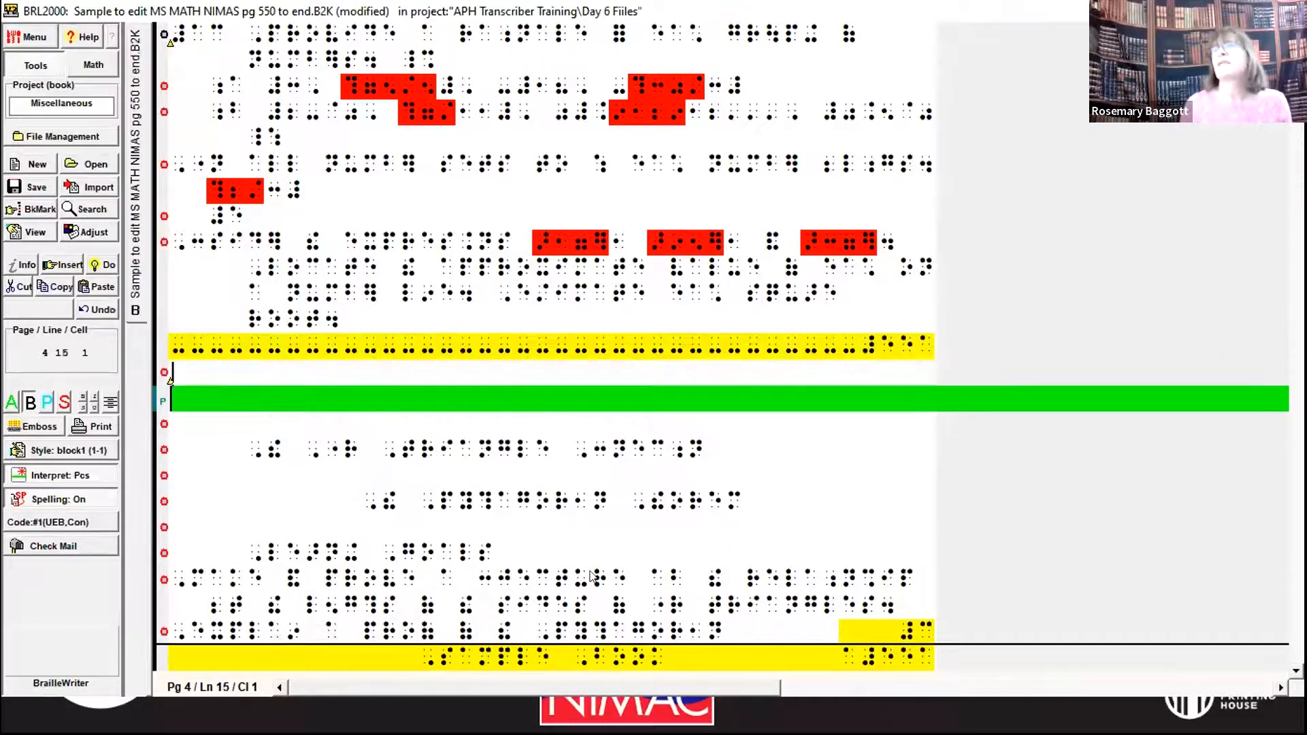
key(Up)
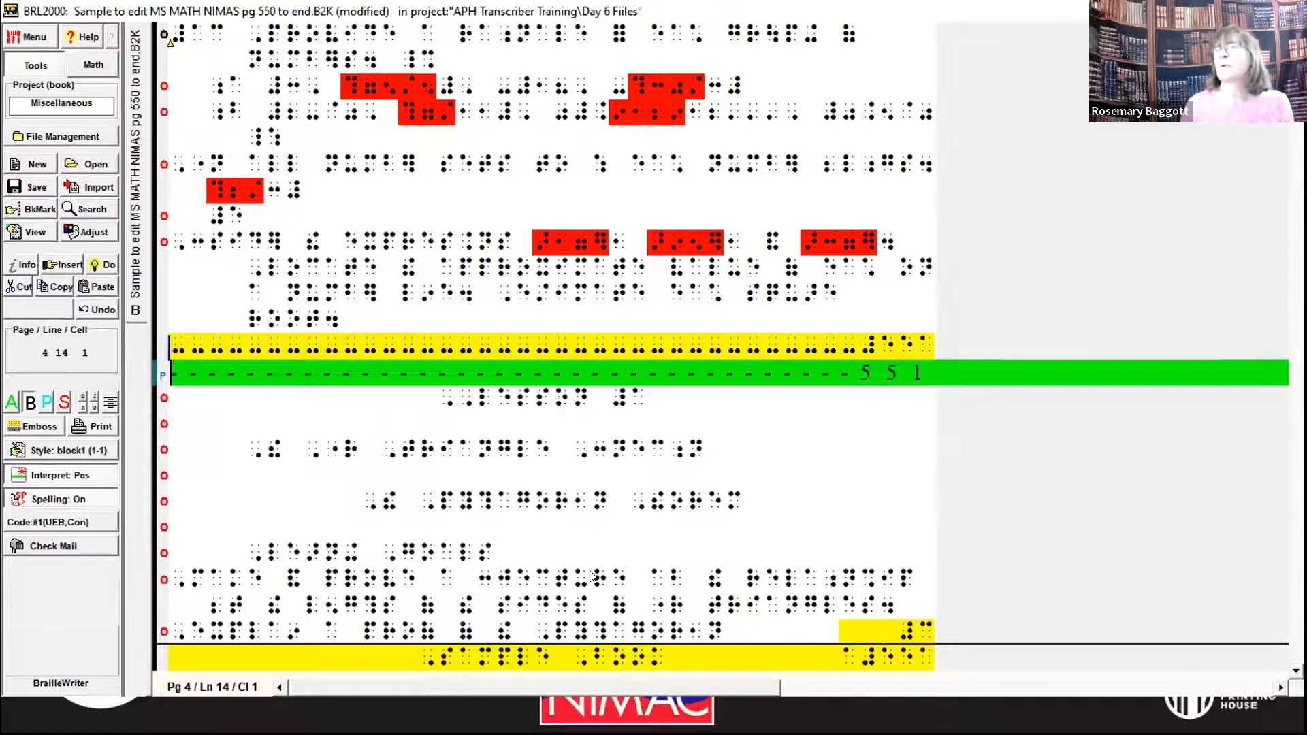
Remove the blank line below LESSON 1 and centre the heading The Right Triangle Connection
key(Down)
key(Down)
key(Down)
key(Up)
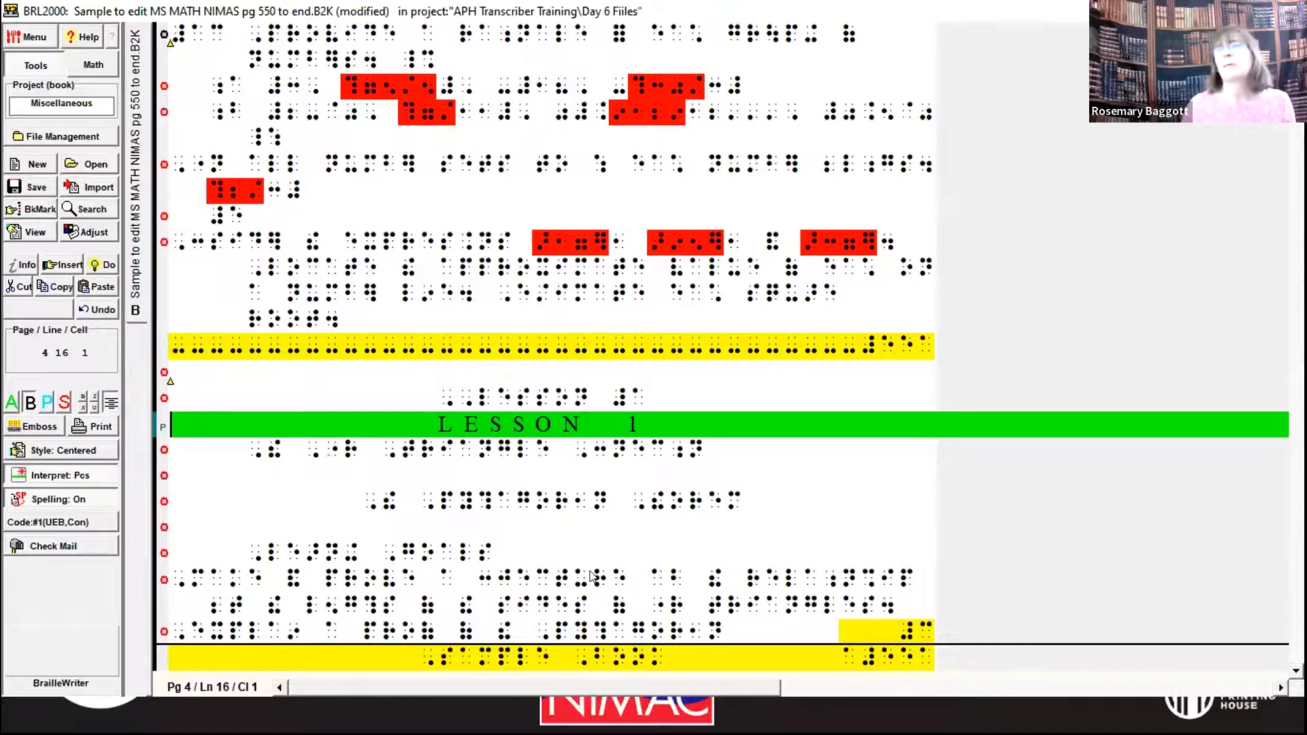
key(Down)
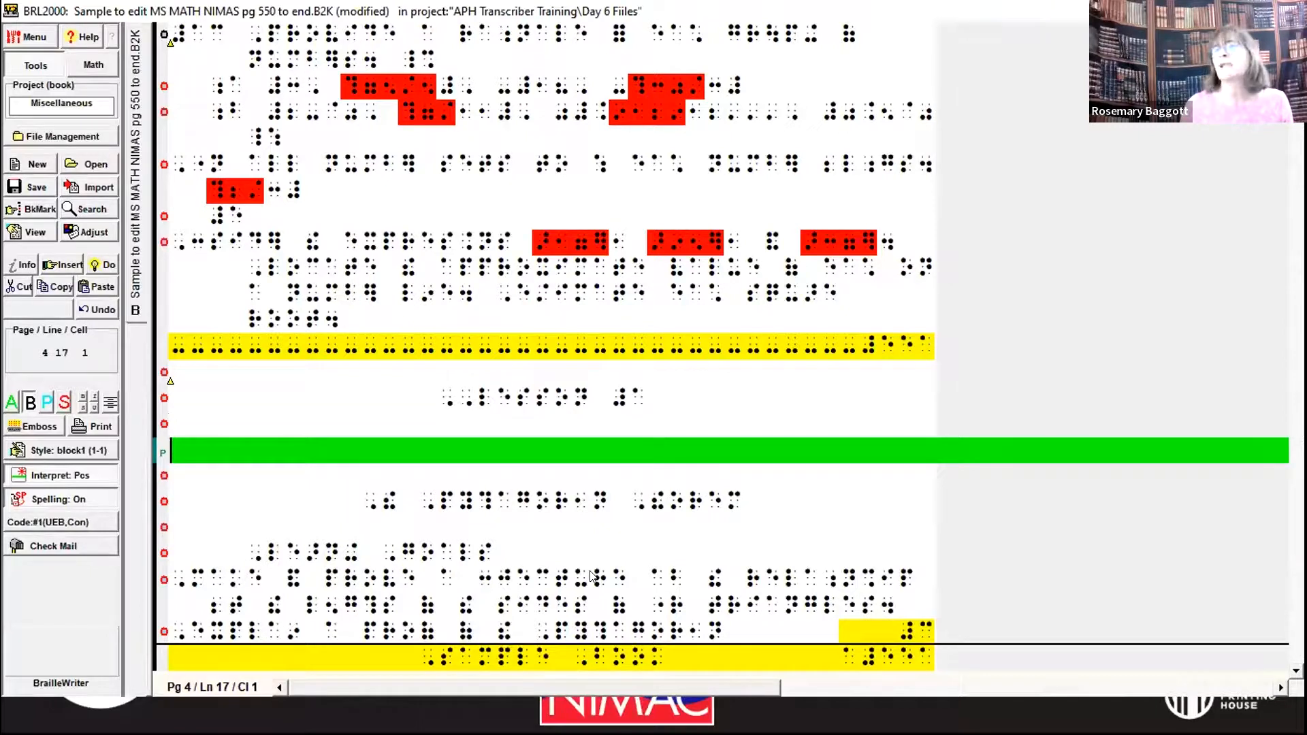
key(Up)
key(Down)
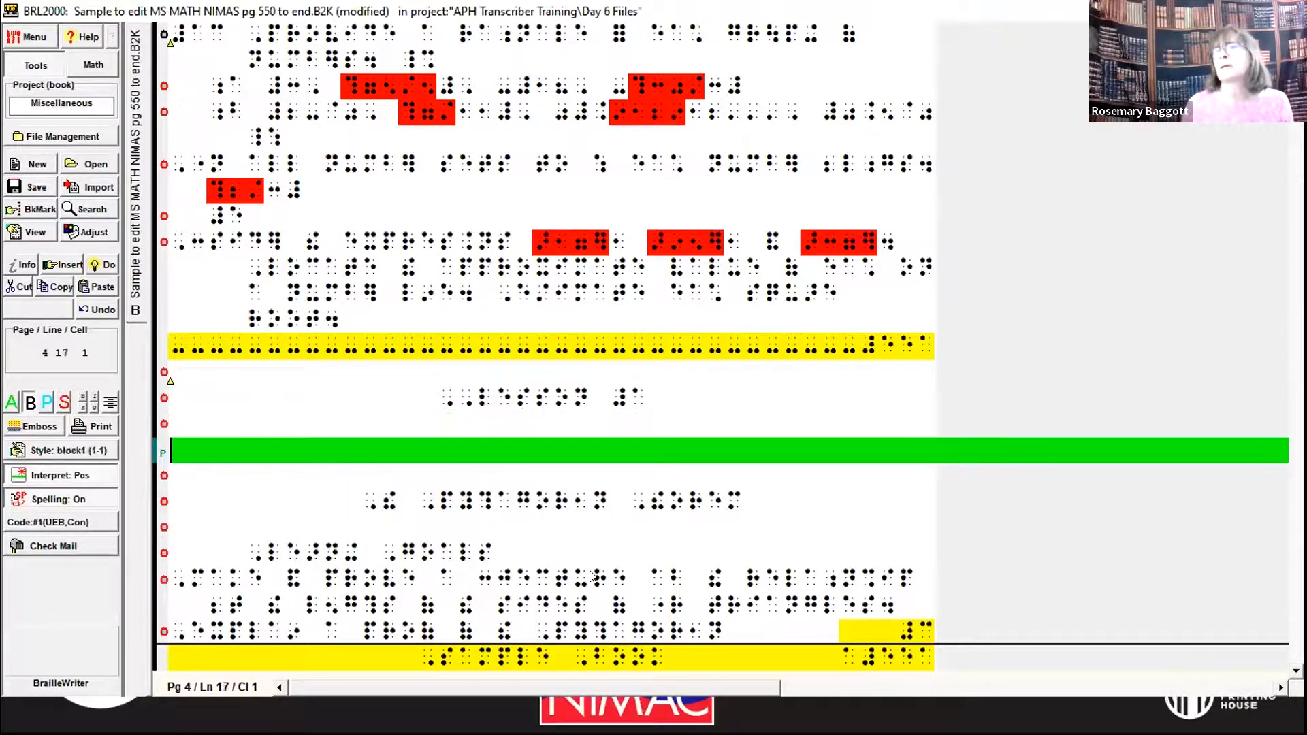
key(Delete)
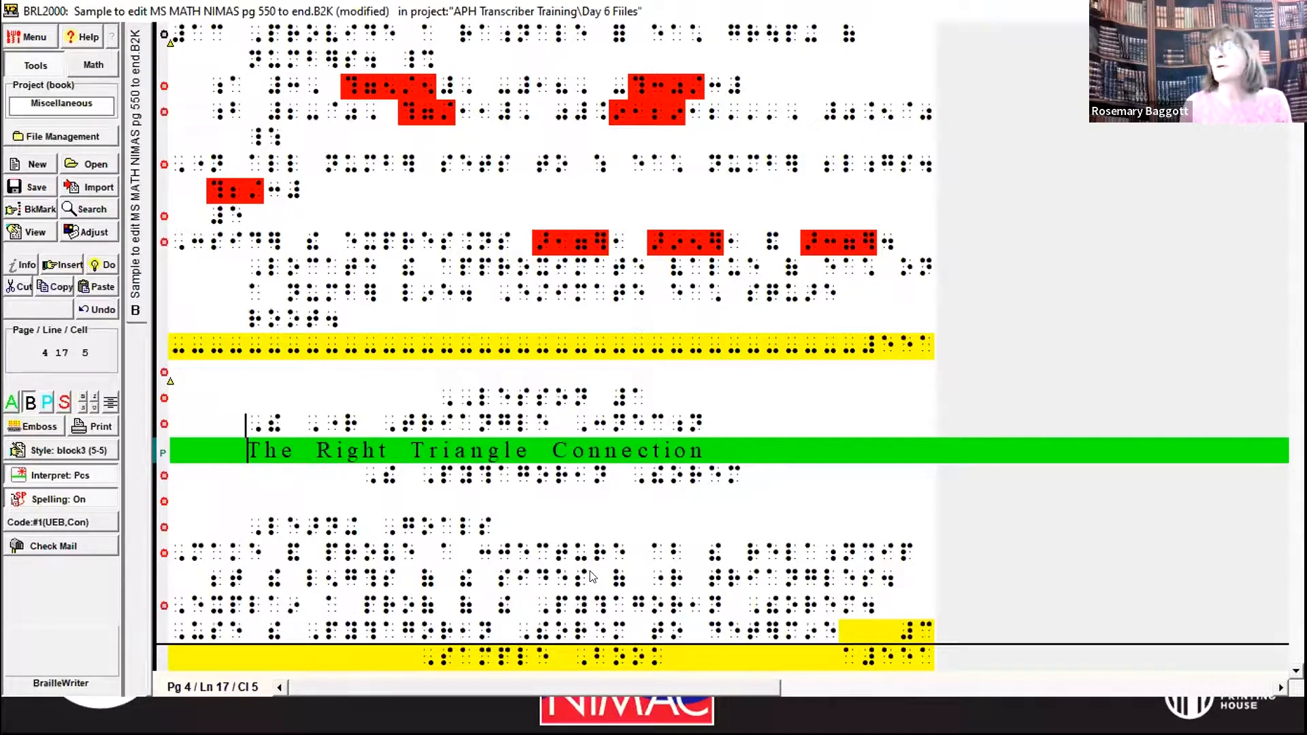
key(ctrl+e)
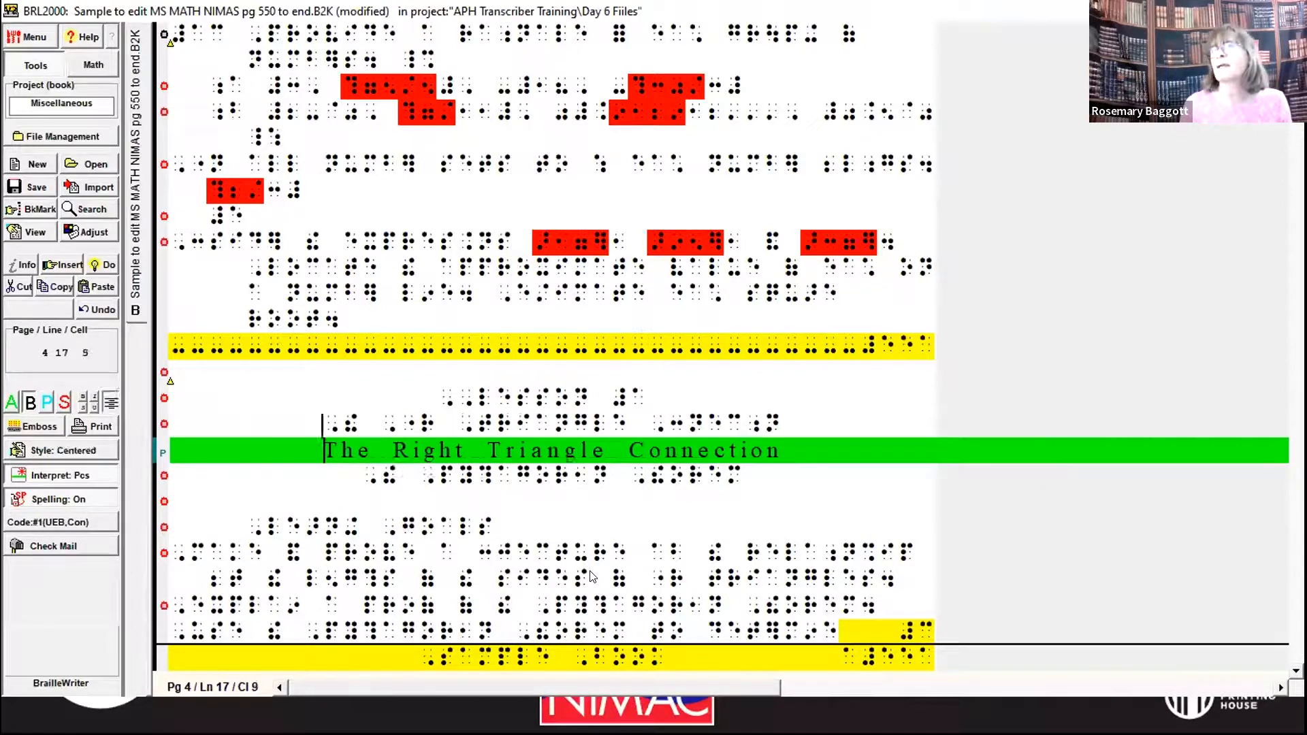
Examine the heading layout and the learning goals that follow The Right Triangle Connection
key(Down)
key(Down)
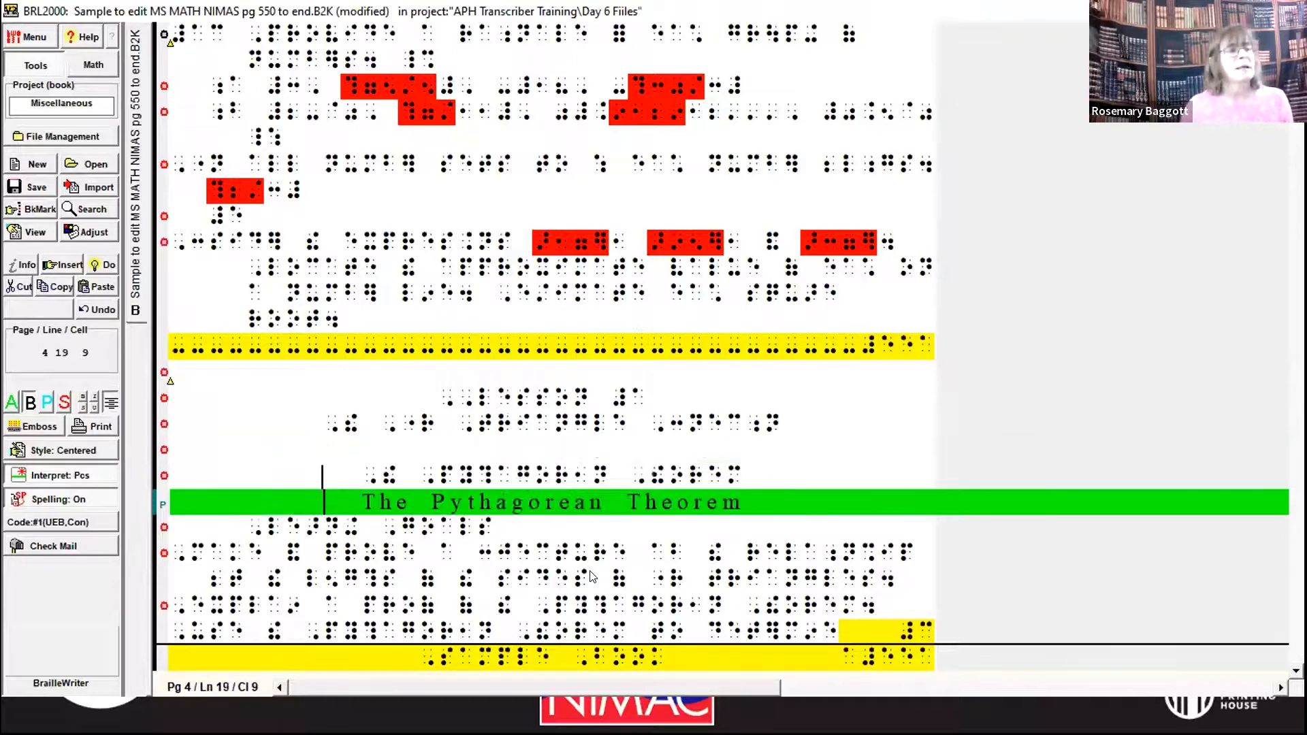
key(Down)
key(Down)
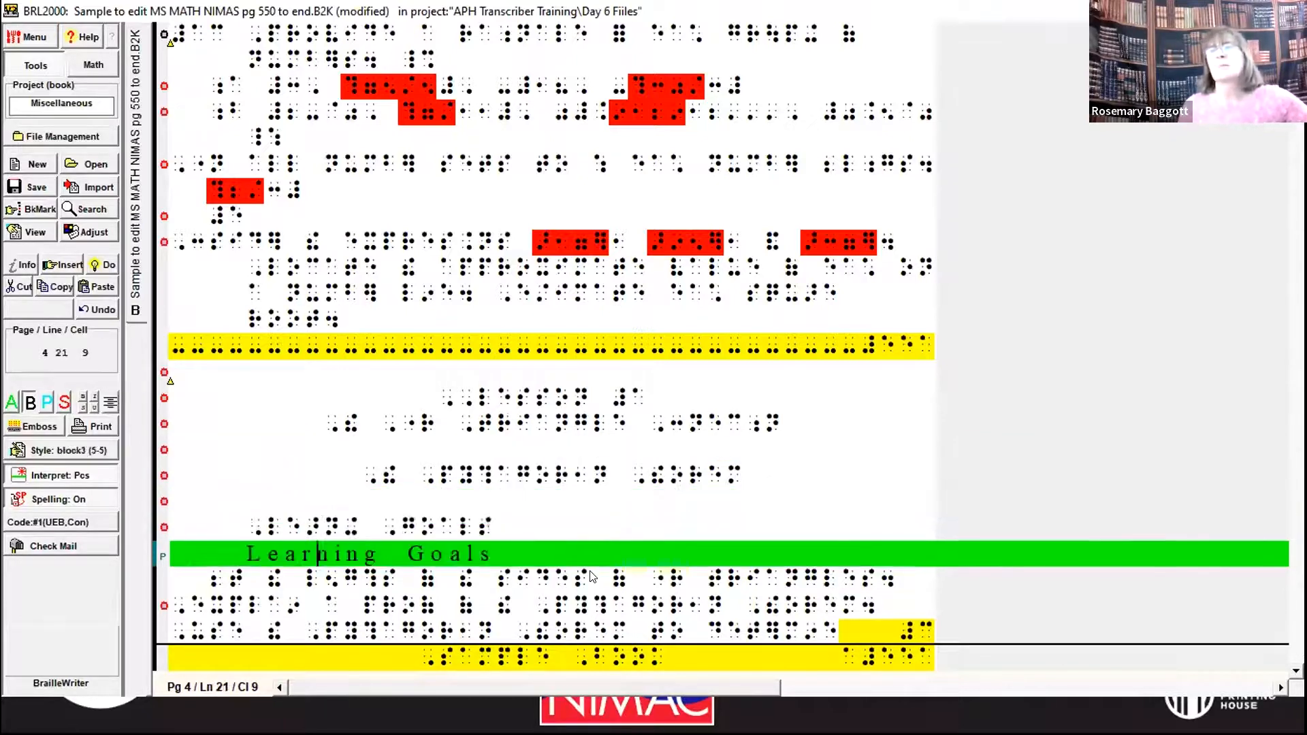
key(Down)
key(Down)
key(Down)
key(Down)
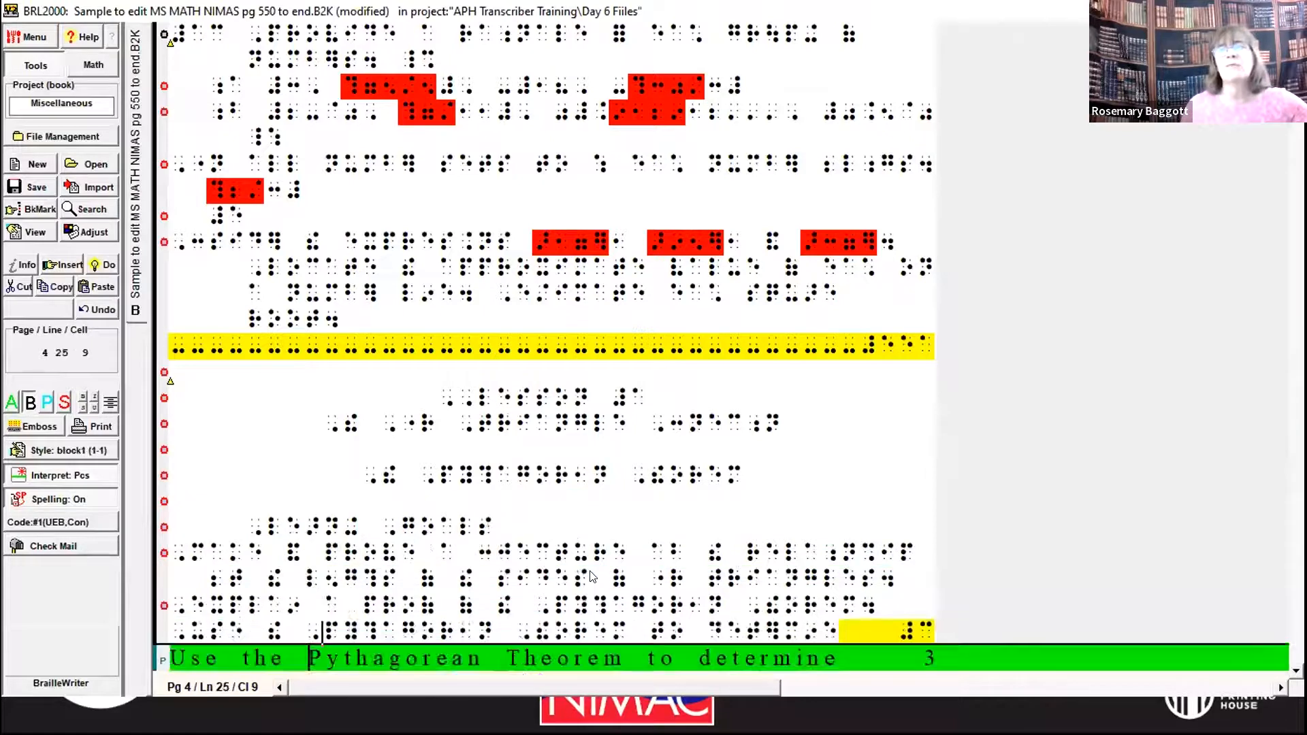
Start a new braille page at the blank line above LESSON 1, following the print page change
key(Up)
key(Up)
key(Up)
key(Up)
key(Up)
key(Up)
key(Up)
key(Up)
key(Up)
key(Up)
key(Up)
key(Up)
key(Up)
key(Up)
key(Up)
key(Up)
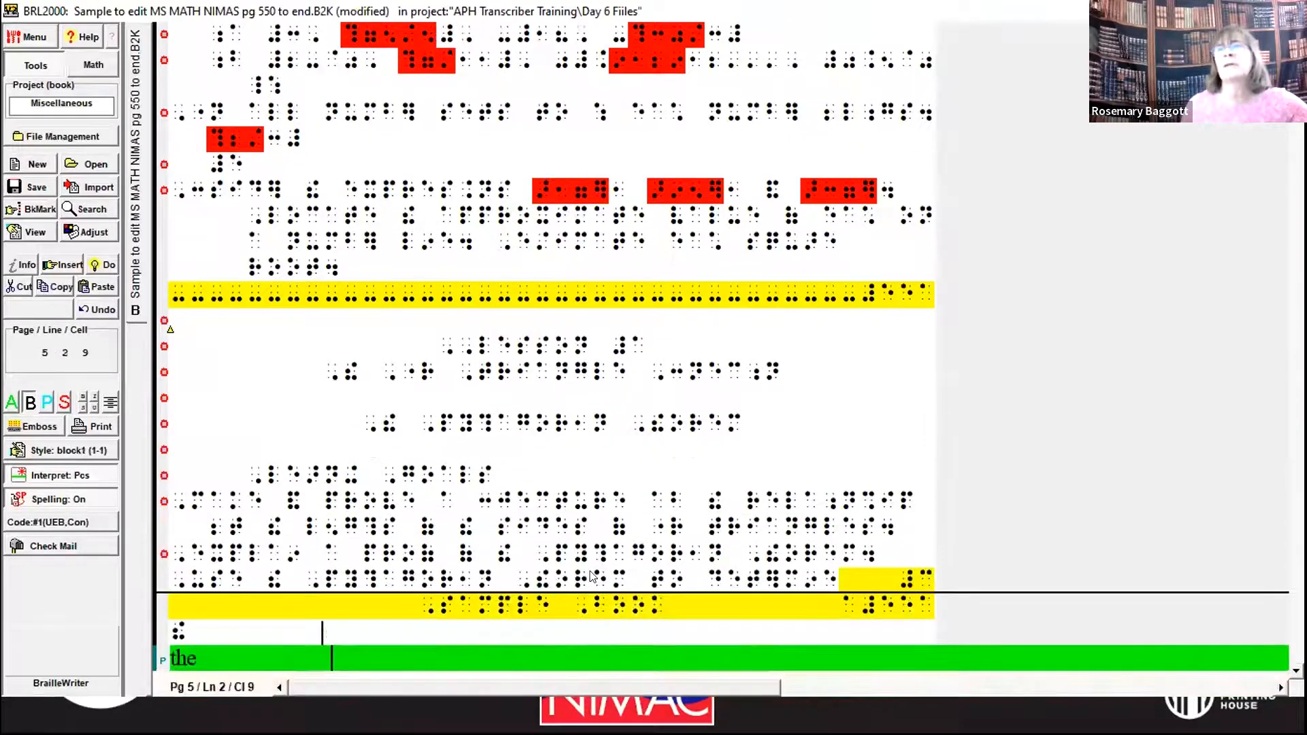
key(Down)
key(Down)
key(Down)
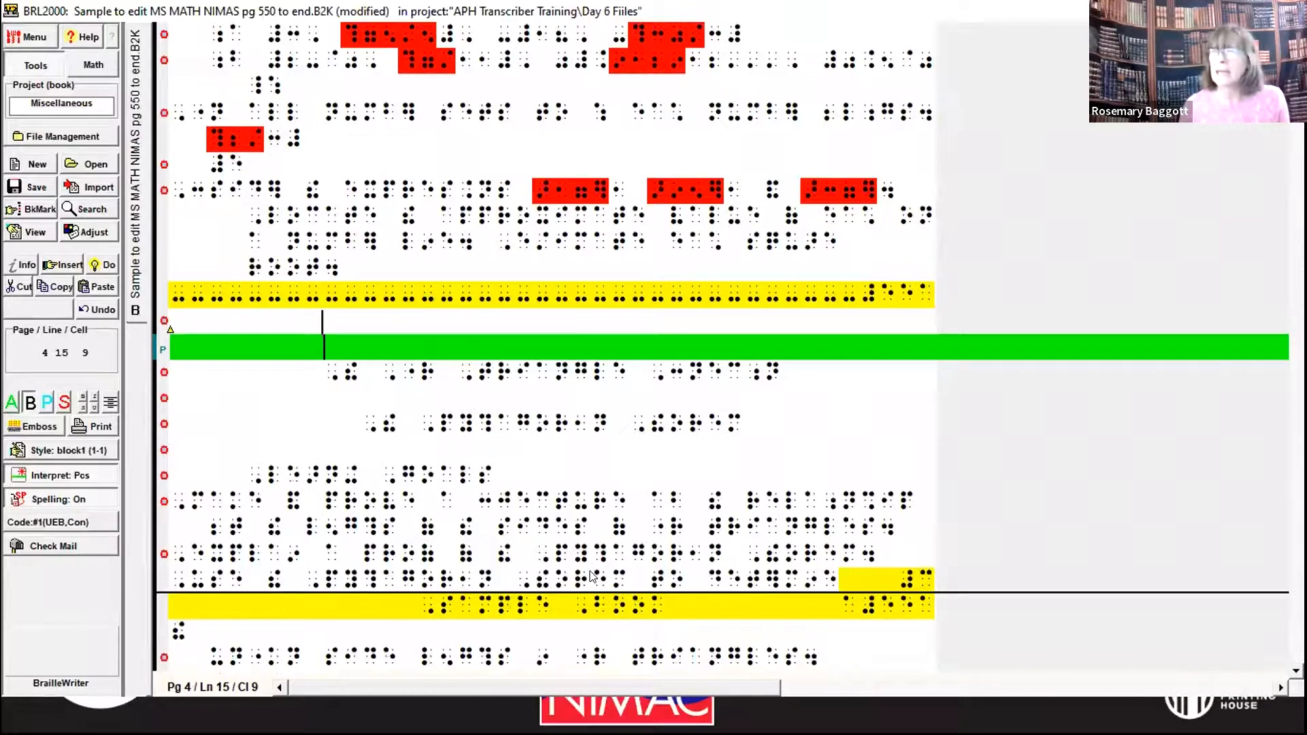
key(alt+d)
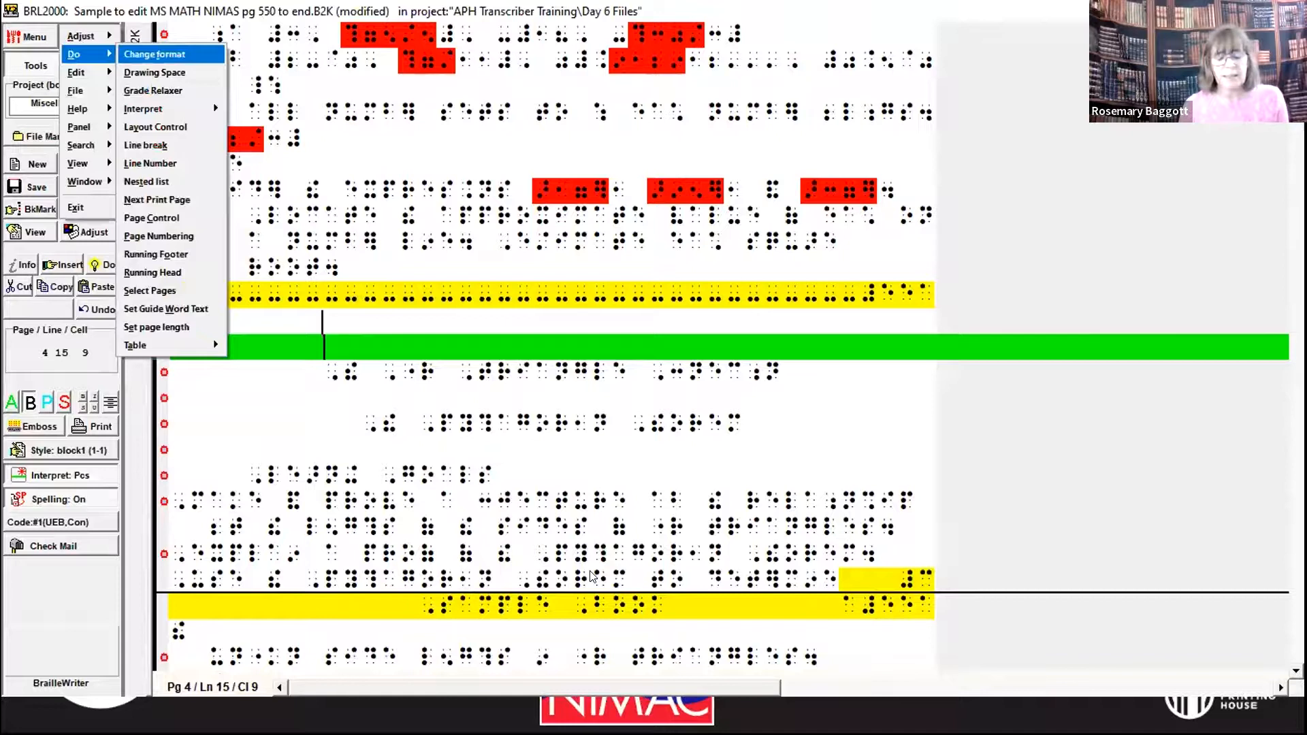
key(c)
key(Return)
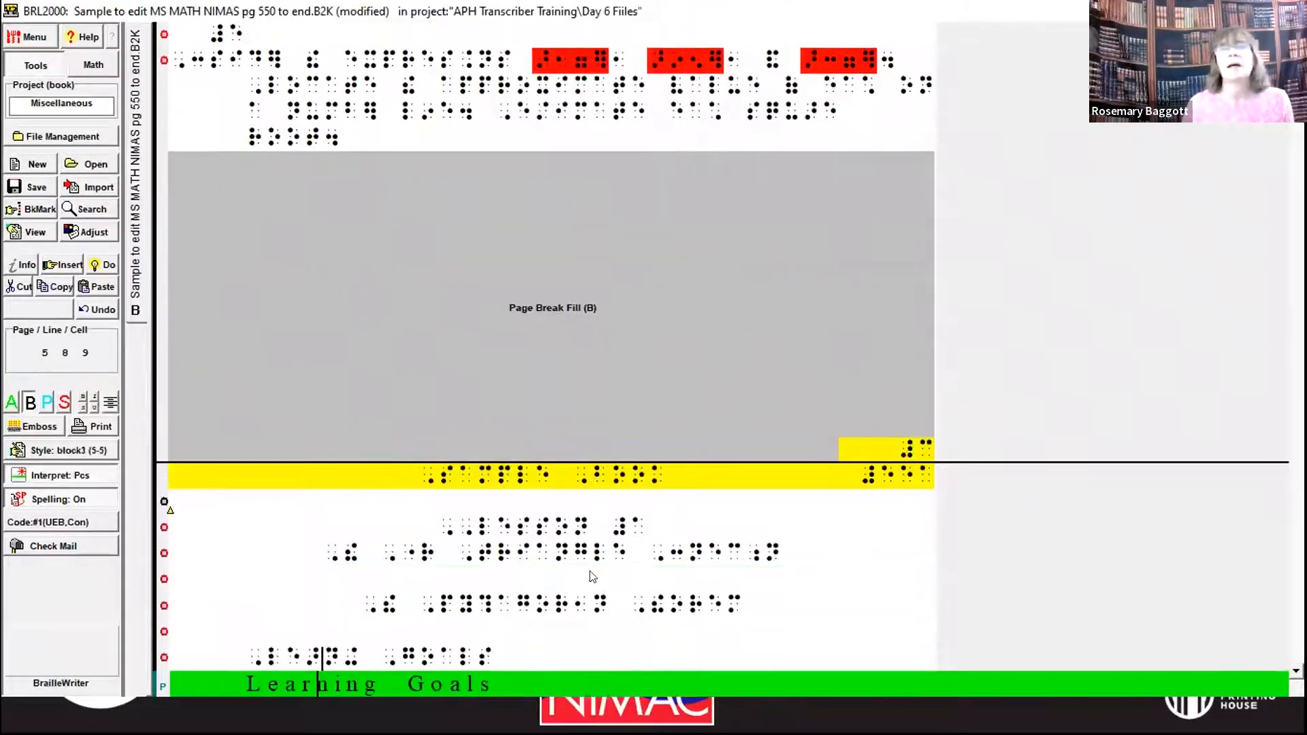
Insert three blank lines above the Learning Goals heading
key(Down)
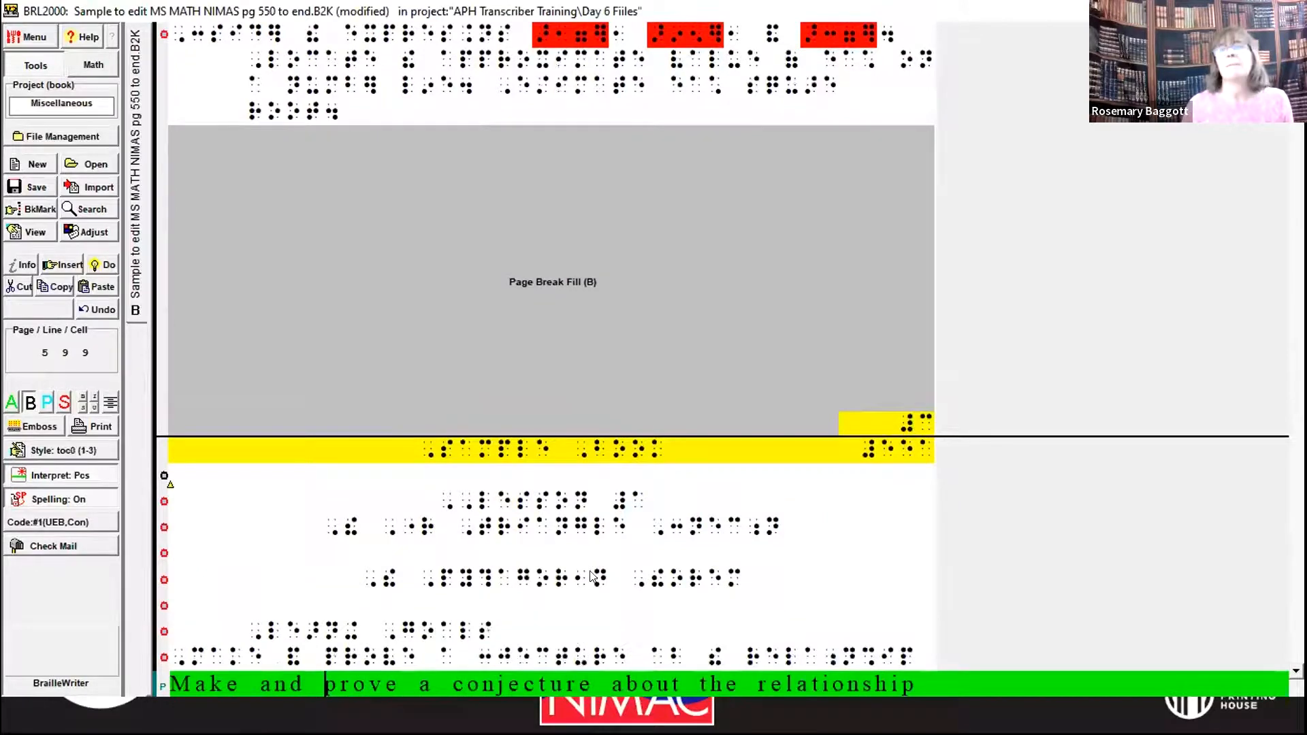
key(Up)
key(Home)
key(Down)
key(Up)
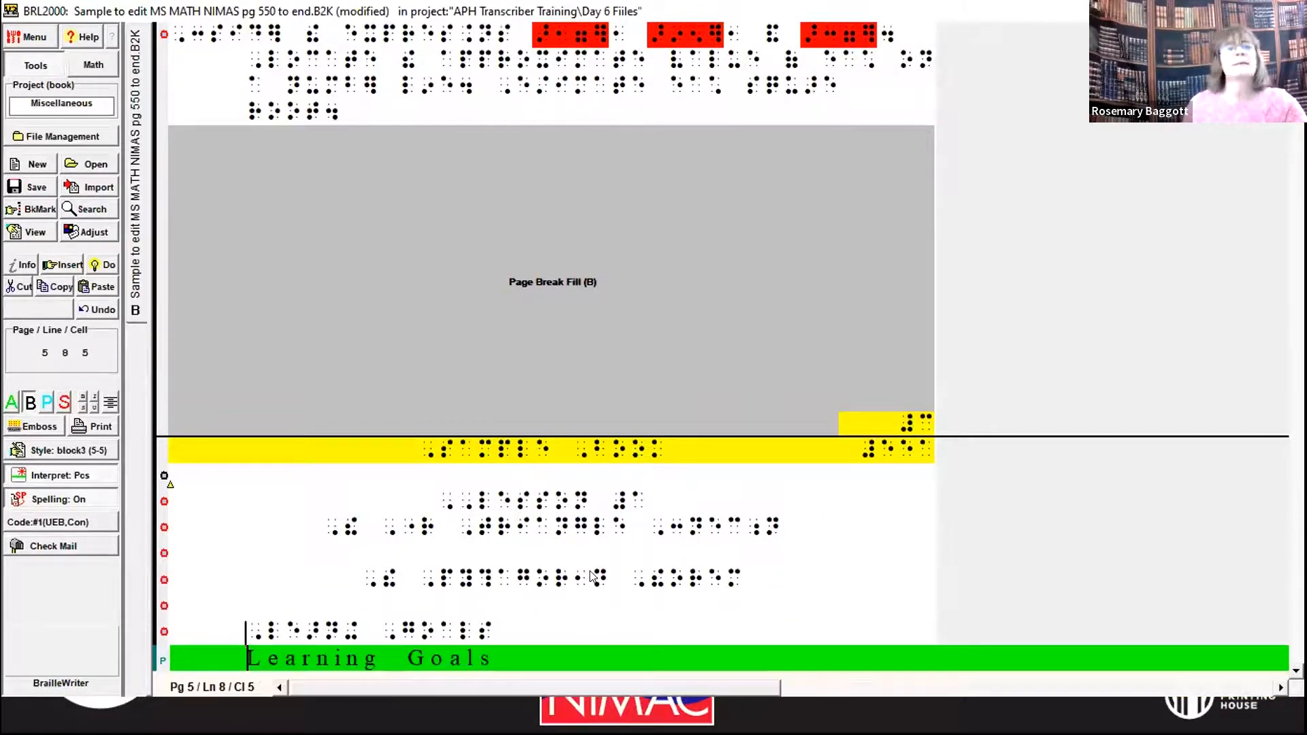
key(Return)
key(Return)
key(Return)
Cut the KEY TERMS heading and its five terms, through diagonal of a square, from below the learning goals
key(Down)
key(Down)
key(Down)
key(Down)
key(Down)
key(Down)
key(Down)
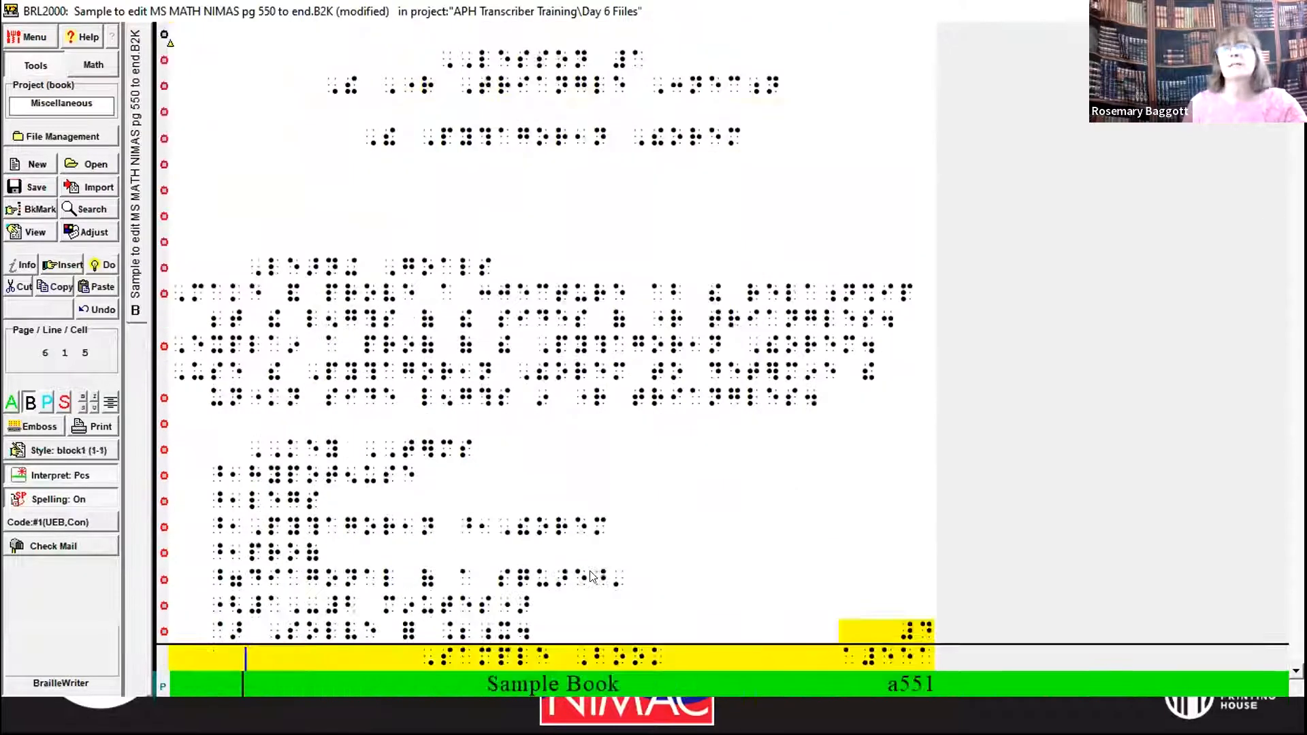
key(Down)
key(Down)
key(Up)
key(Up)
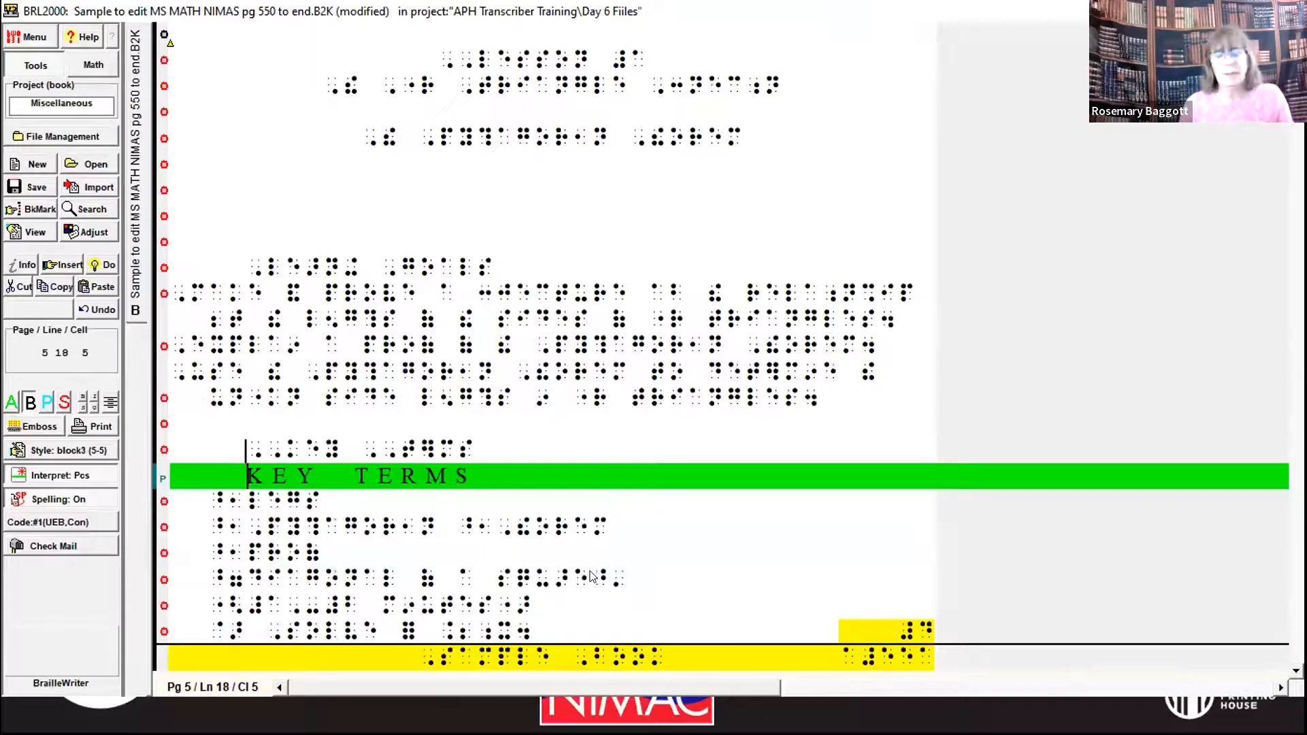
key(shift+Down)
key(shift+Down)
key(shift+Down)
key(shift+Down)
key(shift+Down)
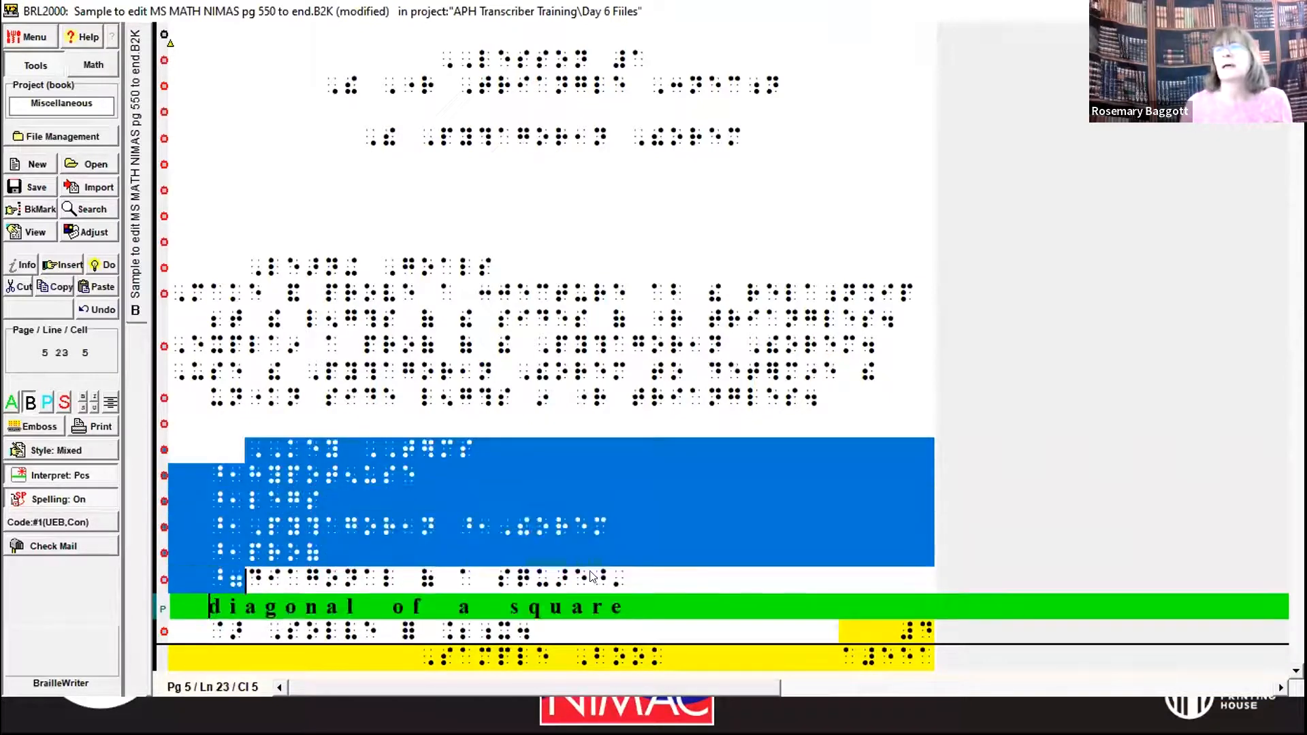
key(shift+End)
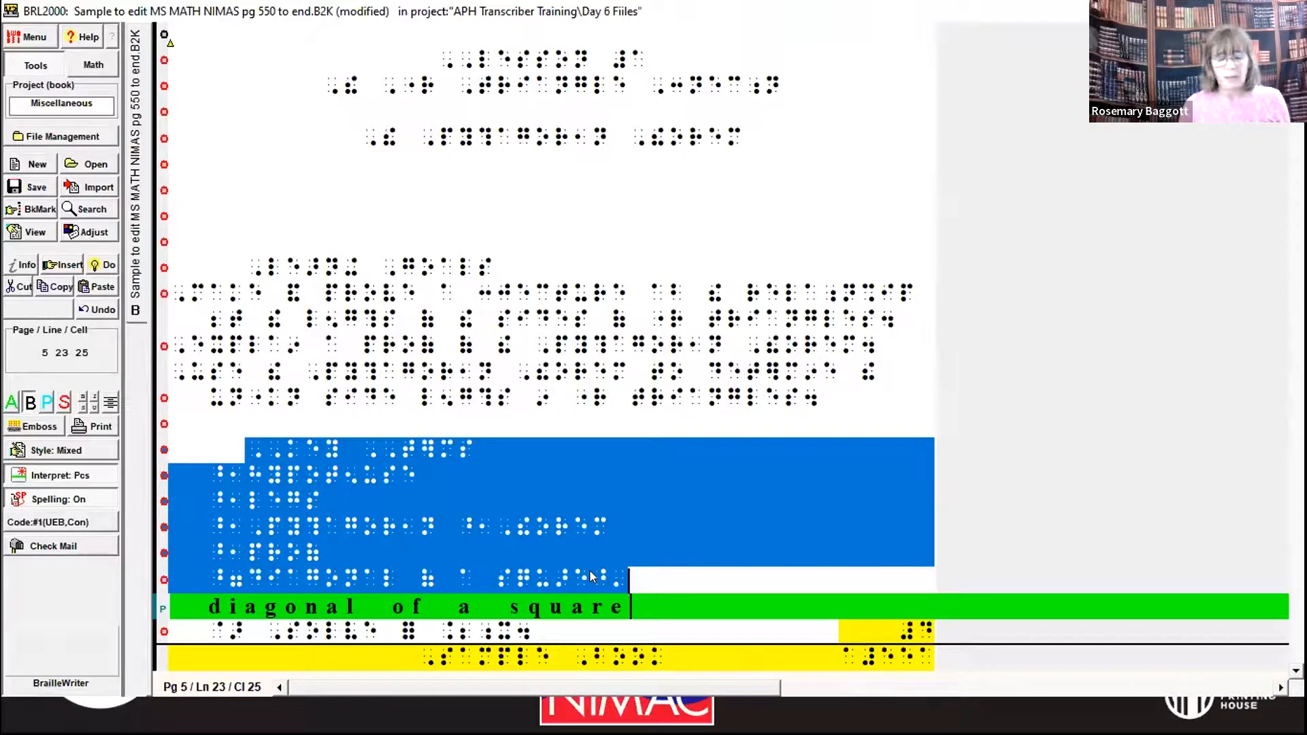
key(ctrl+x)
Paste the KEY TERMS heading and its terms into the blank lines between The Pythagorean Theorem and Learning Goals
key(Up)
key(Up)
key(Up)
key(Up)
key(Up)
key(Up)
key(Up)
key(Up)
key(Up)
key(Up)
key(Up)
key(Up)
key(Up)
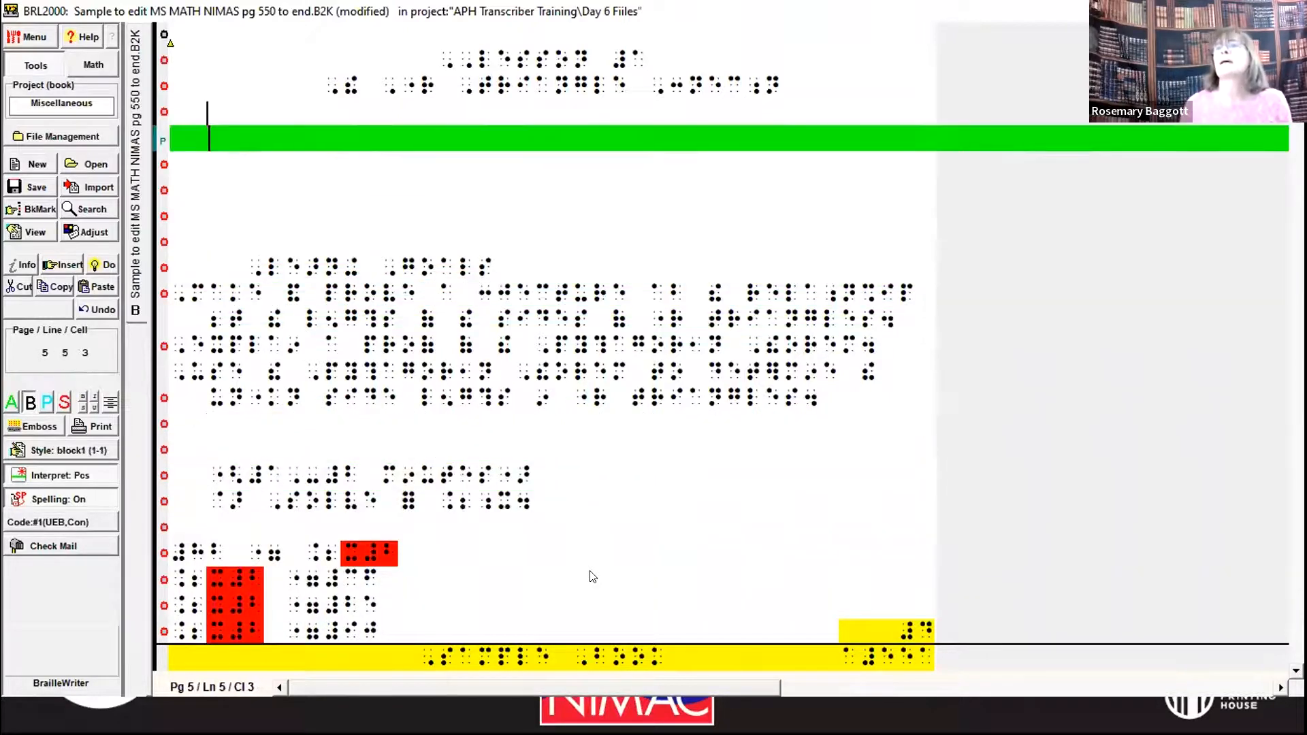
key(ctrl+v)
Insert a top box line directly above KEY TERMS without a blank line between them, and indent that heading to cell 5
key(Up)
key(Up)
key(Up)
key(Up)
key(Up)
key(Up)
key(Up)
key(Return)
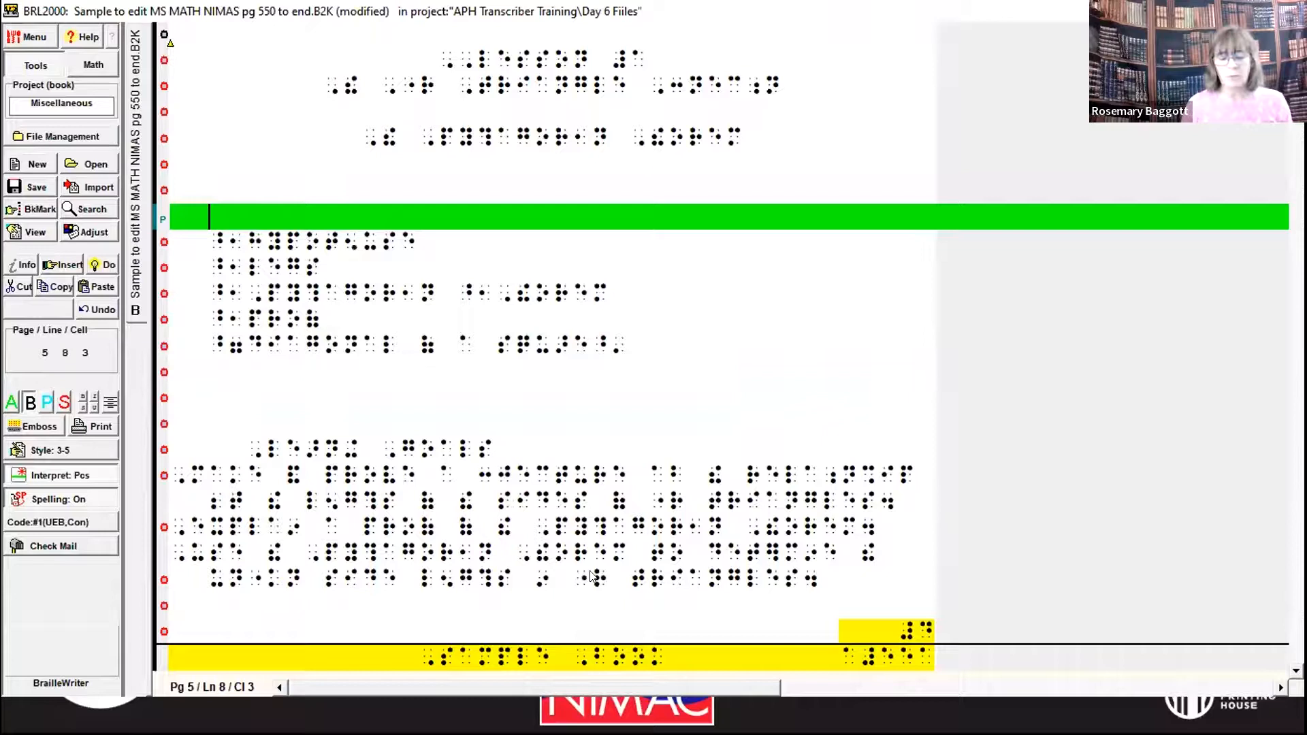
key(ctrl+7)
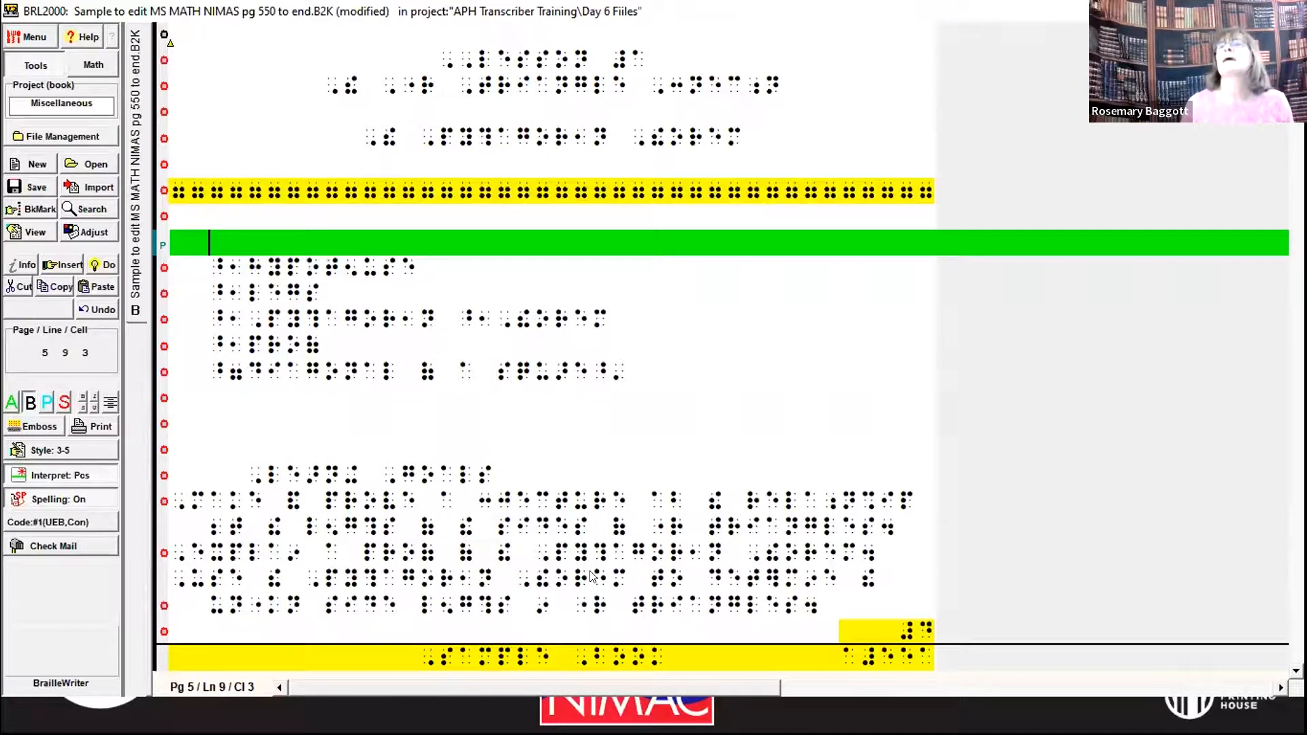
key(Delete)
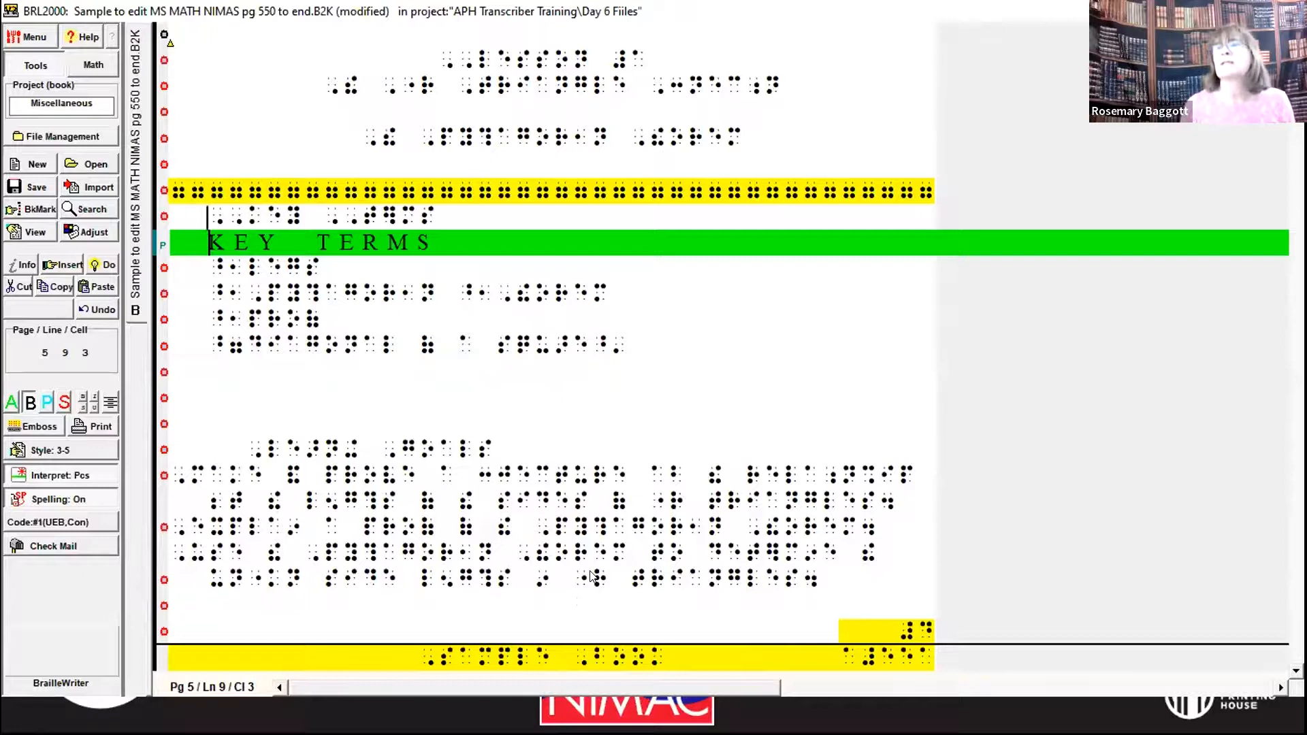
key(Tab)
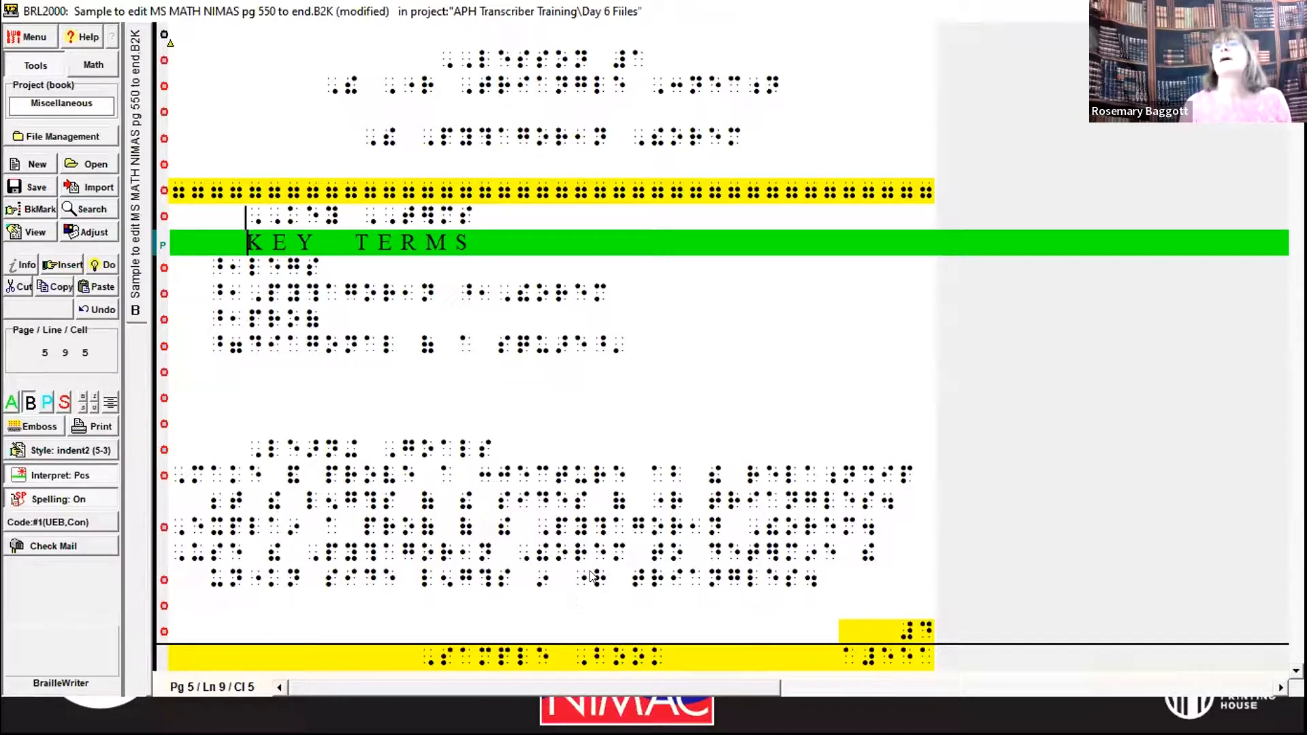
Set the five key terms, from hypotenuse to diagonal of a square, to the toc0 (1-3) style
key(Down)
key(Left)
key(Left)
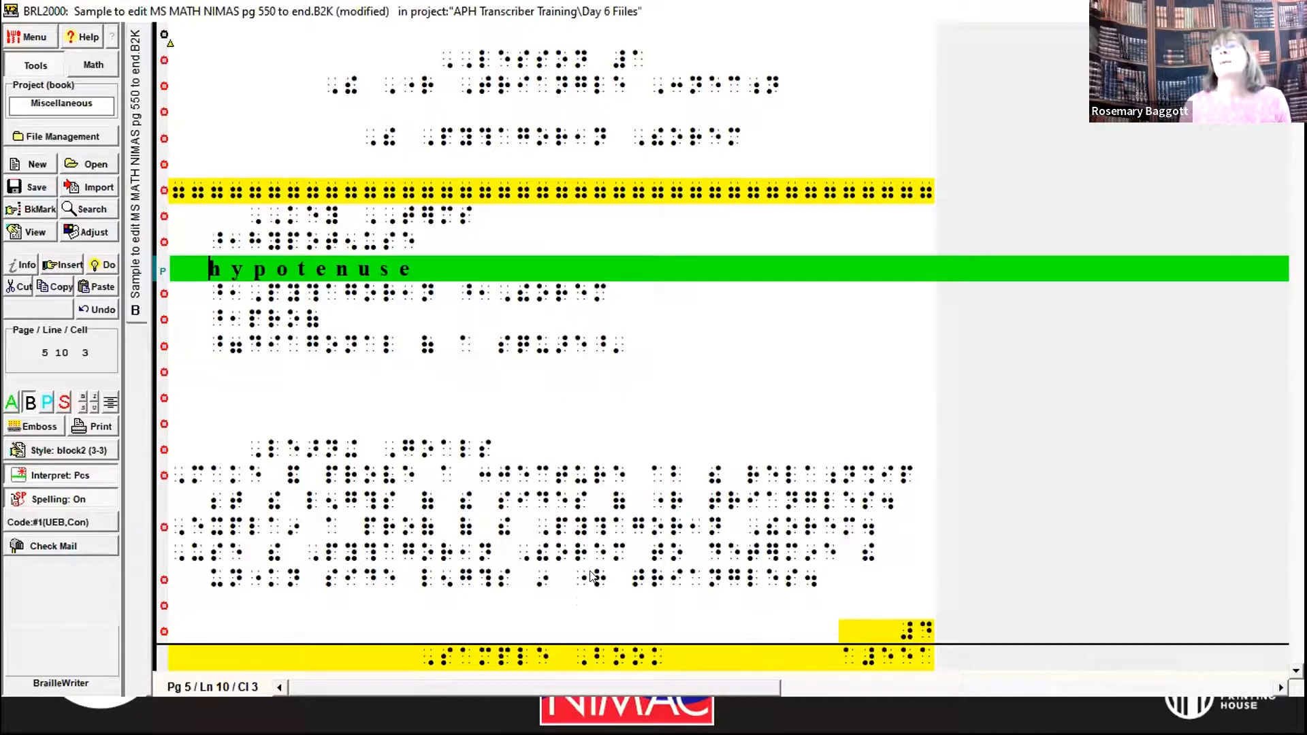
key(alt+1)
key(Down)
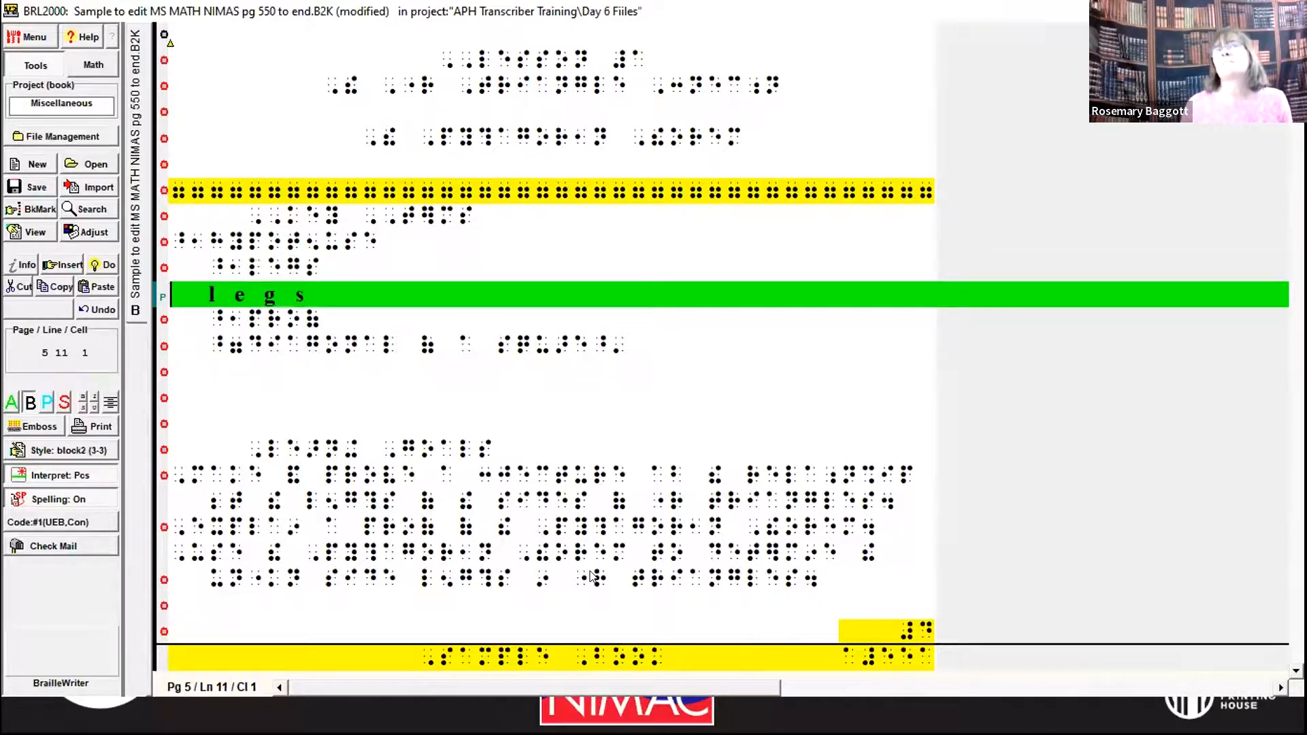
key(Down)
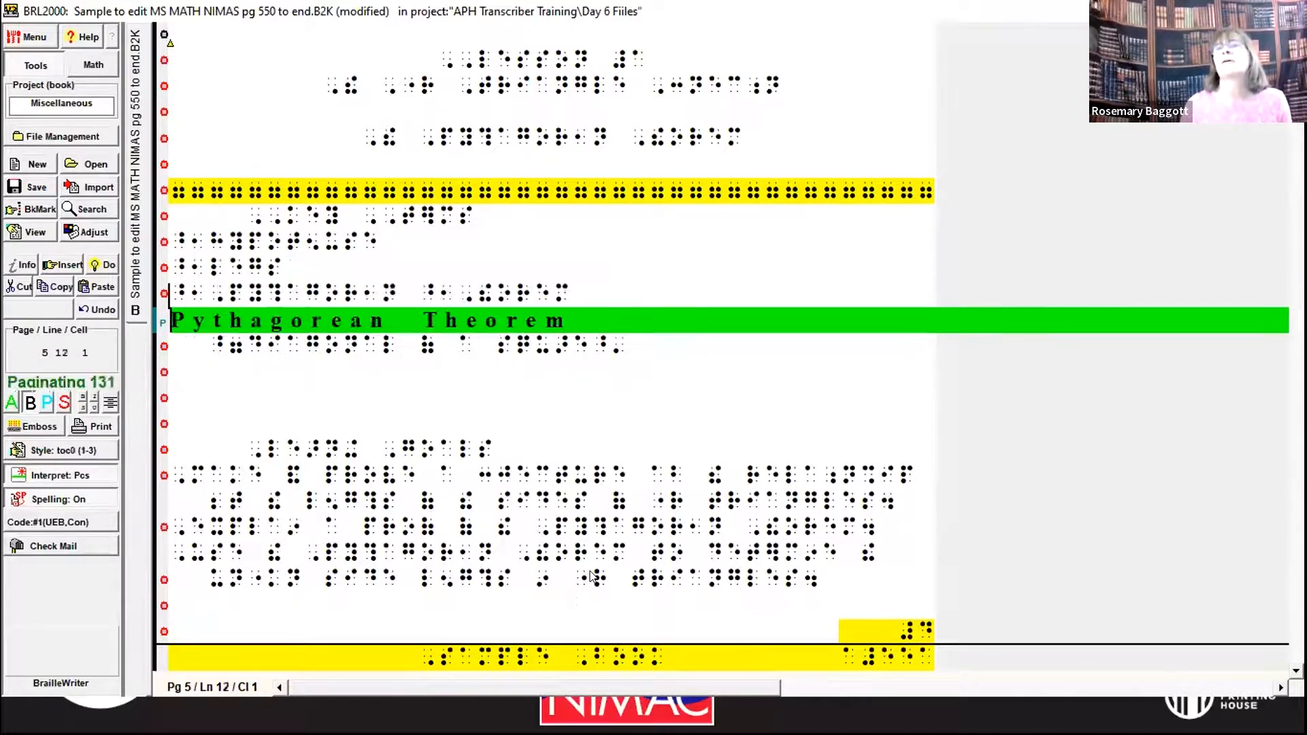
key(Down)
key(Down)
key(alt+1)
key(Up)
key(Up)
key(Up)
key(Up)
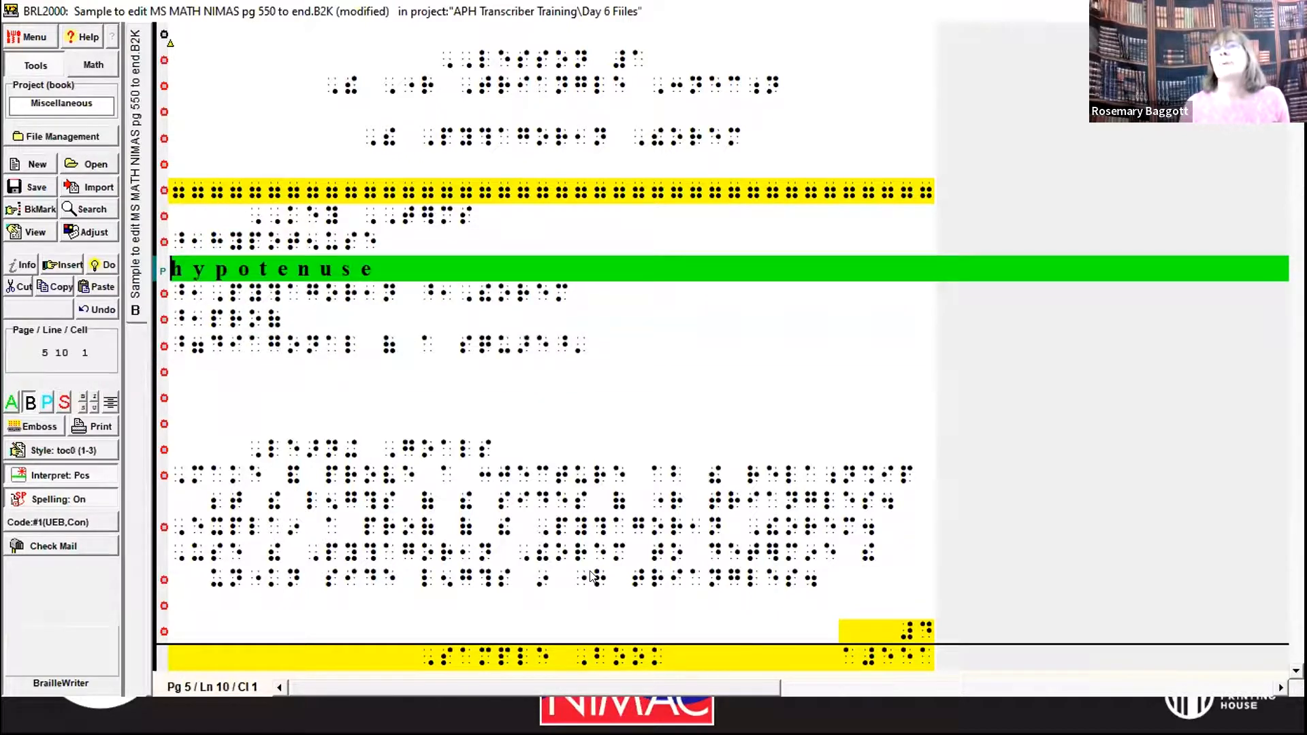
Try to convert the five key terms below the KEY TERMS heading to plain text
key(shift+Down)
key(shift+Down)
key(shift+Down)
key(shift+Down)
key(shift+Down)
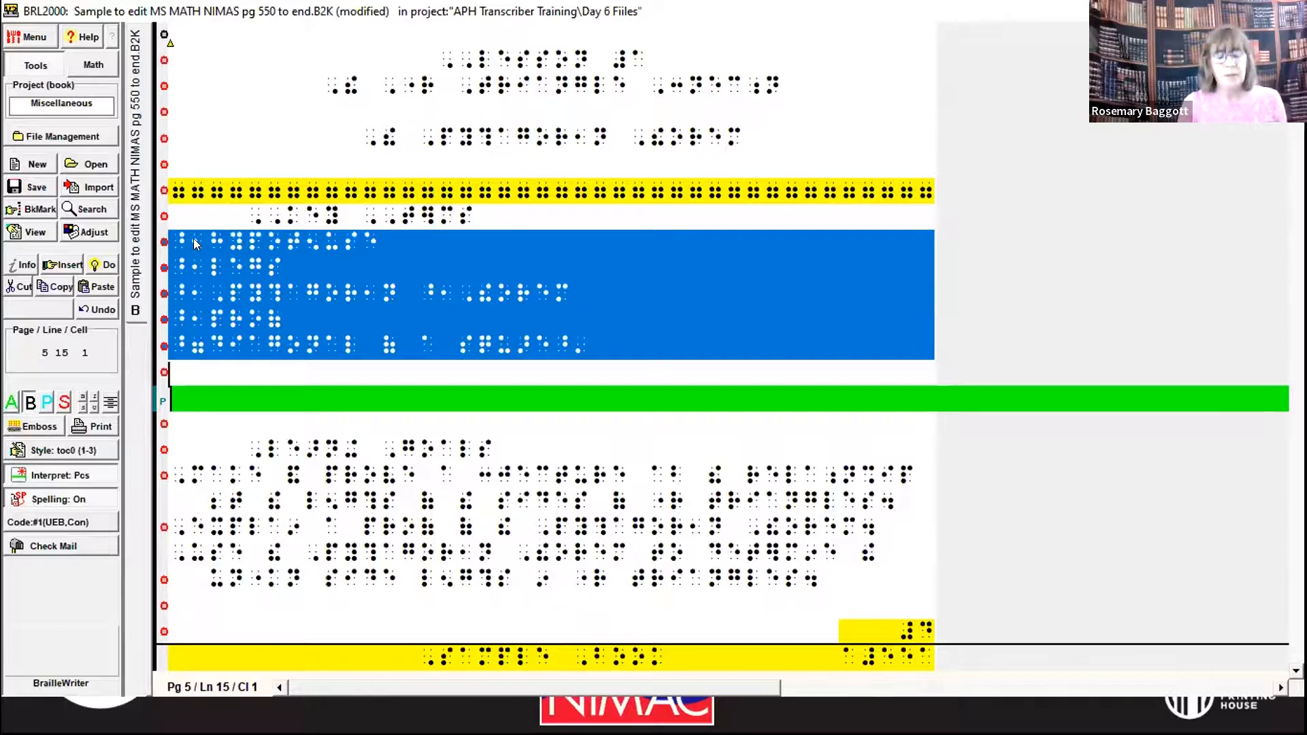
click(27, 37)
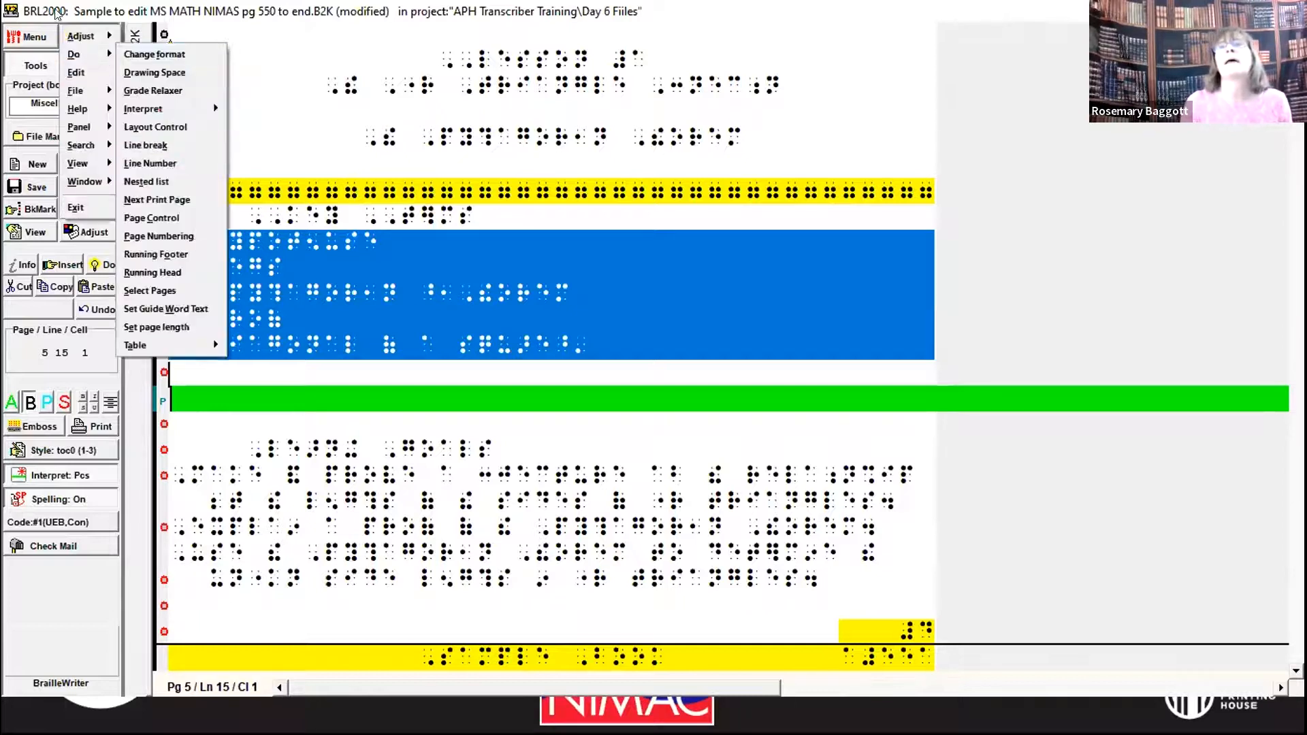
mouse_move(79, 67)
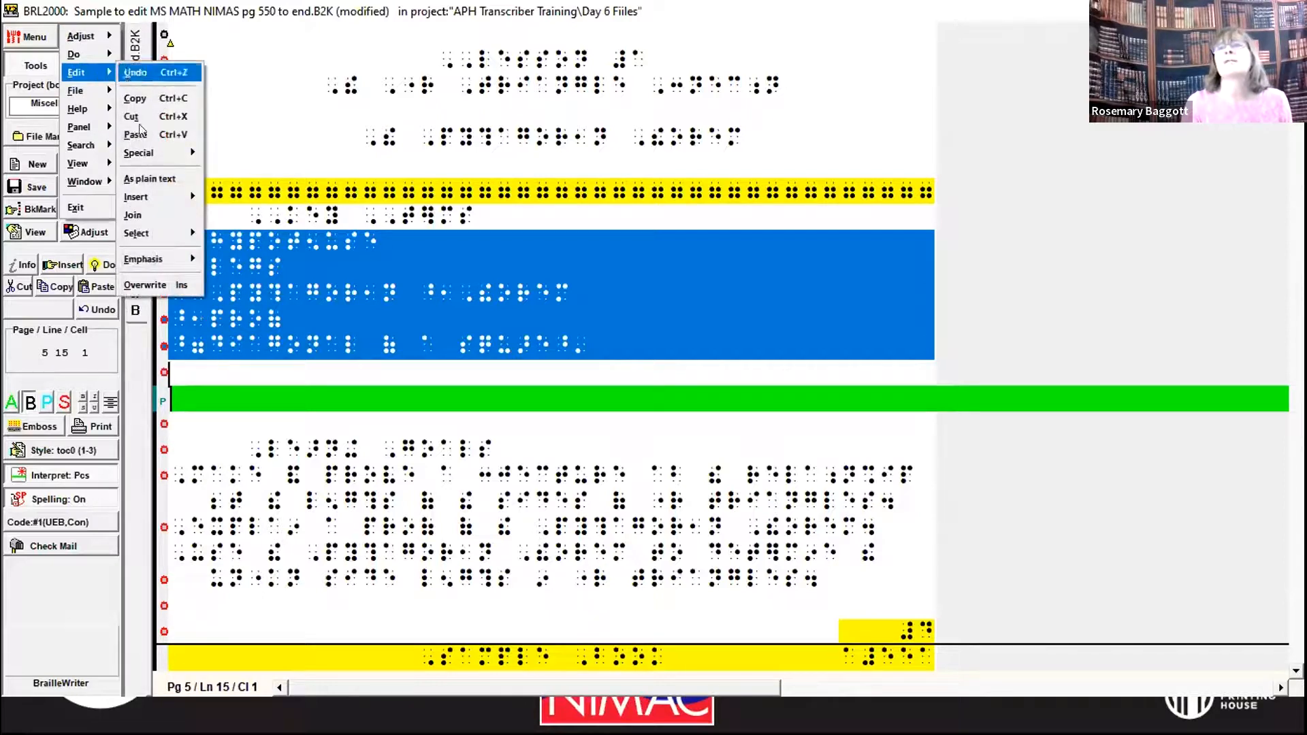
click(129, 180)
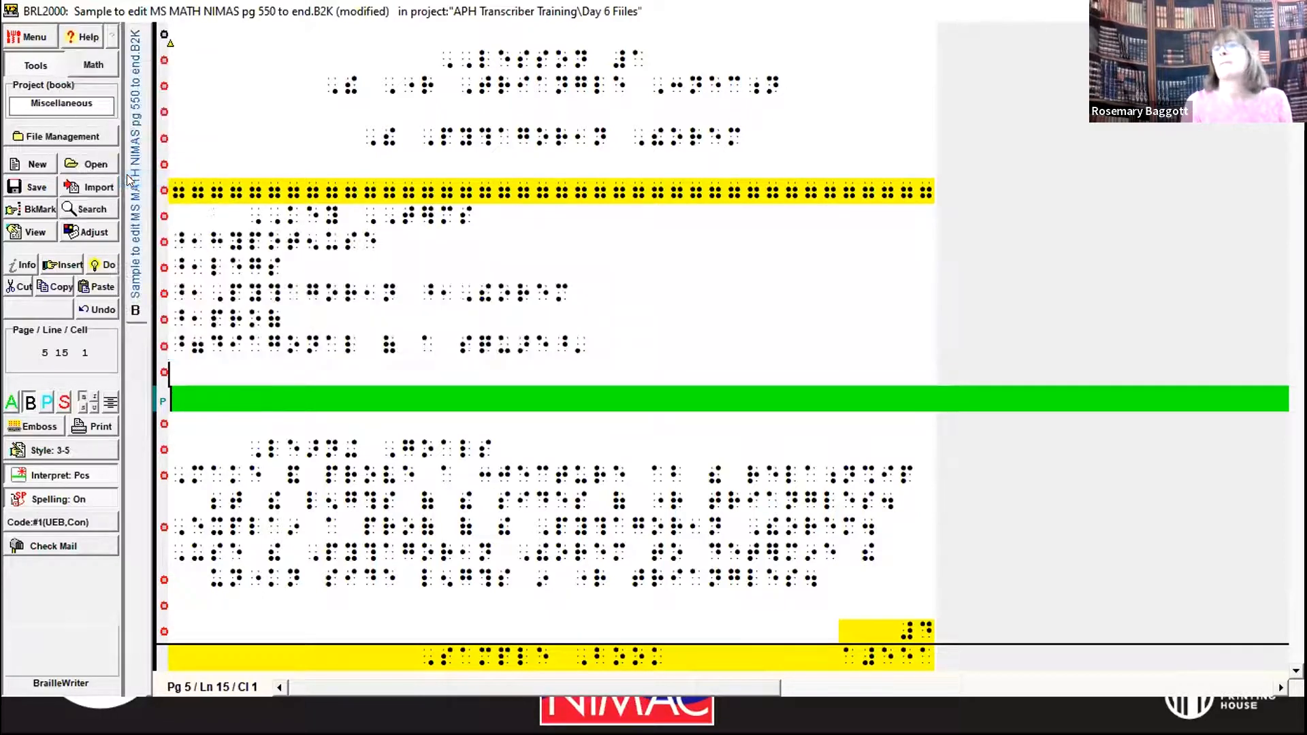
Change the emphasis of the five key terms, from hypotenuse to diagonal of a square, from bold to plain
click(178, 239)
key(shift+Down)
key(shift+Down)
key(shift+Down)
key(shift+Down)
key(shift+Down)
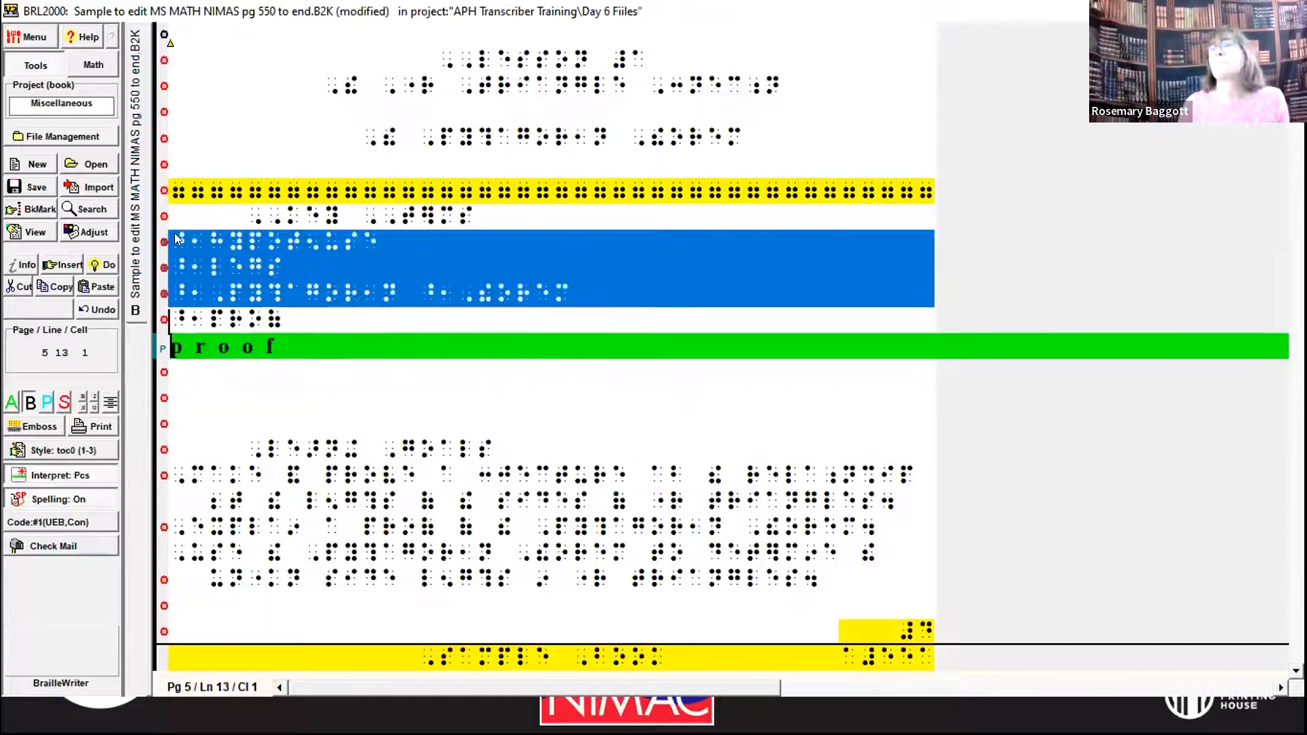
click(28, 37)
mouse_move(80, 36)
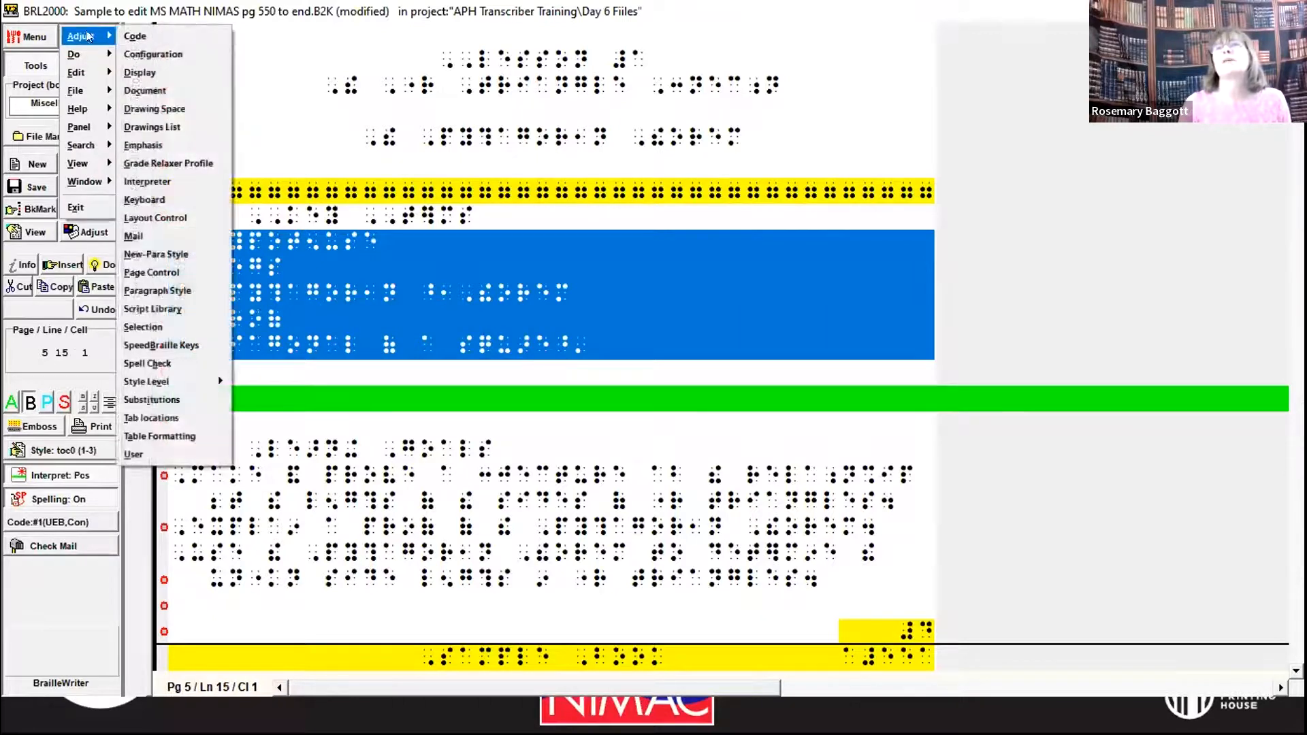
click(130, 144)
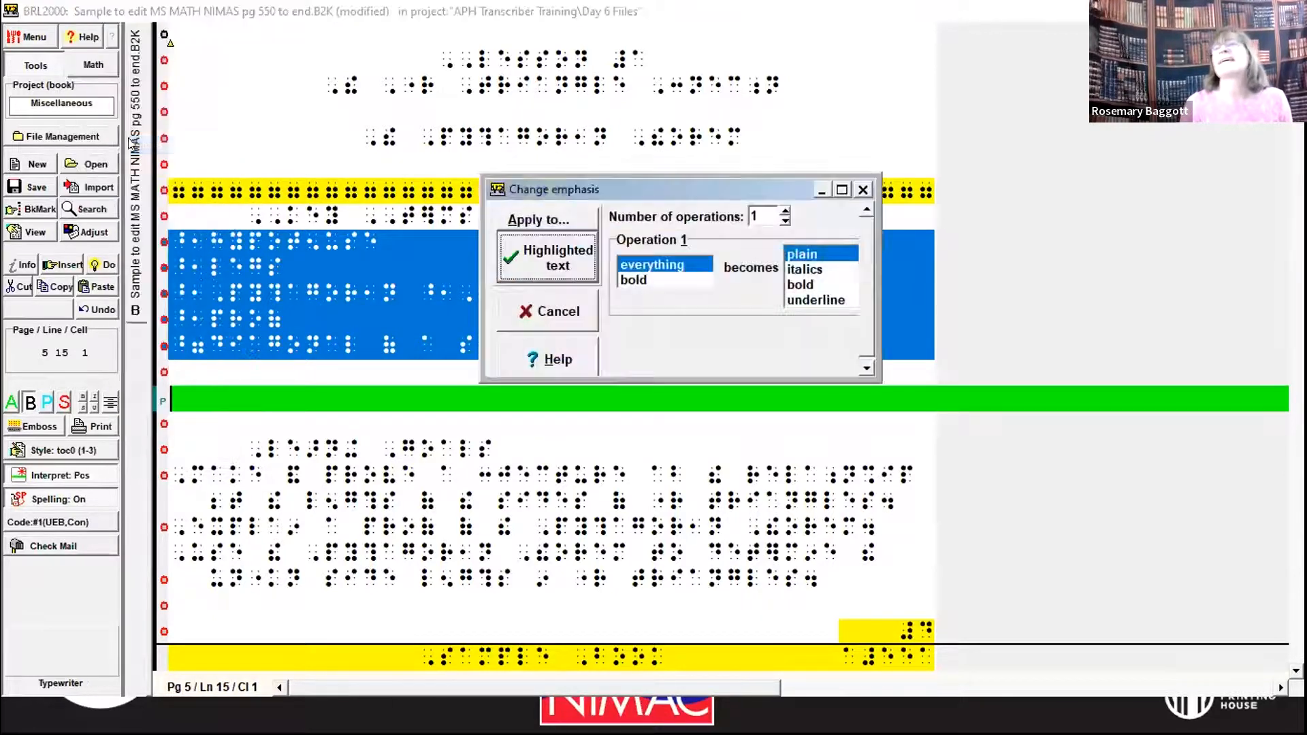
click(633, 281)
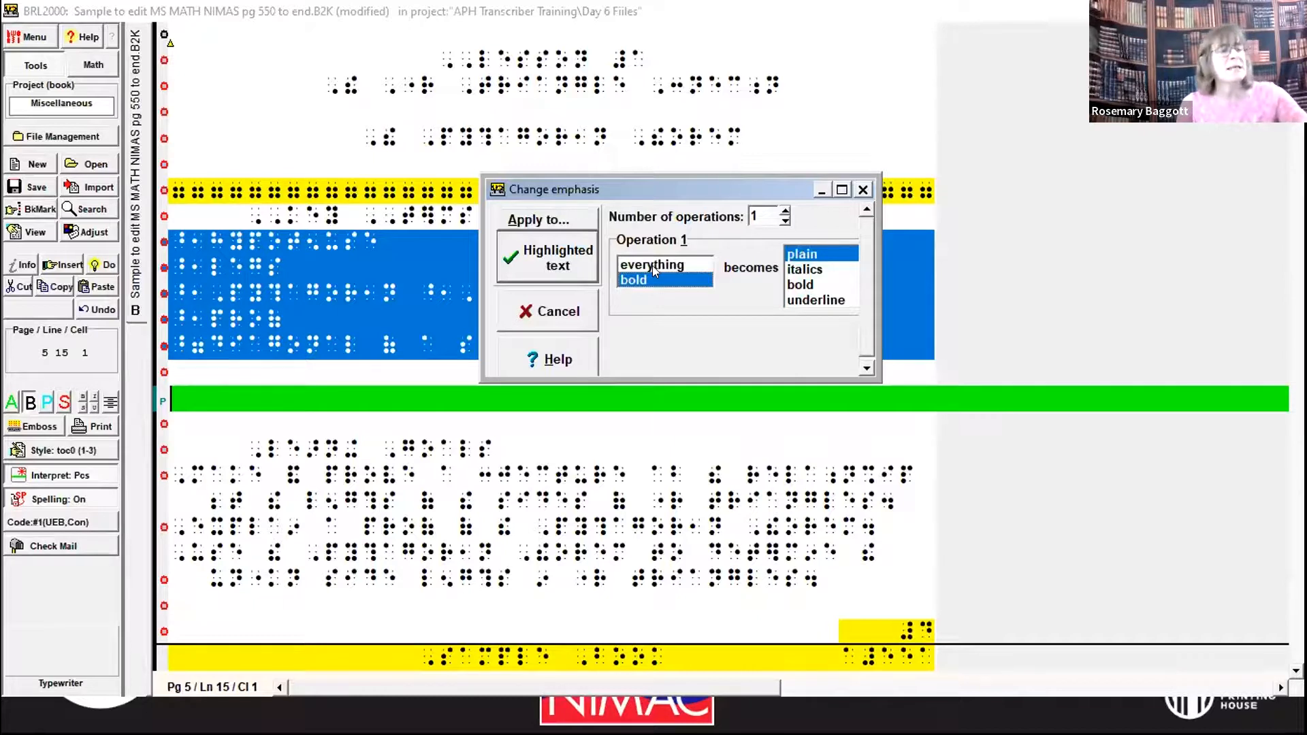
click(548, 260)
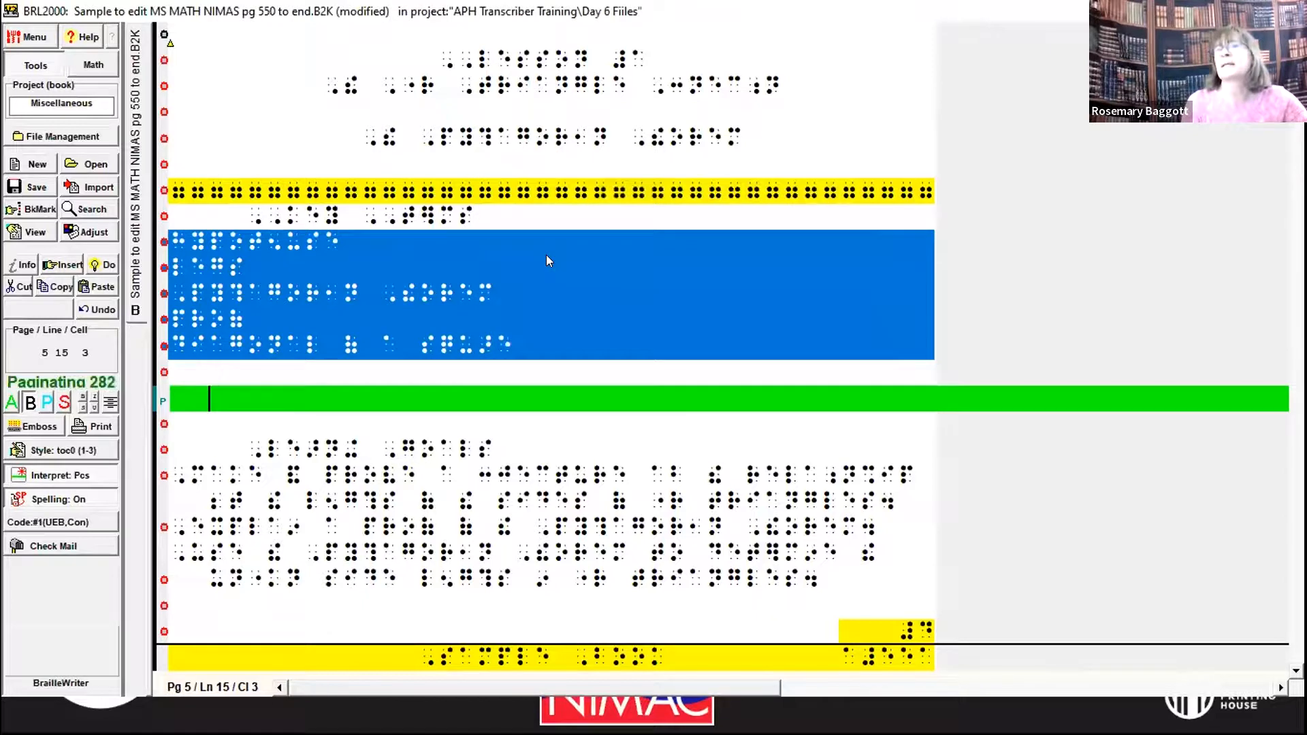
Insert a closing box line directly below the last key term and leave one blank line before Learning Goals
key(End)
key(Return)
key(Return)
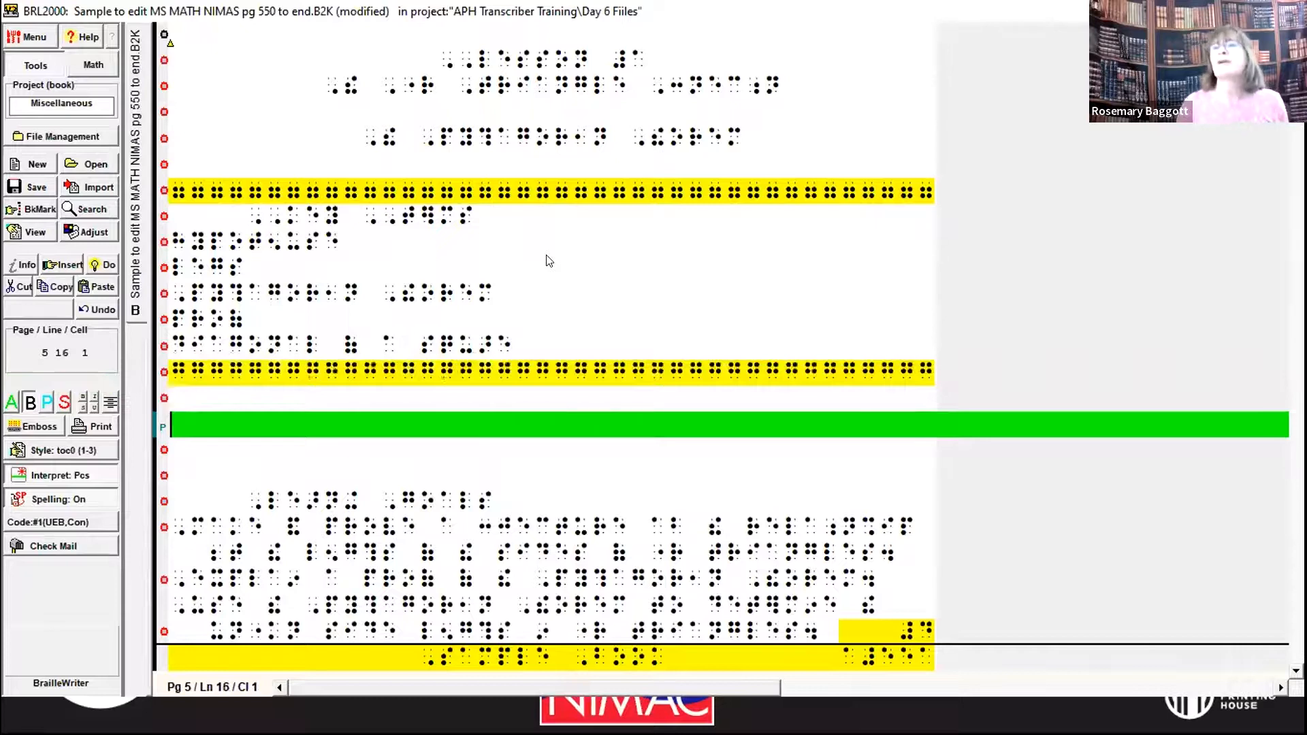
key(Down)
key(Delete)
key(Delete)
key(Delete)
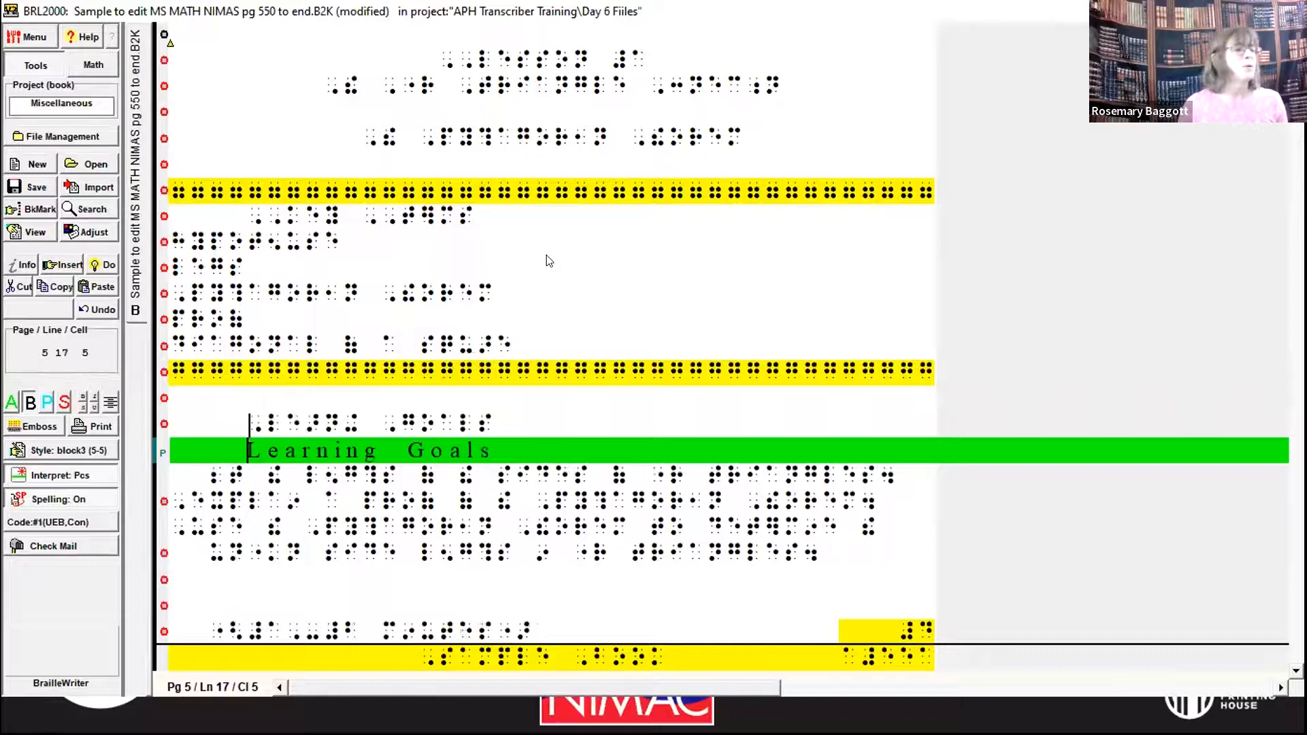
Add a bullet and a space before each of the three learning goals, starting with "Make and prove a conjecture"
key(Down)
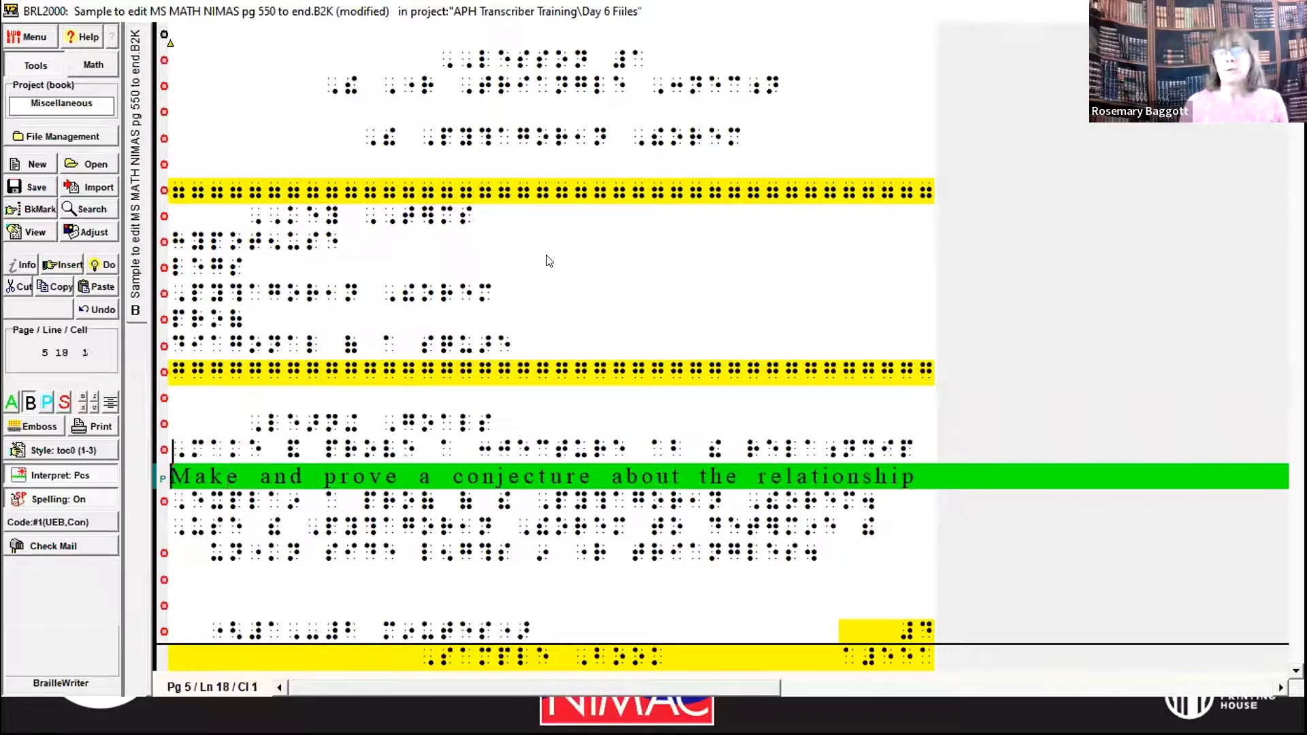
key(Down)
key(Down)
key(Down)
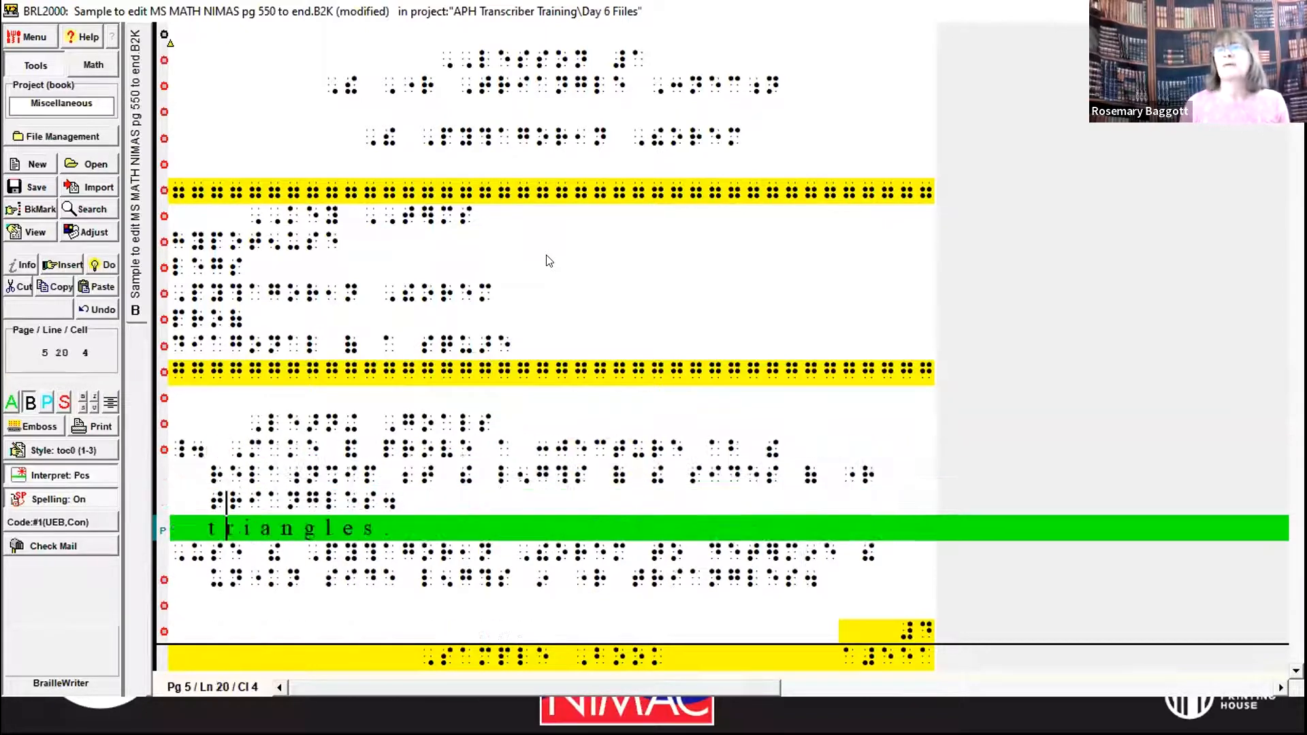
text(_4)
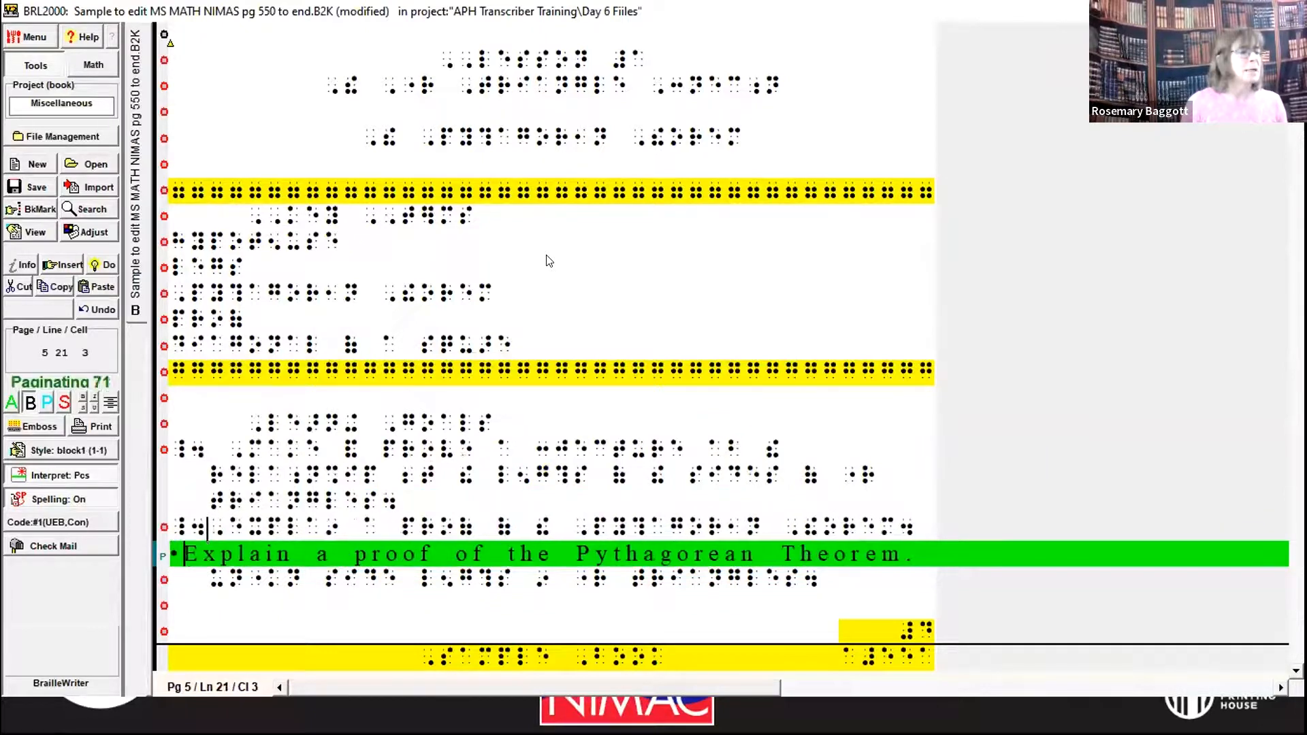
key(Down)
text(_4)
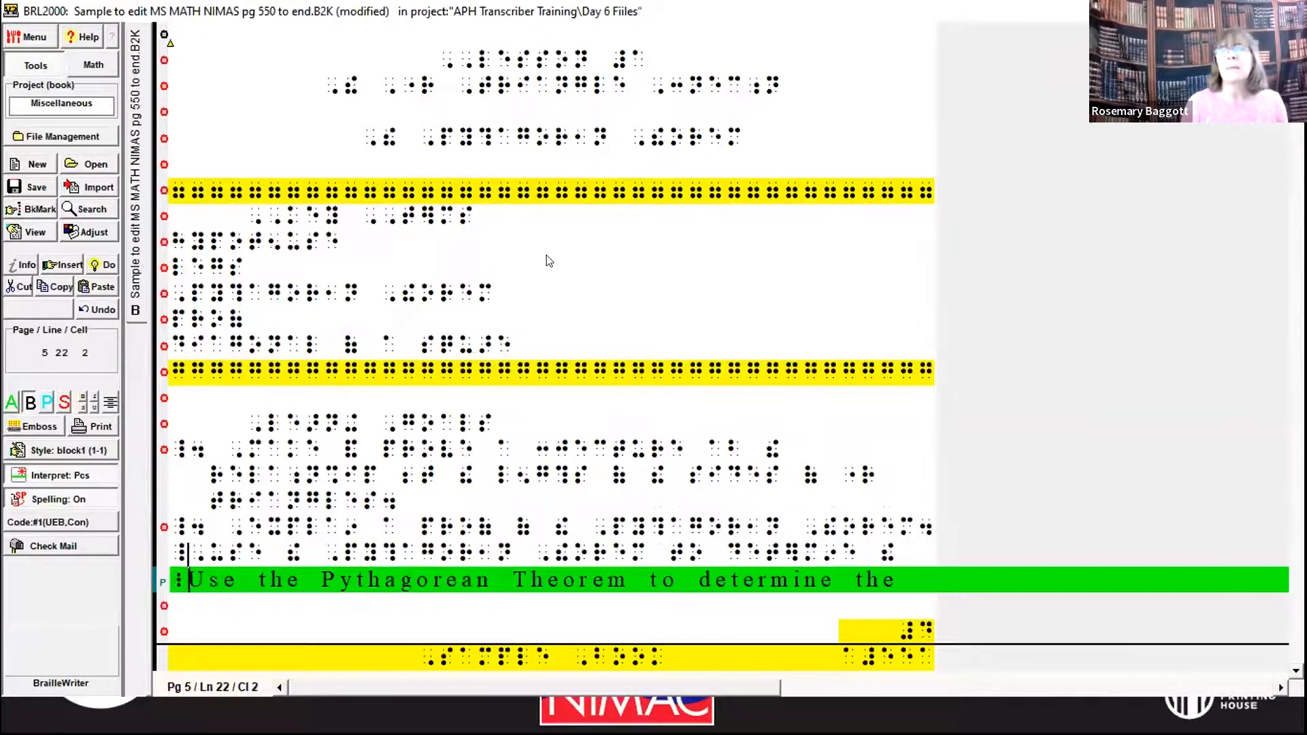
key(Down)
key(Down)
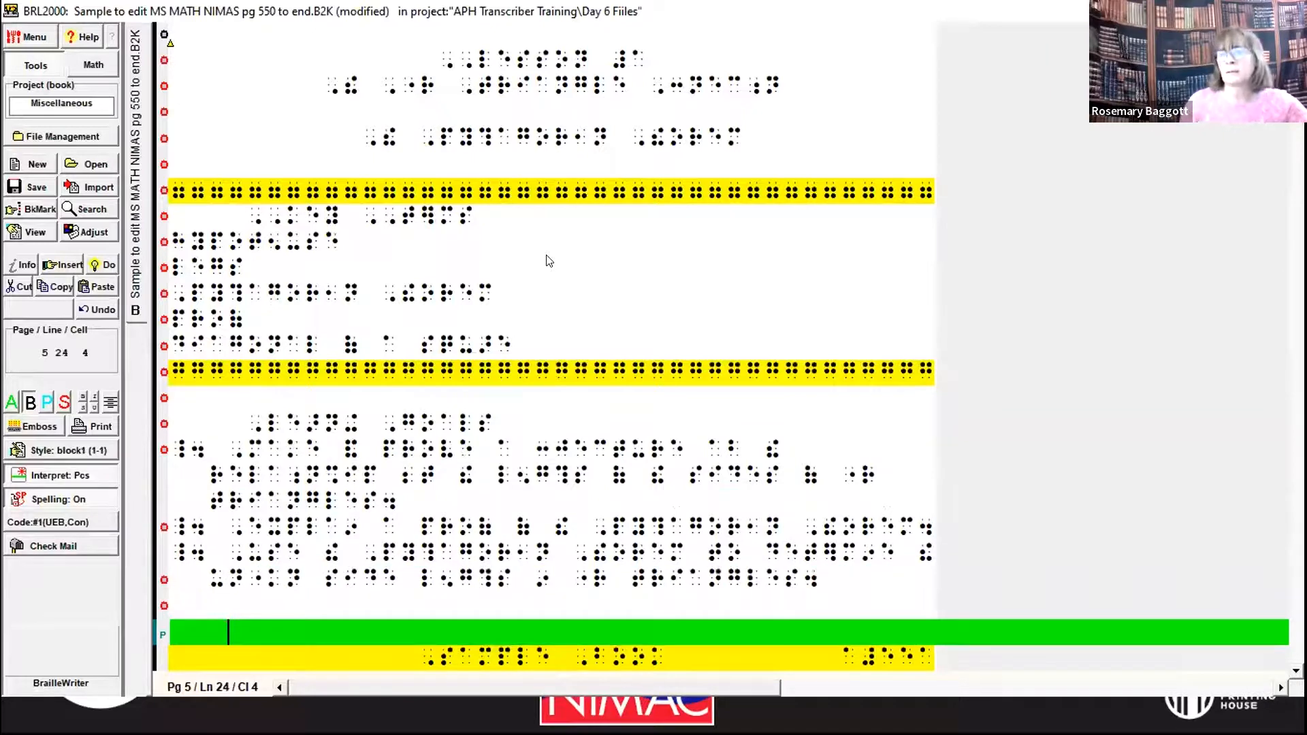
Review the style and runover lines of the bulleted learning goals, continuing to the (1–2 minutes) line on the following braille page
key(Up)
key(Up)
key(Up)
key(Up)
key(Up)
key(Up)
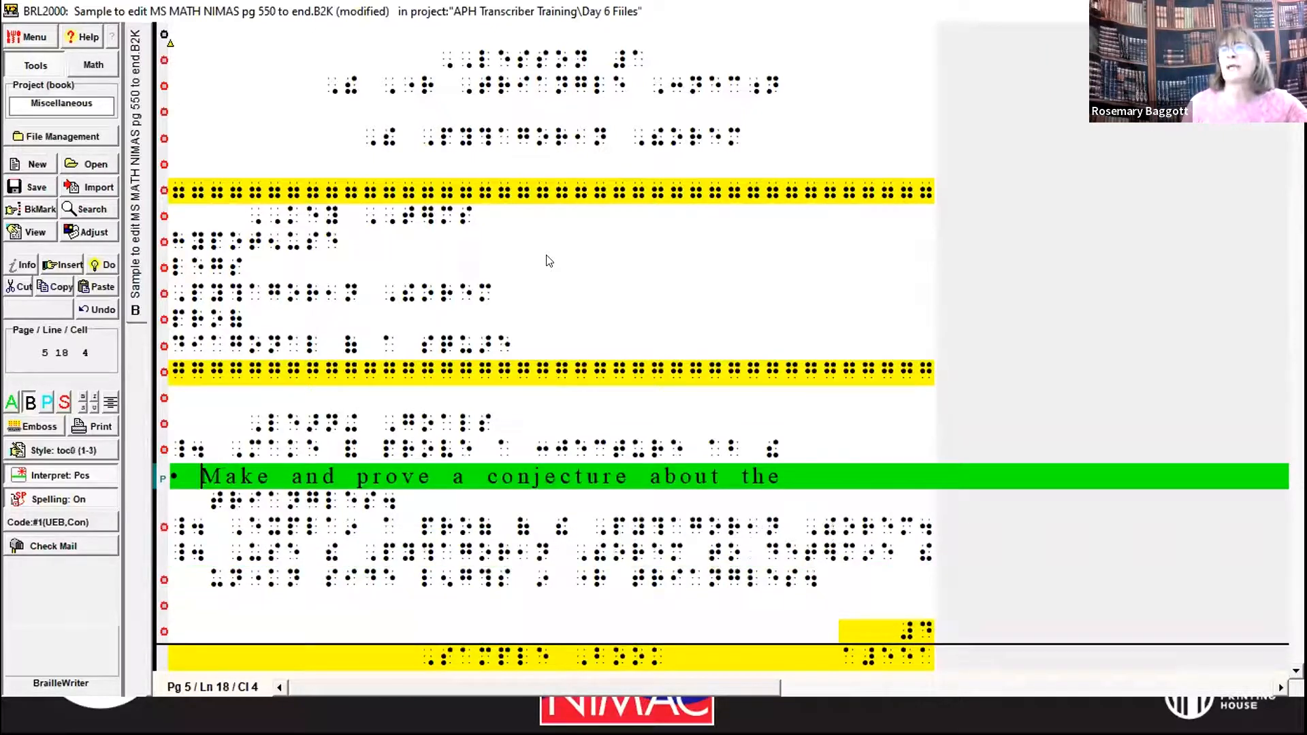
key(Down)
key(Down)
key(Down)
key(Down)
key(Down)
key(Down)
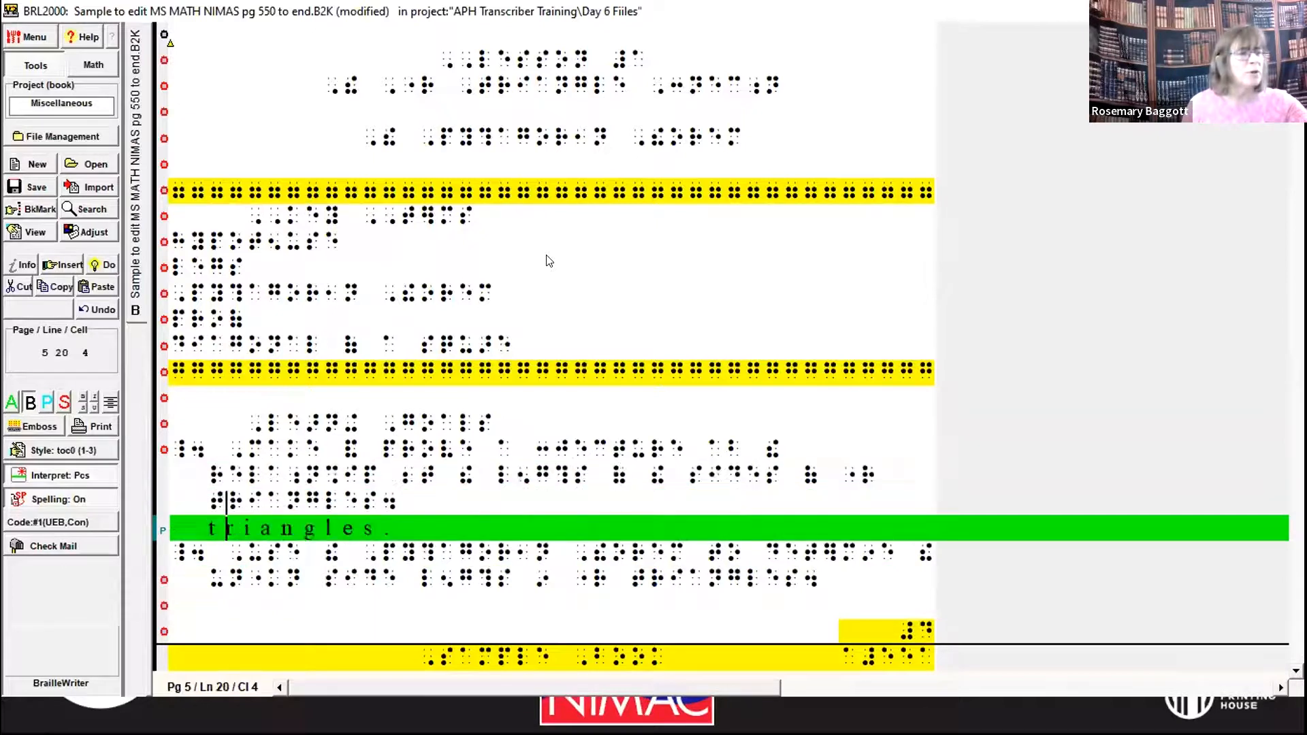
key(Down)
key(Down)
key(Left)
key(Down)
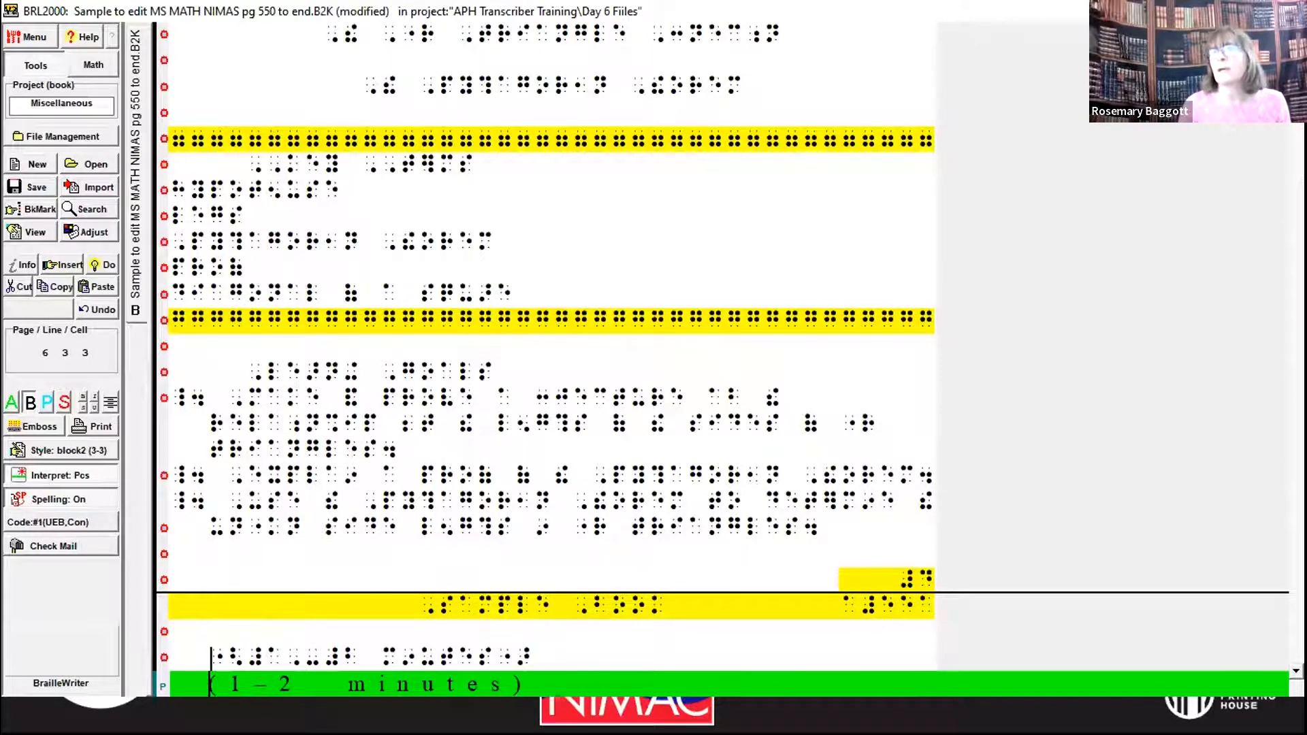
Switch to the slide presentation and advance to the Braille 2000 slide
click(1217, 10)
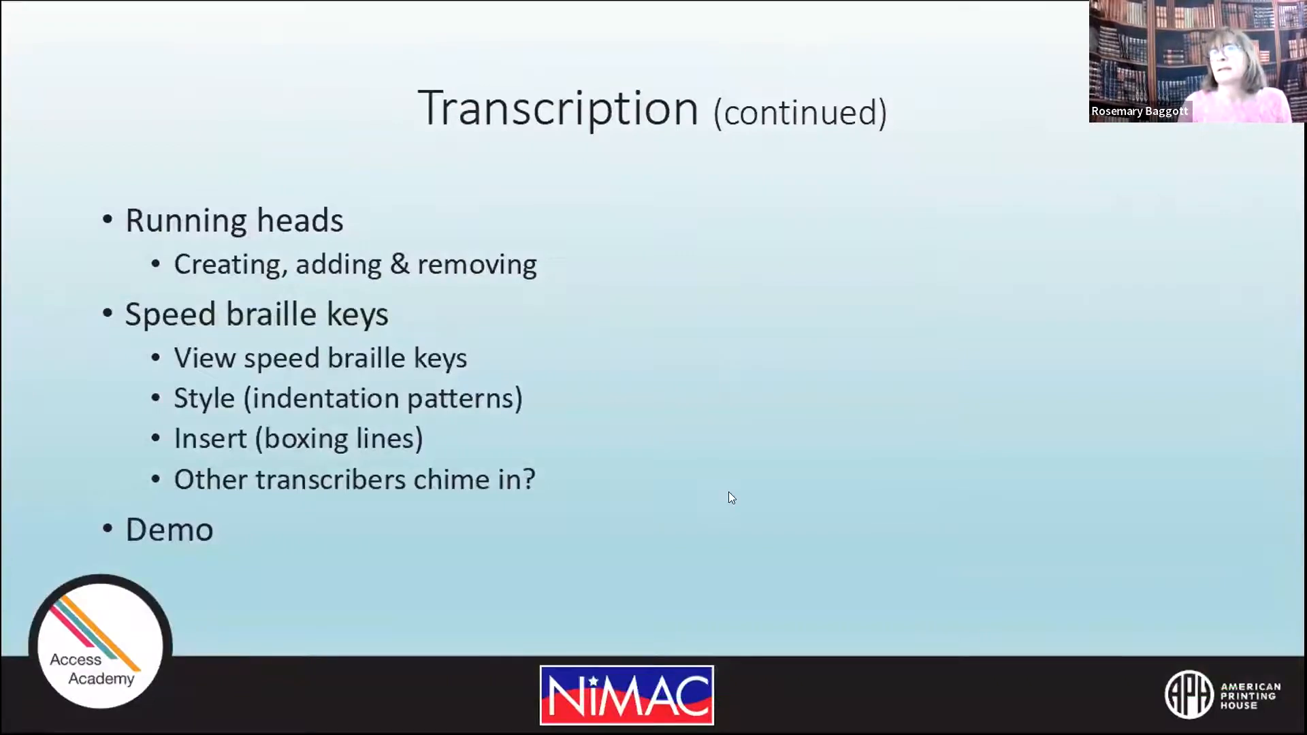
click(729, 491)
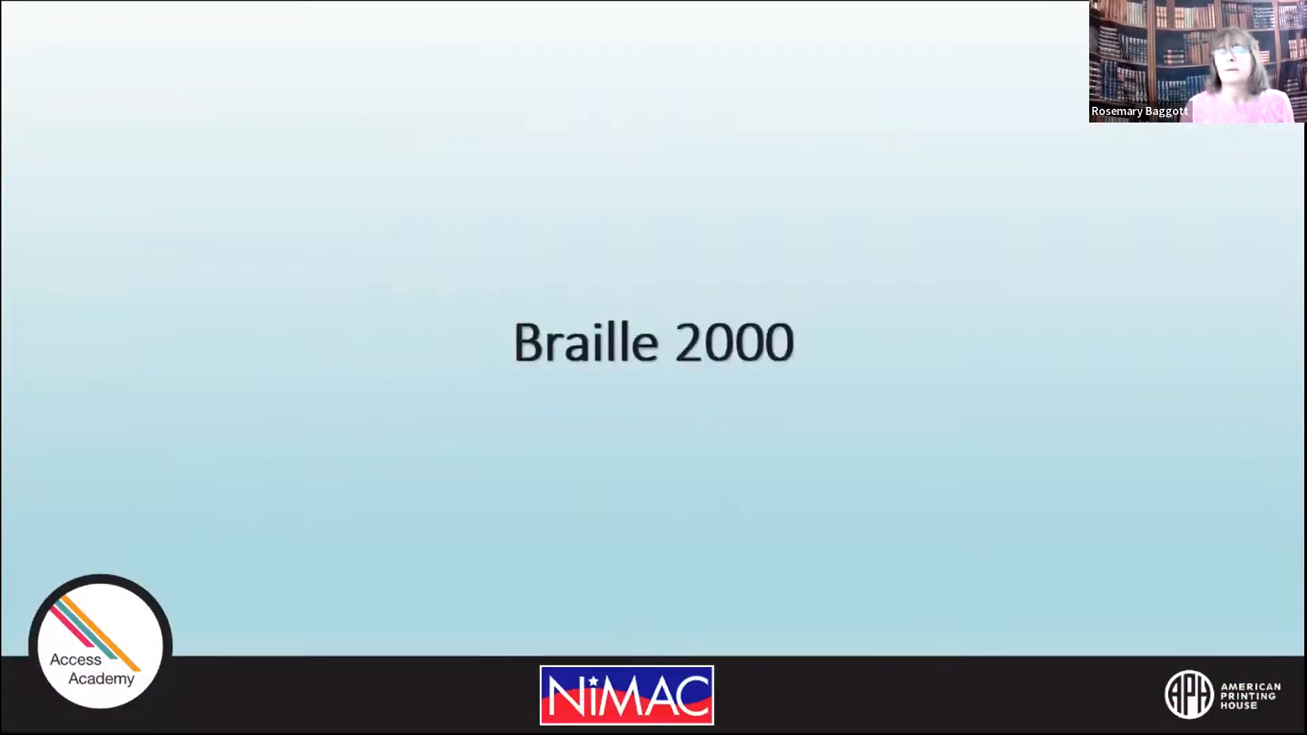